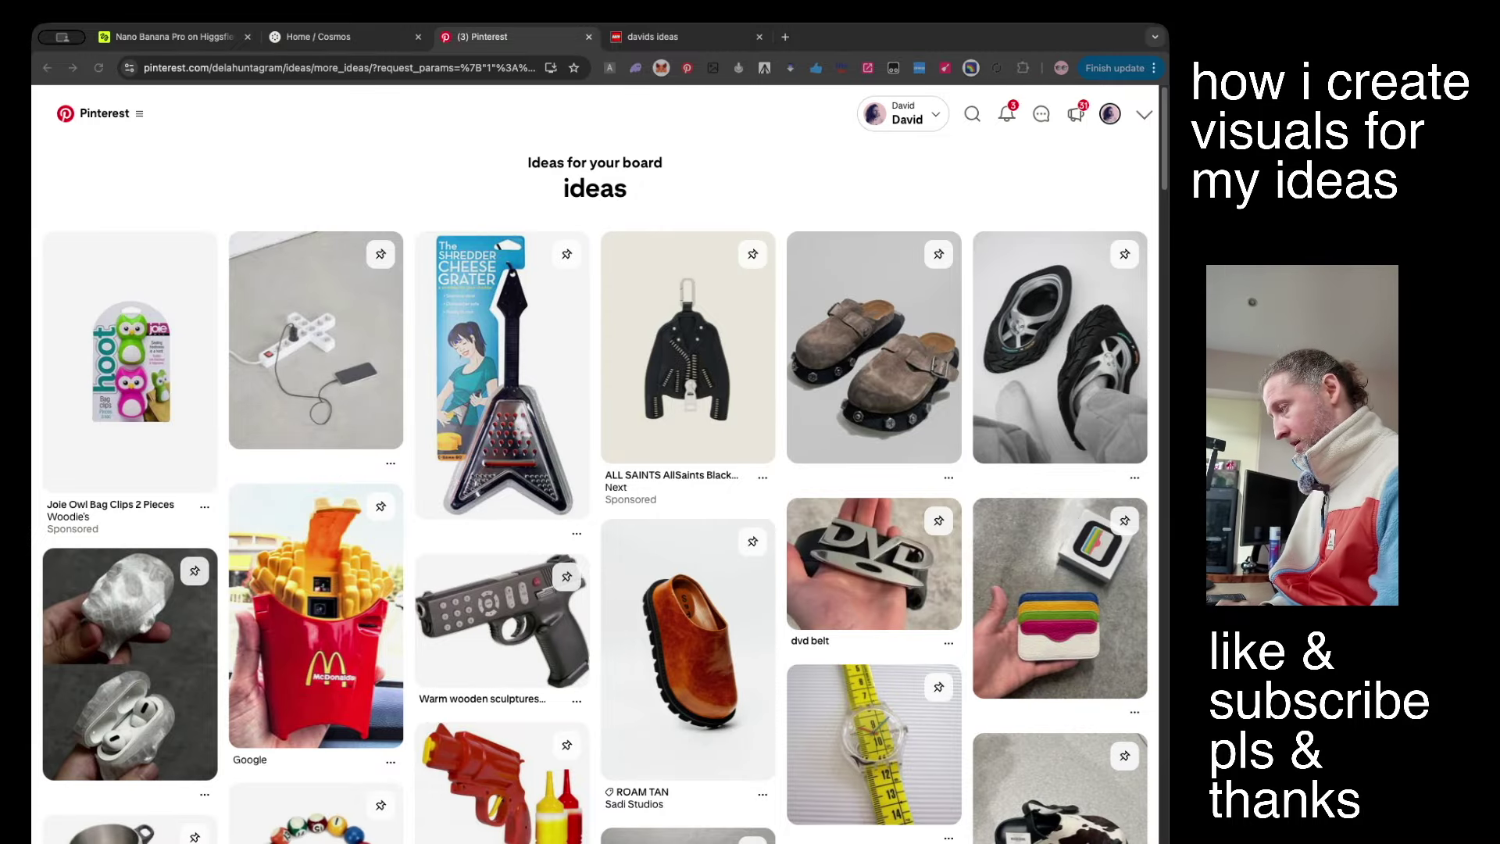
# Skim Pinterest's suggestions for the ideas board and switch to the Higgsfield image generator.
pyautogui.scroll(-20, 495, 536)
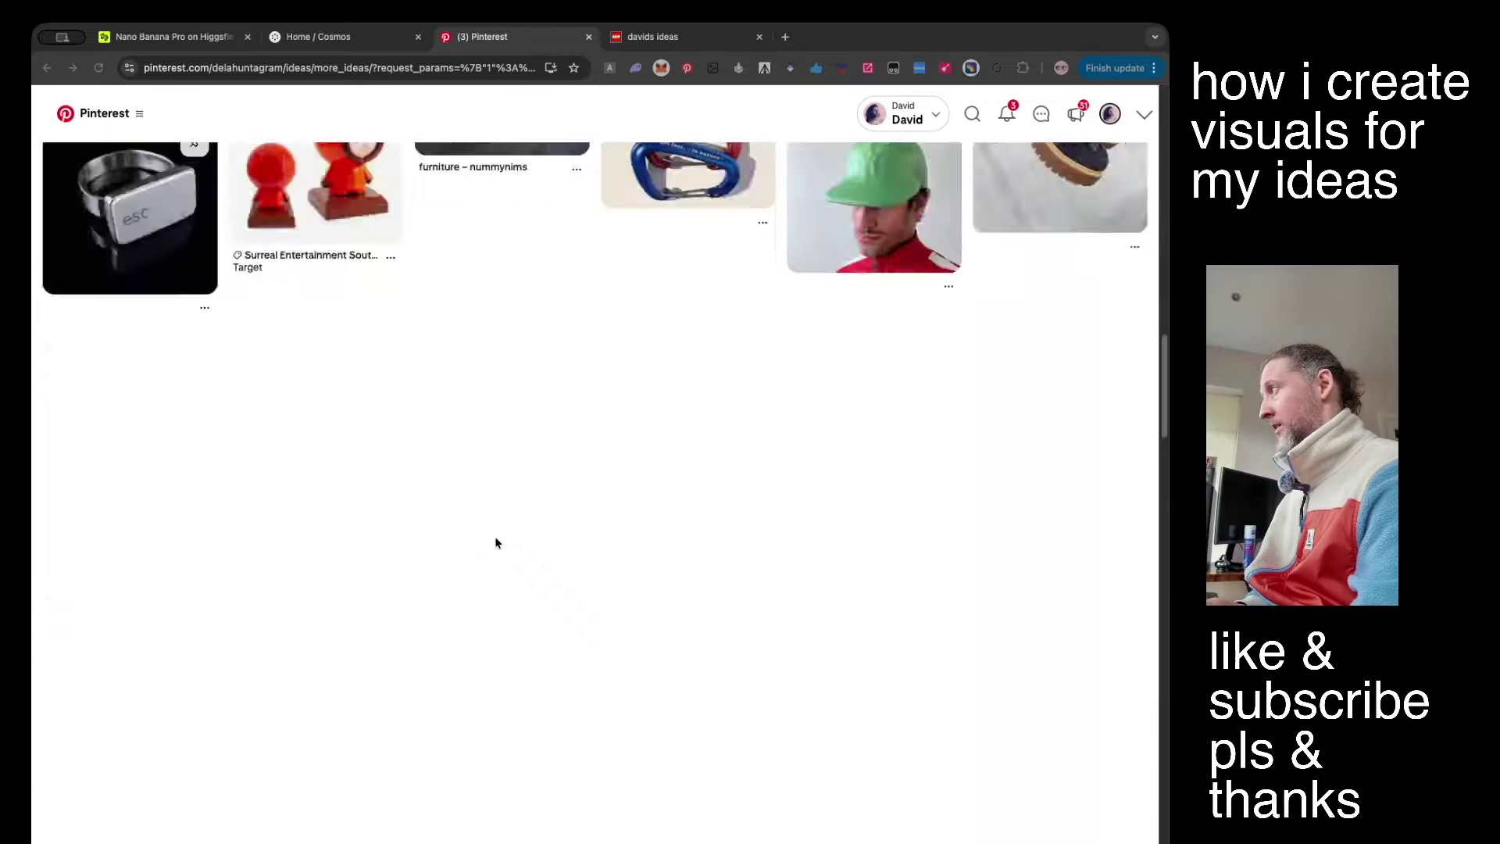
pyautogui.scroll(20, 494, 536)
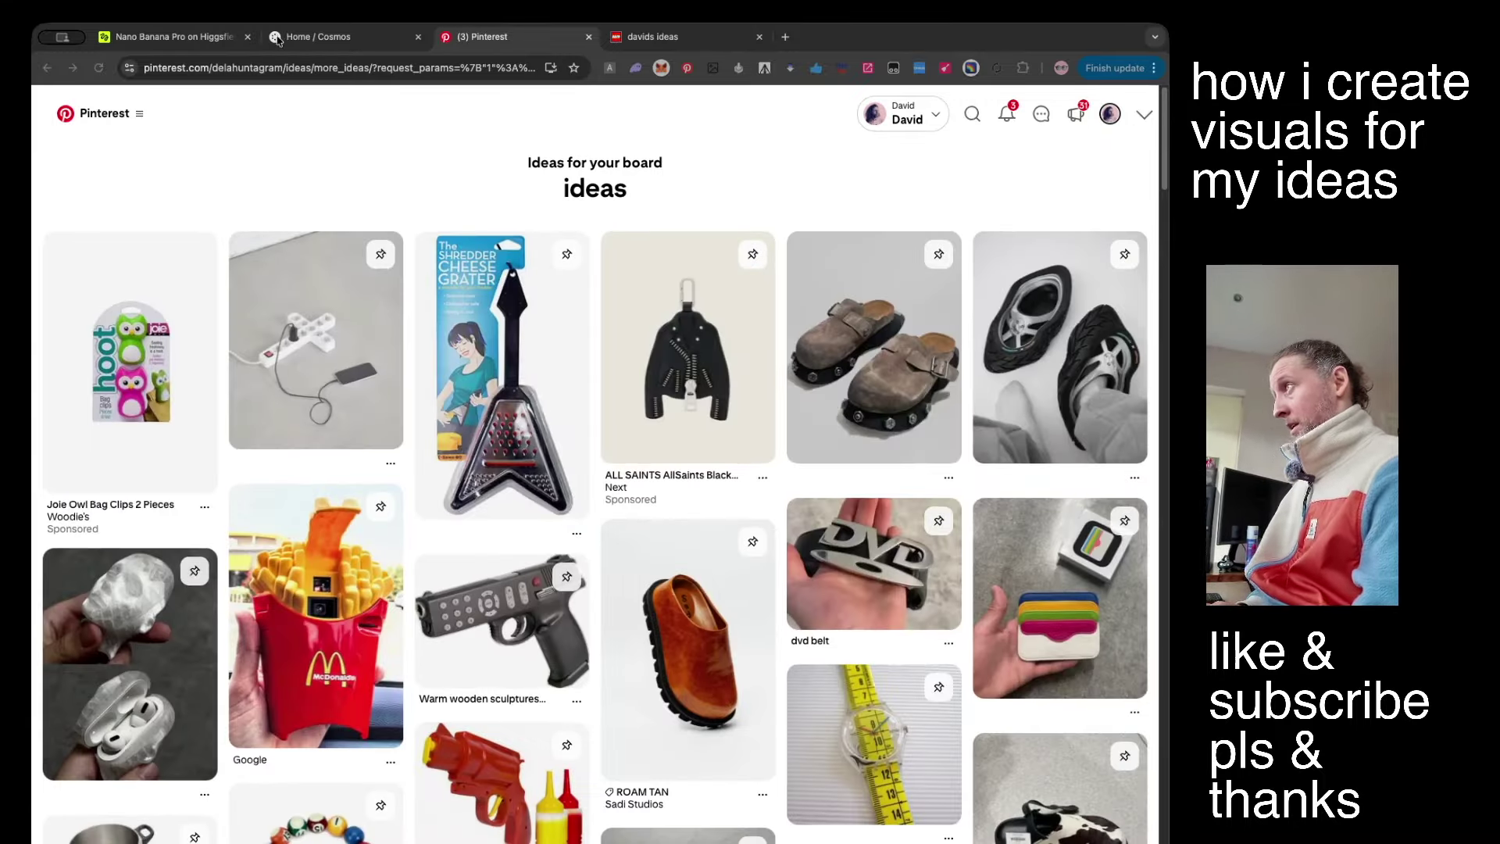
pyautogui.click(168, 37)
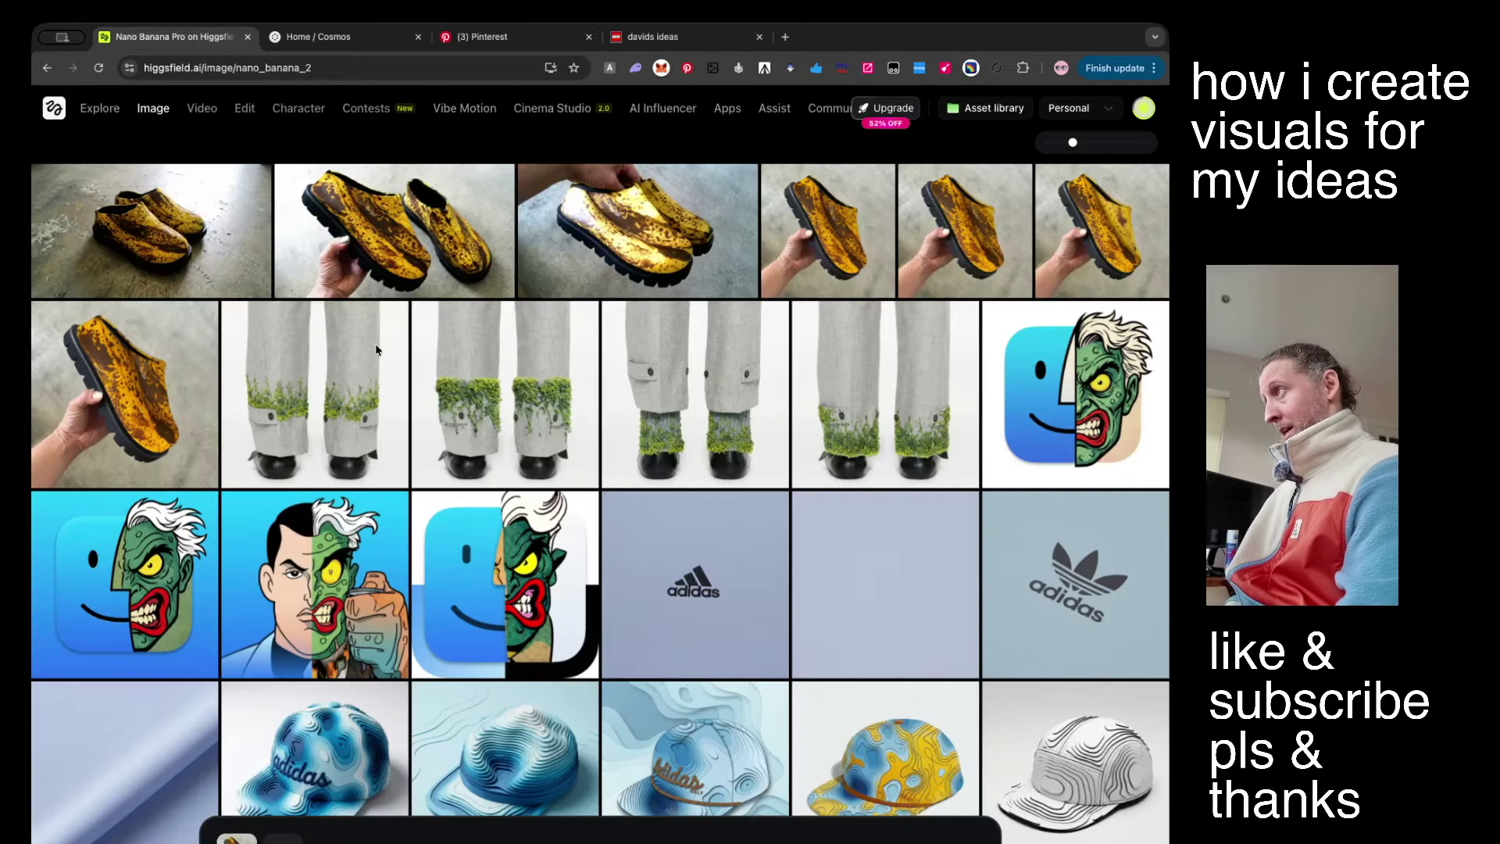
# Clear the banana sneaker prompt and remove the attached shoe reference image from the Higgsfield generator.
pyautogui.click(385, 77)
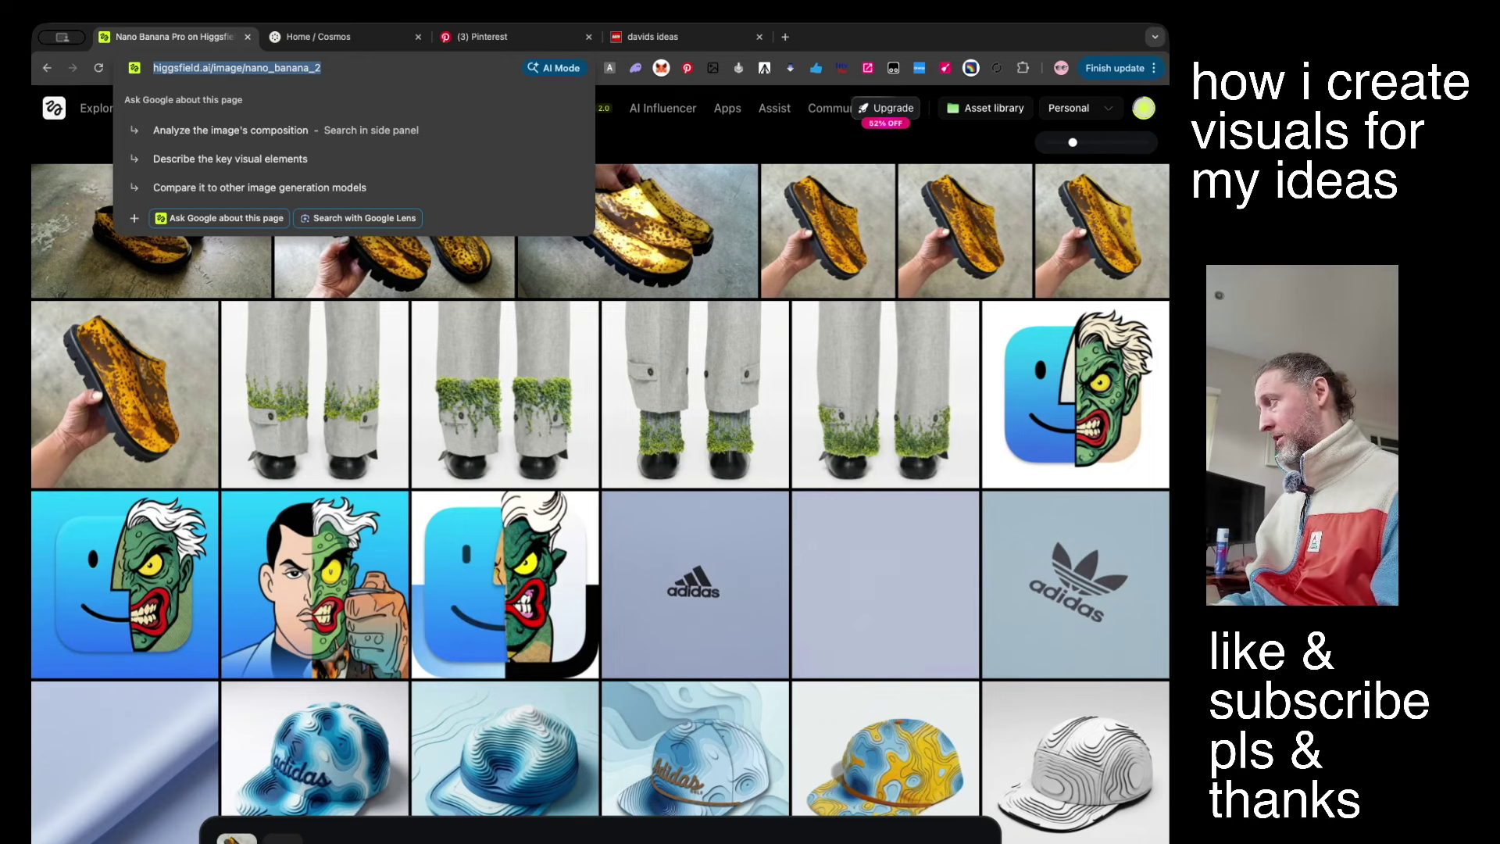
pyautogui.click(652, 818)
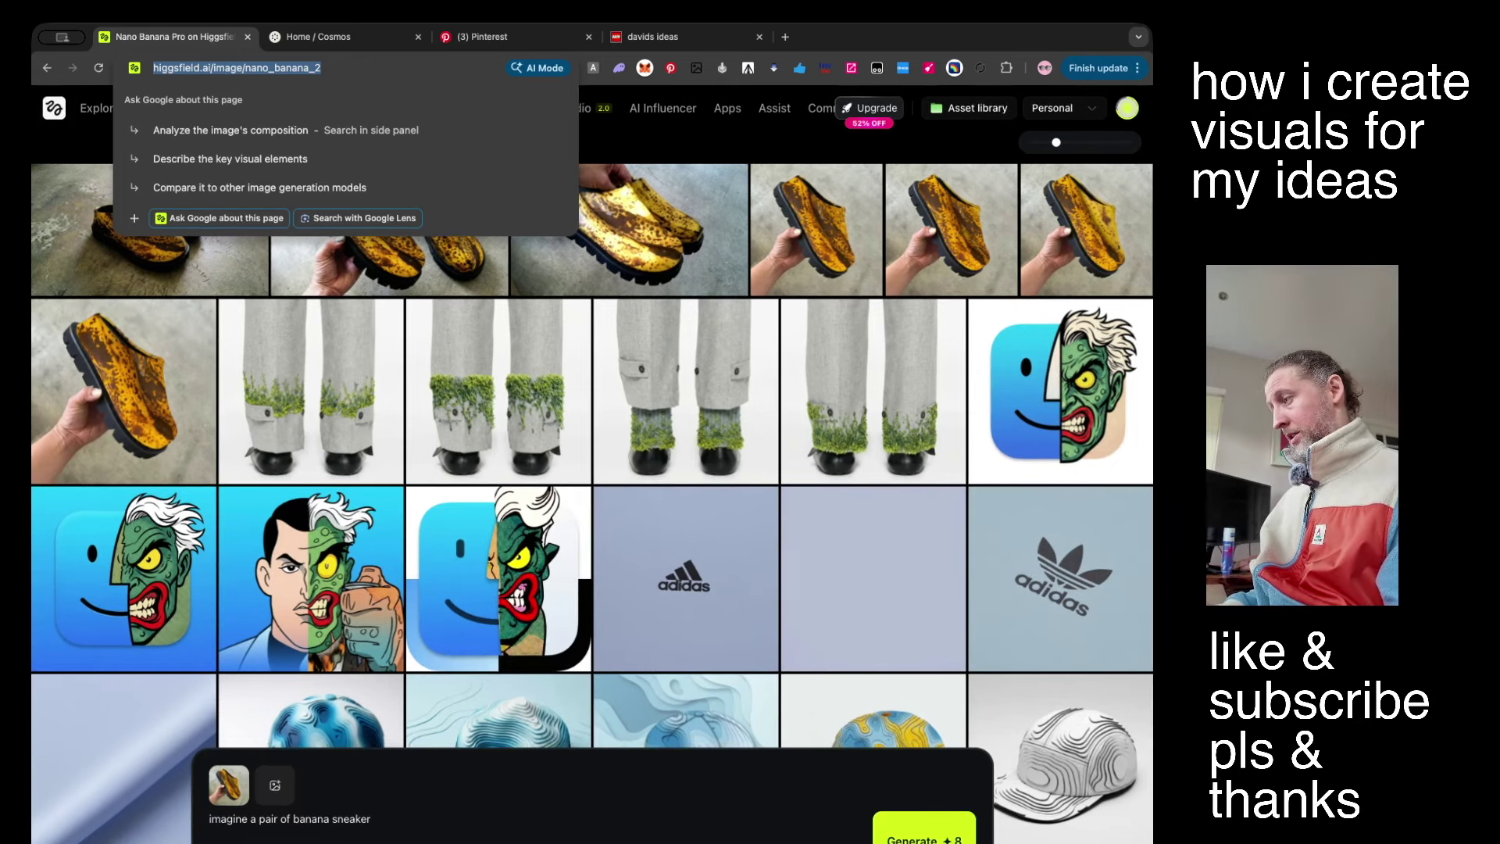
pyautogui.click(404, 814)
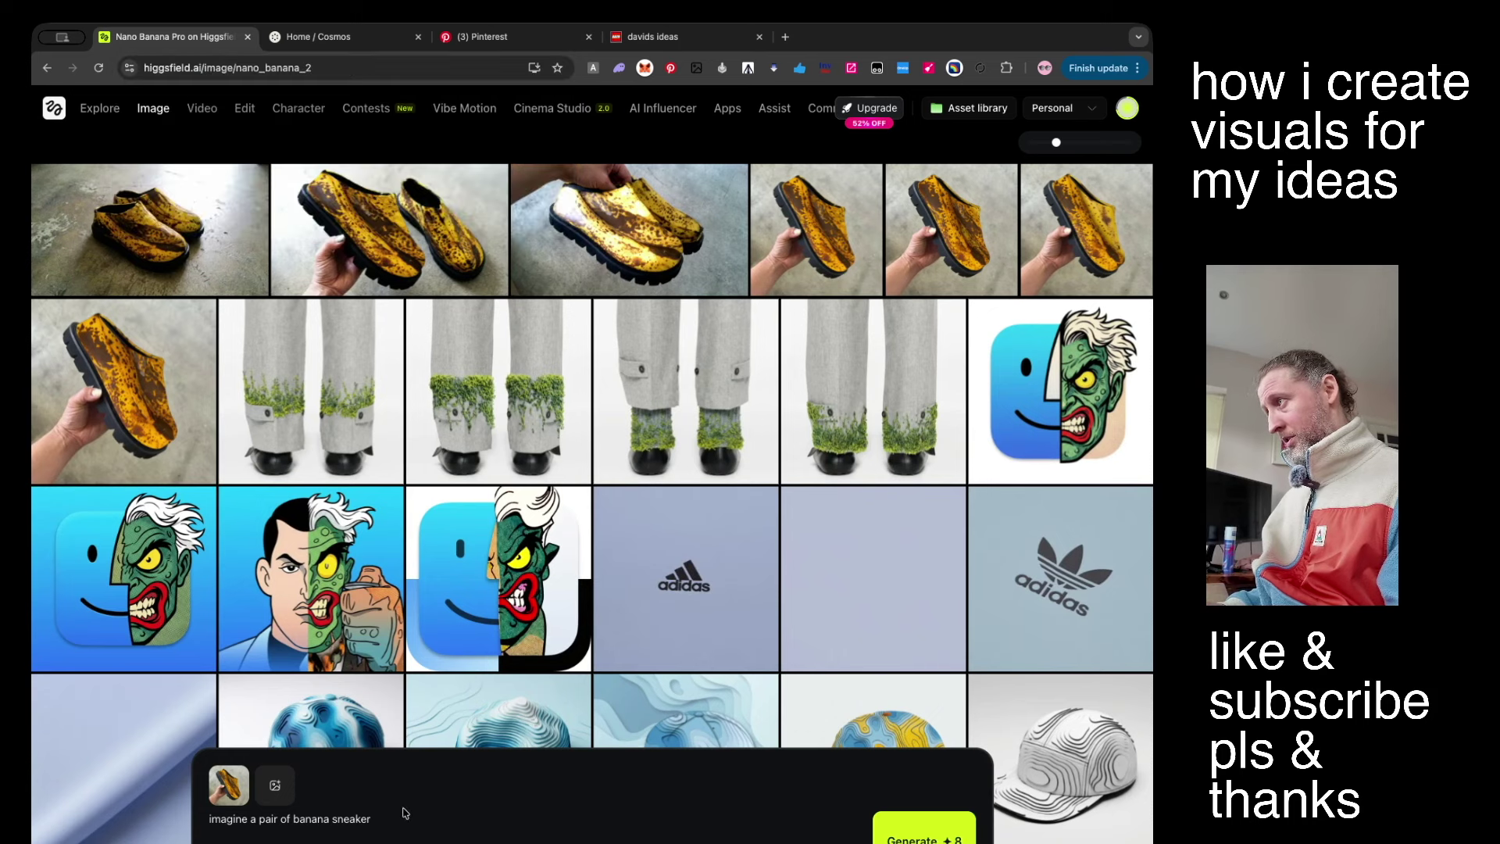
pyautogui.tripleClick(394, 816)
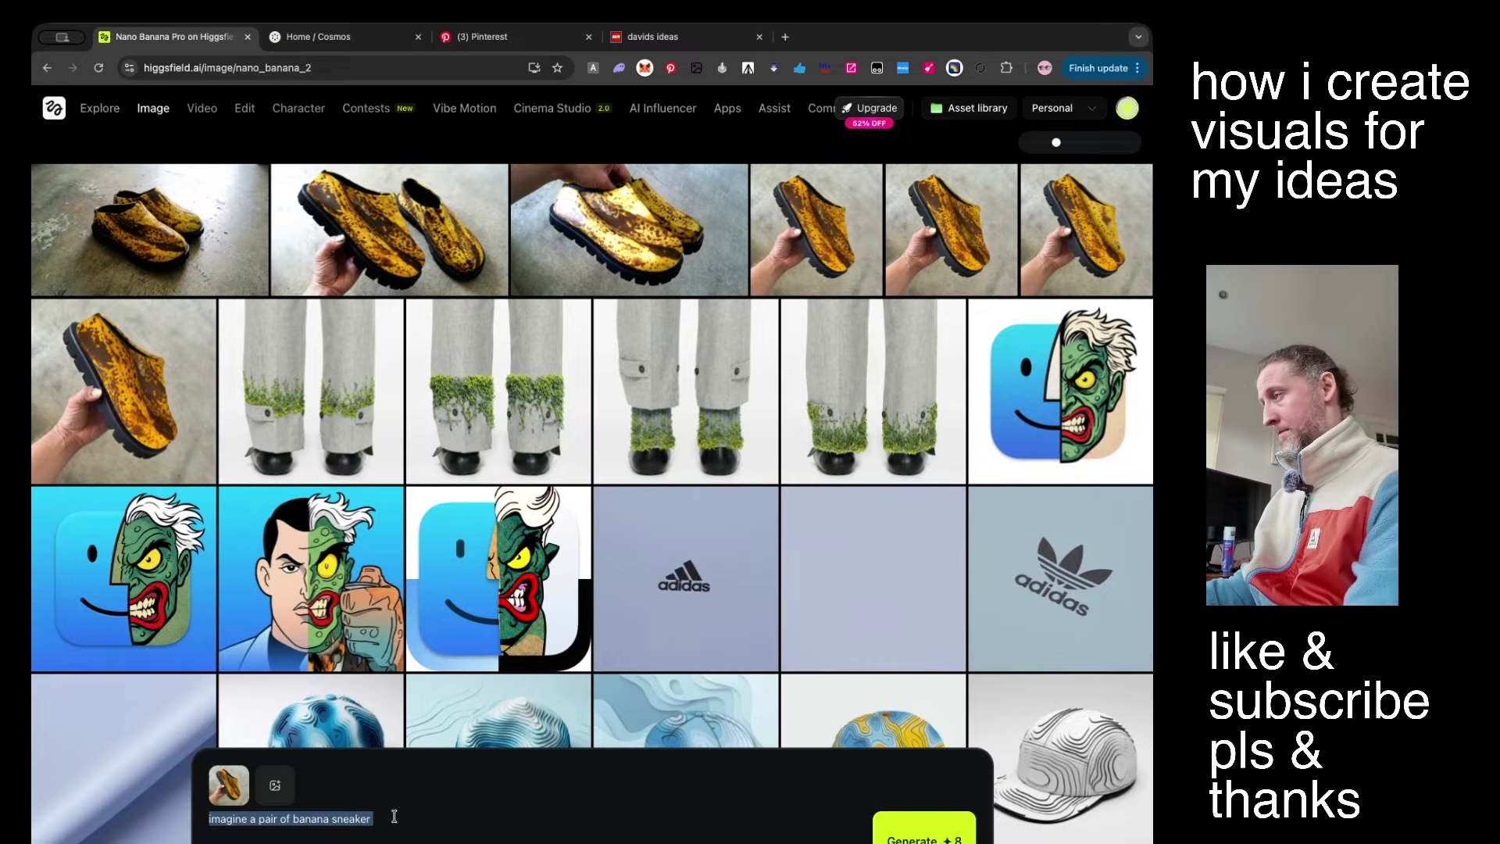
pyautogui.press('BackSpace')
pyautogui.click(244, 773)
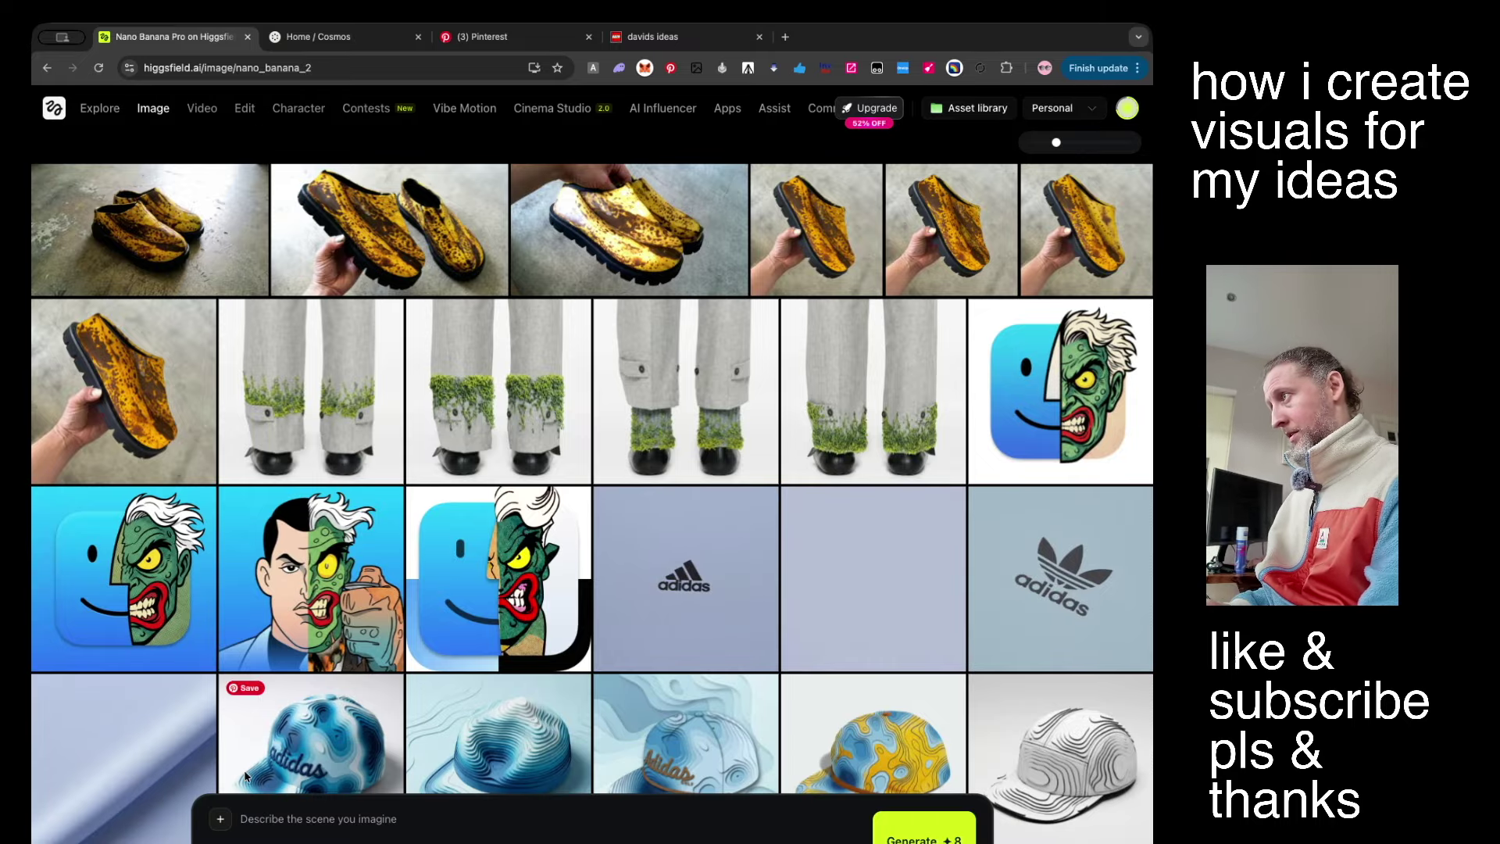
# Enter a prompt starting "Shot on iPhone 3GS, 2009 photo quality, low resolution, jpeg compression artifacts, slight motion blur, overexposed highlights" and ending "real photograph".
pyautogui.click(256, 817)
pyautogui.write('Shot on iPhone 3GS, 2009 photo quality, low resolution, jpeg compression artifacts, slight motion blur, overexposed highlights, muted colors, digital noise grain, amateur snapshot, candid moment, soft focus, low dynamic range, slightly washed out, real photograph')
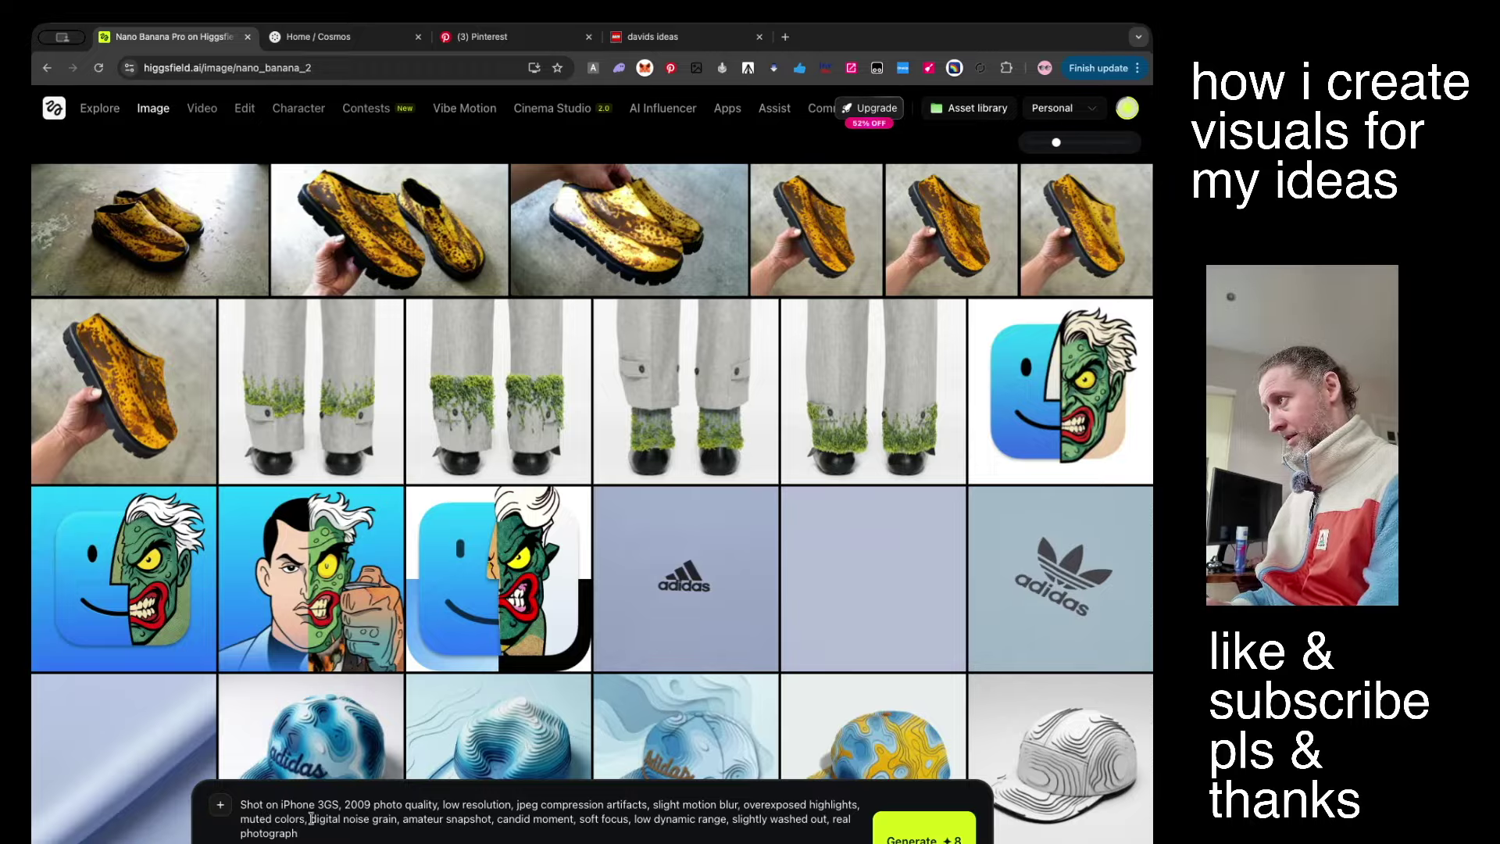
pyautogui.doubleClick(242, 805)
pyautogui.click(242, 803)
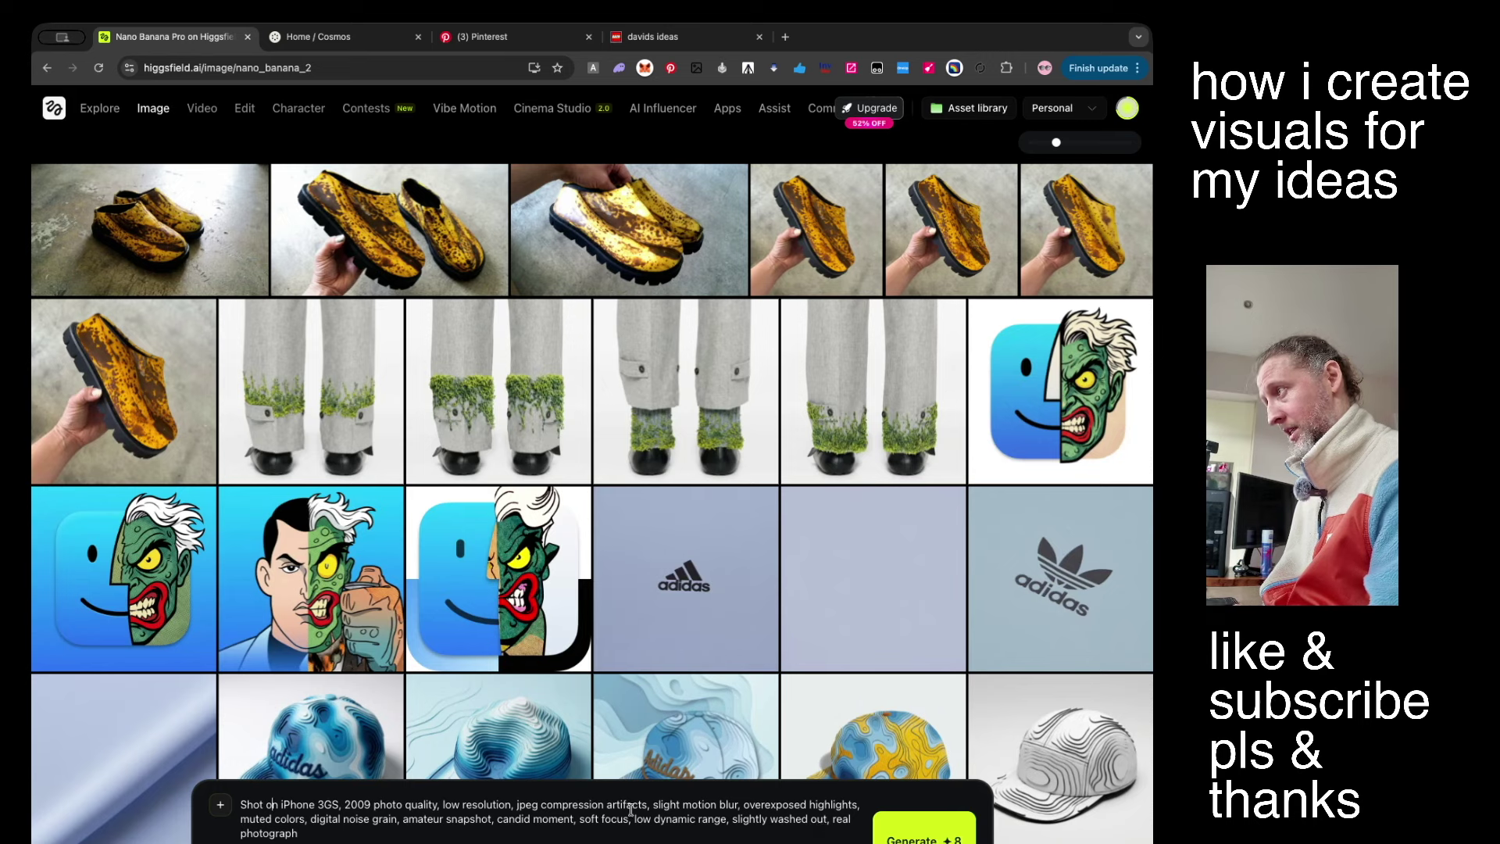
pyautogui.click(414, 831)
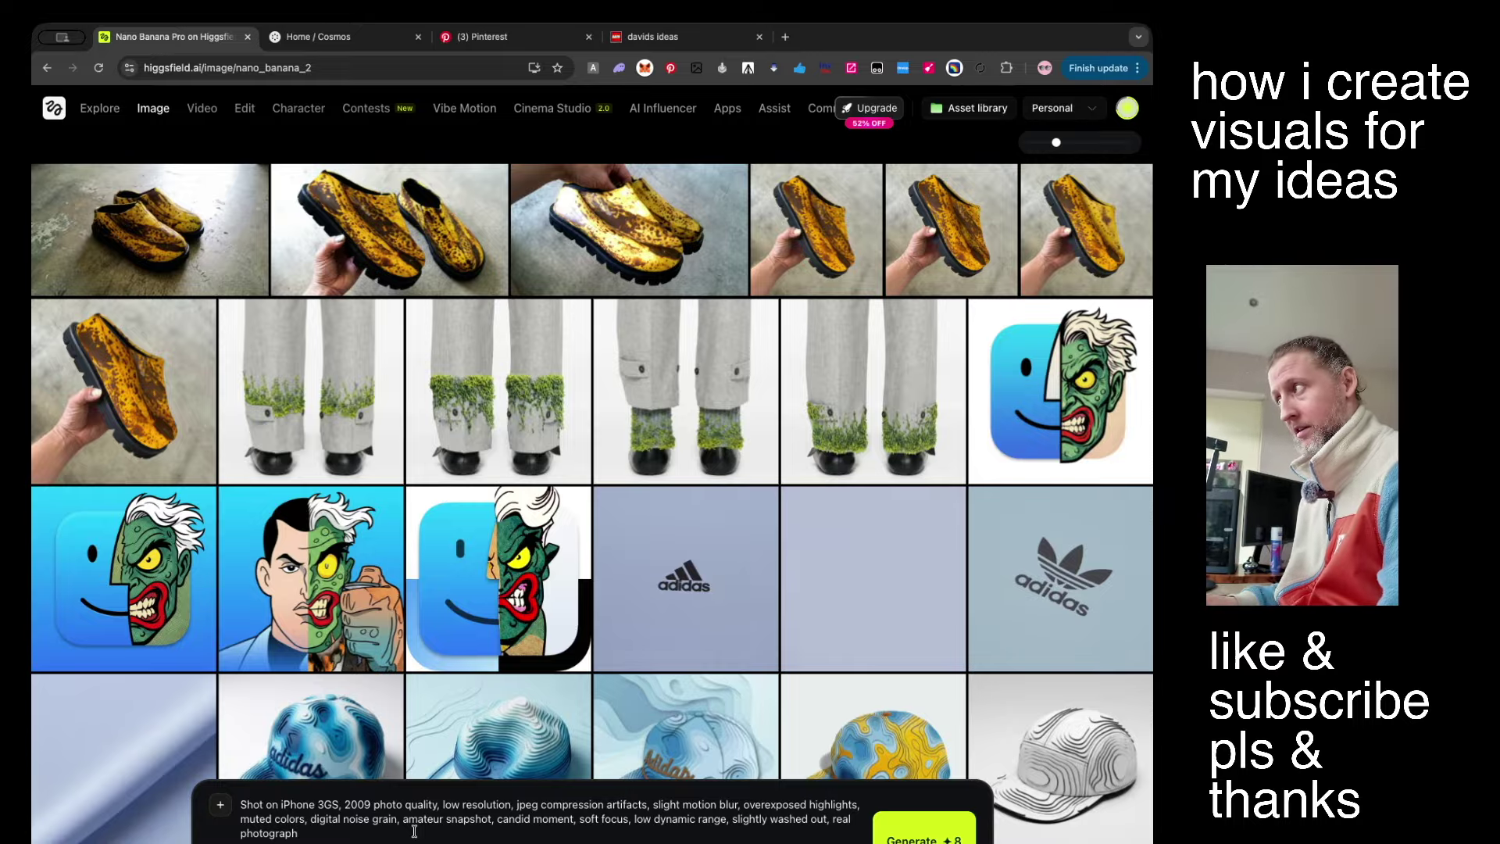
pyautogui.scroll(-3, 551, 576)
pyautogui.scroll(-3, 551, 576)
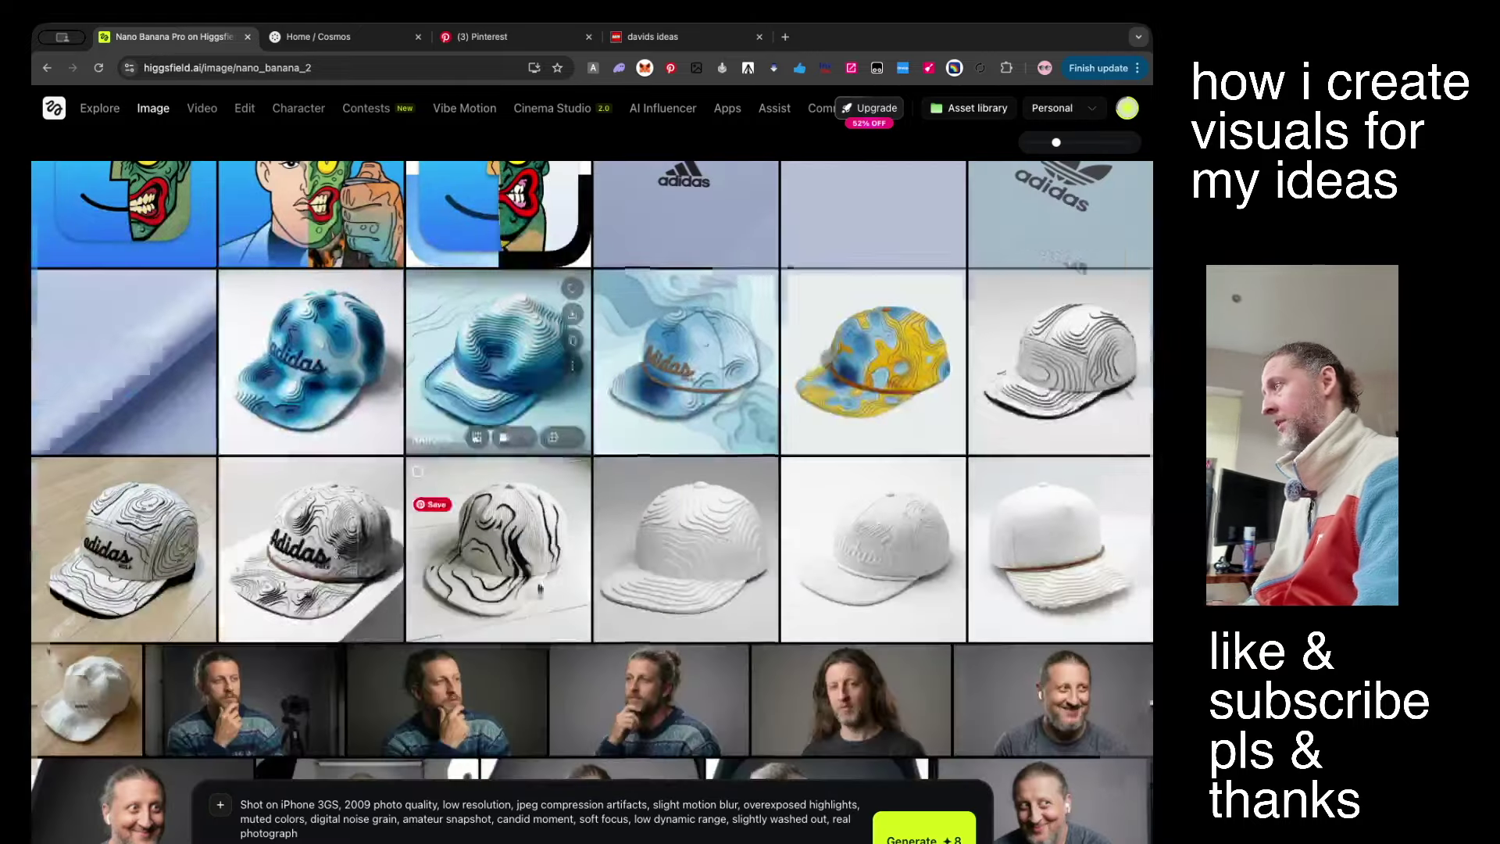
pyautogui.scroll(6, 766, 558)
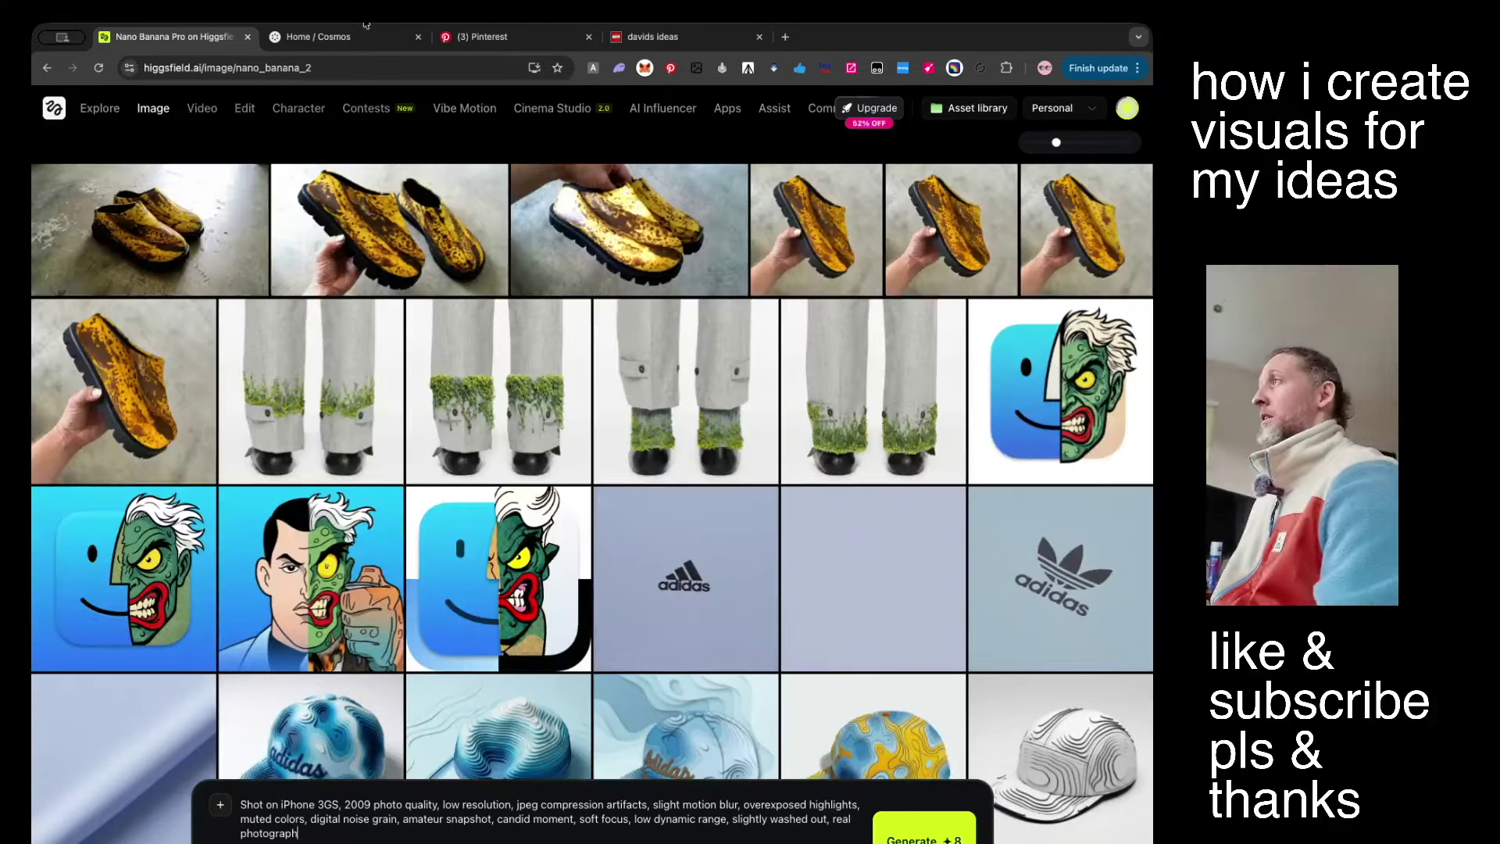
# Switch to Pinterest and browse the suggested pins for the ideas board for visual inspiration.
pyautogui.click(488, 37)
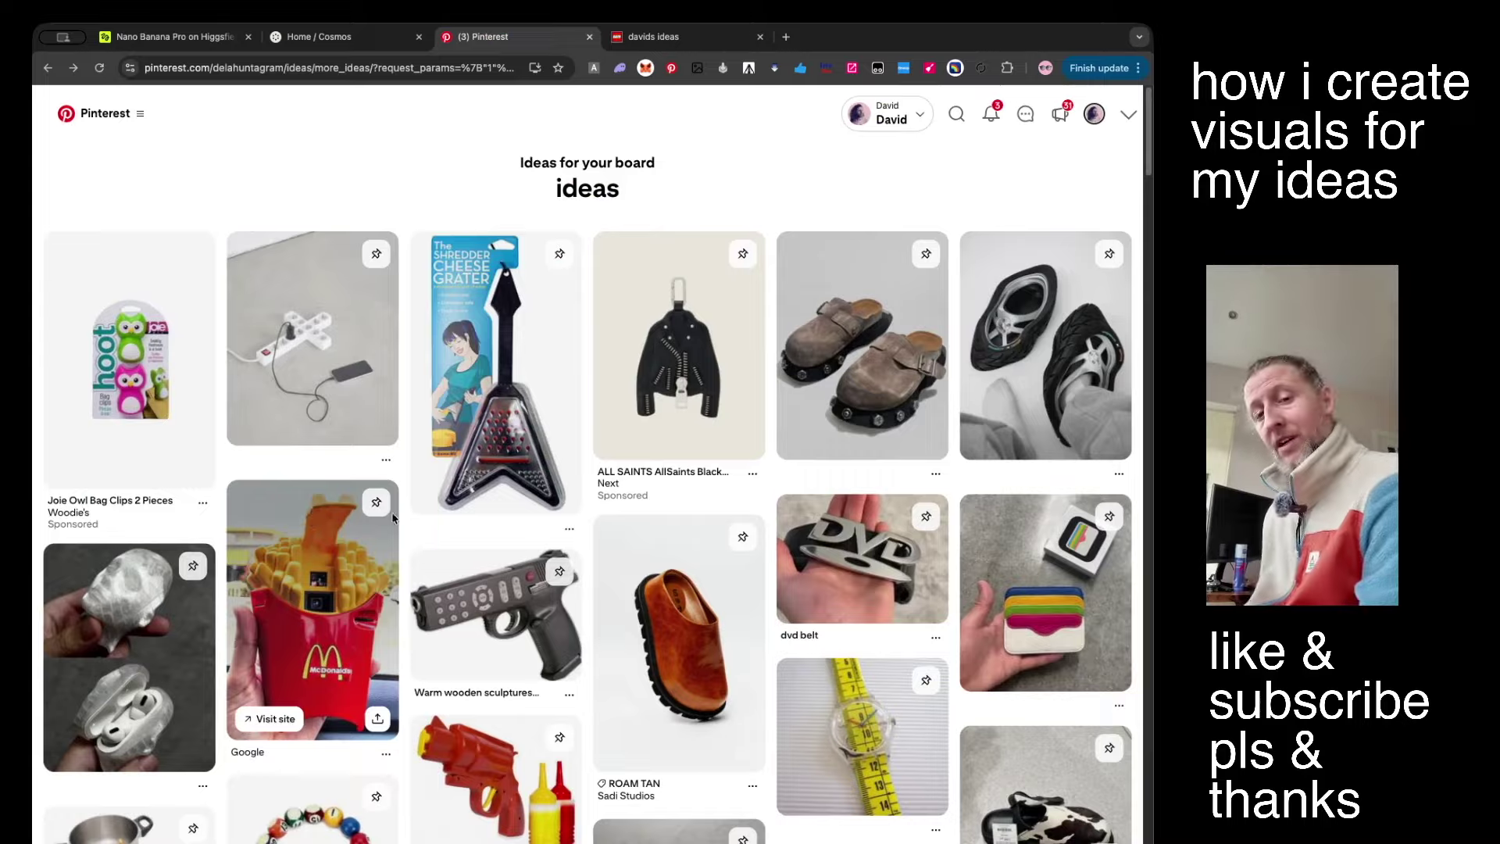
pyautogui.scroll(-5, 392, 515)
pyautogui.scroll(-10, 393, 519)
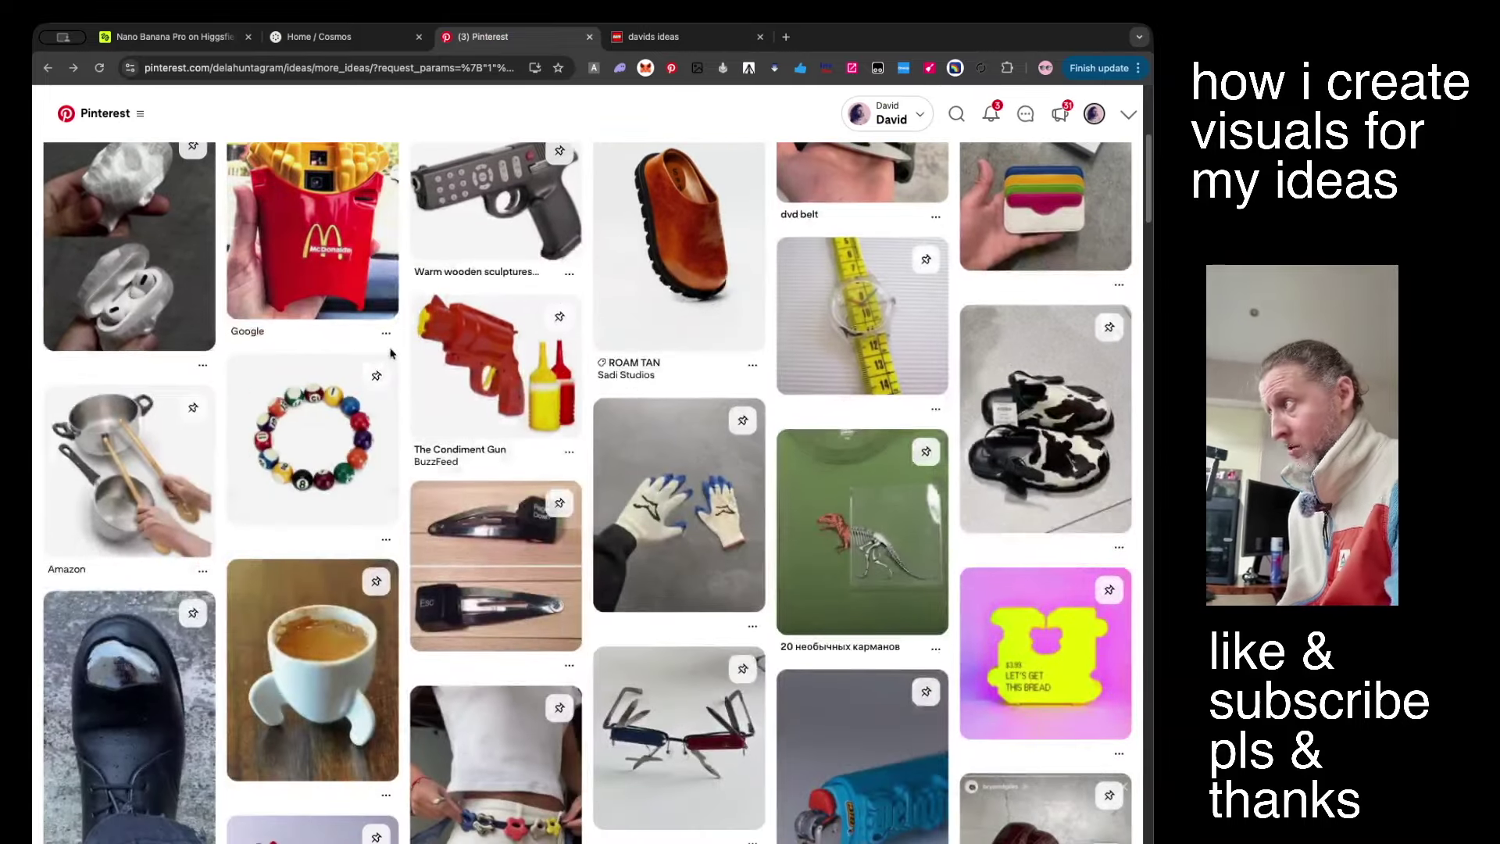
pyautogui.scroll(-15, 390, 353)
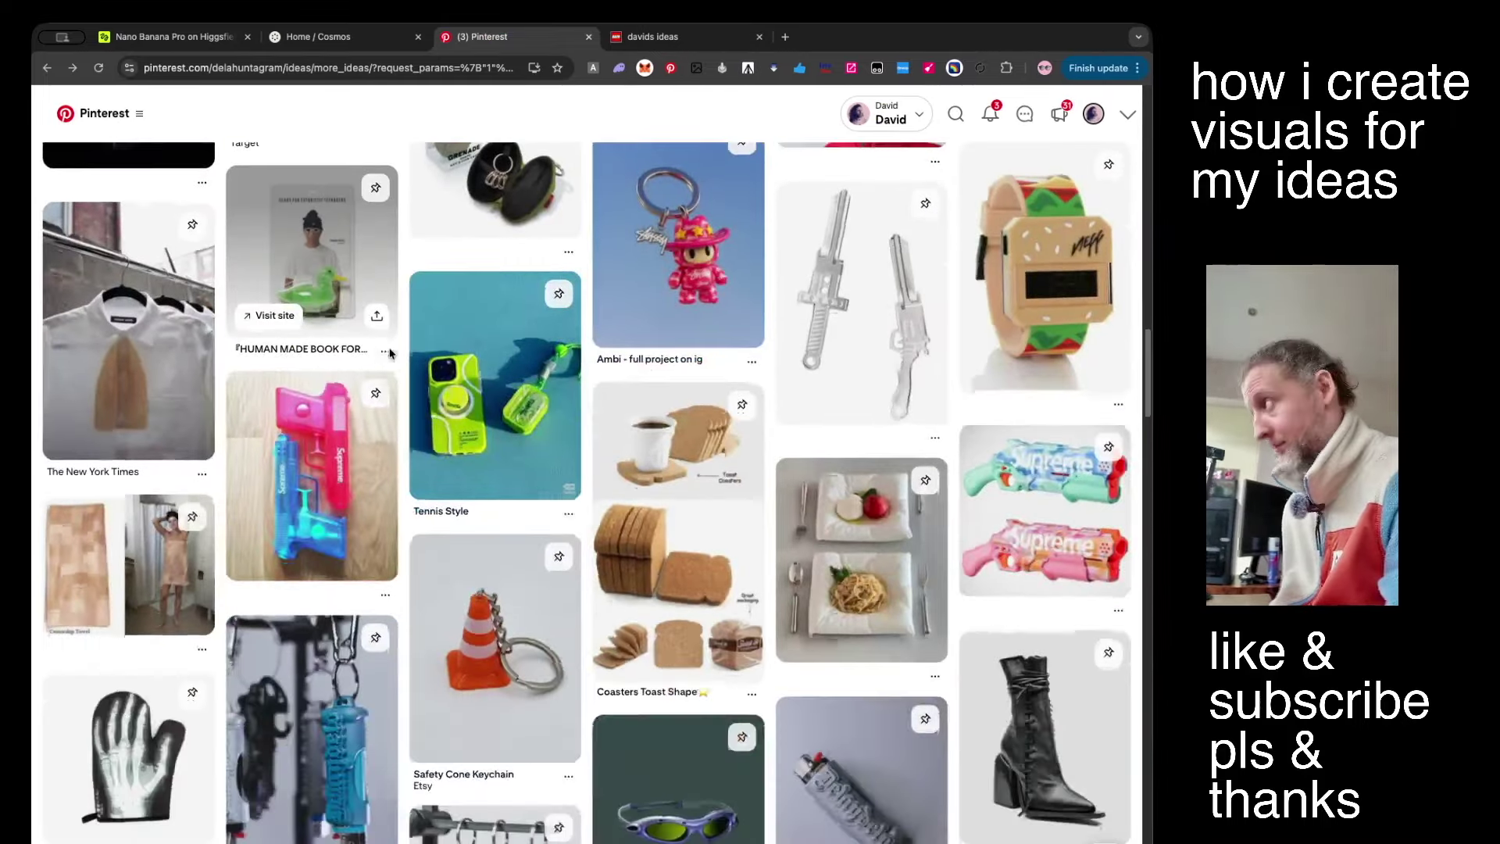
pyautogui.scroll(-15, 357, 456)
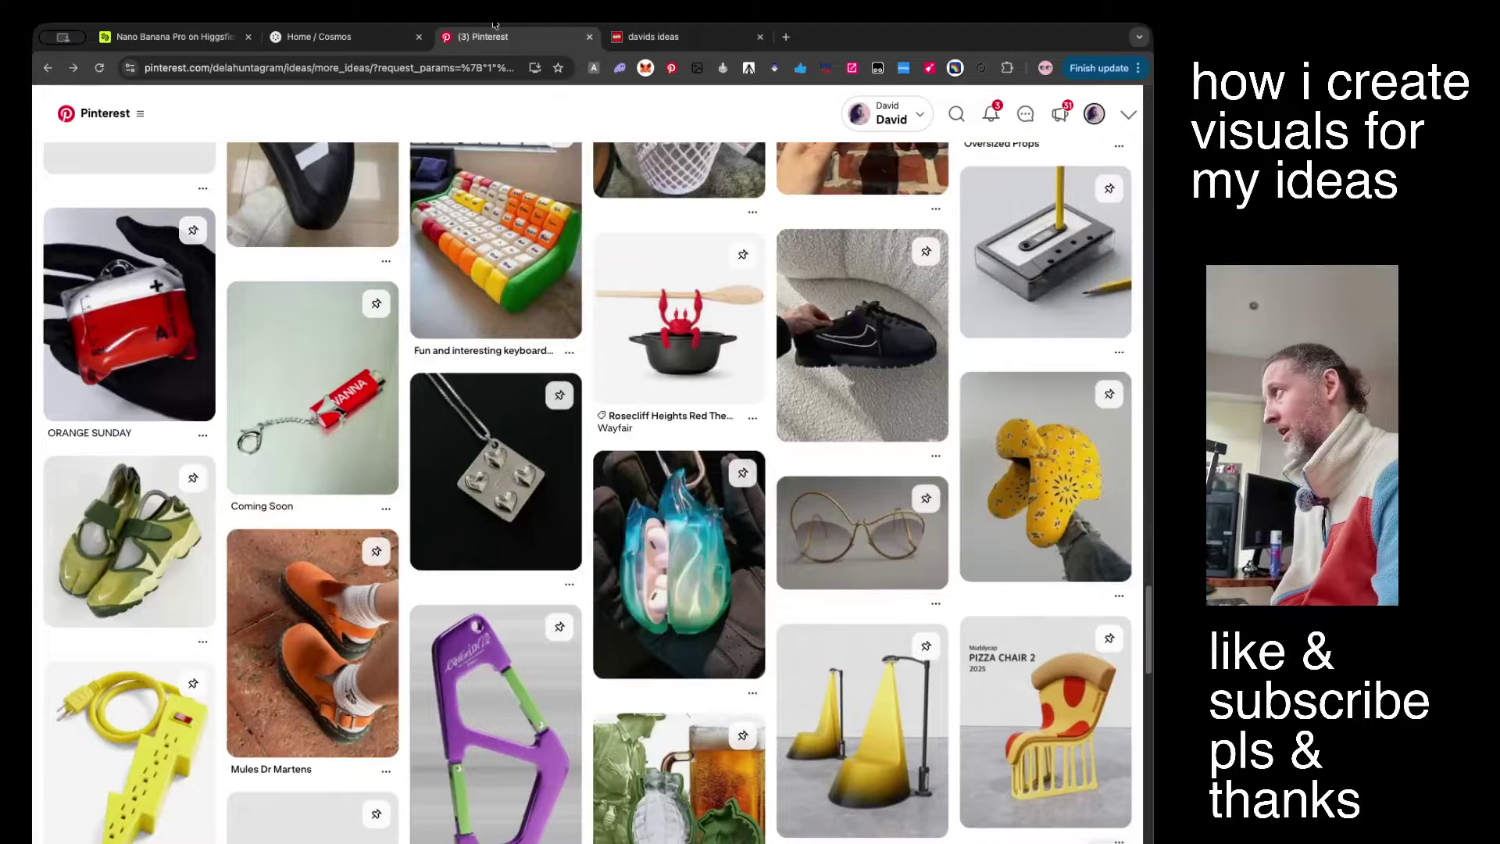
# Switch to Cosmos and browse the For You feed for inspiring product and object images.
pyautogui.hotkey('ctrl', 'shift', 'Tab')
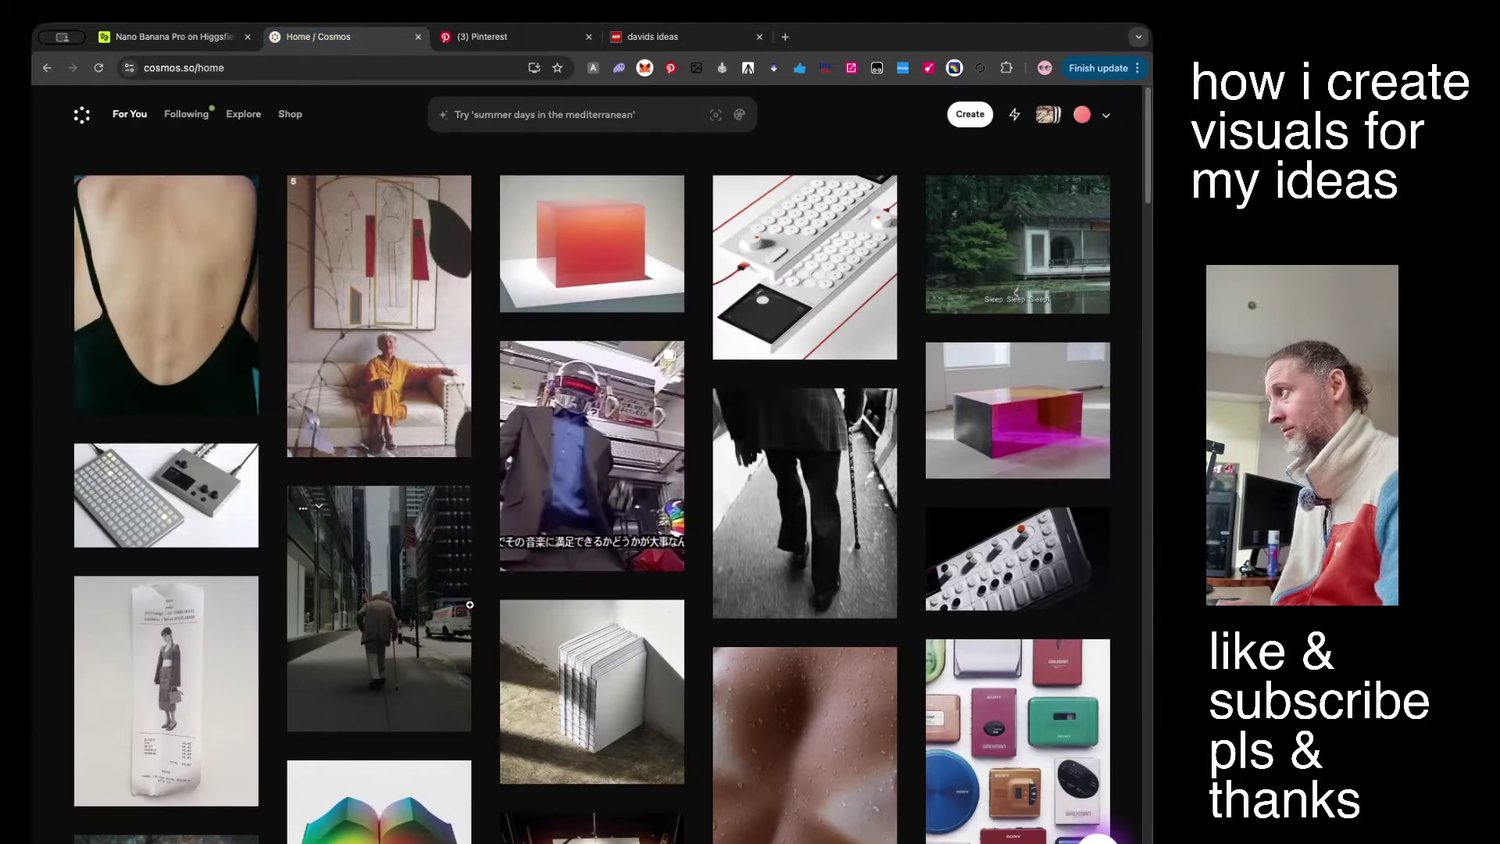
pyautogui.scroll(-10, 394, 570)
pyautogui.scroll(-15, 470, 604)
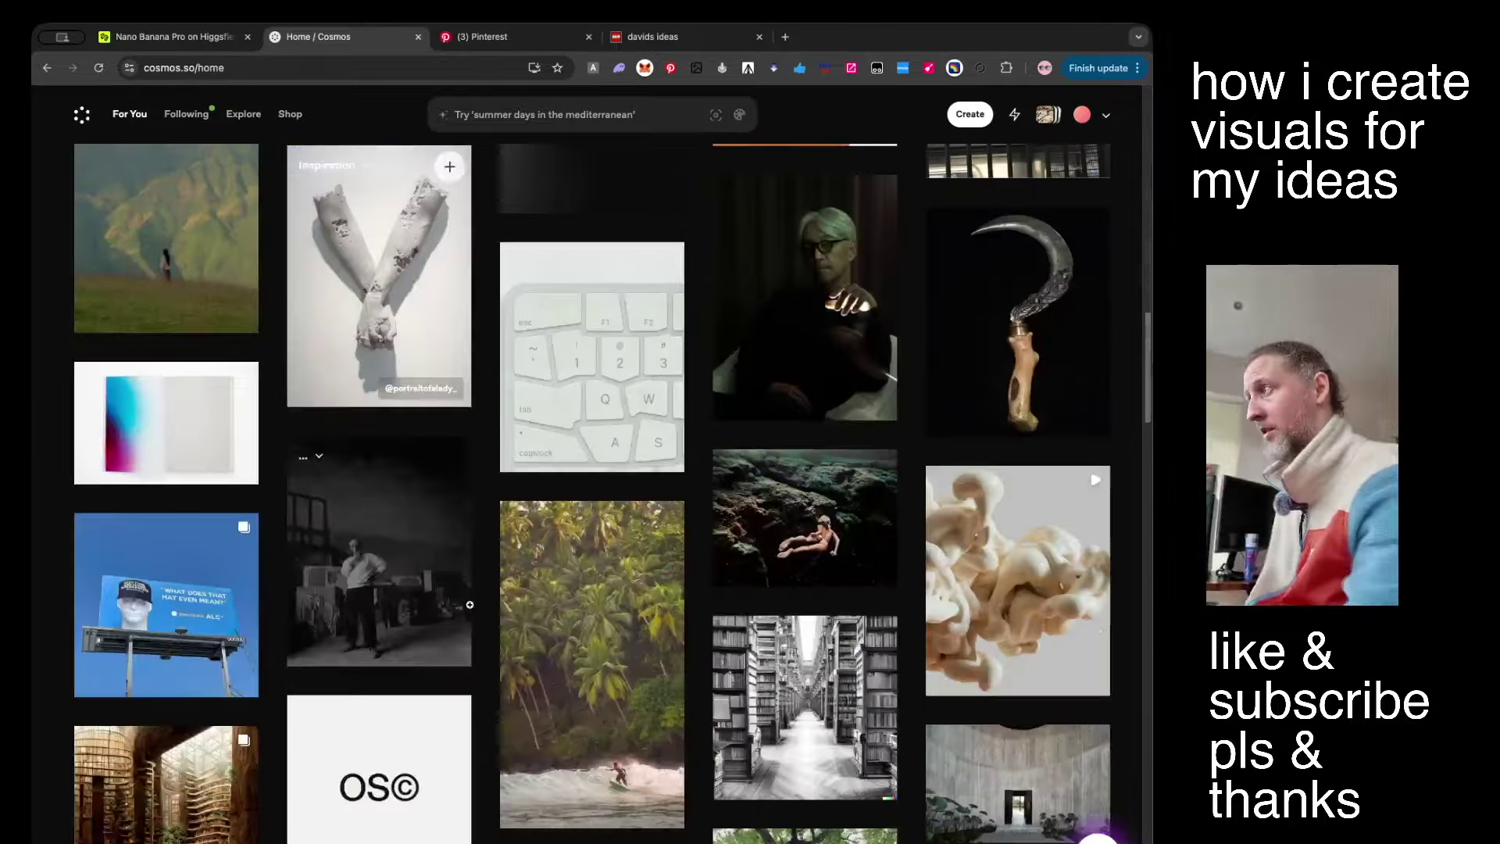
pyautogui.scroll(-15, 469, 605)
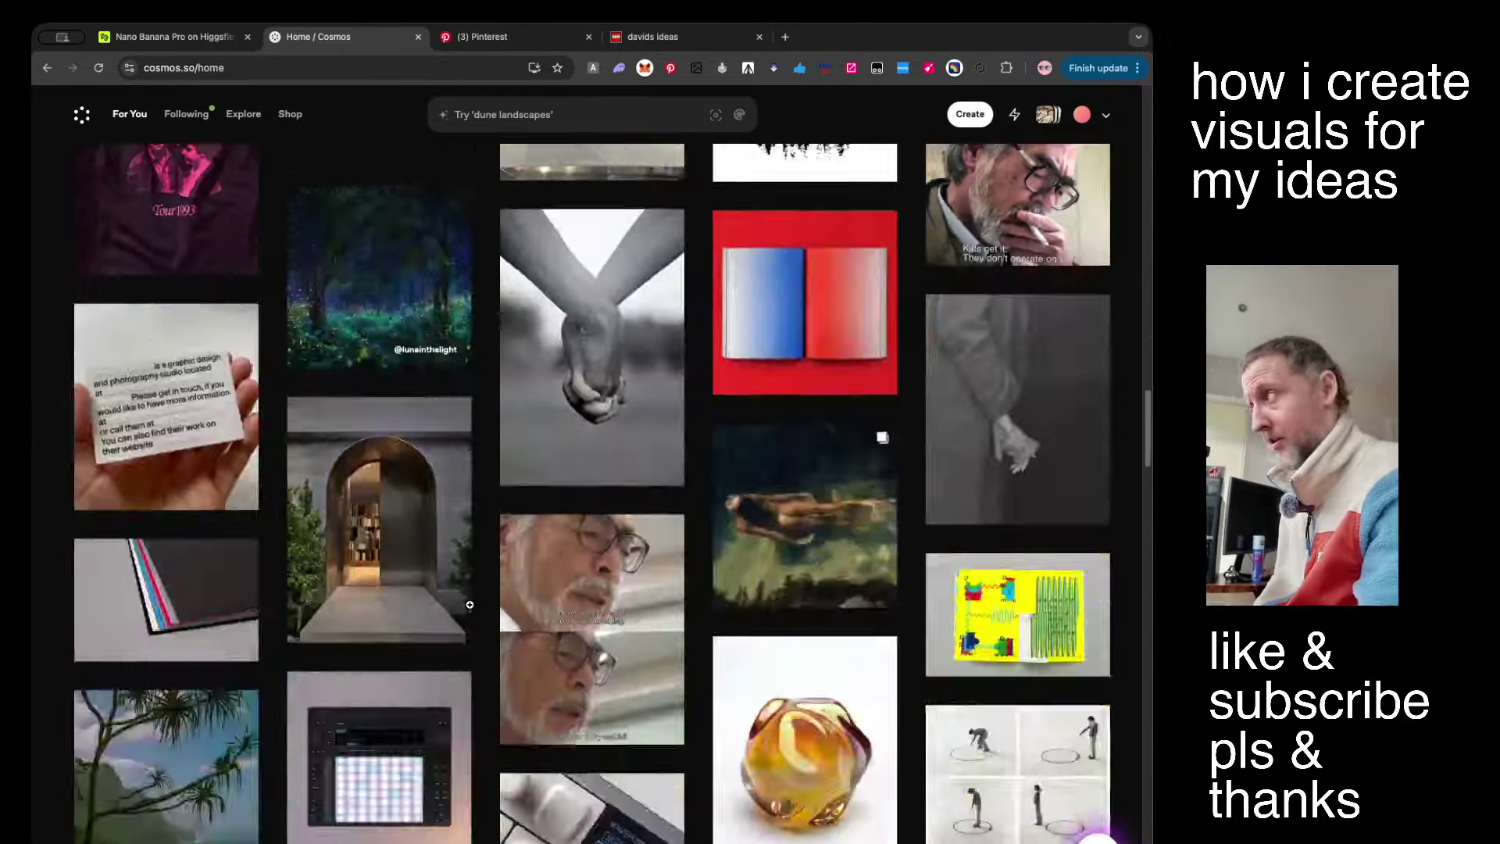
pyautogui.scroll(-10, 470, 605)
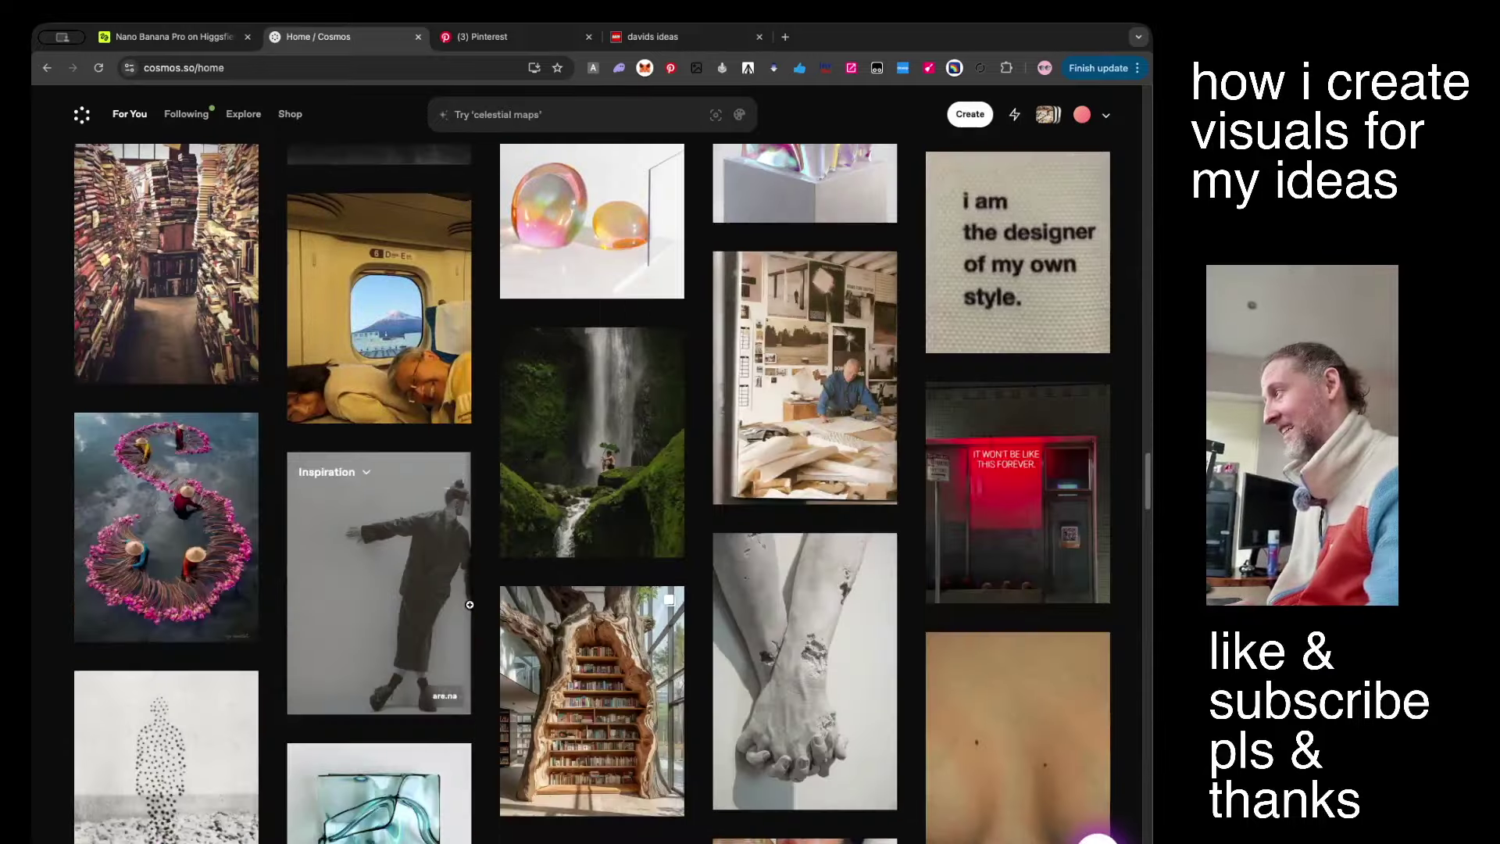
pyautogui.scroll(-15, 469, 604)
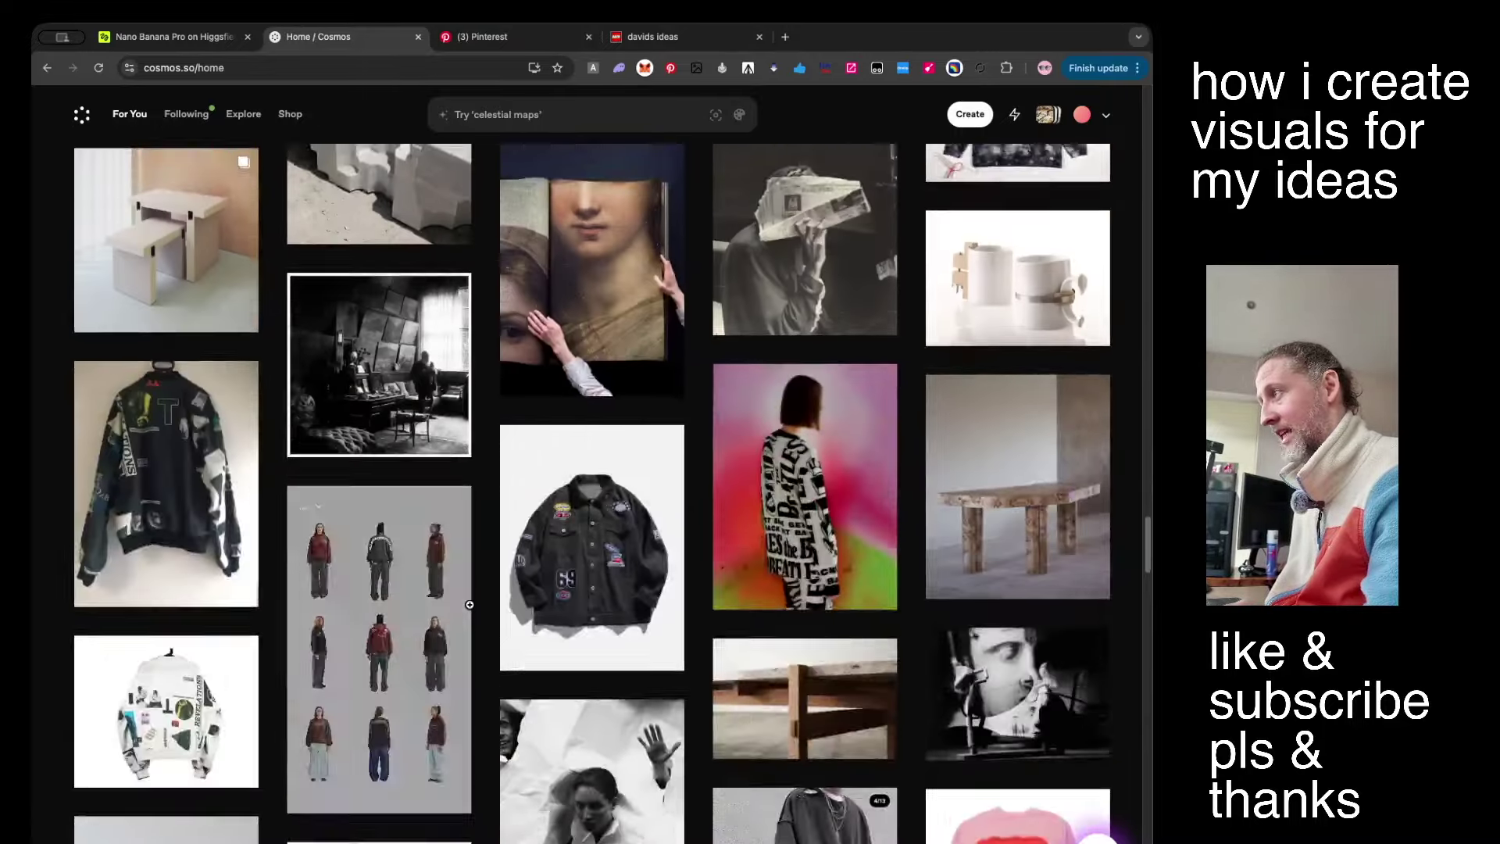
pyautogui.scroll(-15, 469, 604)
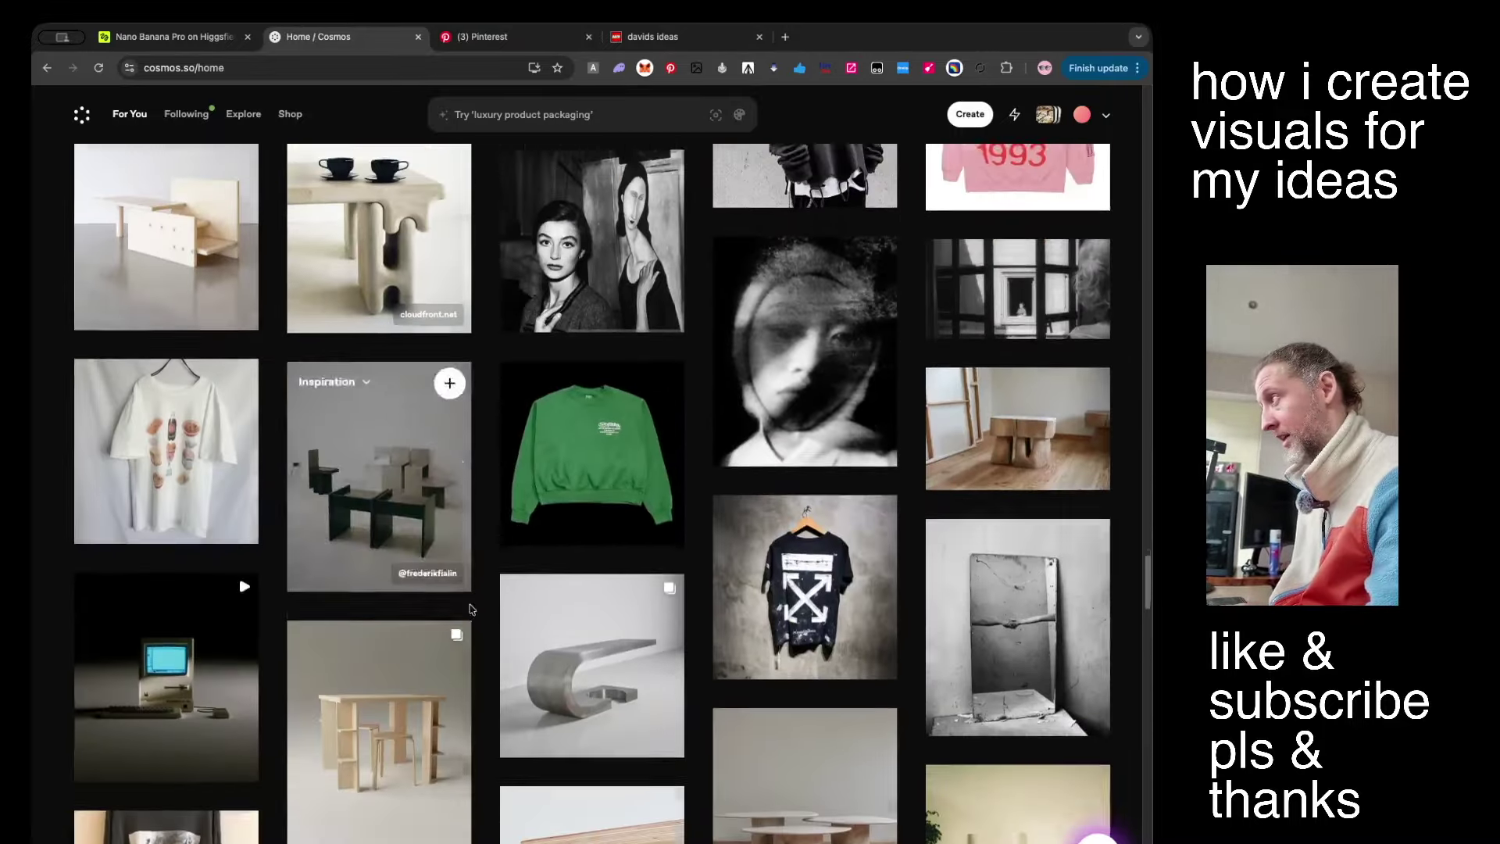
pyautogui.scroll(-10, 470, 604)
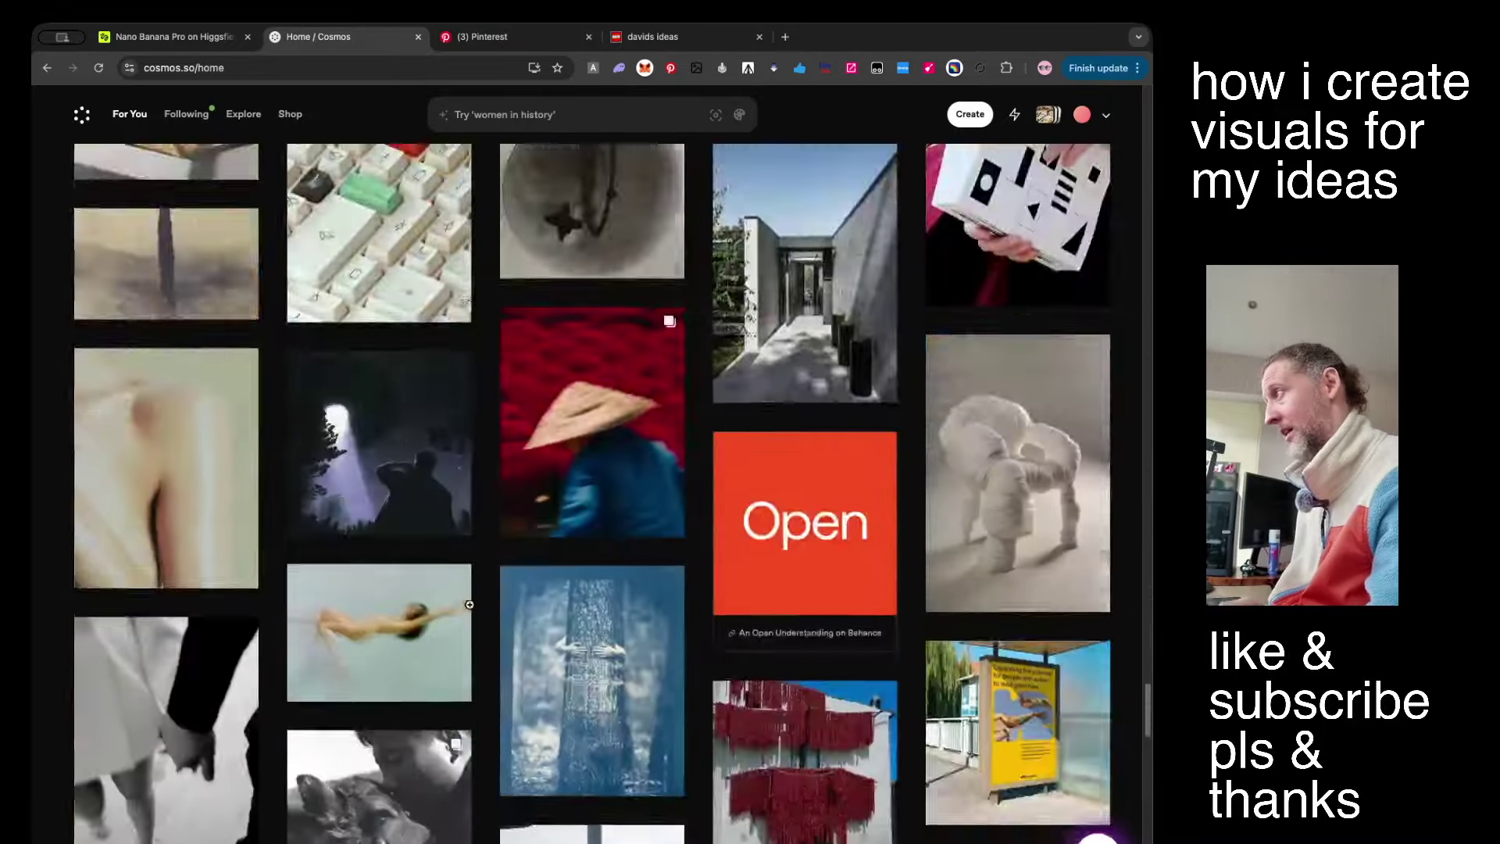
pyautogui.scroll(-8, 469, 604)
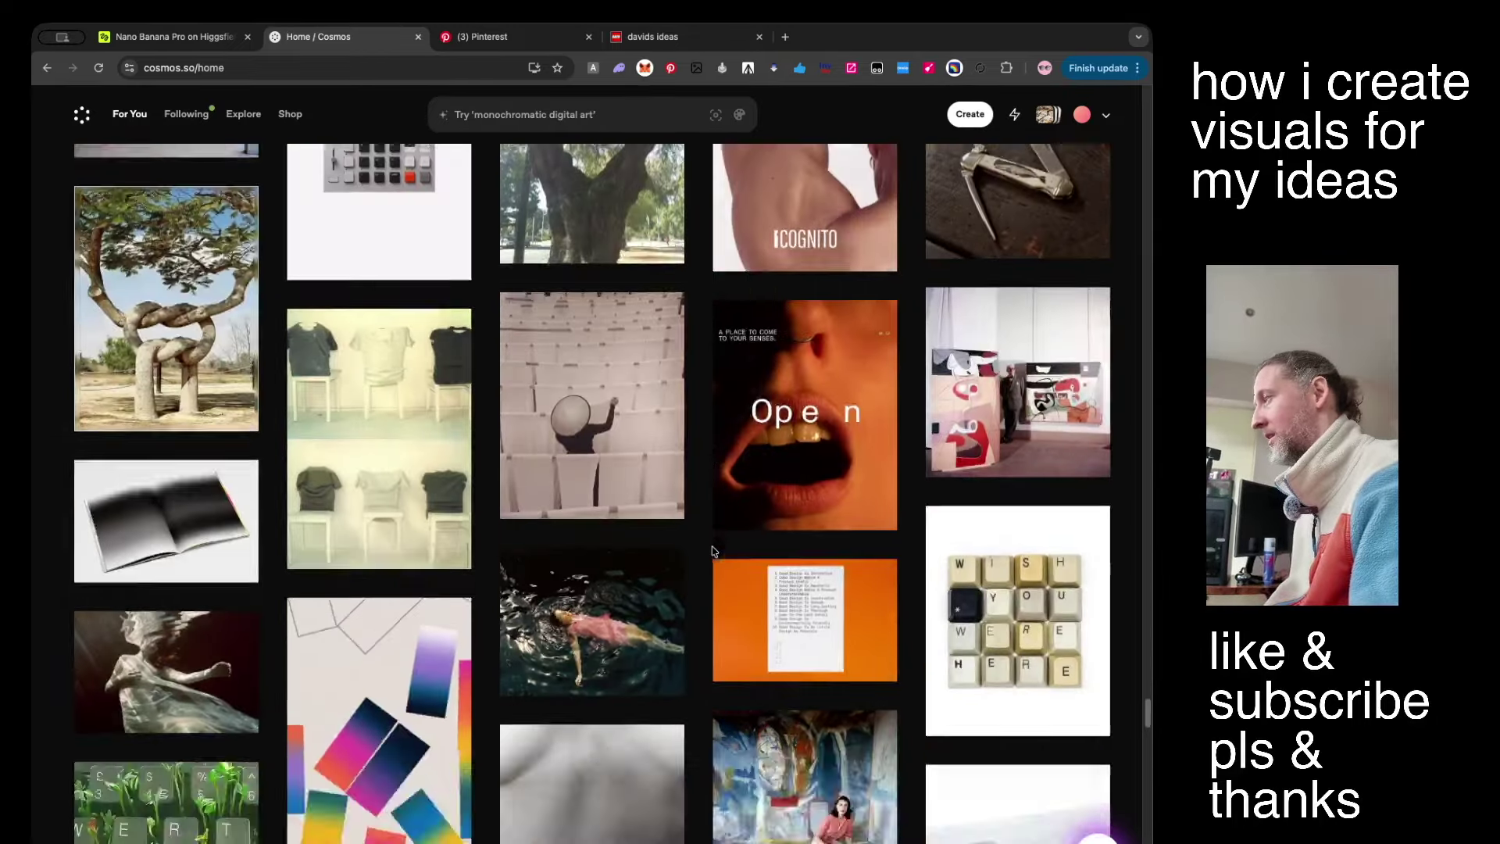
pyautogui.scroll(-10, 712, 550)
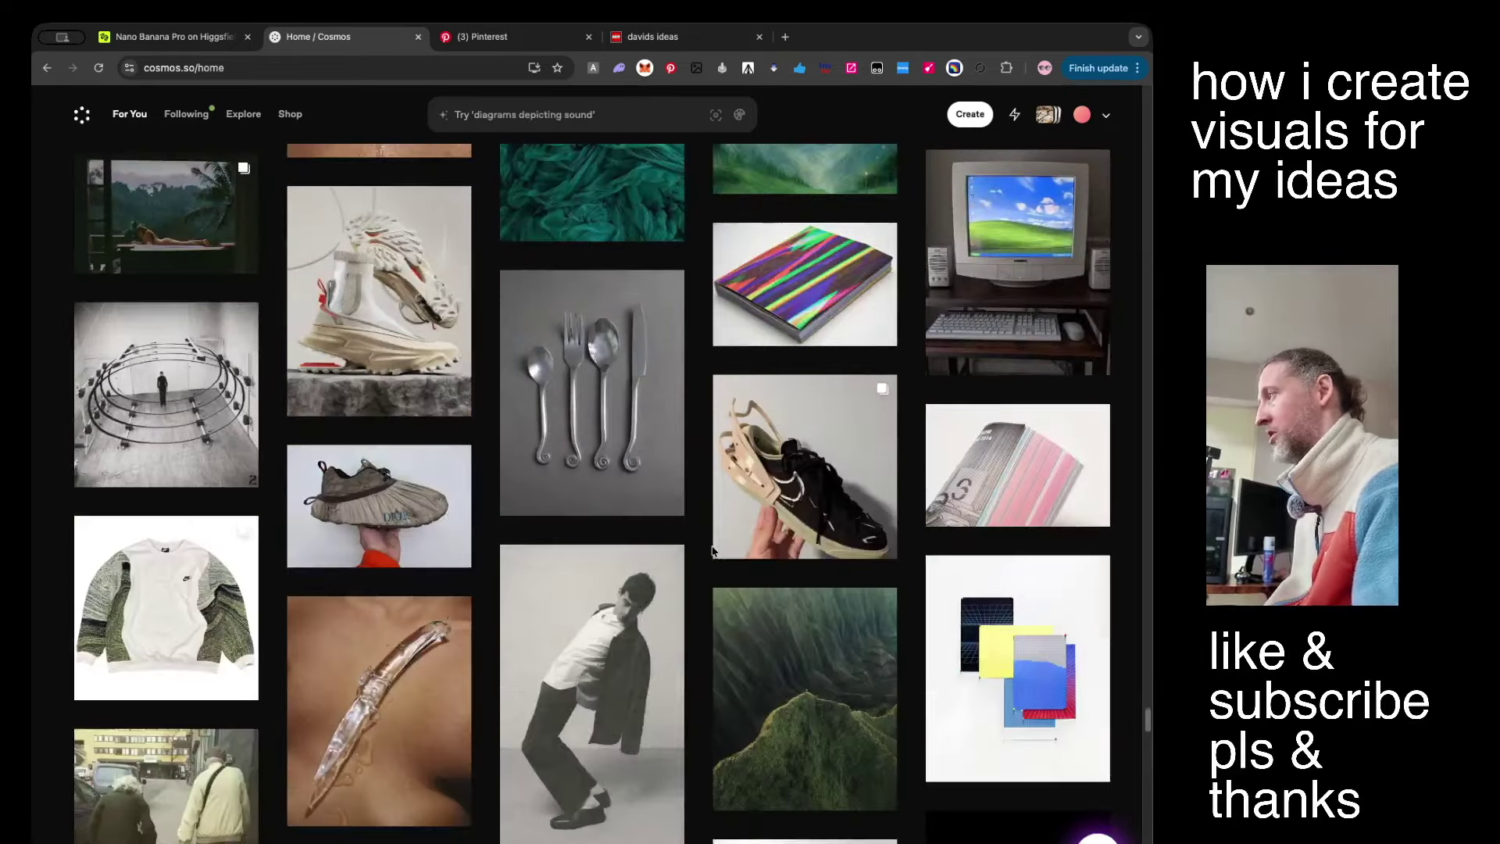
# Return to Pinterest, skim more of the board suggestions and go back to the home feed.
pyautogui.click(484, 37)
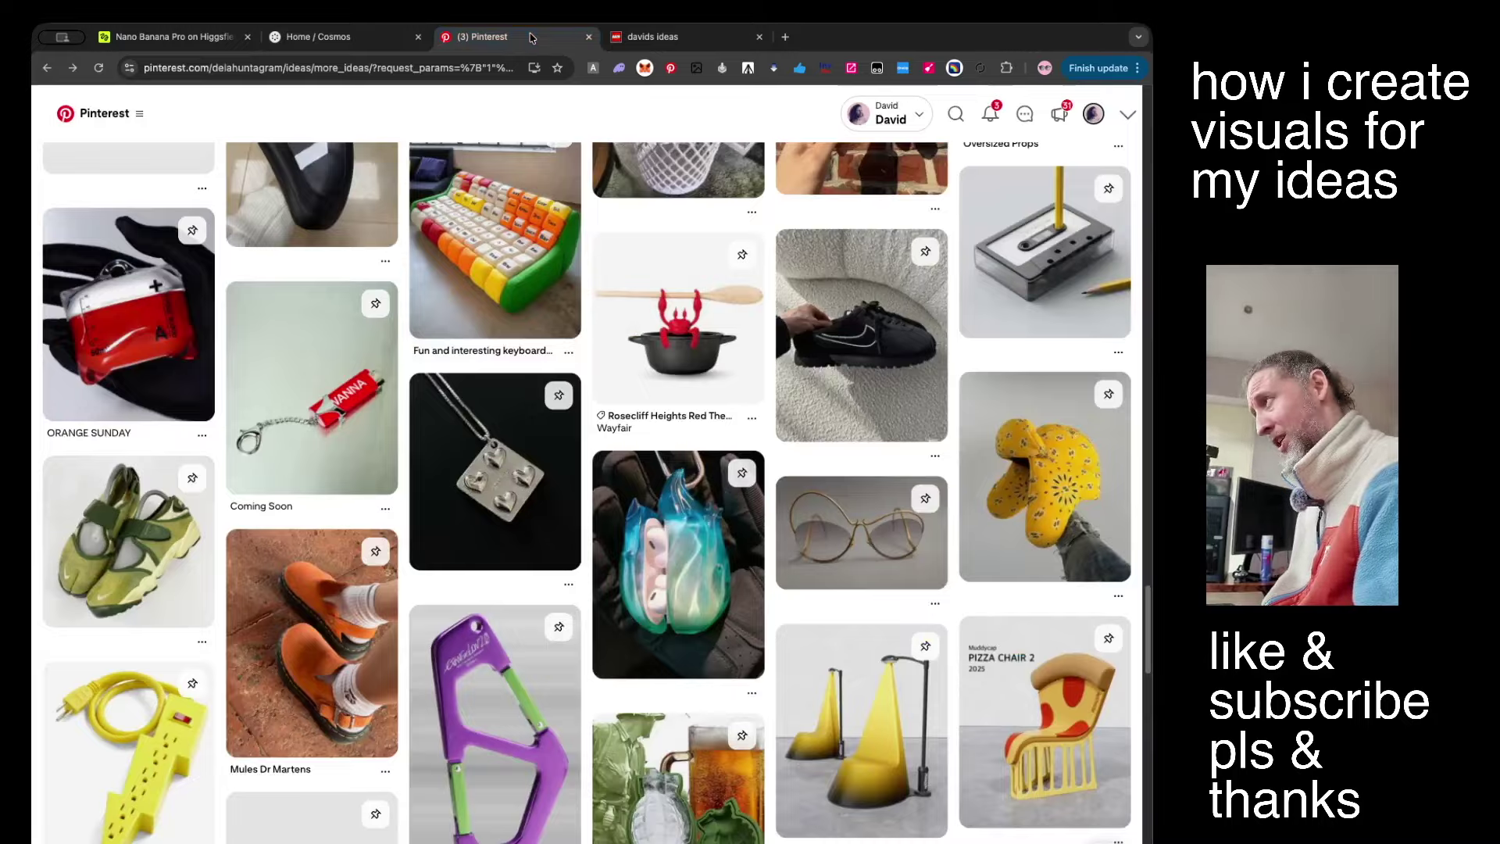
pyautogui.scroll(-10, 599, 527)
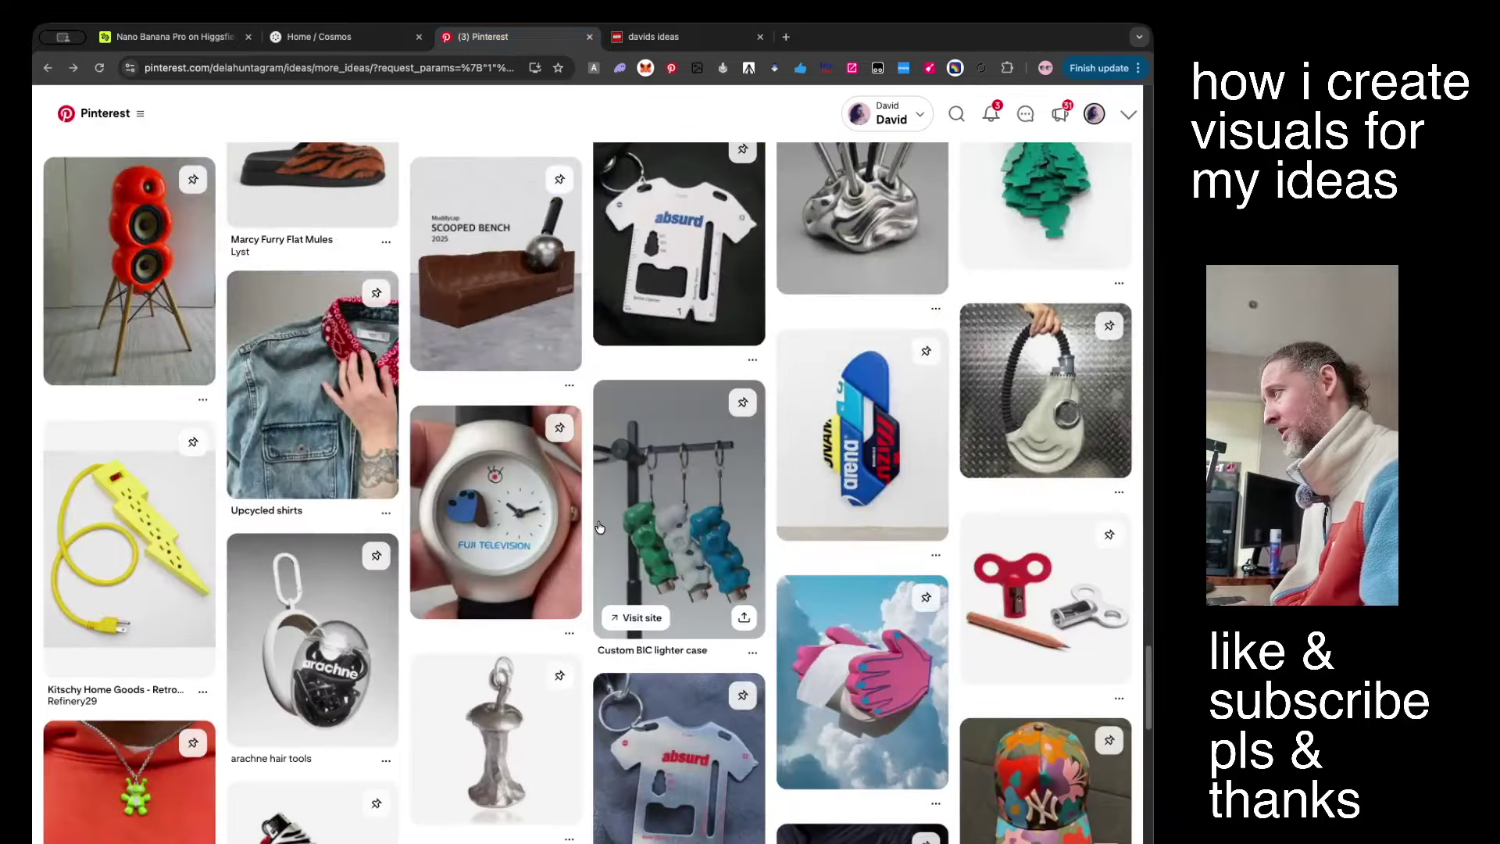
pyautogui.press('super+bracketleft')
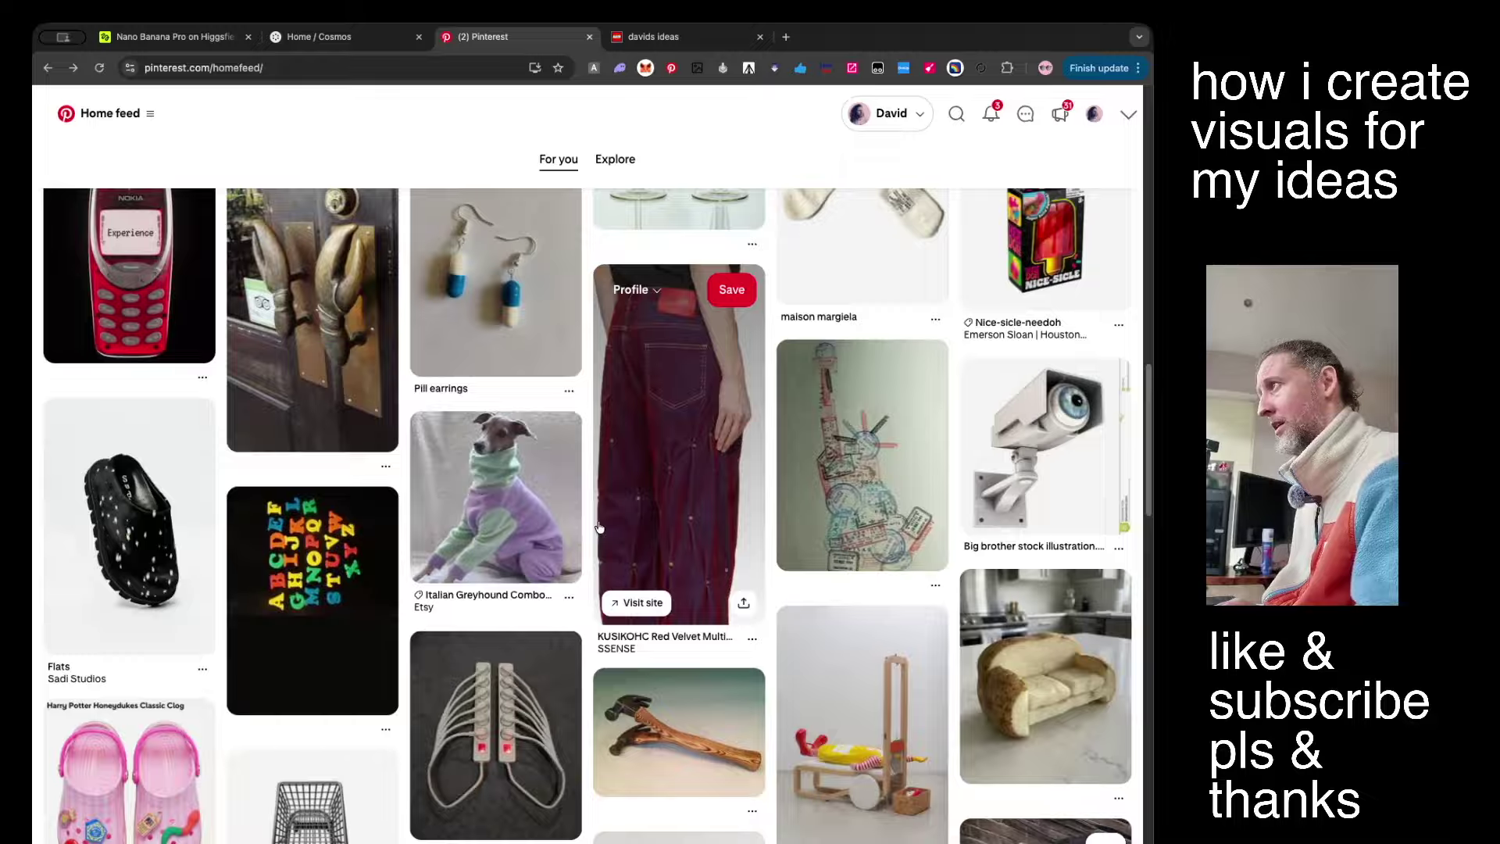
# Look through the Pinterest home feed for a reference product and open the Eki by Camper boots pin.
pyautogui.scroll(-10, 599, 528)
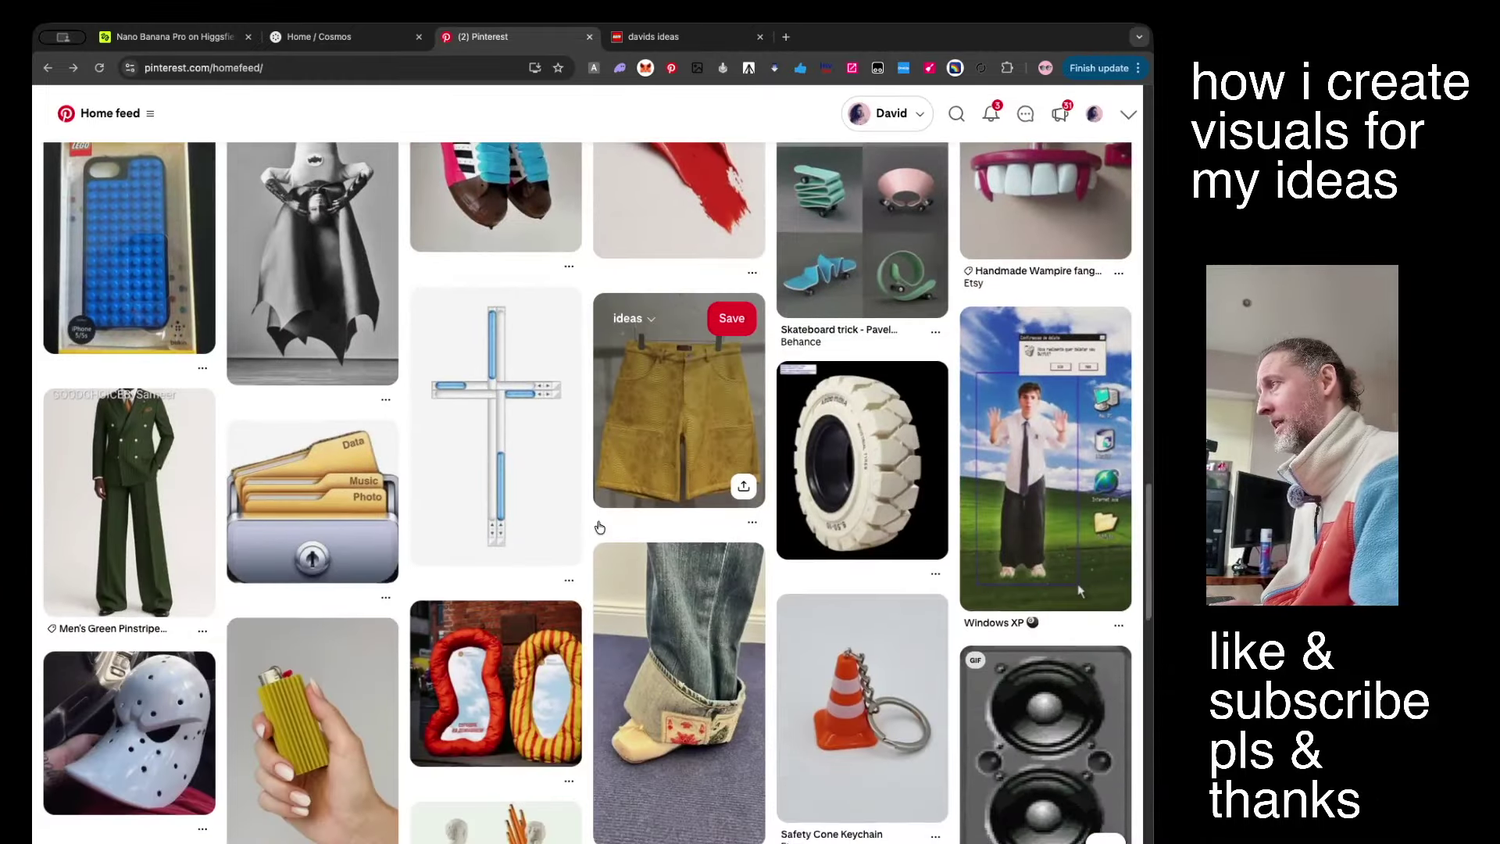
pyautogui.scroll(-3, 599, 528)
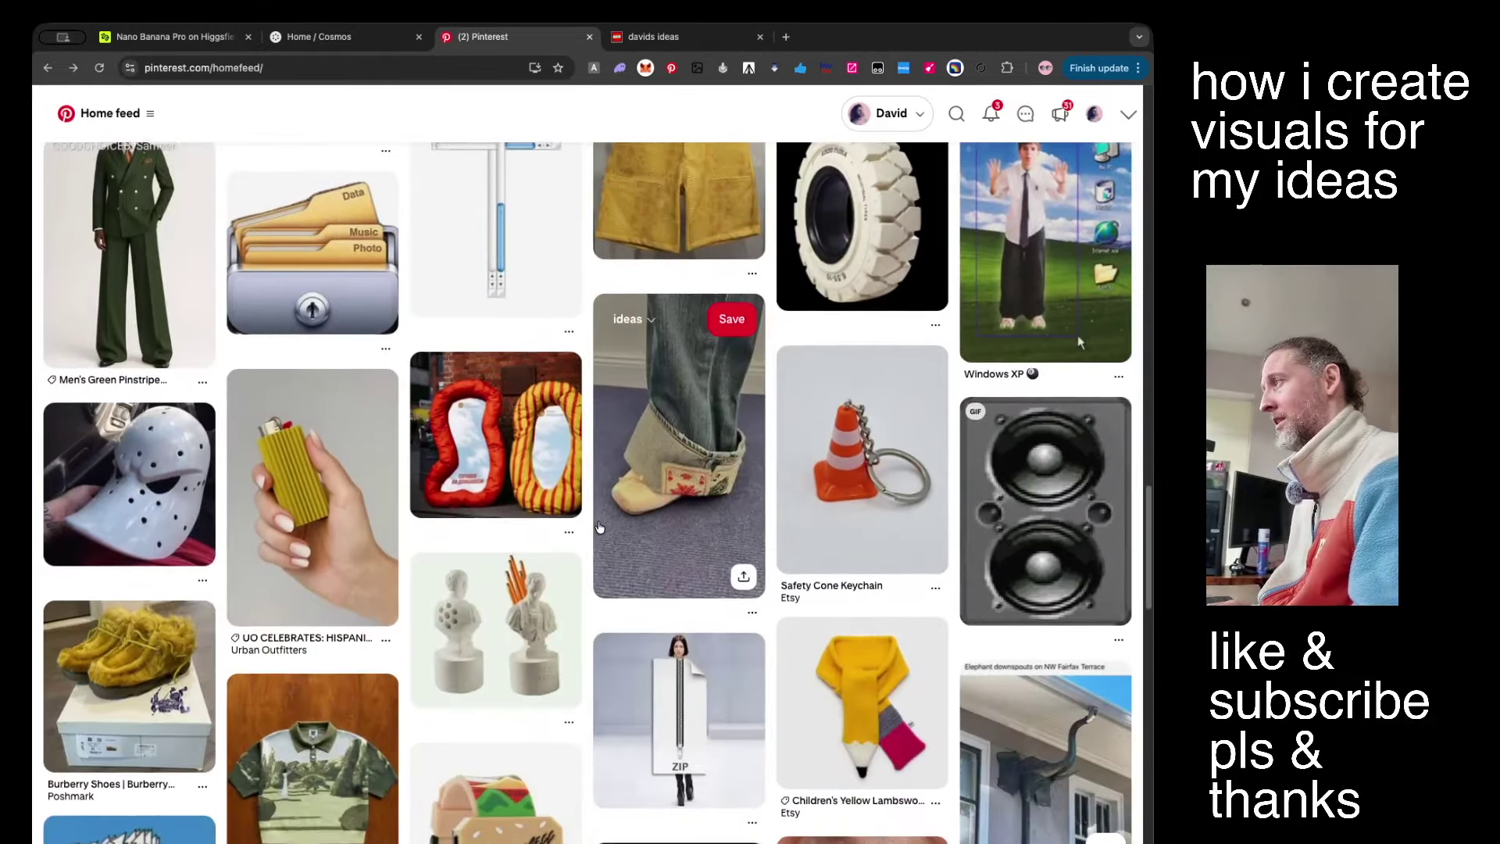
pyautogui.scroll(-5, 599, 528)
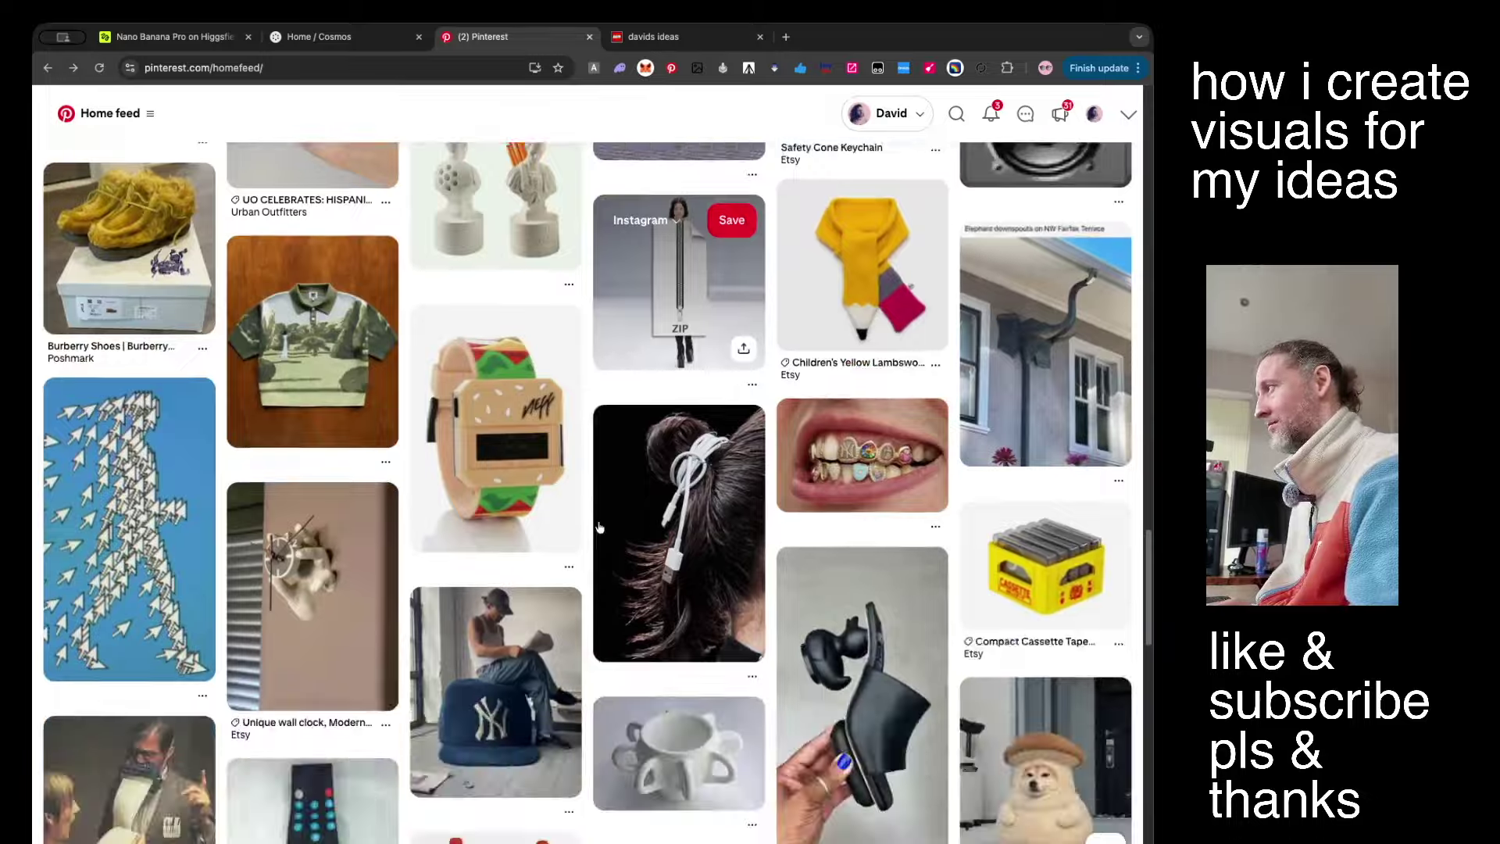
pyautogui.scroll(-1, 599, 528)
pyautogui.scroll(-7, 599, 528)
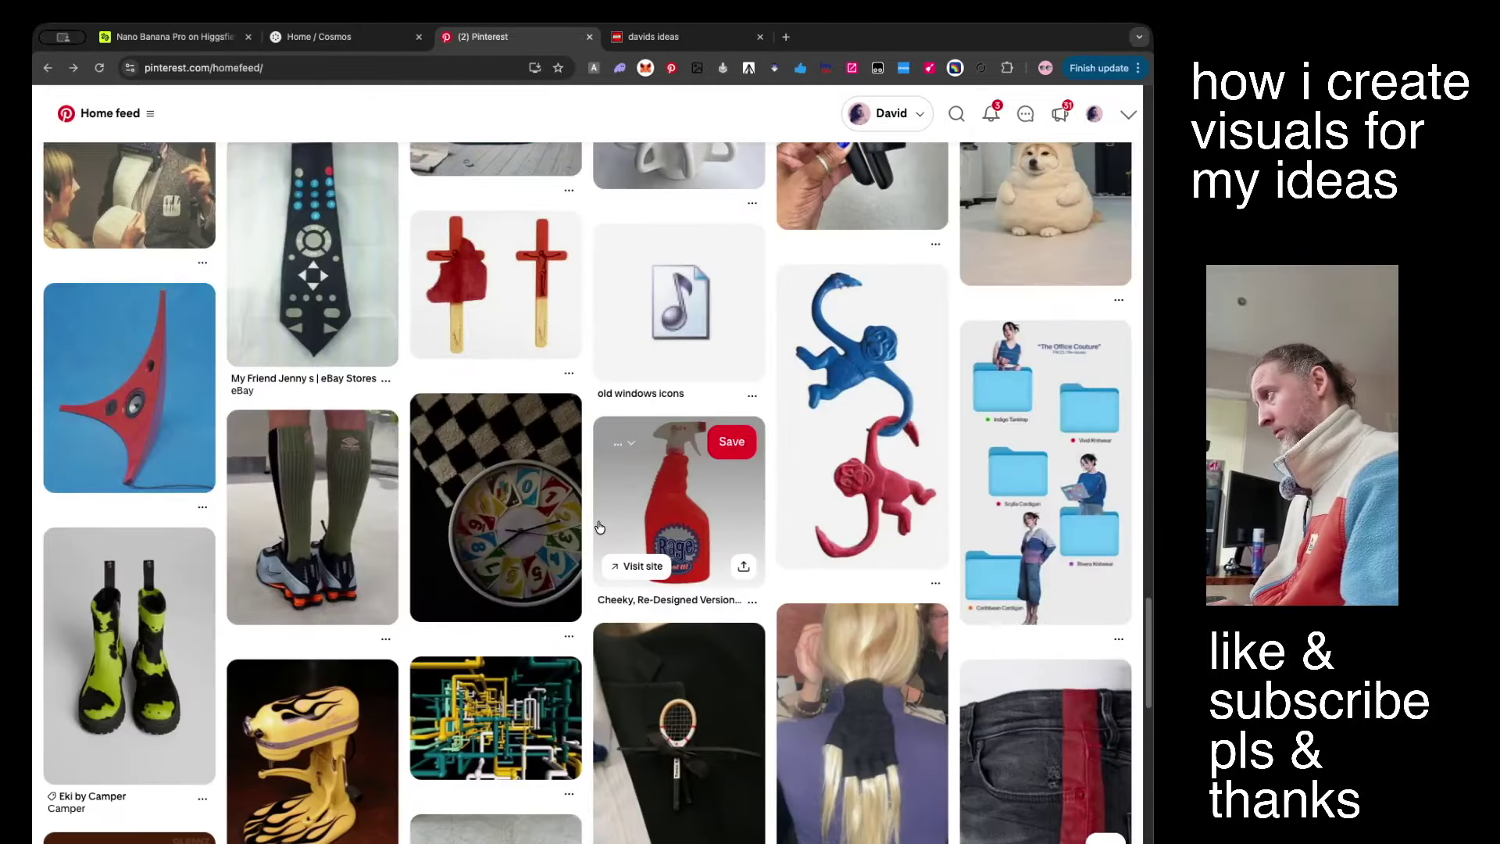
pyautogui.scroll(-3, 600, 529)
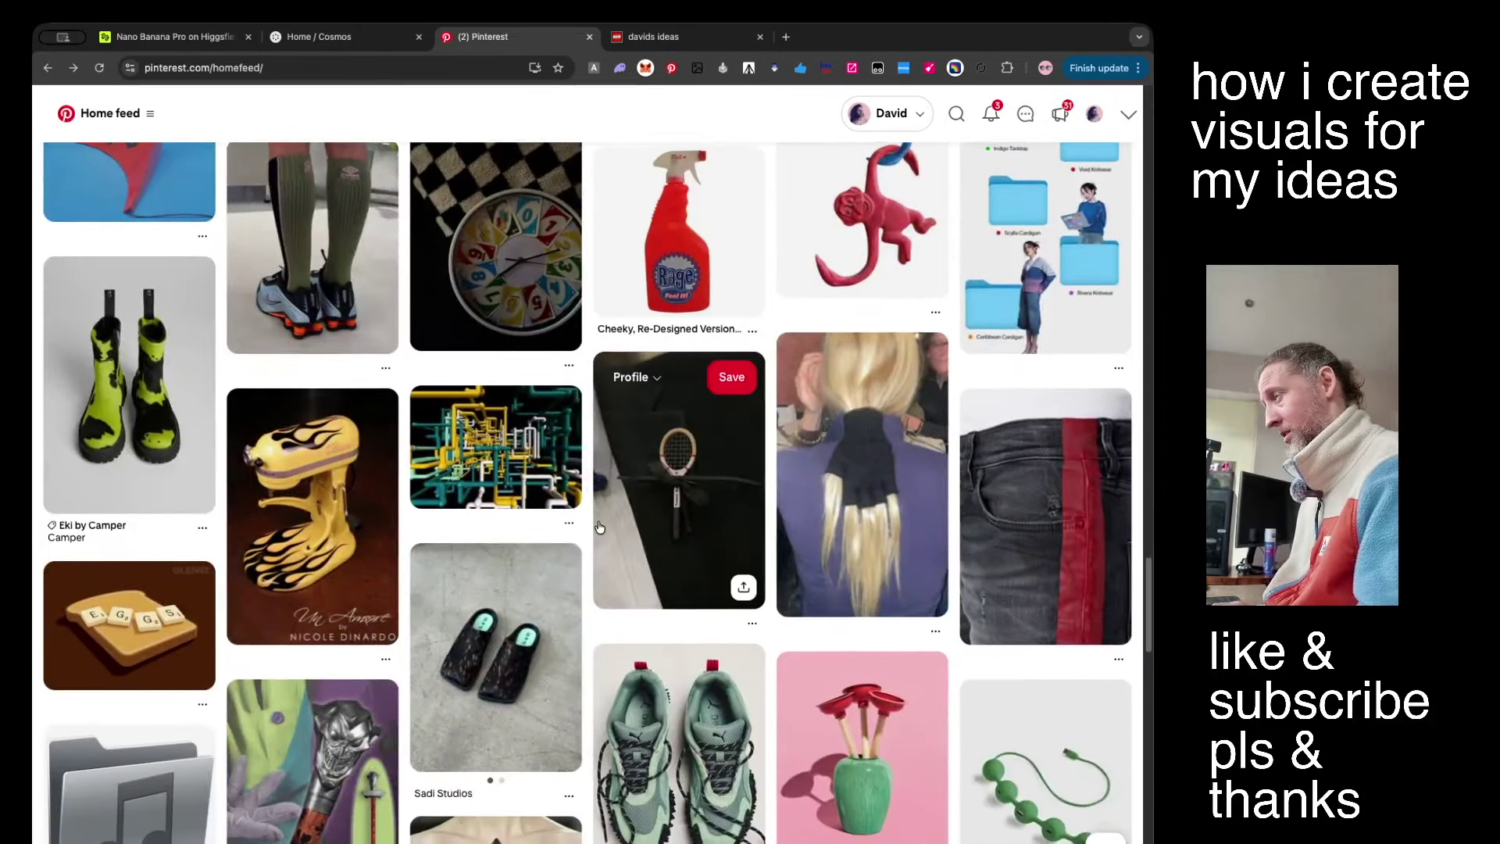
pyautogui.scroll(1, 600, 528)
pyautogui.click(133, 453)
# Switch to Higgsfield and replace the iPhone 3GS photo prompt with "Calf hair boots with cow pattern and chunky outsoles,".
pyautogui.click(174, 36)
pyautogui.tripleClick(546, 819)
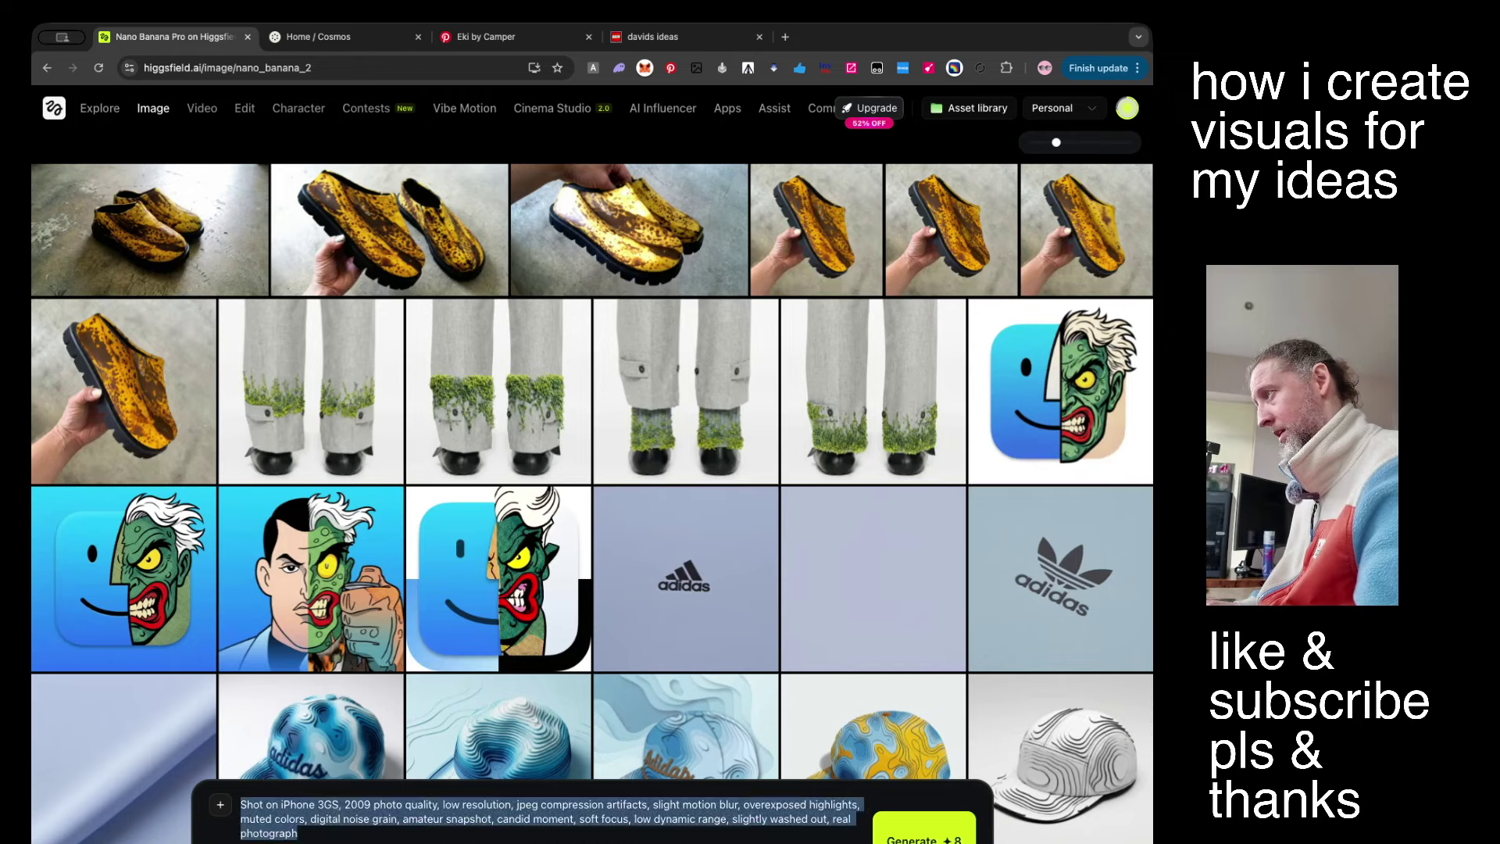
pyautogui.click(547, 819)
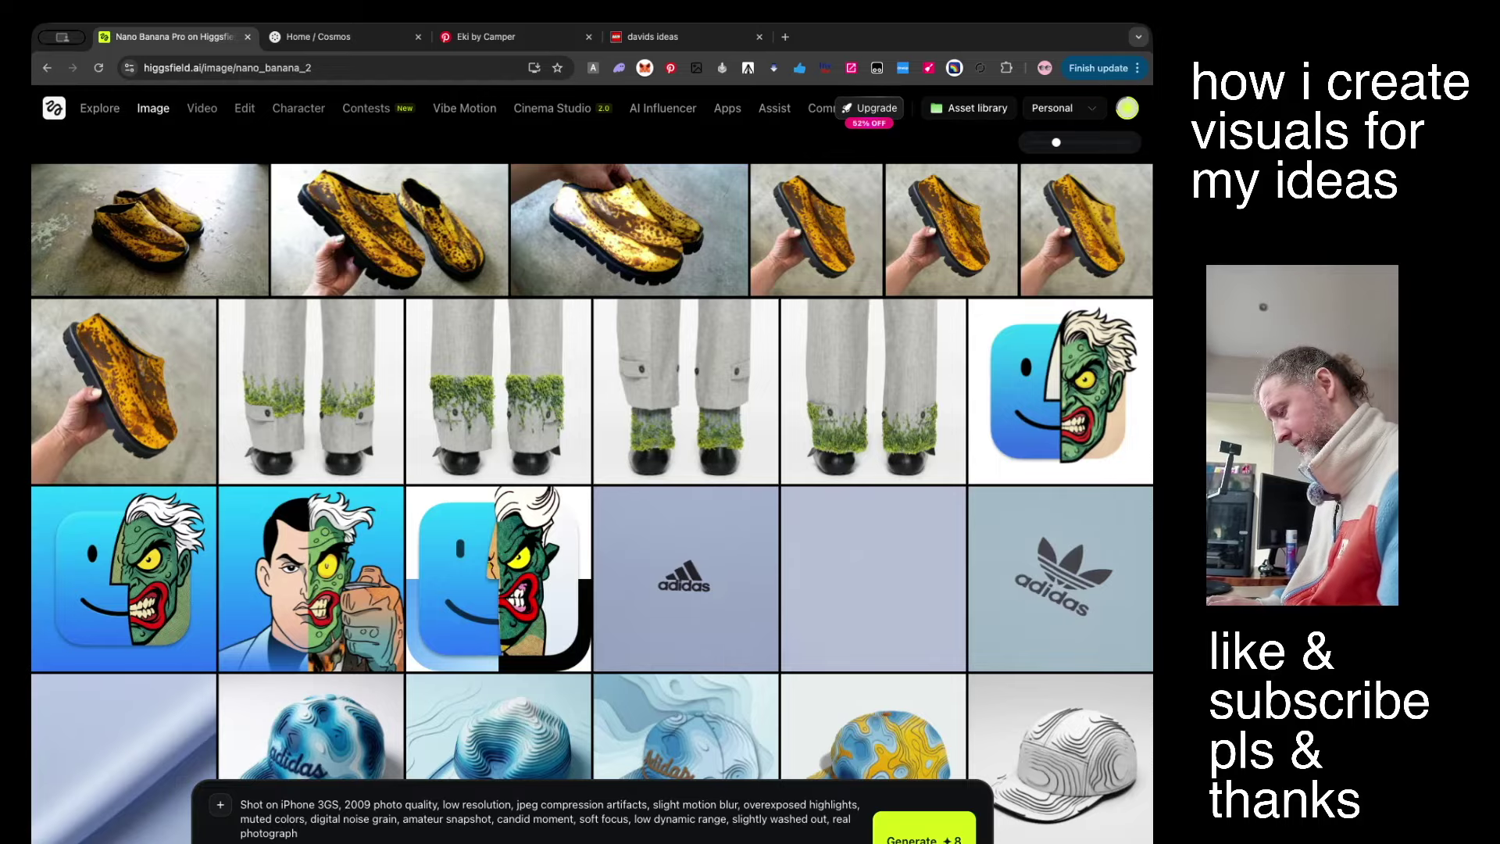
pyautogui.write('Calf hair boots with cow pattern and chunky outsoles.')
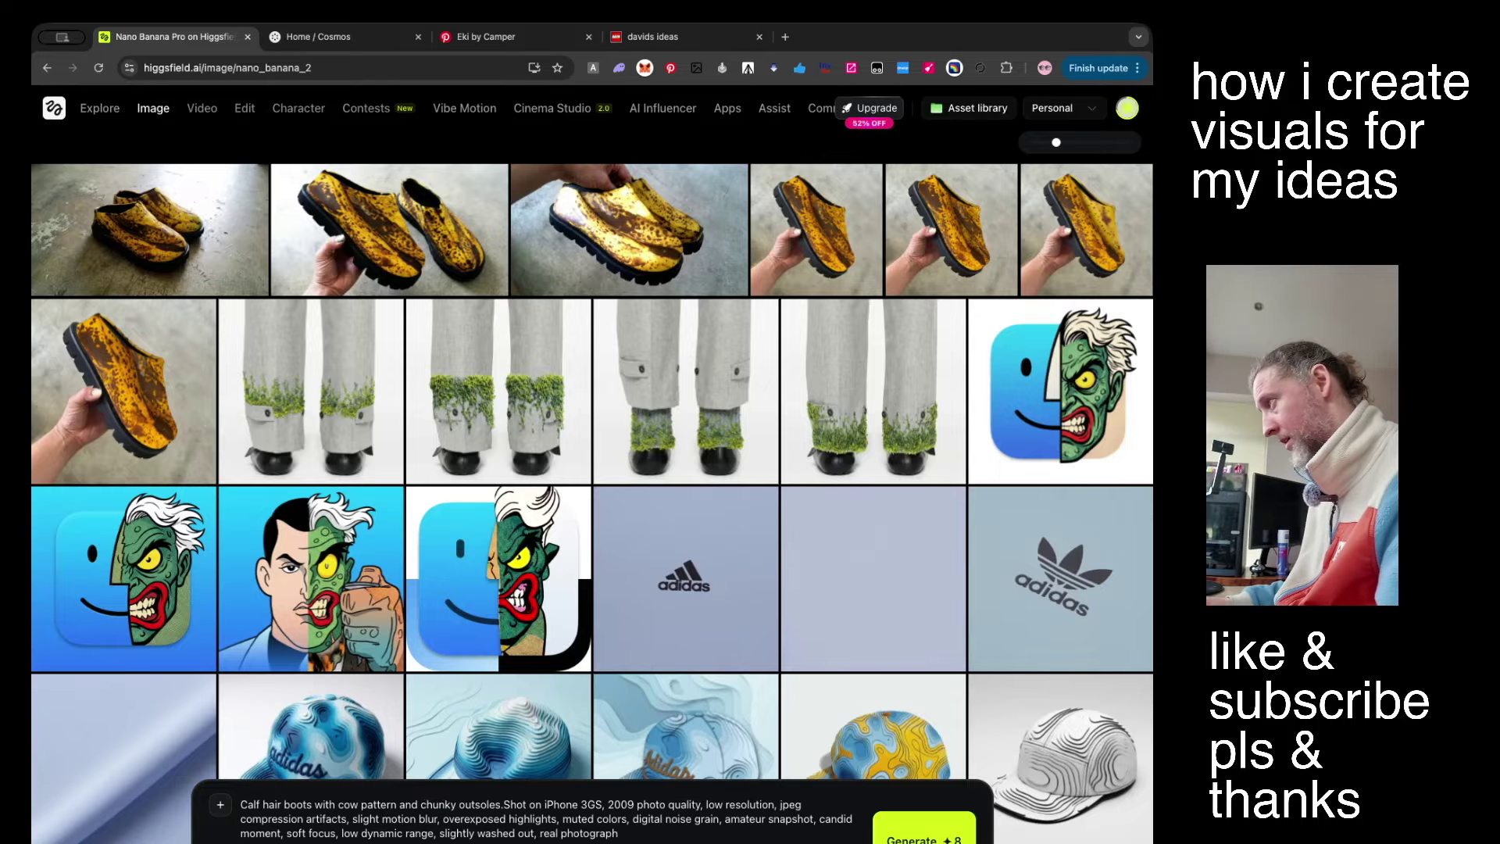
pyautogui.moveTo(506, 802); pyautogui.dragTo(648, 835)
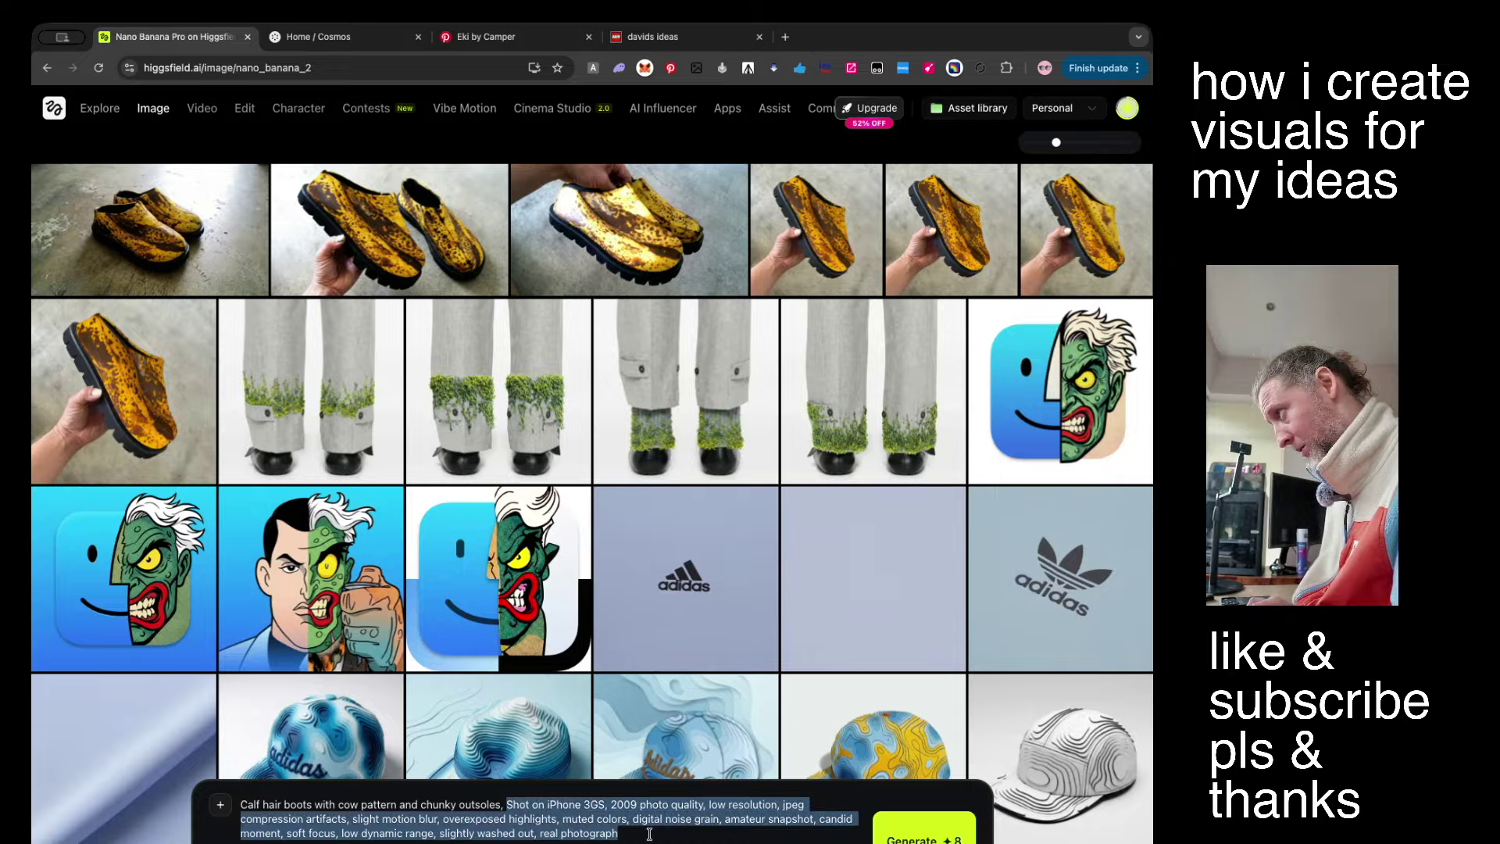
pyautogui.press('BackSpace')
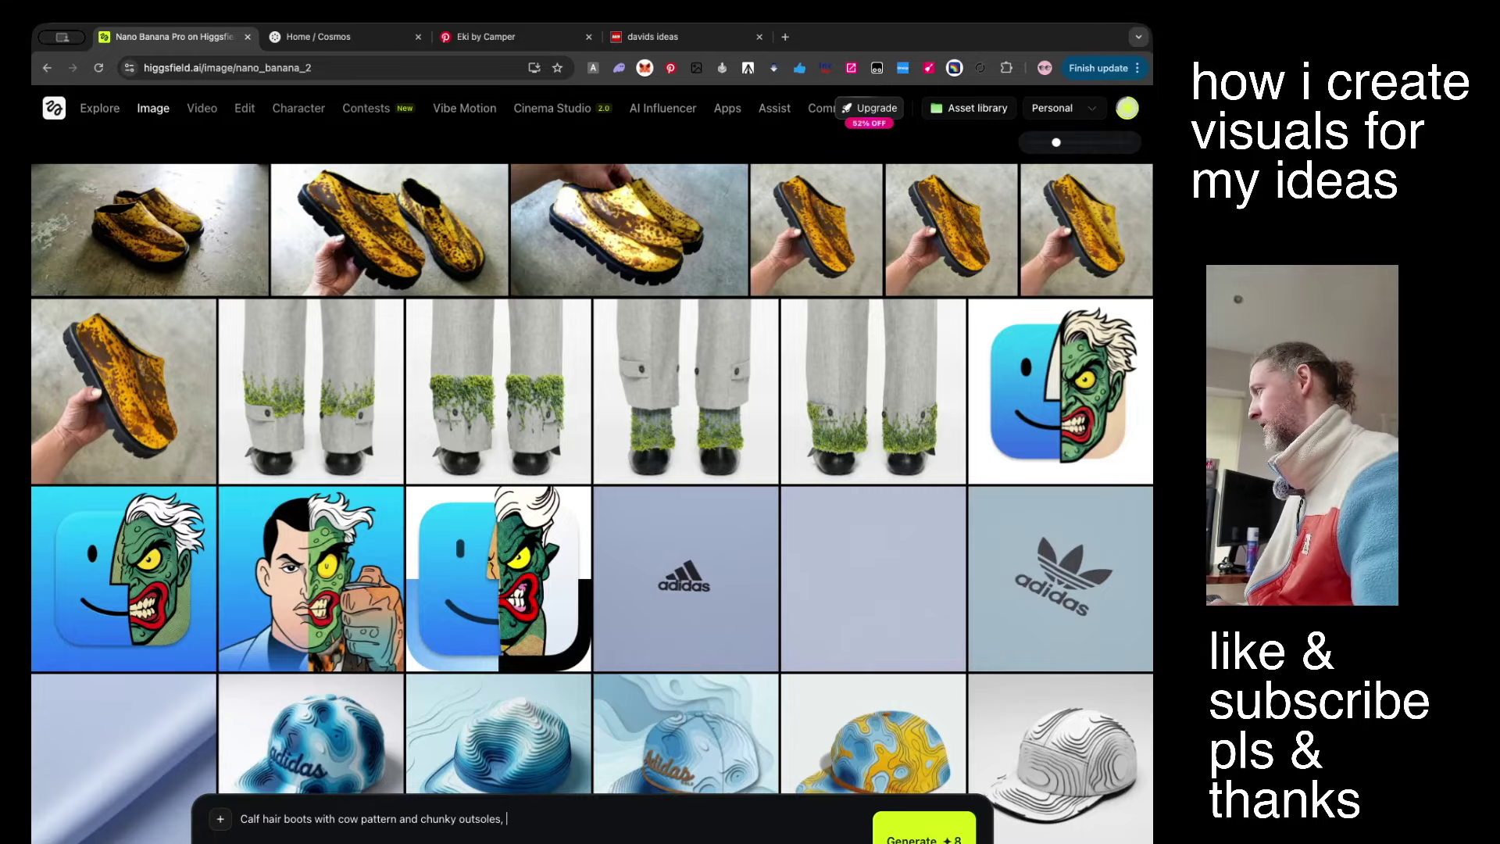
# Attach the Camper boots picture as reference and reword the prompt to "rotten banana textured boots with banana pattern and chunky outsoles,".
pyautogui.click(220, 818)
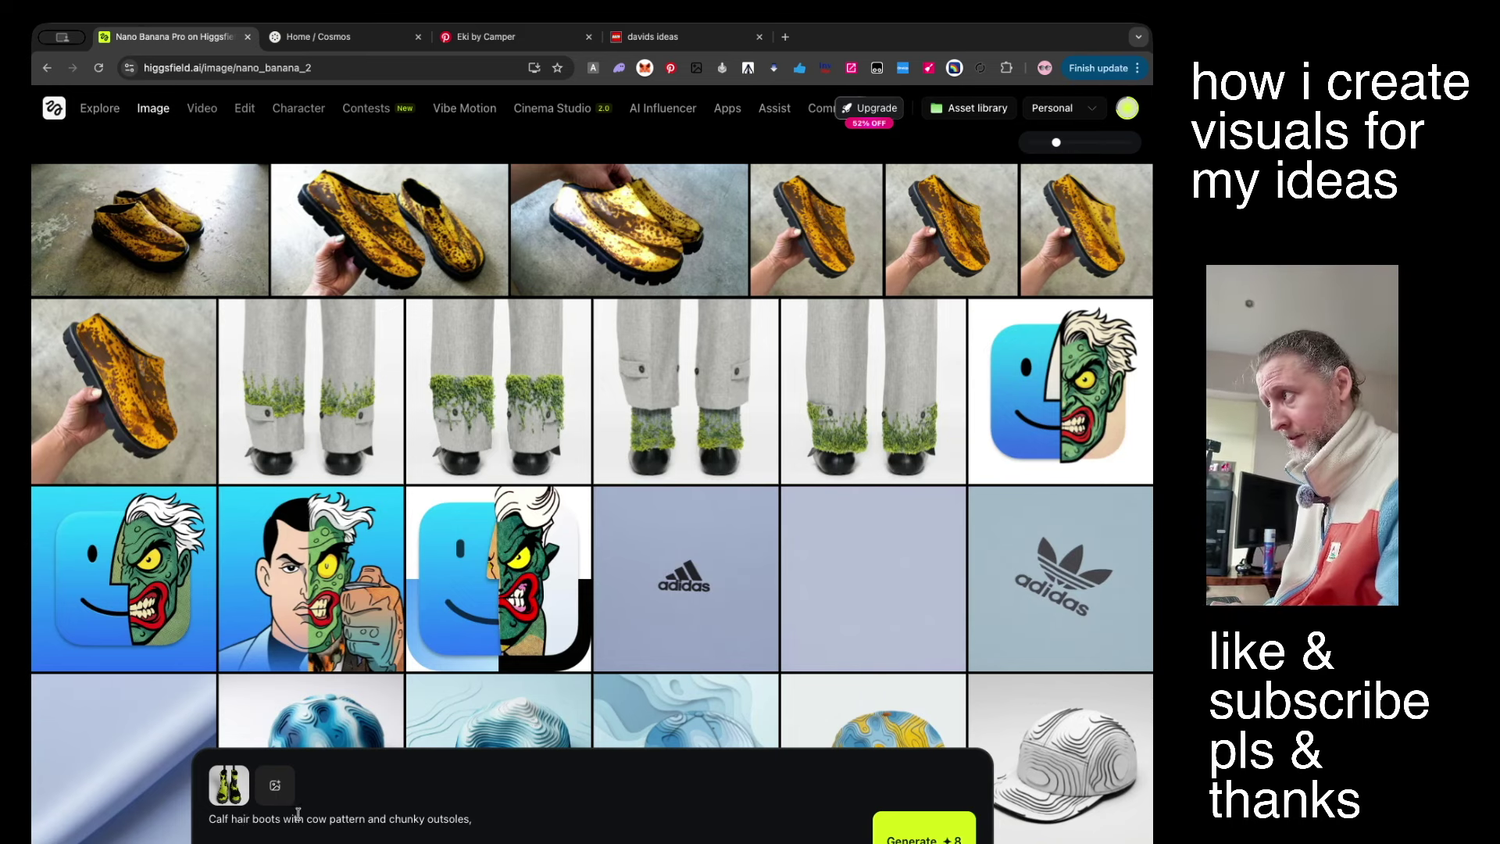
pyautogui.moveTo(207, 818); pyautogui.dragTo(248, 818)
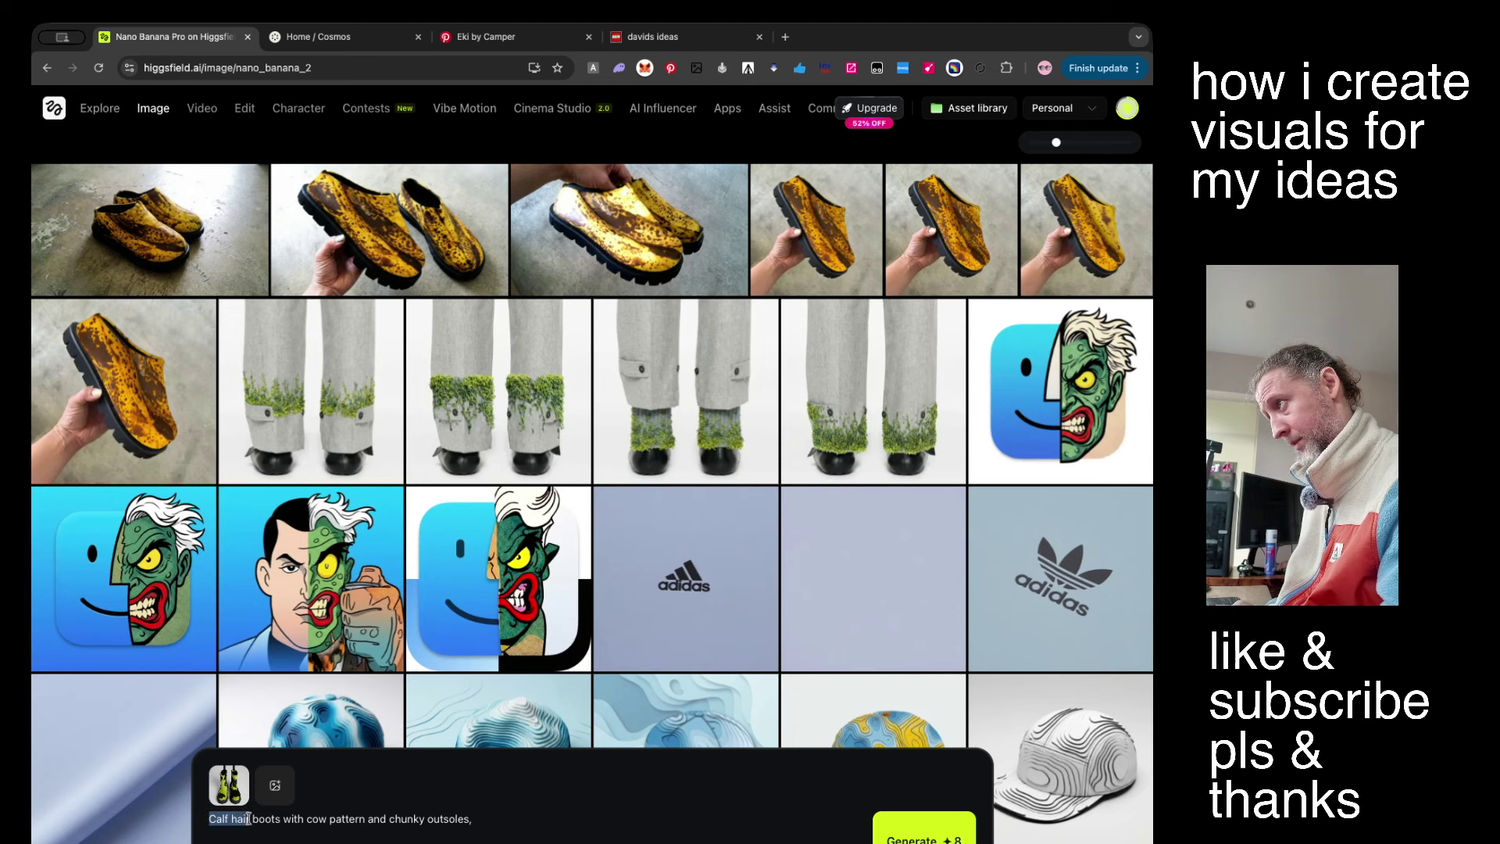
pyautogui.write('rotten ban')
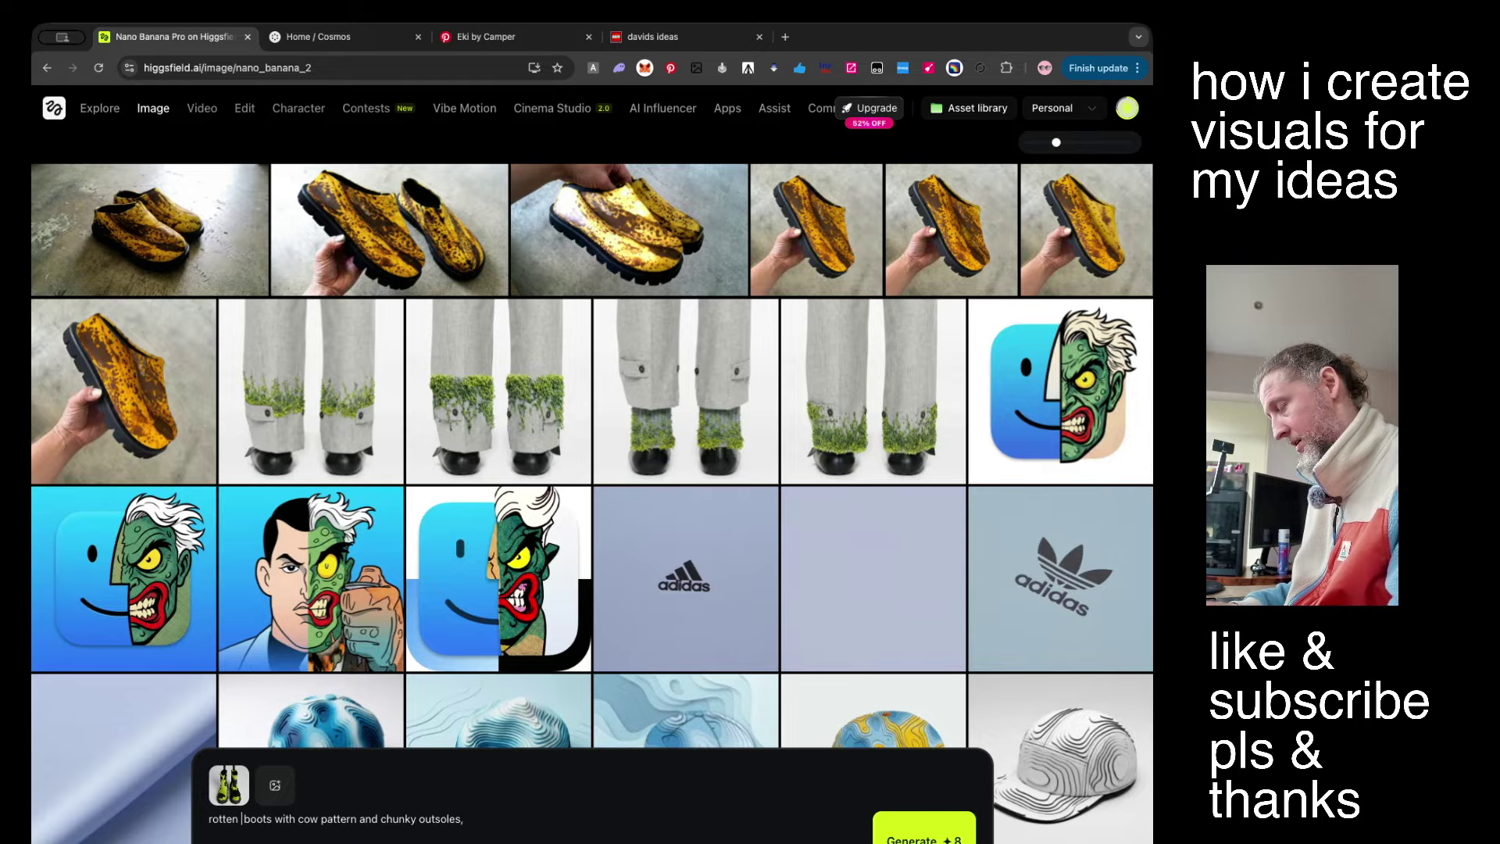
pyautogui.write('ana texture')
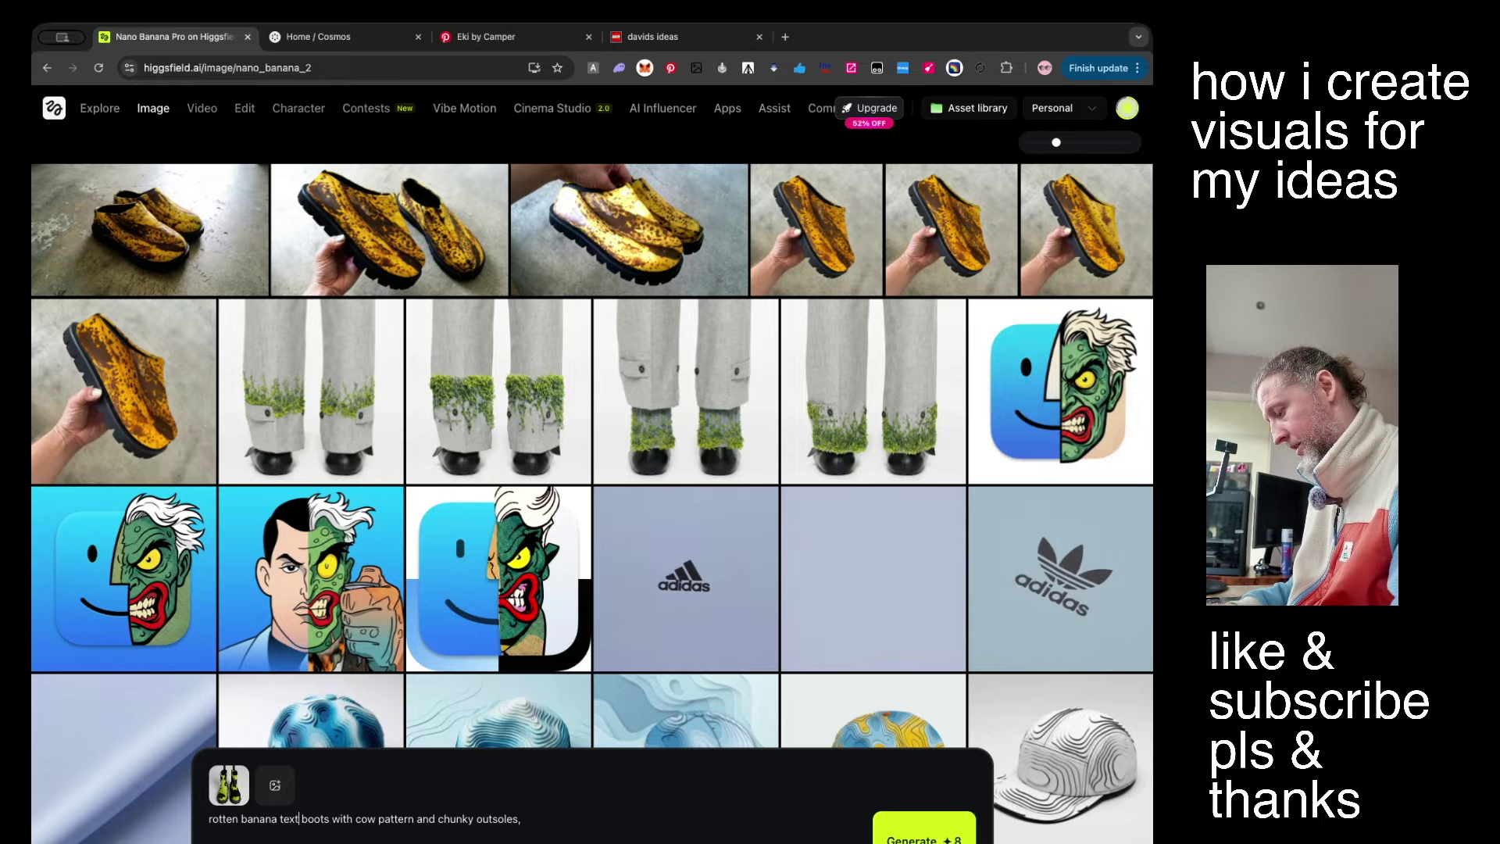
pyautogui.write('d')
pyautogui.doubleClick(391, 819)
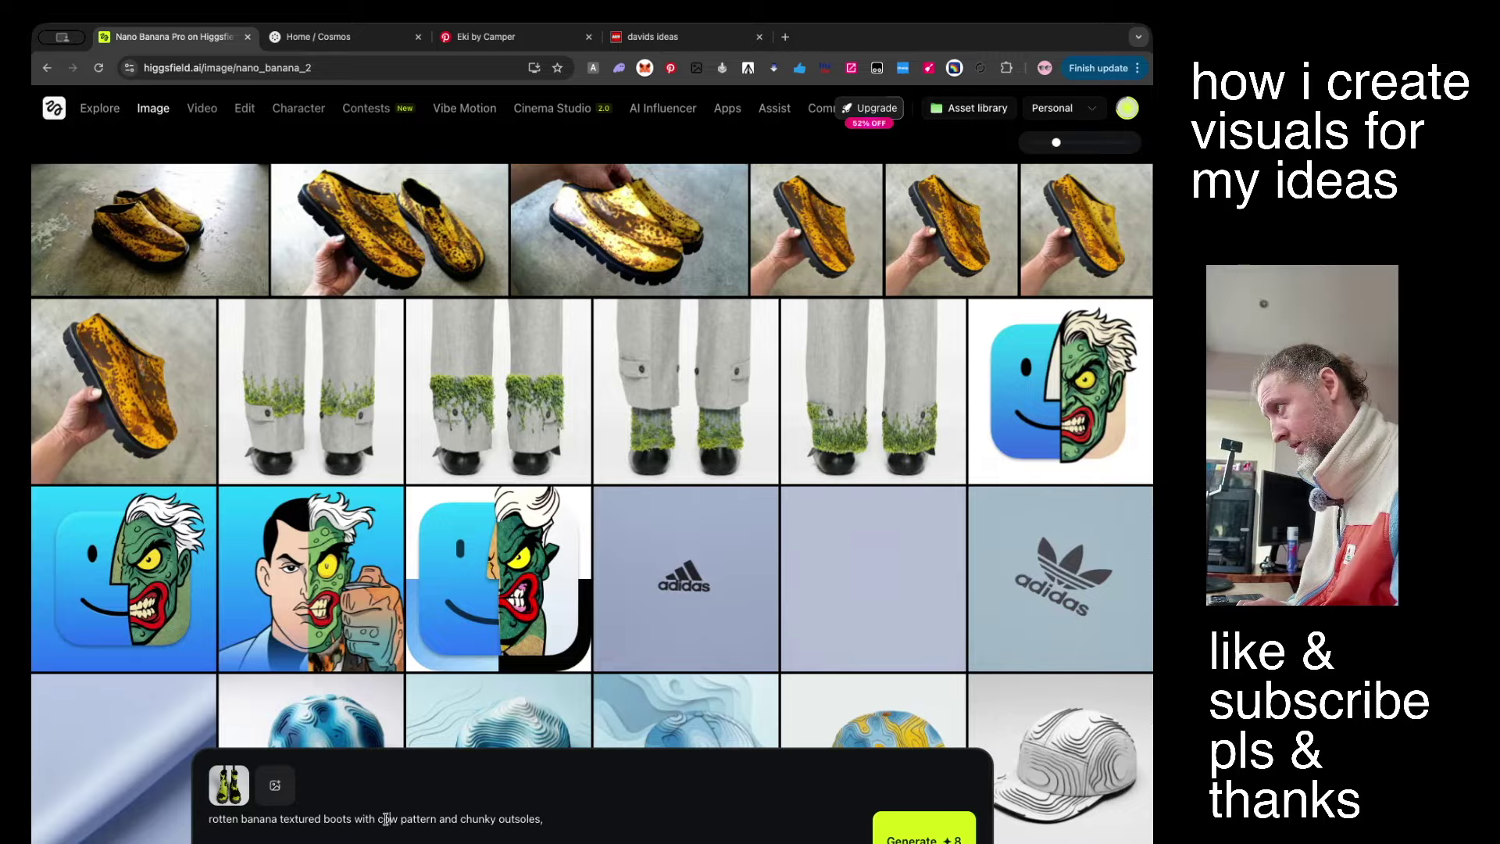
pyautogui.write('banana')
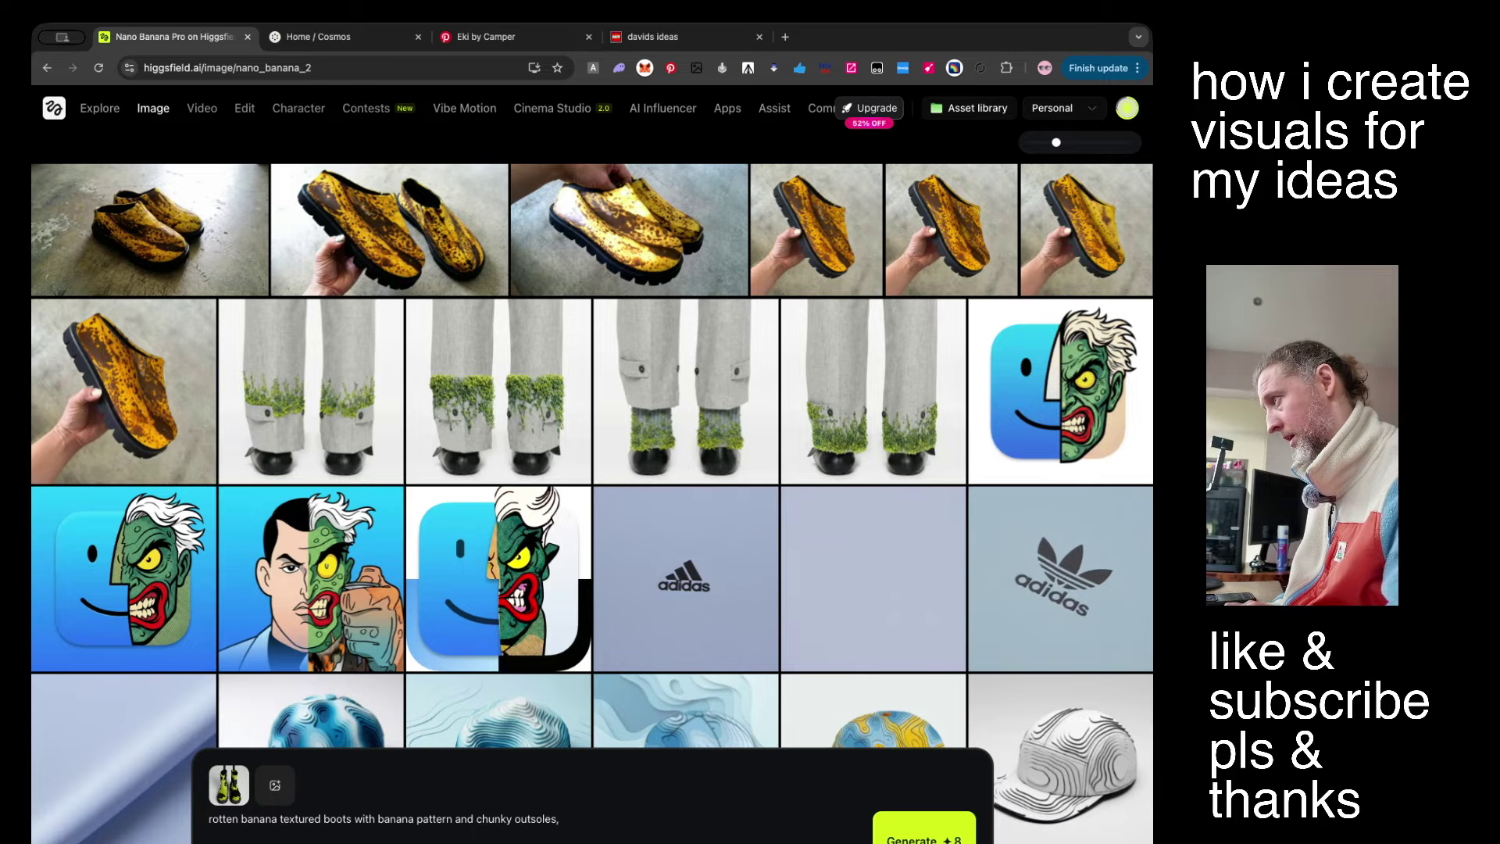
# Reduce the batch to two images, generate the banana boots and check the quality options, keeping 2K.
pyautogui.click(481, 843)
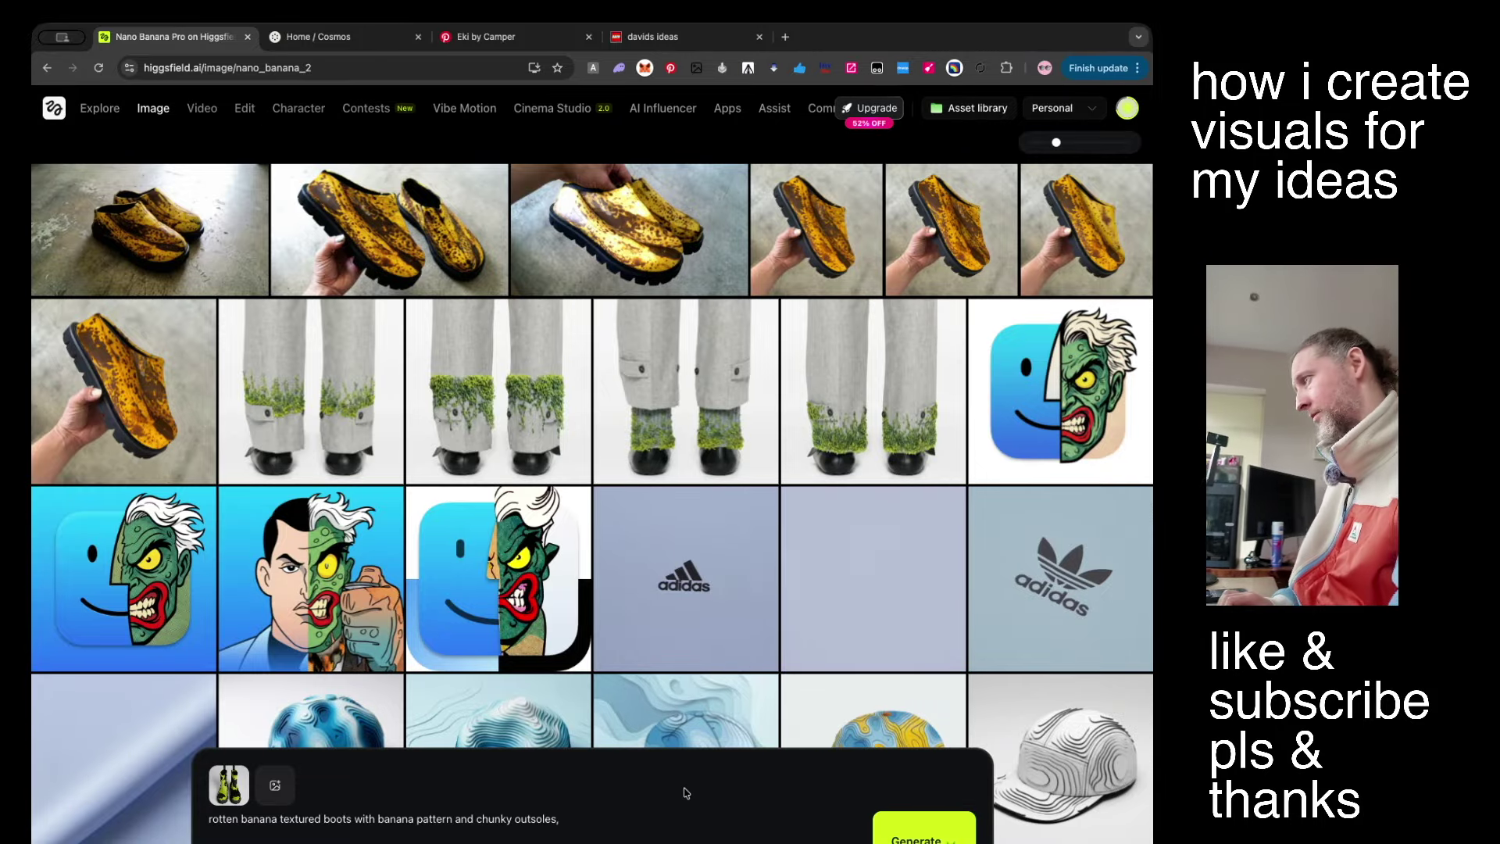
pyautogui.click(924, 836)
pyautogui.click(528, 838)
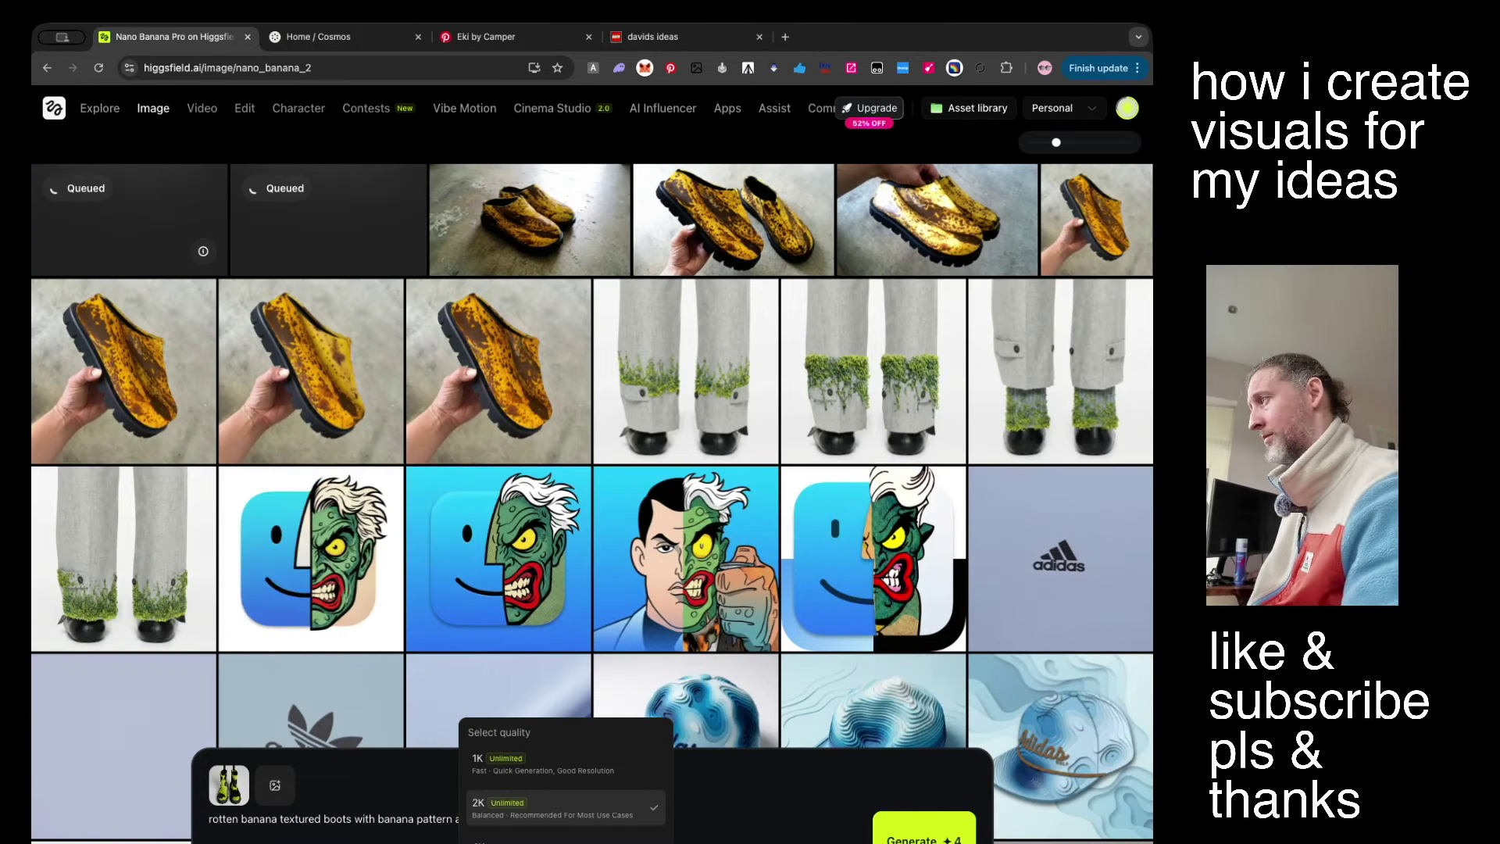
pyautogui.click(705, 816)
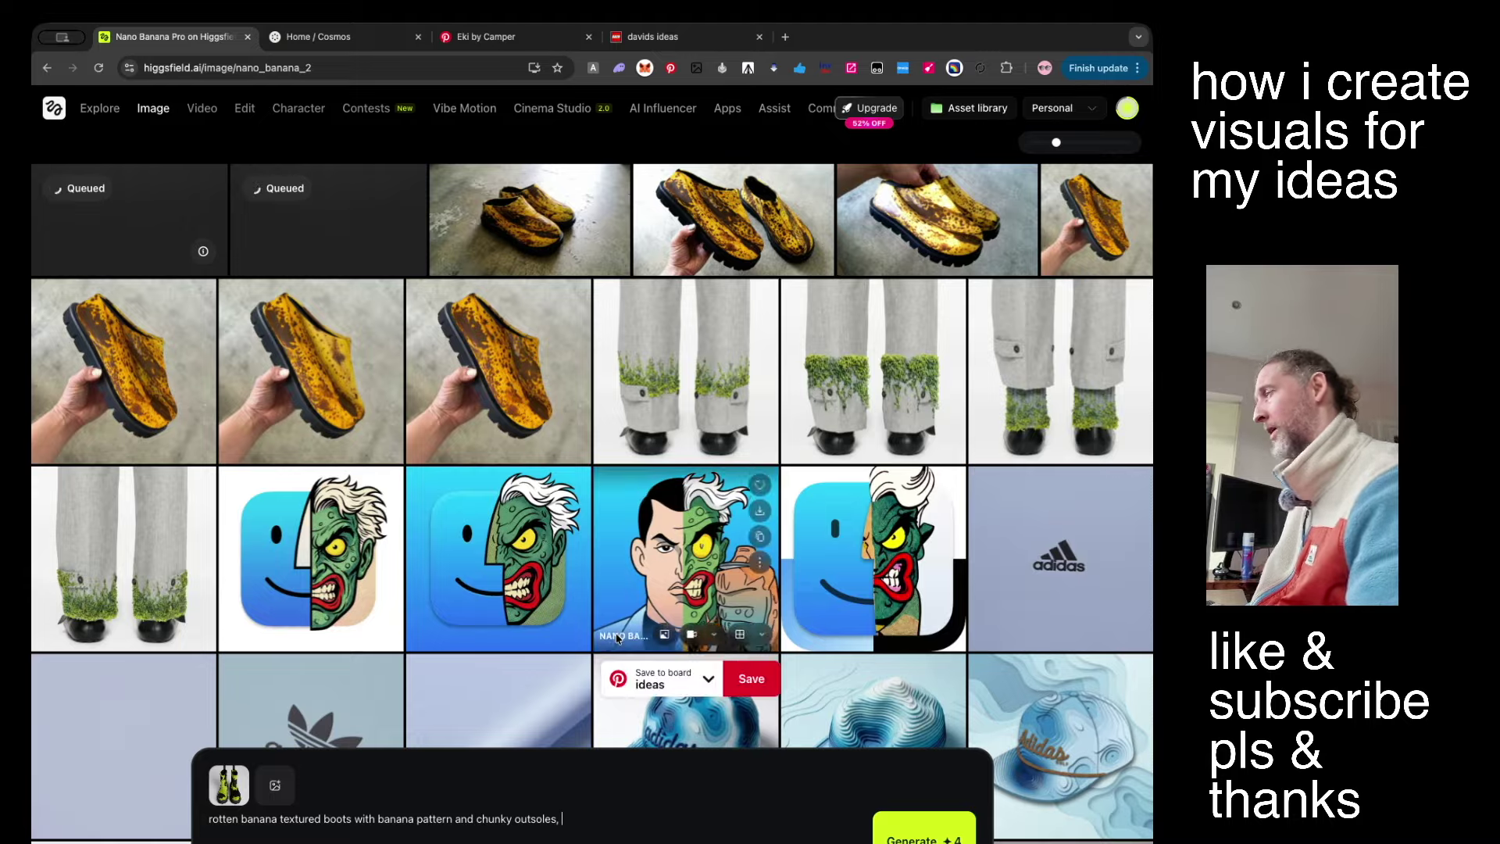
# Switch to the ideas website and browse its gallery of finished product visuals.
pyautogui.moveTo(552, 373)
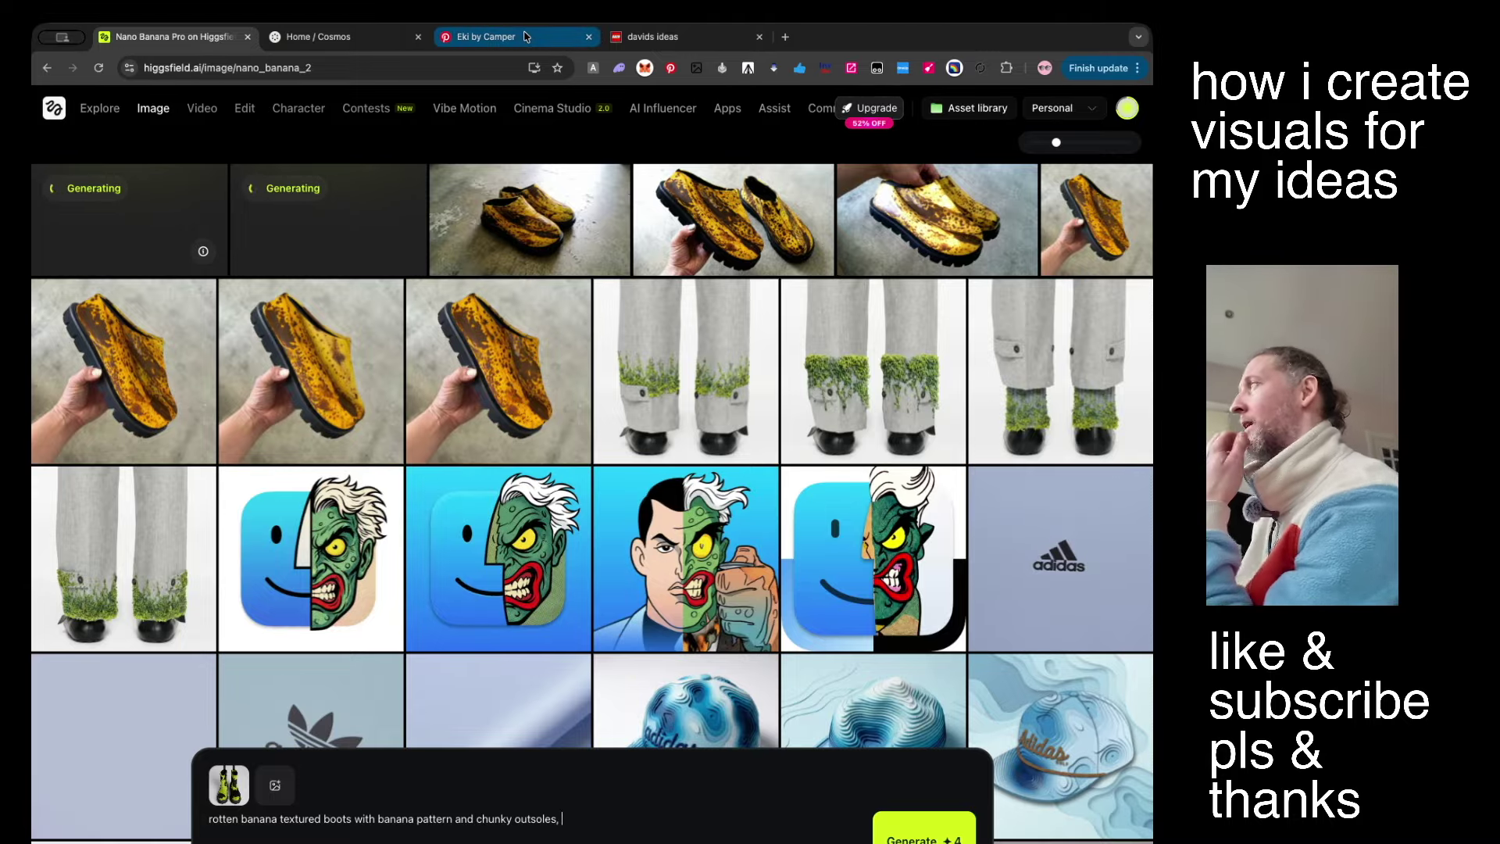
pyautogui.click(657, 35)
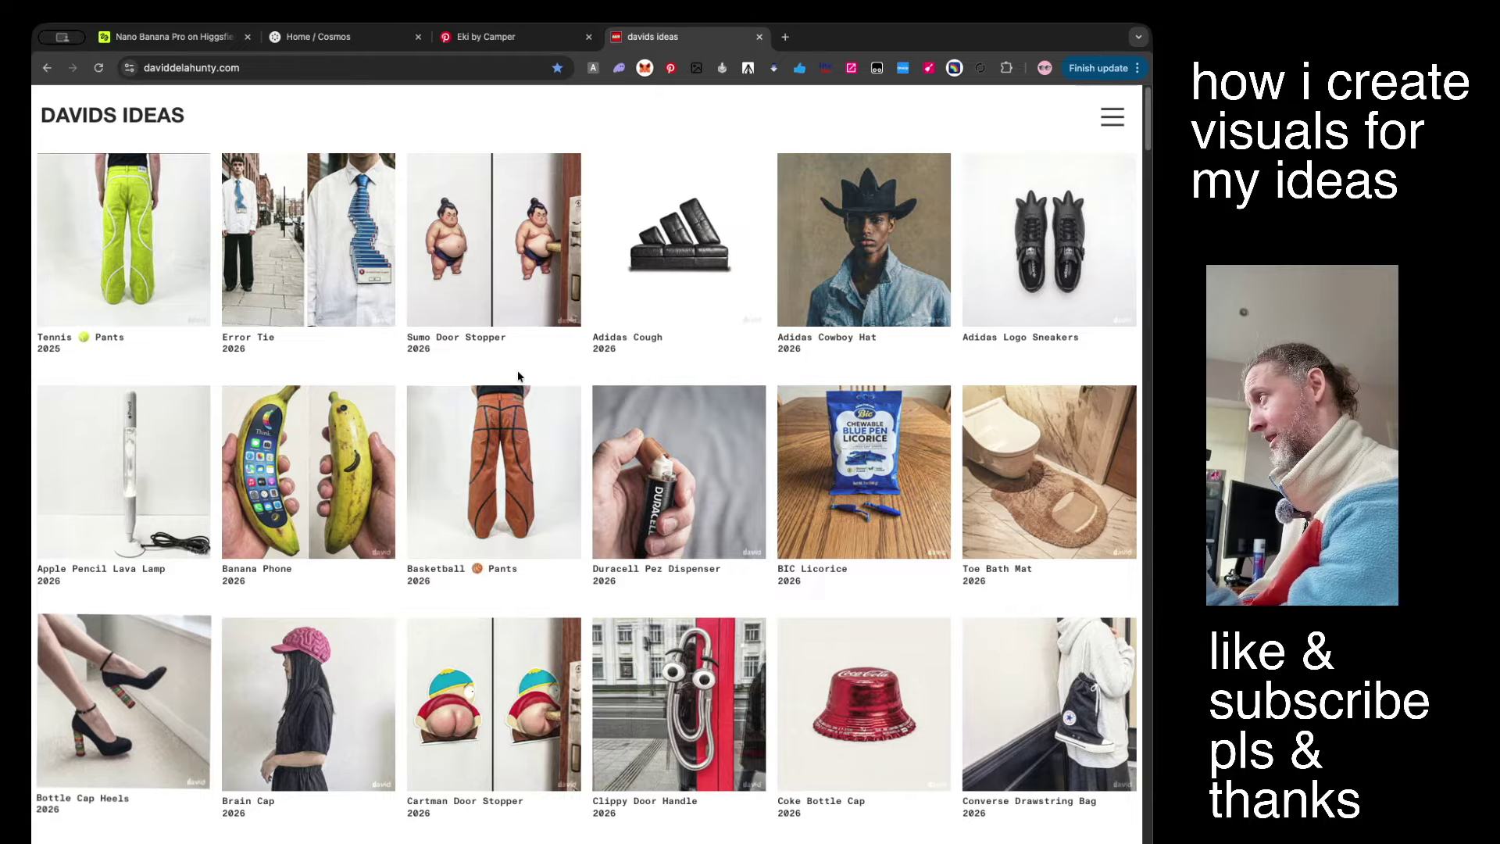
pyautogui.scroll(-8, 518, 376)
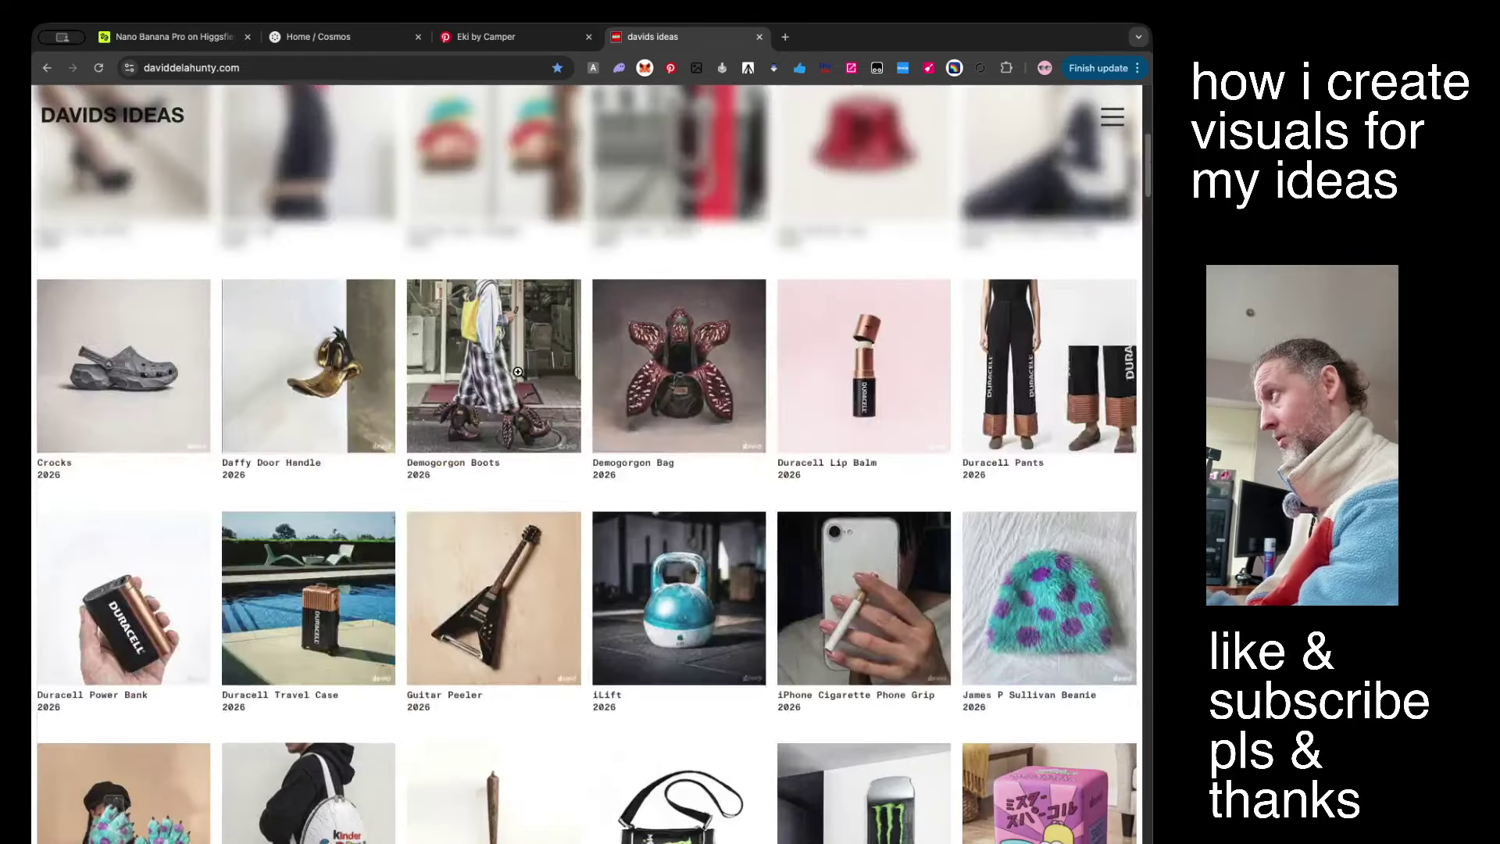
pyautogui.scroll(9, 518, 373)
pyautogui.scroll(-15, 519, 373)
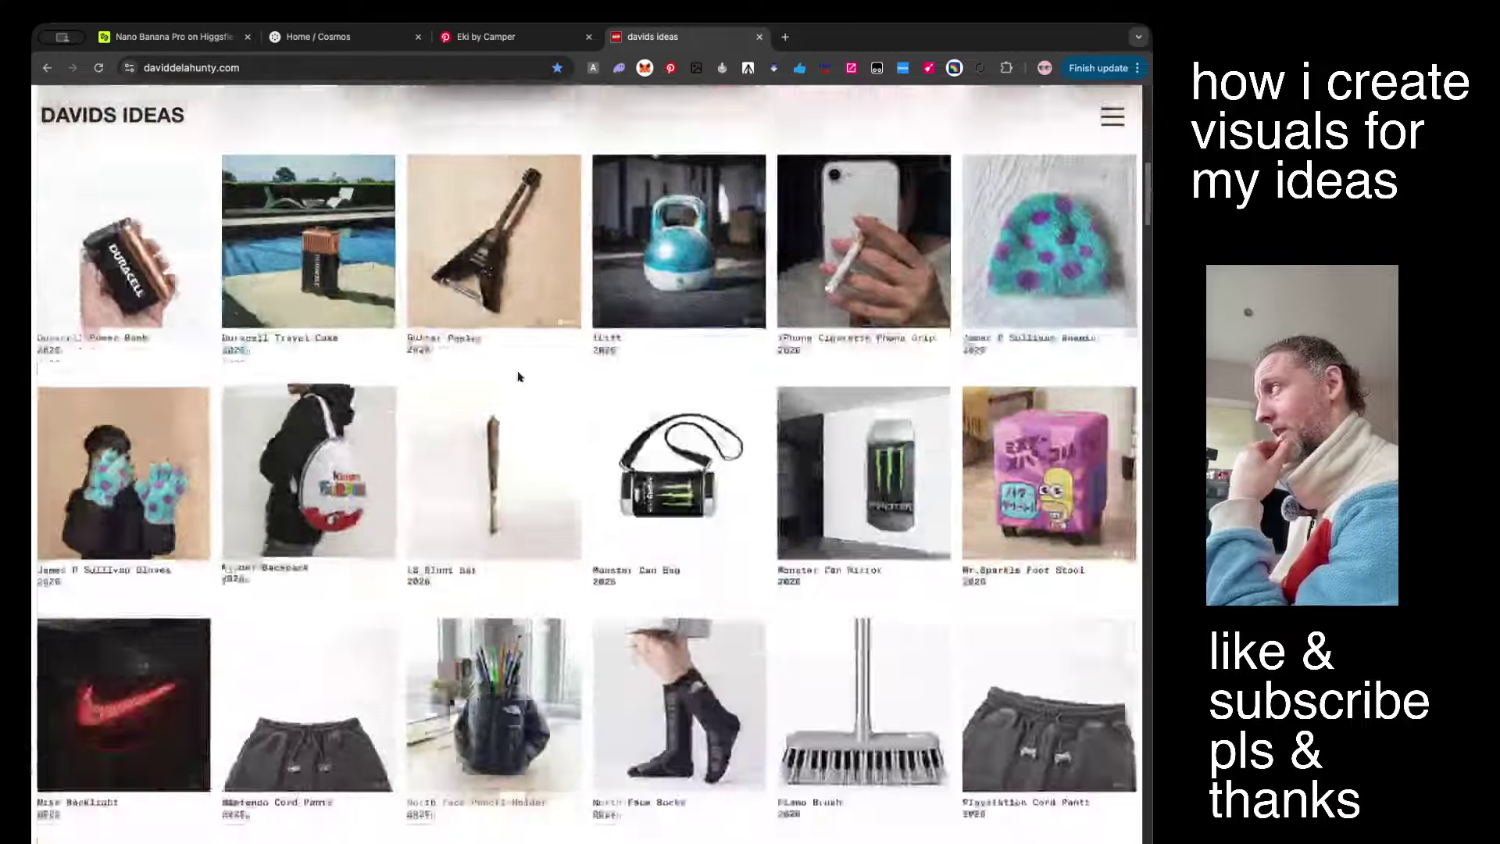
pyautogui.scroll(-5, 517, 373)
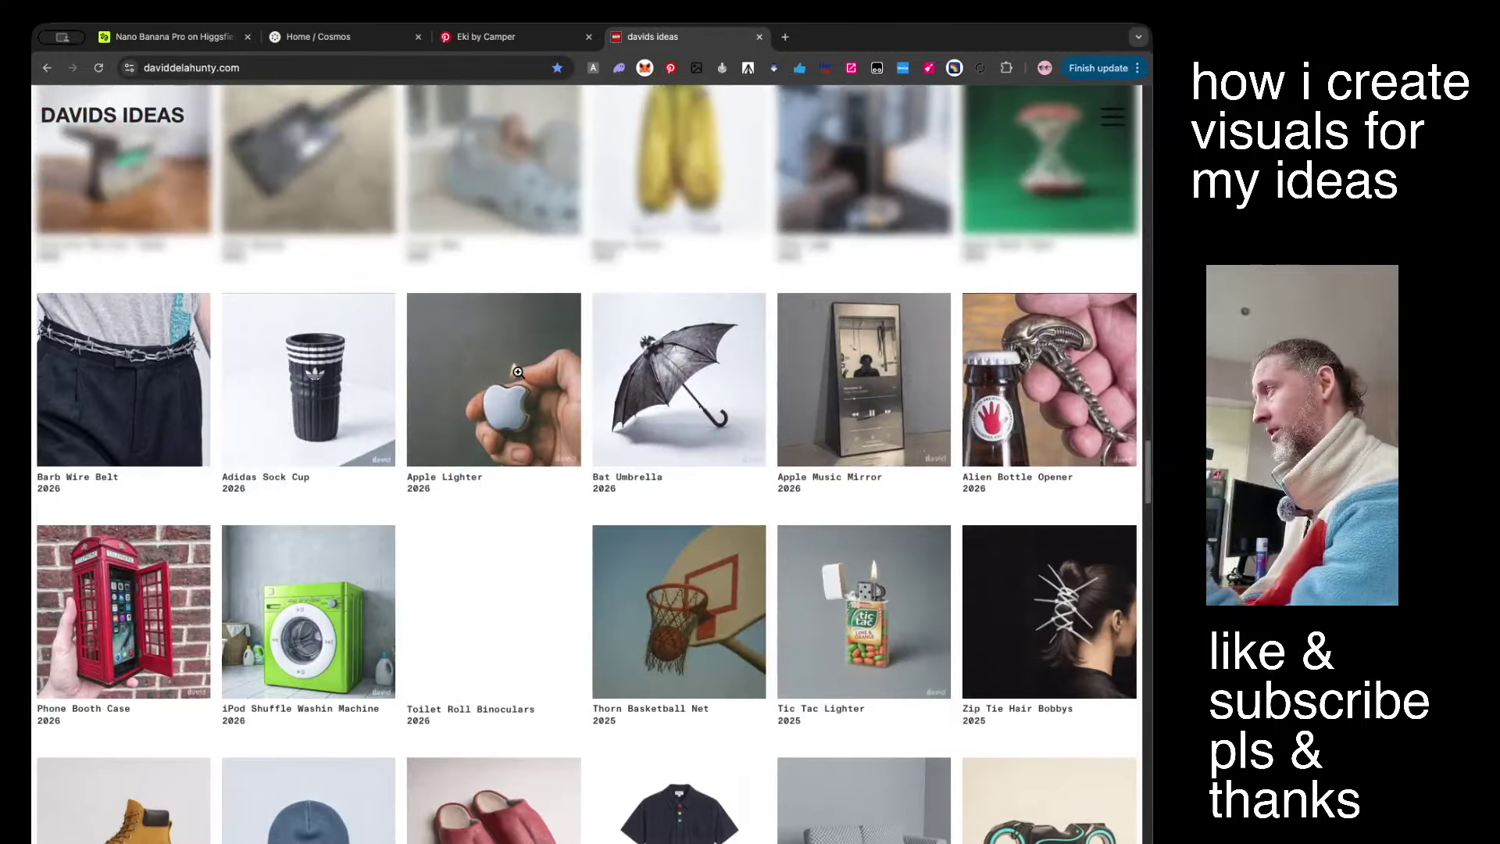
pyautogui.scroll(-8, 518, 373)
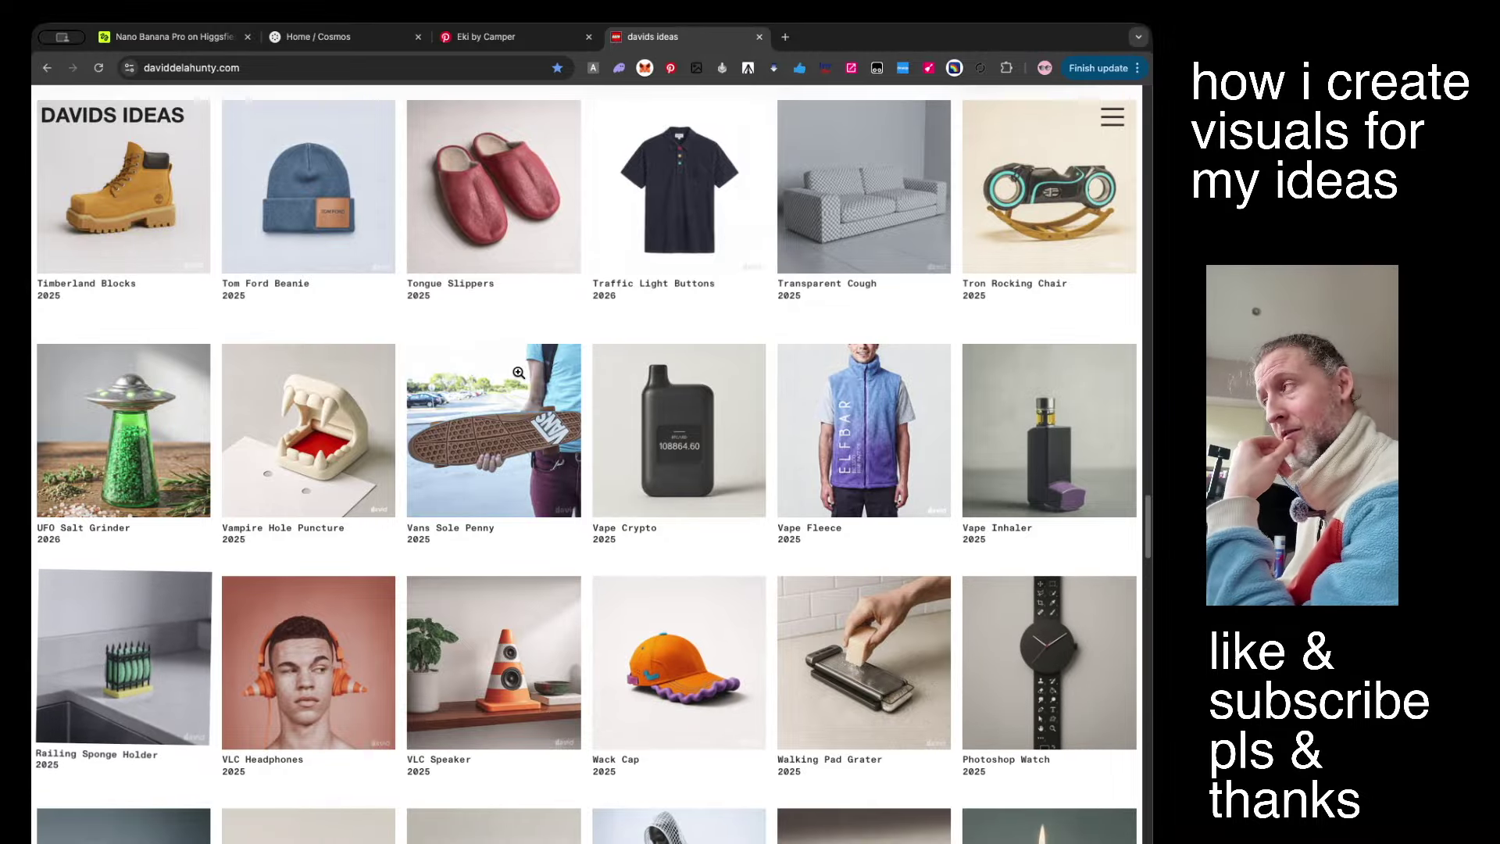
pyautogui.scroll(-6, 517, 373)
pyautogui.scroll(-20, 518, 373)
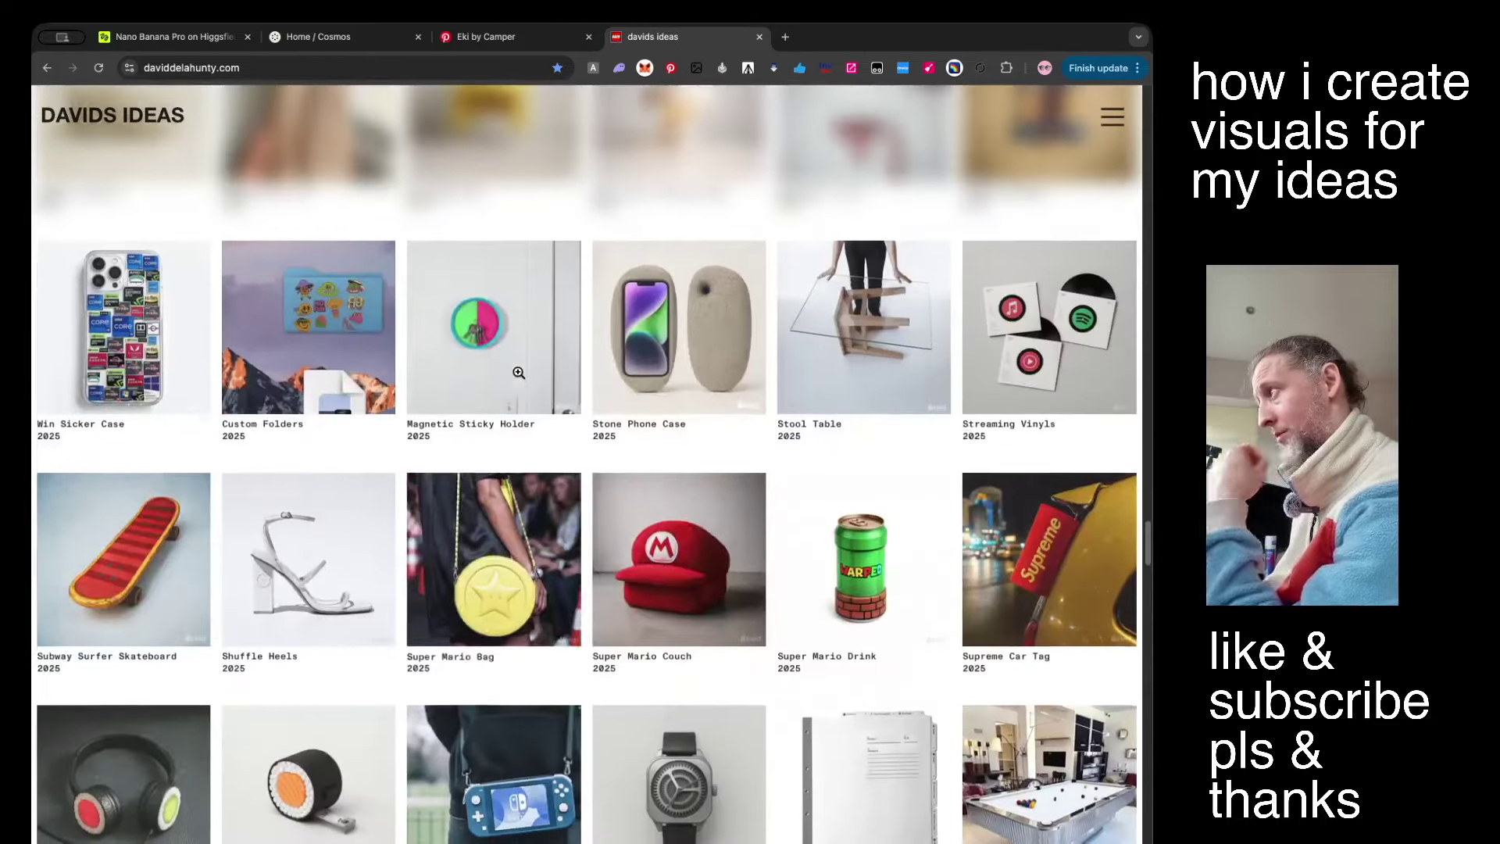
pyautogui.click(518, 373)
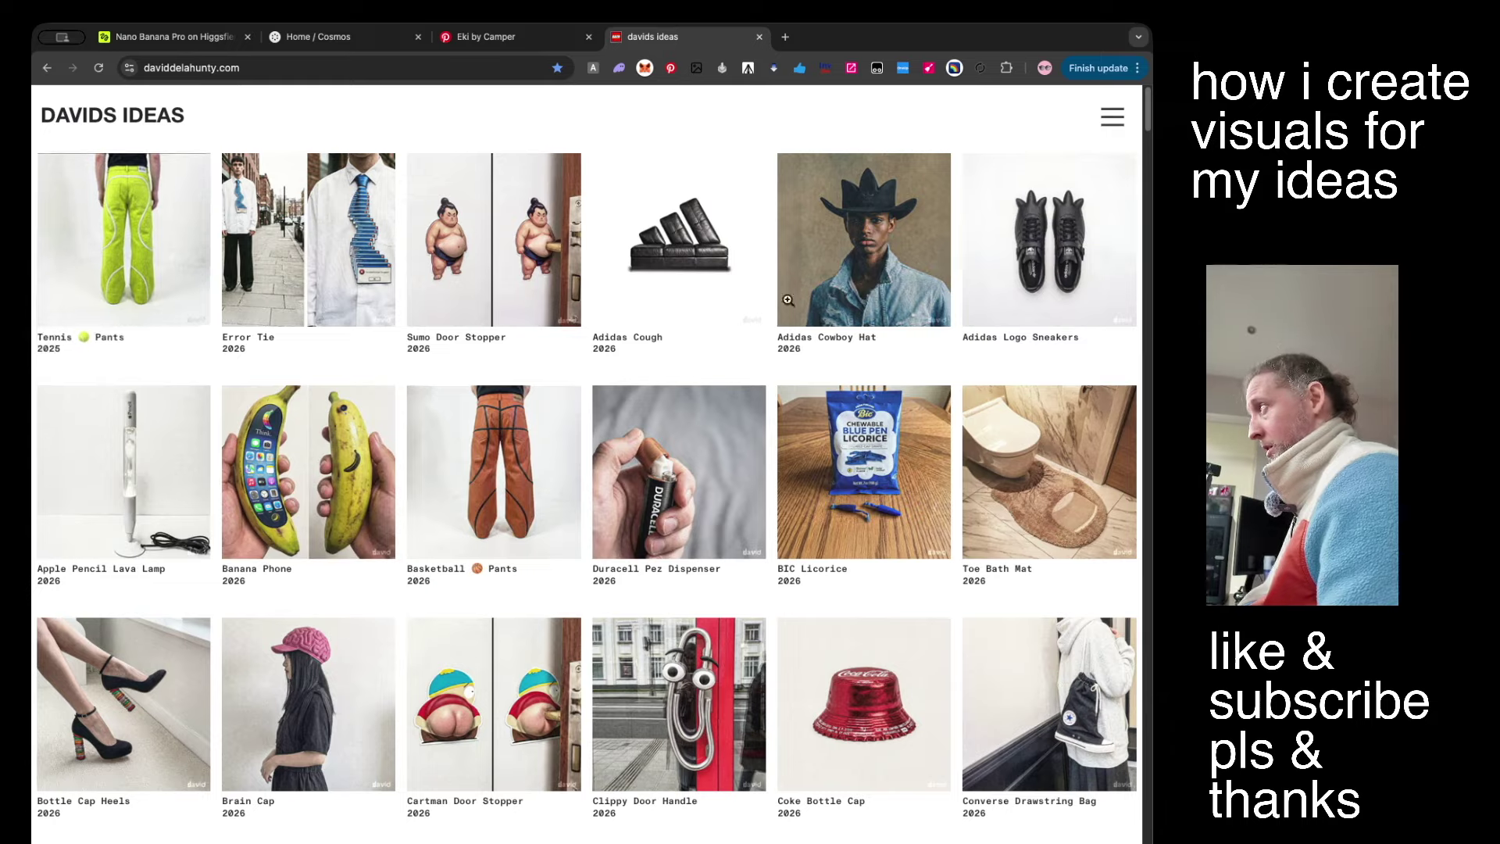
pyautogui.scroll(-3, 787, 425)
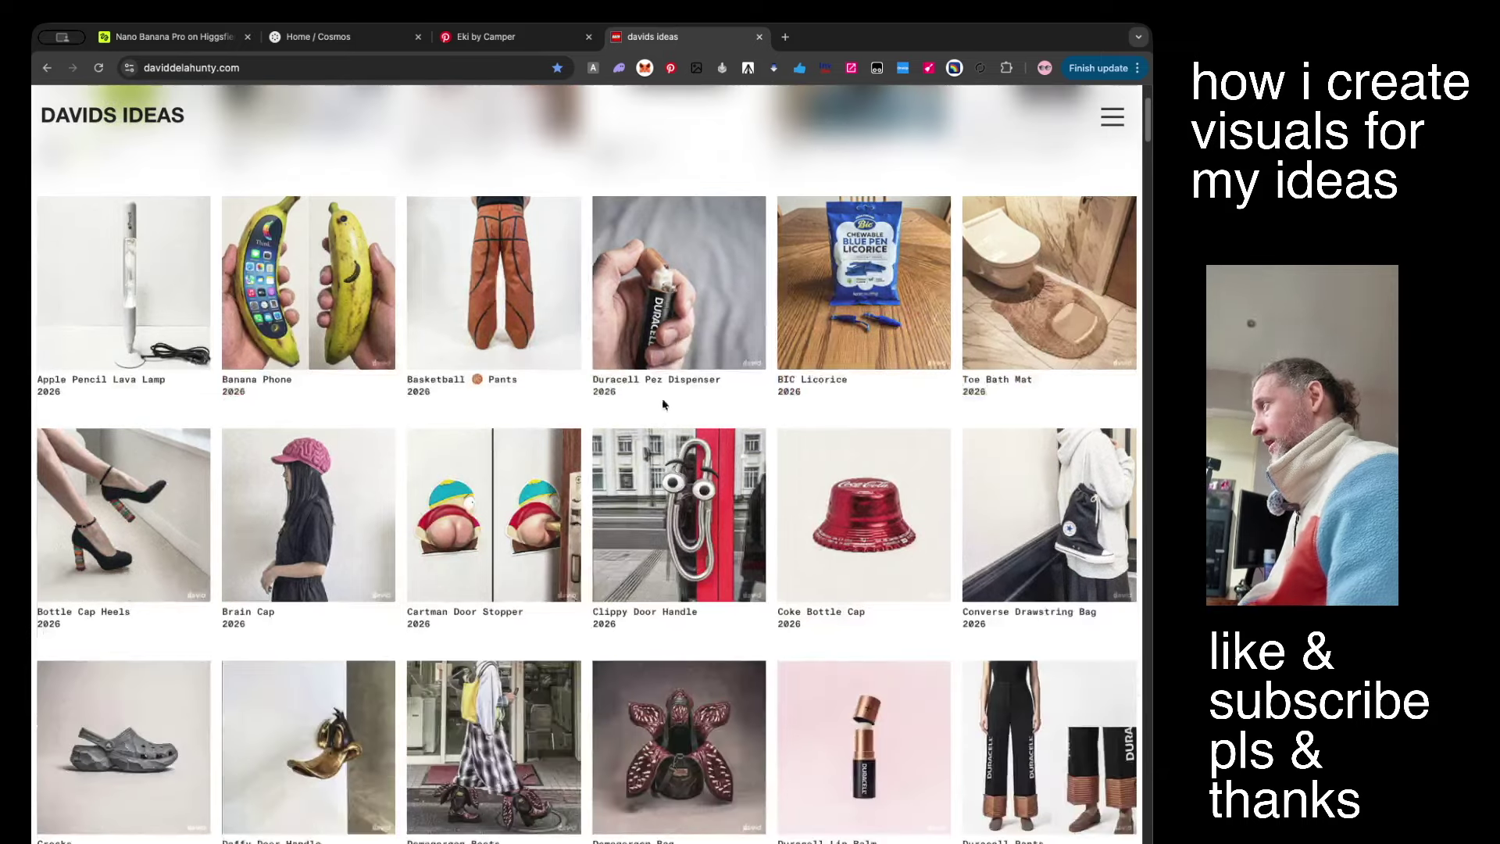
# View the Cartman Door Stopper and Crocks visuals enlarged, closing each one again.
pyautogui.click(480, 473)
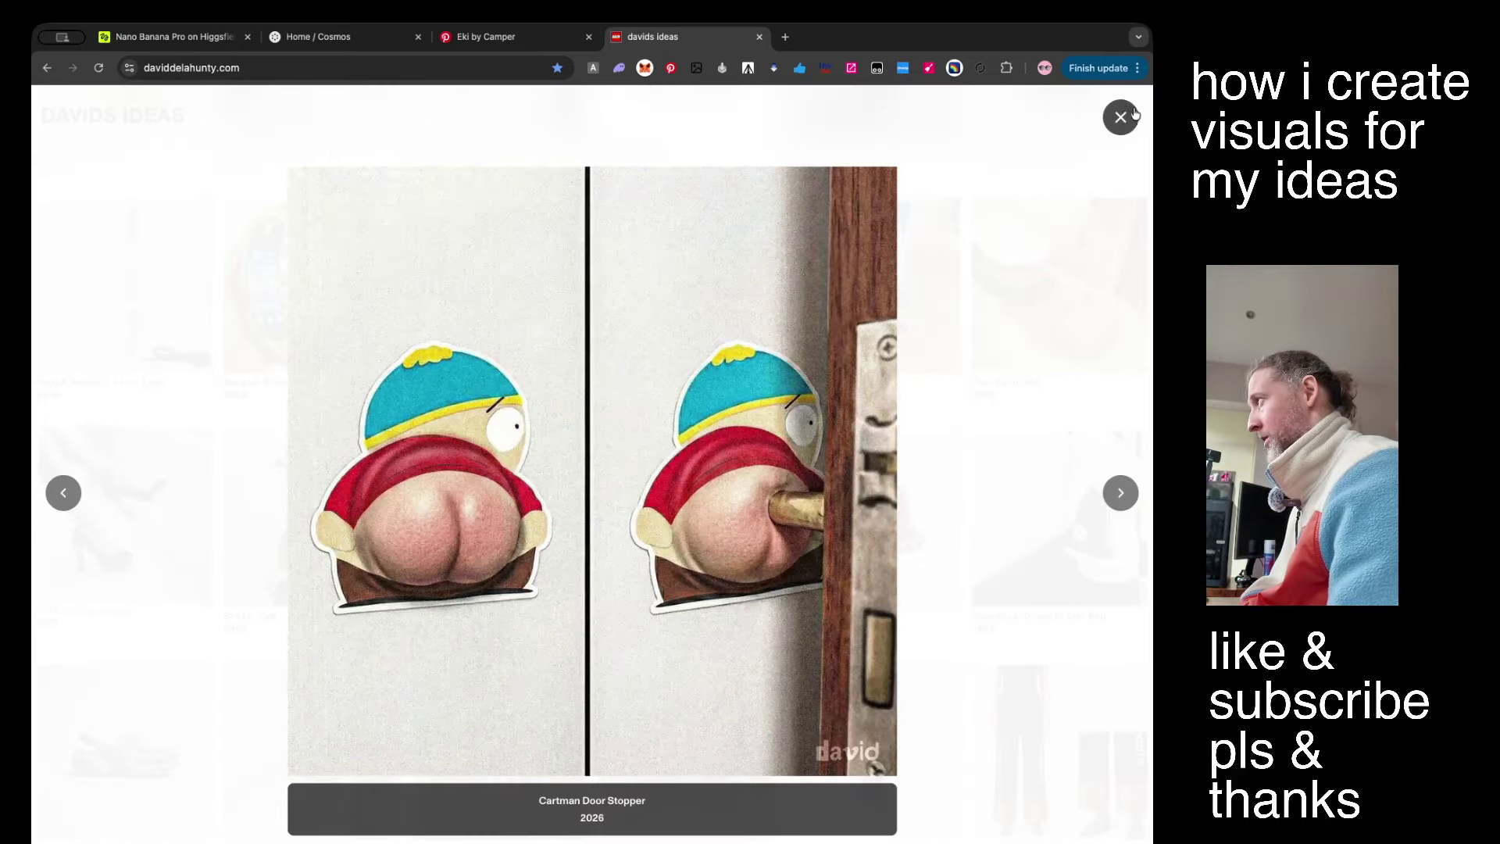
pyautogui.click(1121, 116)
pyautogui.scroll(-1, 107, 706)
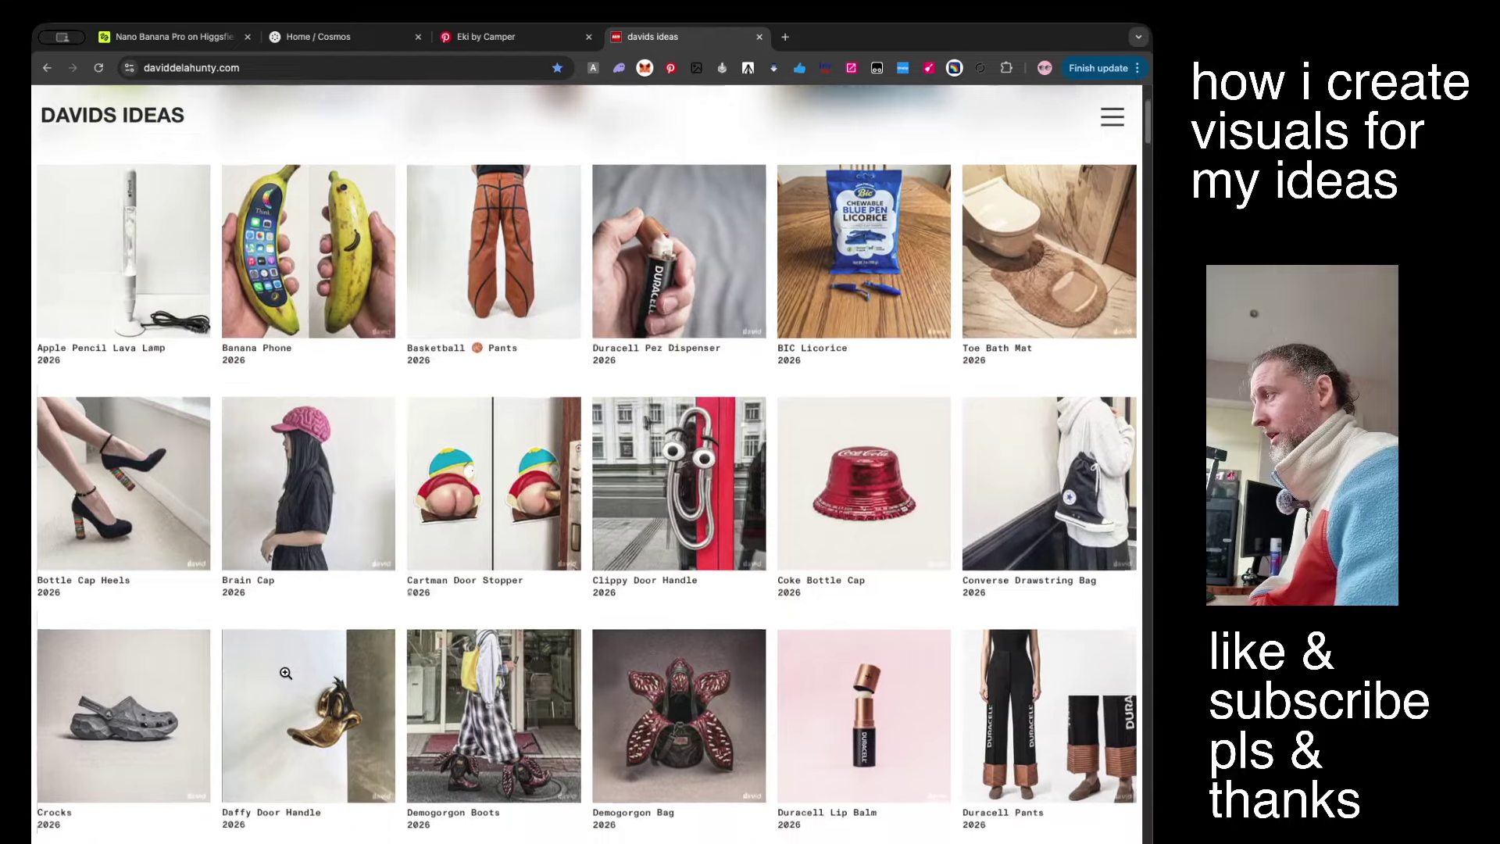
pyautogui.click(107, 706)
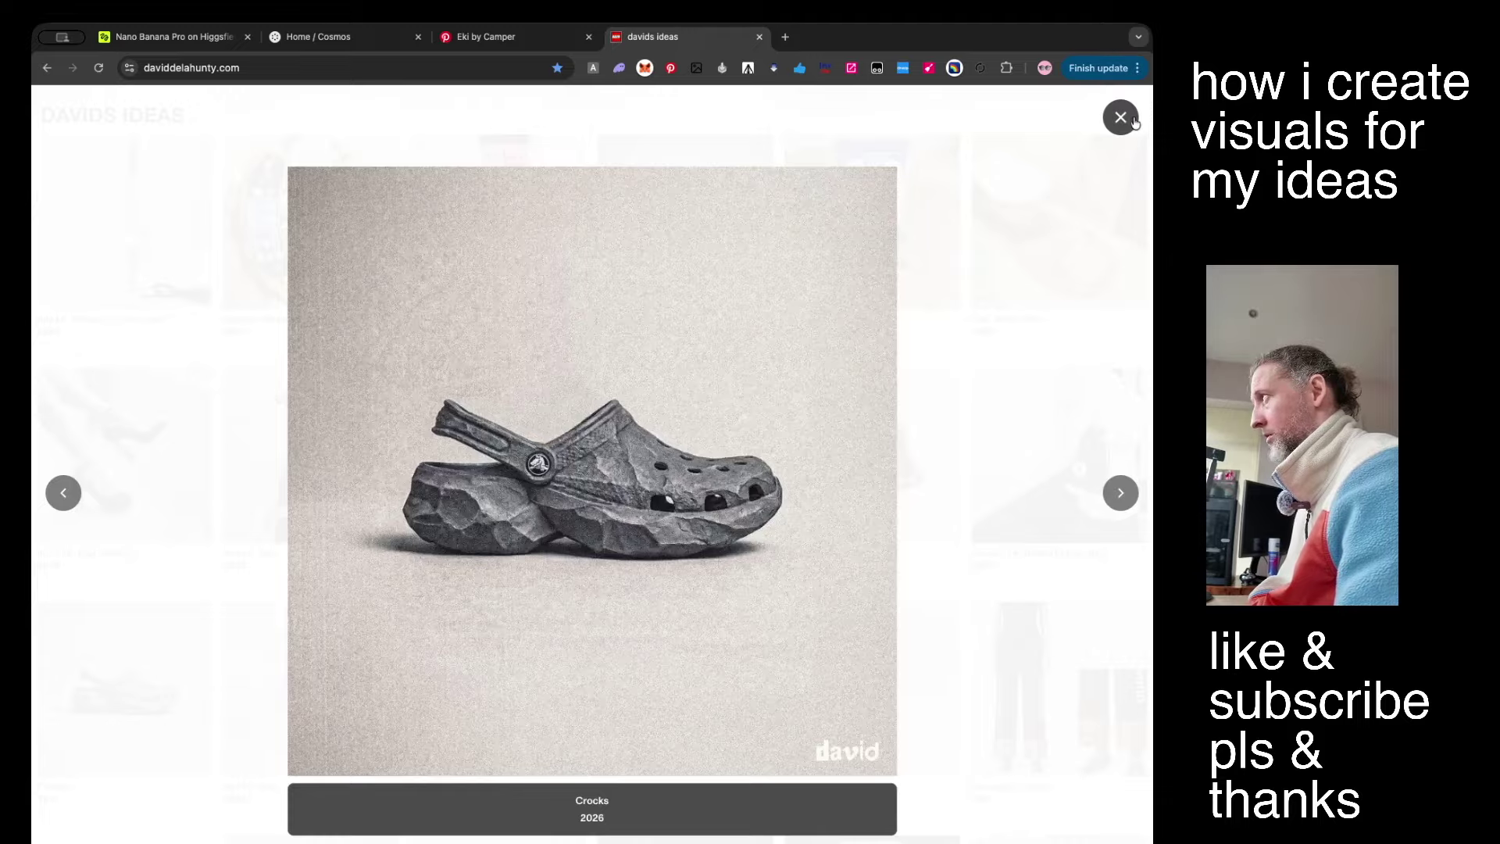
pyautogui.click(1128, 119)
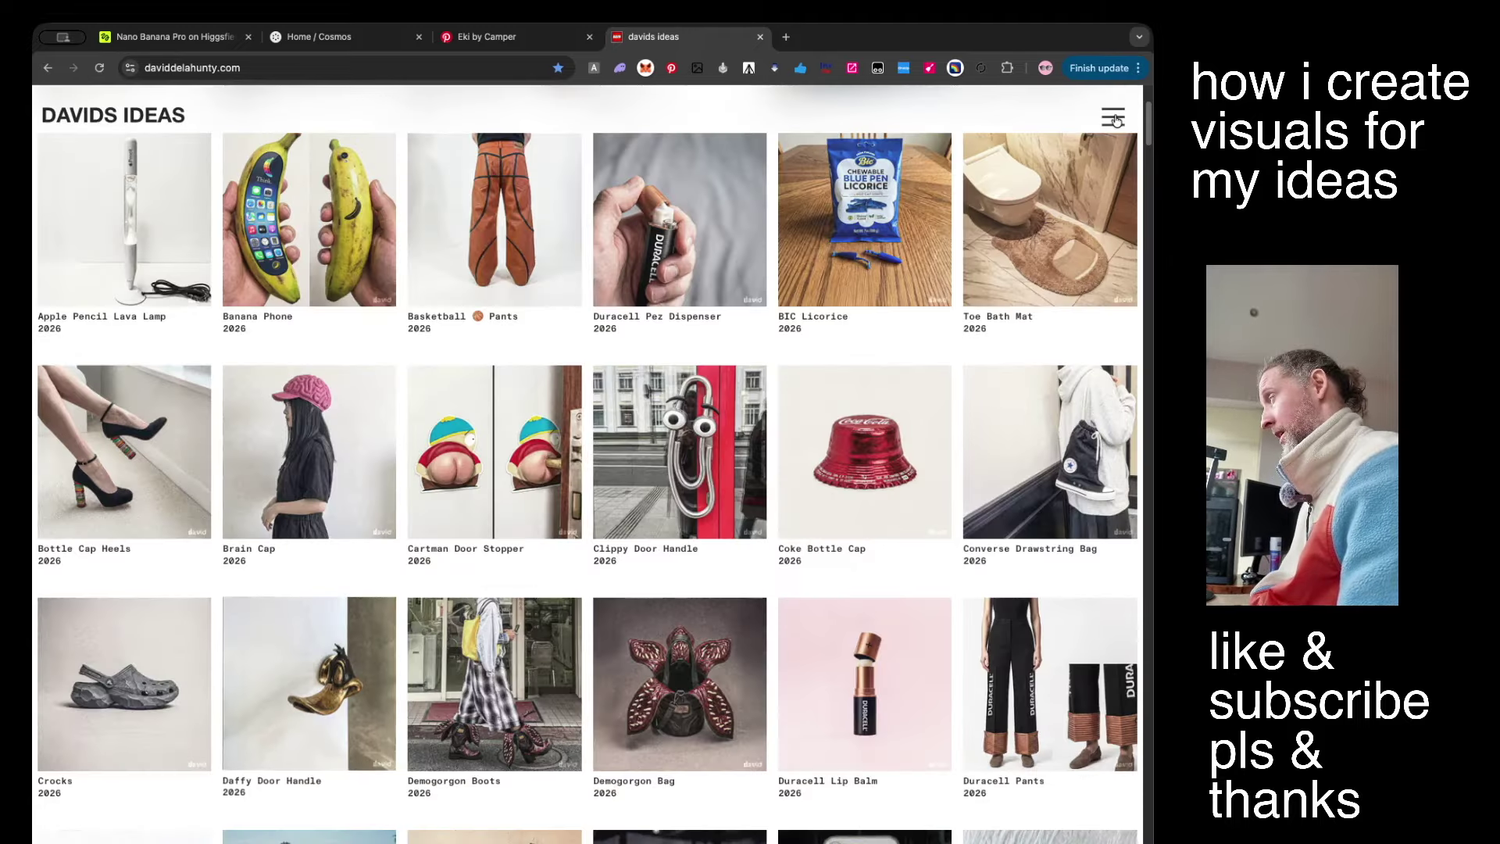
# Open the site's Ideas list and skim its entries, highlighting the idea about spring loaded Pringles cans.
pyautogui.click(1114, 118)
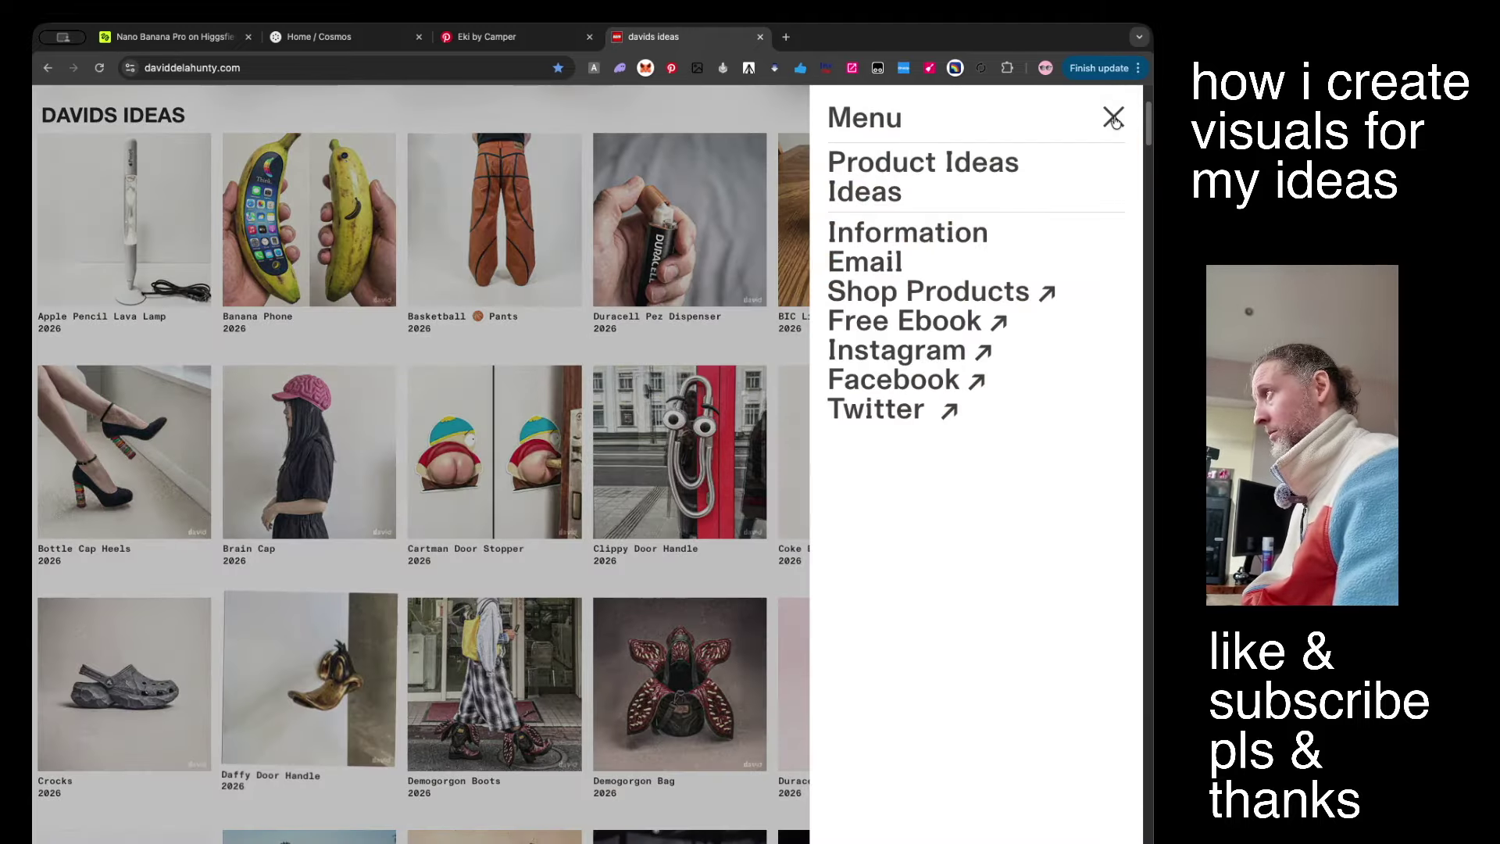
pyautogui.click(882, 193)
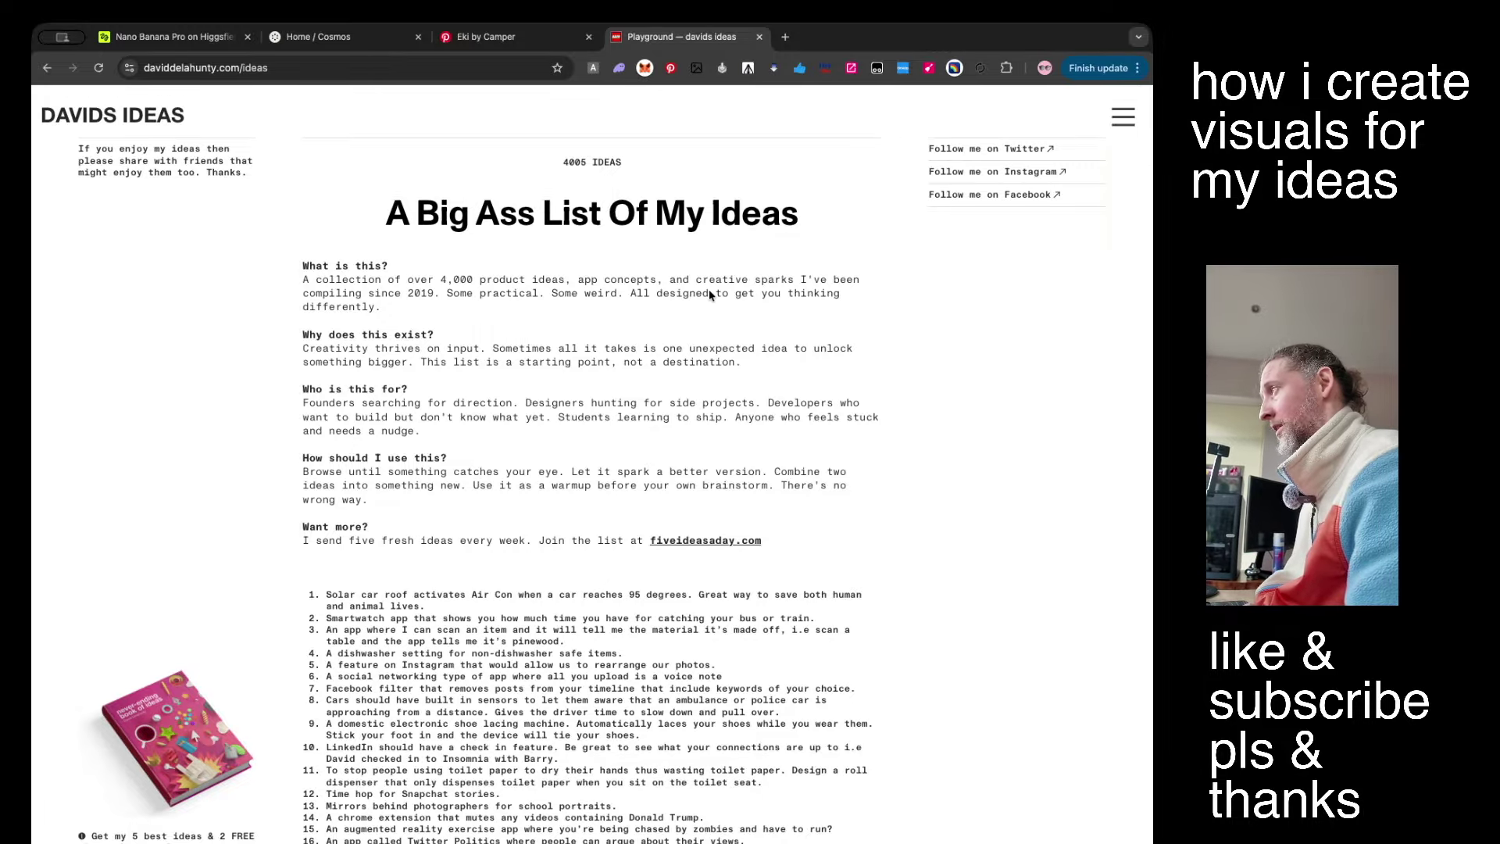
pyautogui.scroll(-10, 648, 414)
pyautogui.scroll(-20, 647, 413)
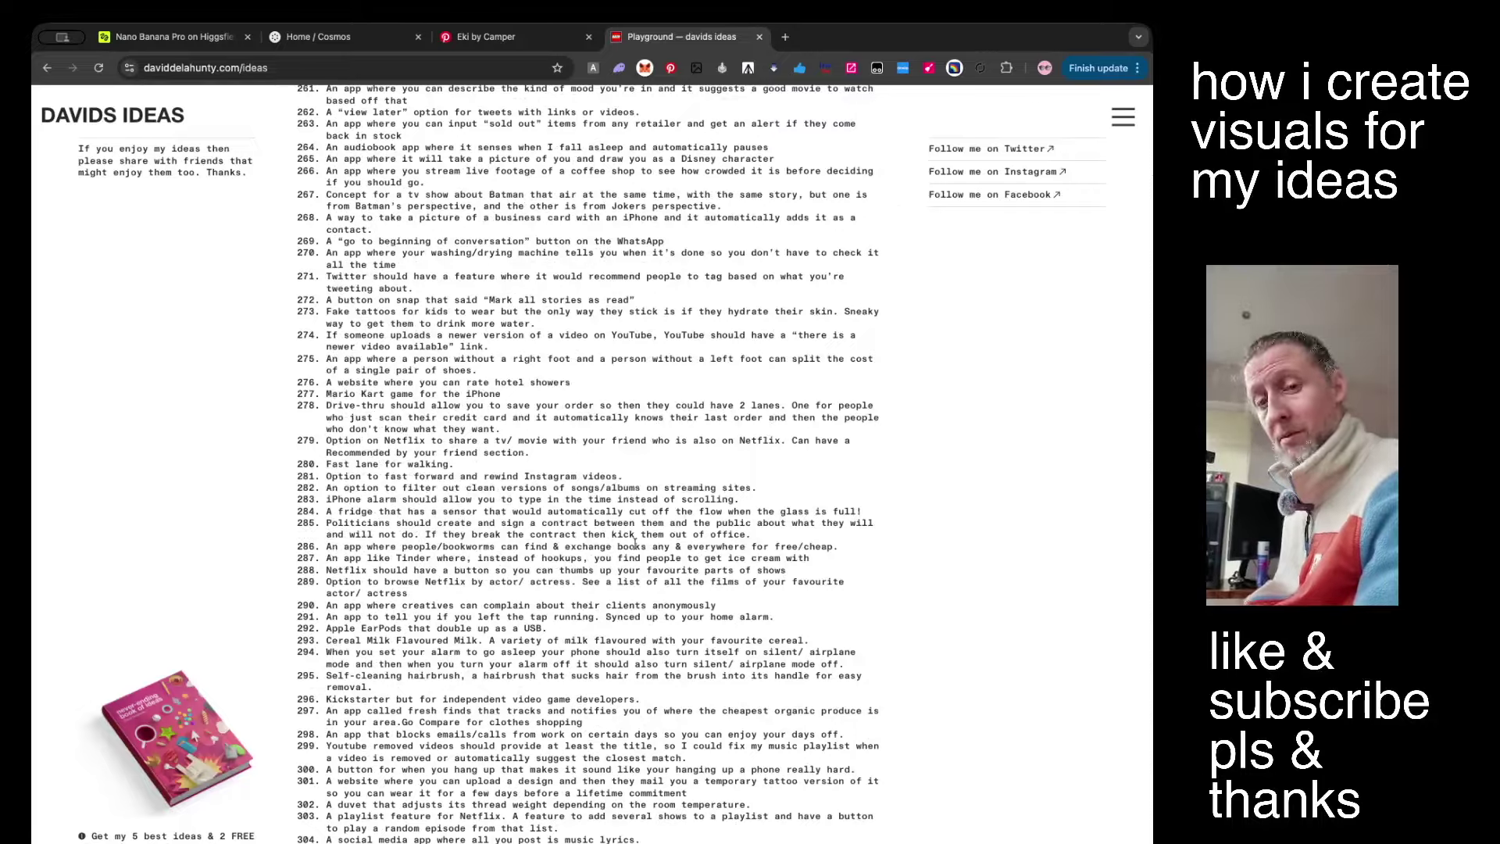
pyautogui.scroll(20, 634, 541)
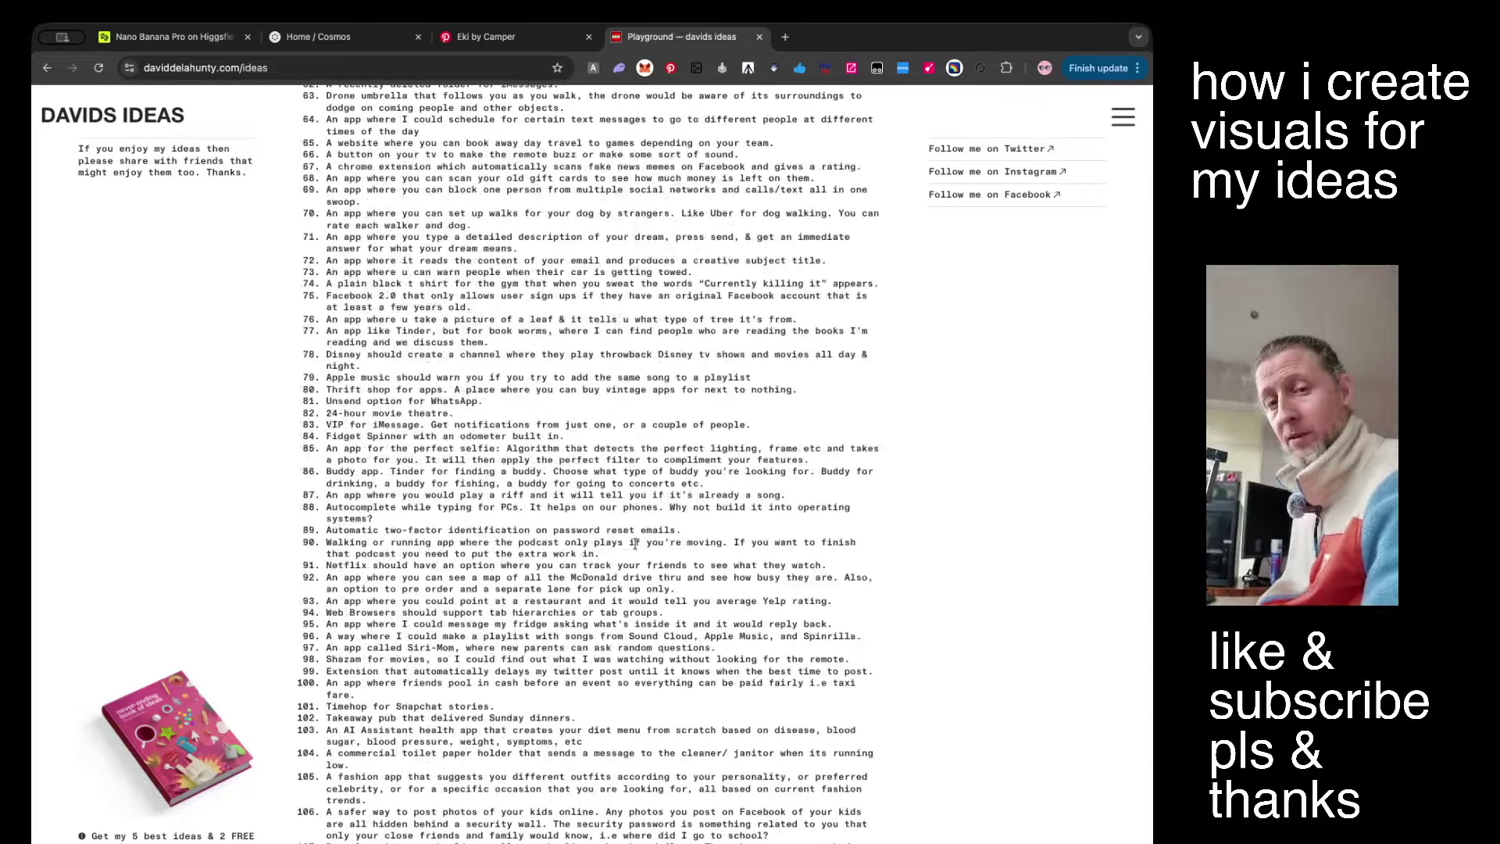
pyautogui.scroll(-10, 504, 765)
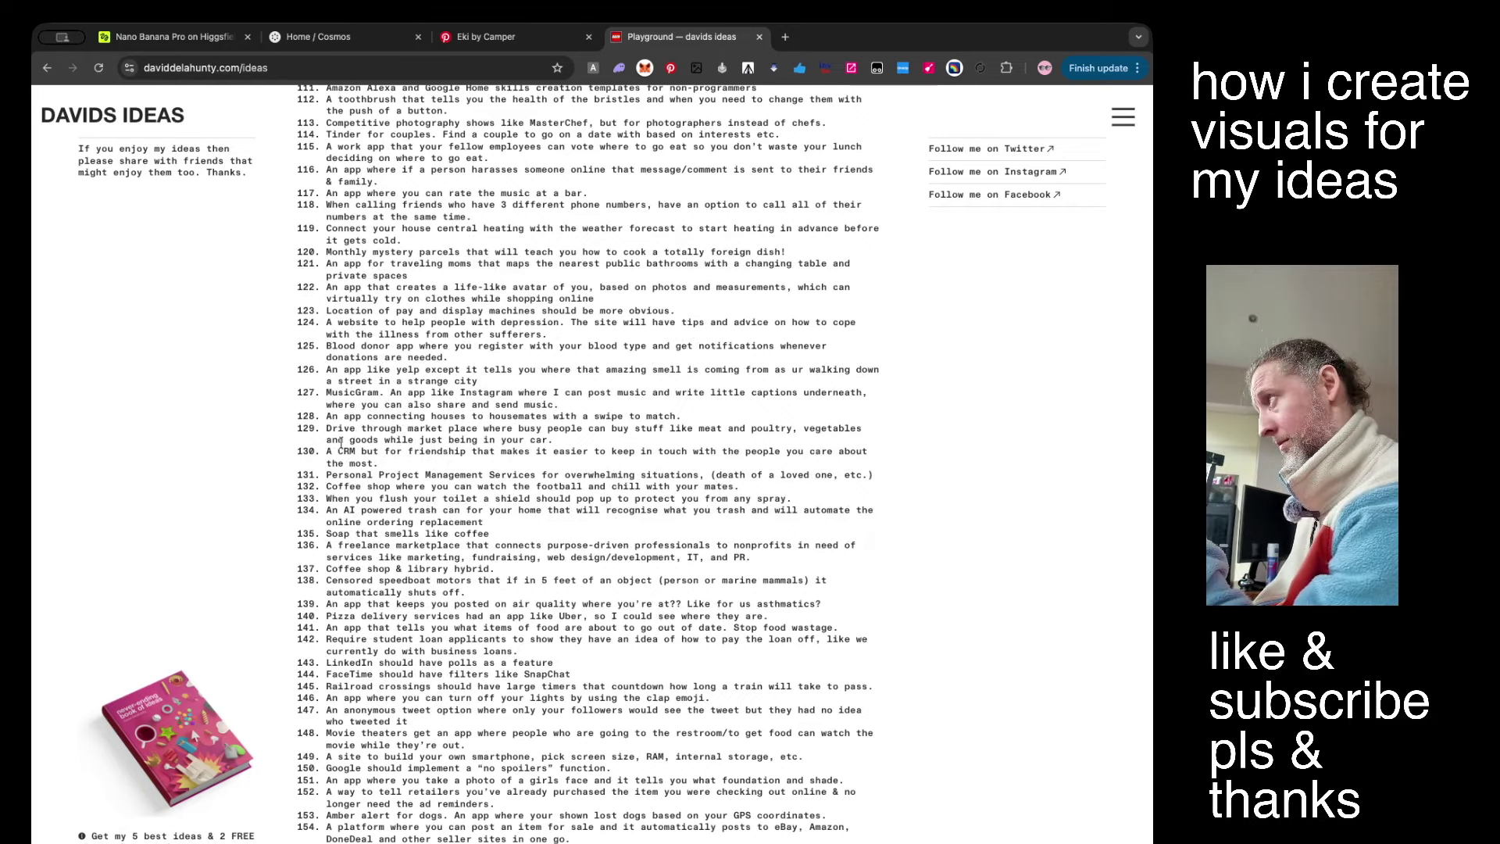
pyautogui.scroll(-15, 351, 437)
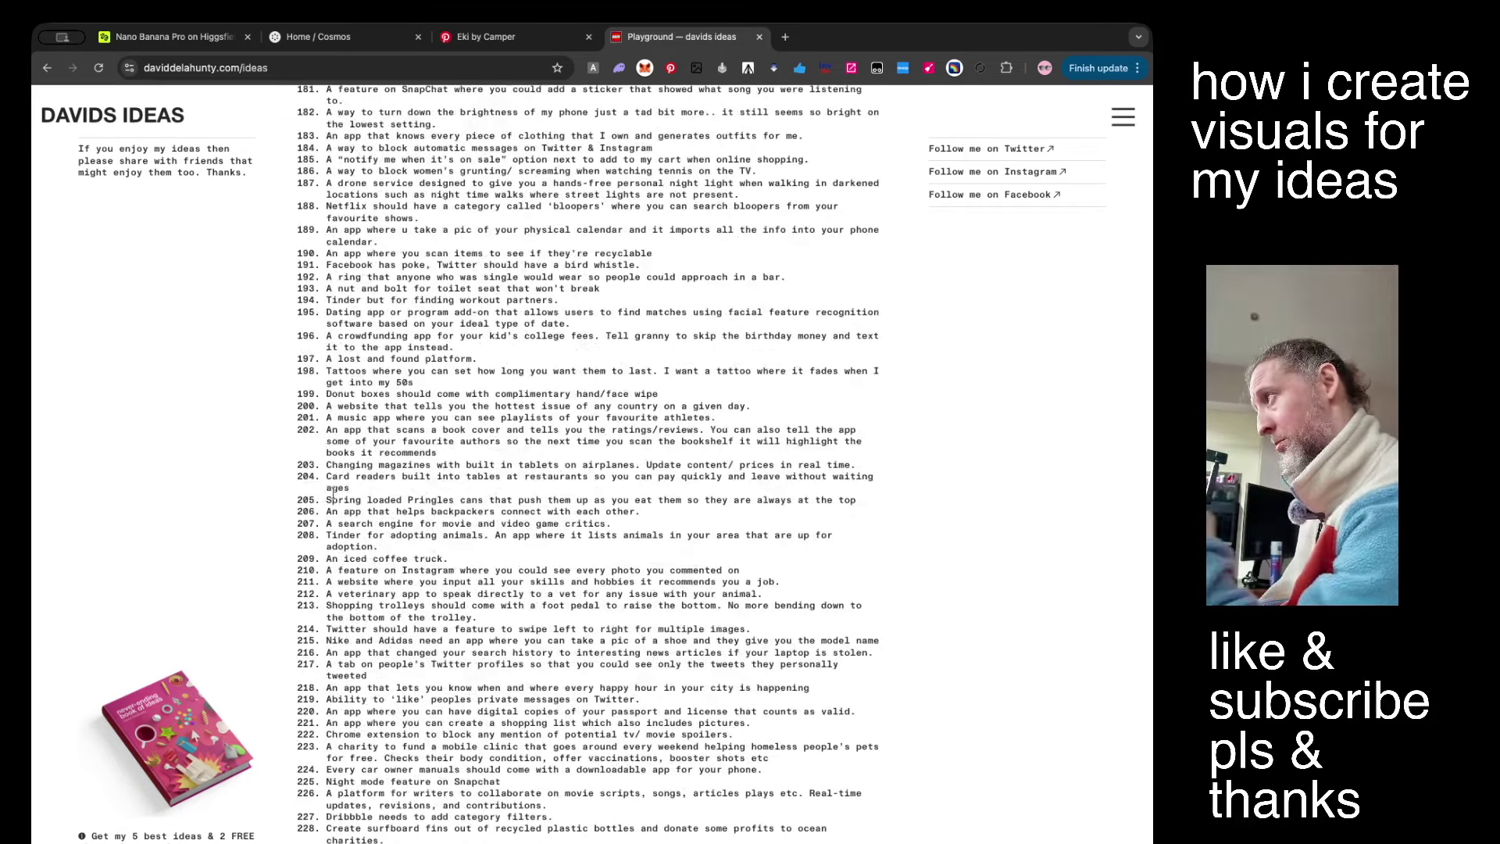
pyautogui.moveTo(328, 497); pyautogui.dragTo(854, 518)
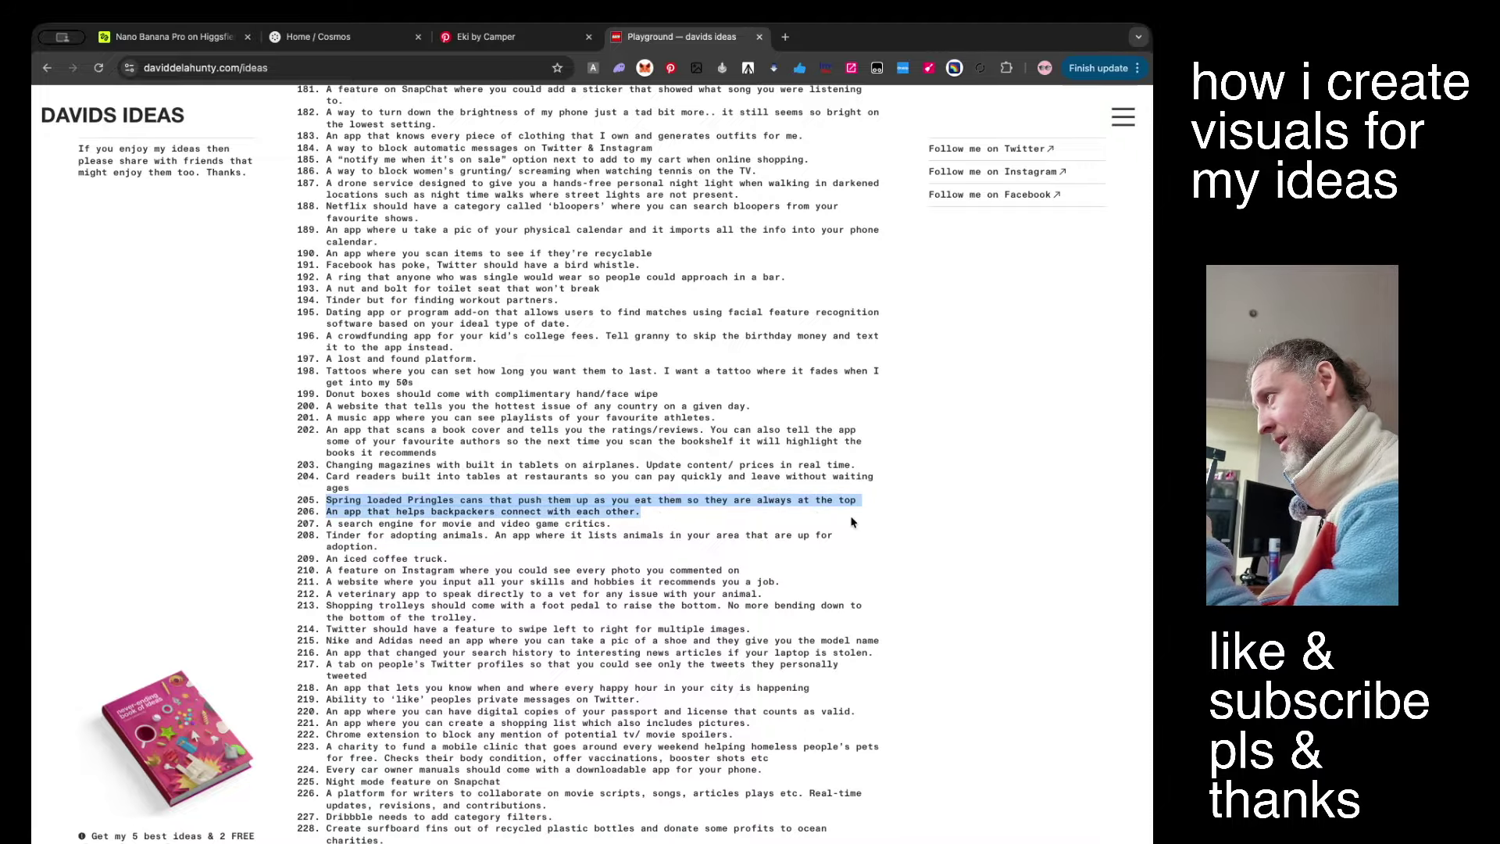
pyautogui.scroll(-20, 646, 645)
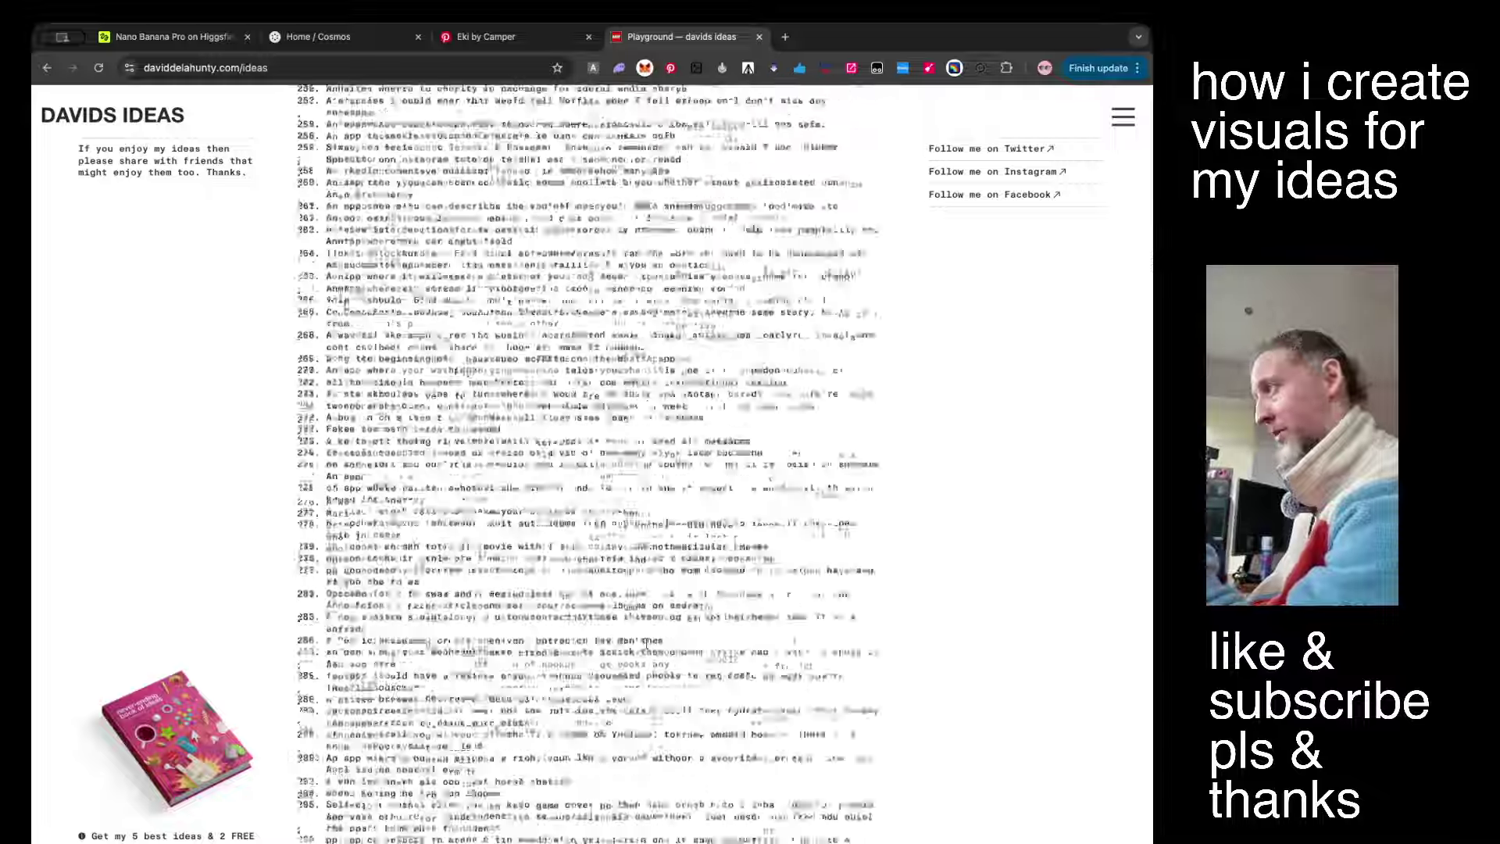
# Return to the introduction of the big ideas list and skim its early entries again.
pyautogui.scroll(20, 646, 644)
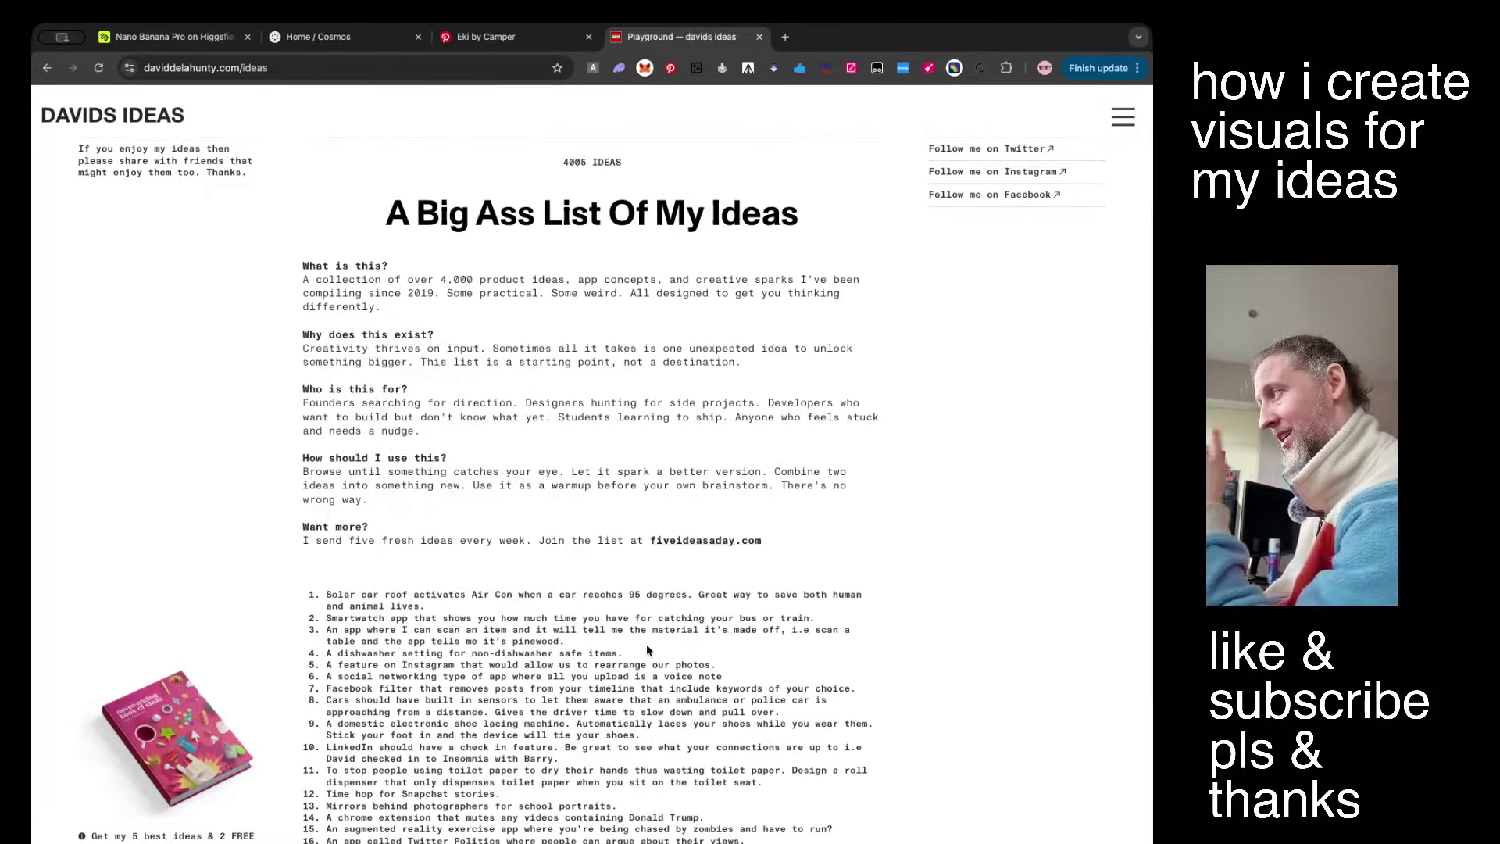
pyautogui.scroll(-1, 645, 650)
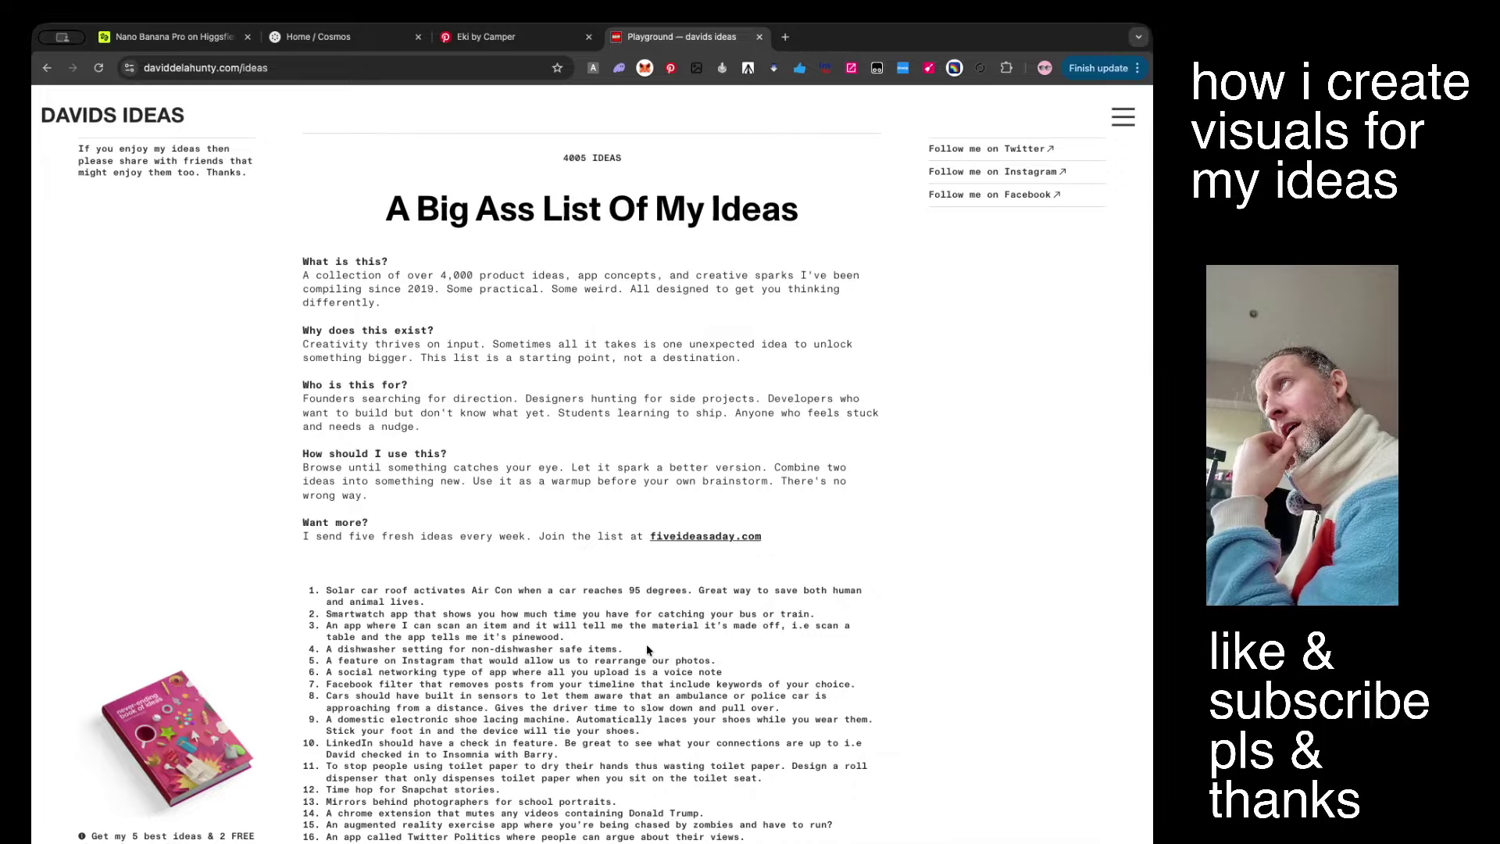
pyautogui.scroll(-1, 646, 646)
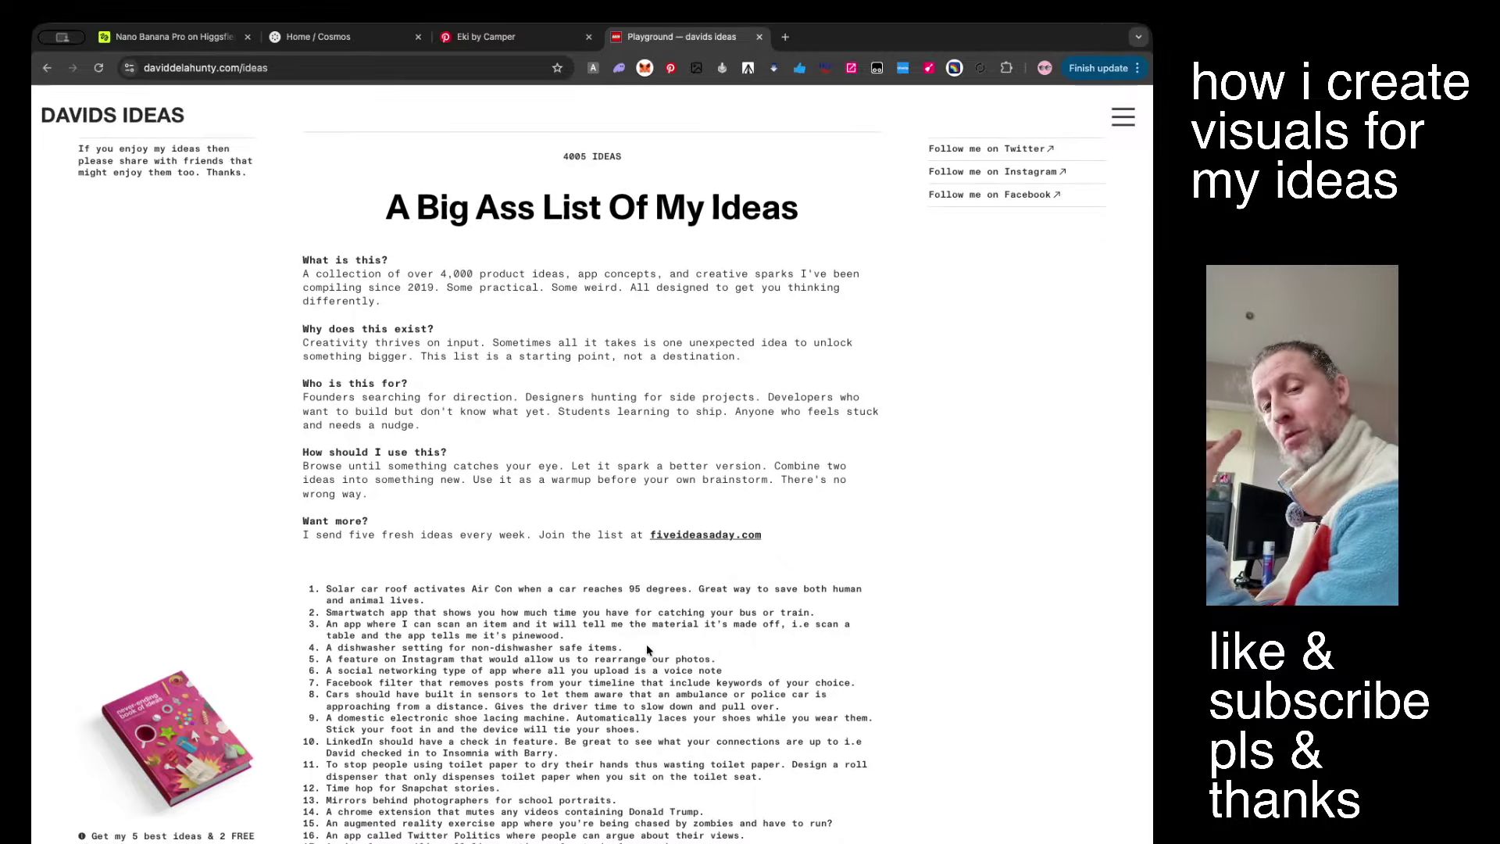
pyautogui.scroll(-1, 647, 650)
pyautogui.scroll(-20, 646, 649)
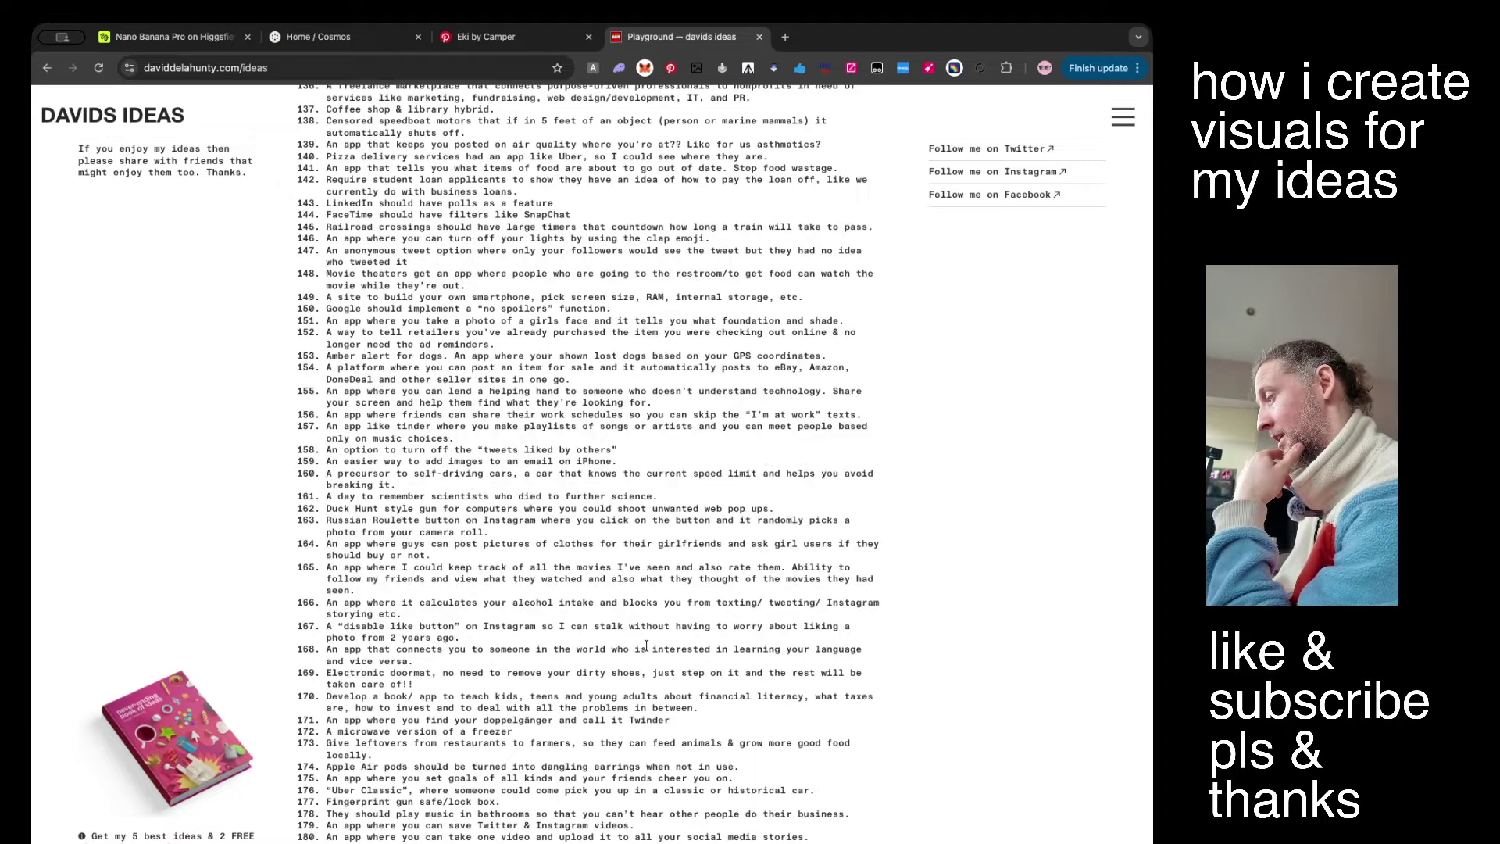
# Switch to Higgsfield and view the second generated banana boots image enlarged, closing it again.
pyautogui.click(195, 38)
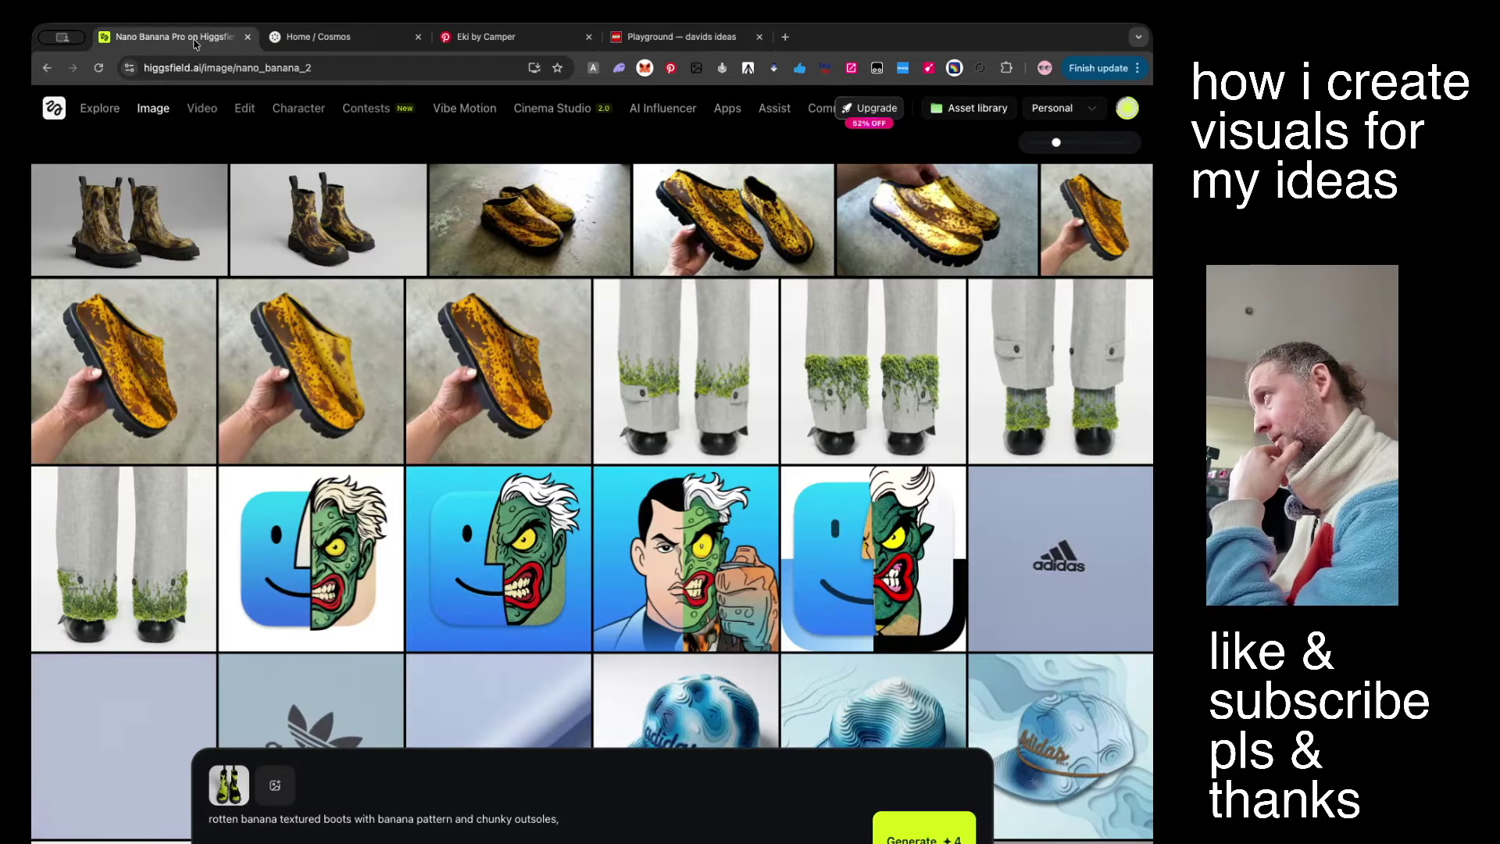
pyautogui.moveTo(203, 107)
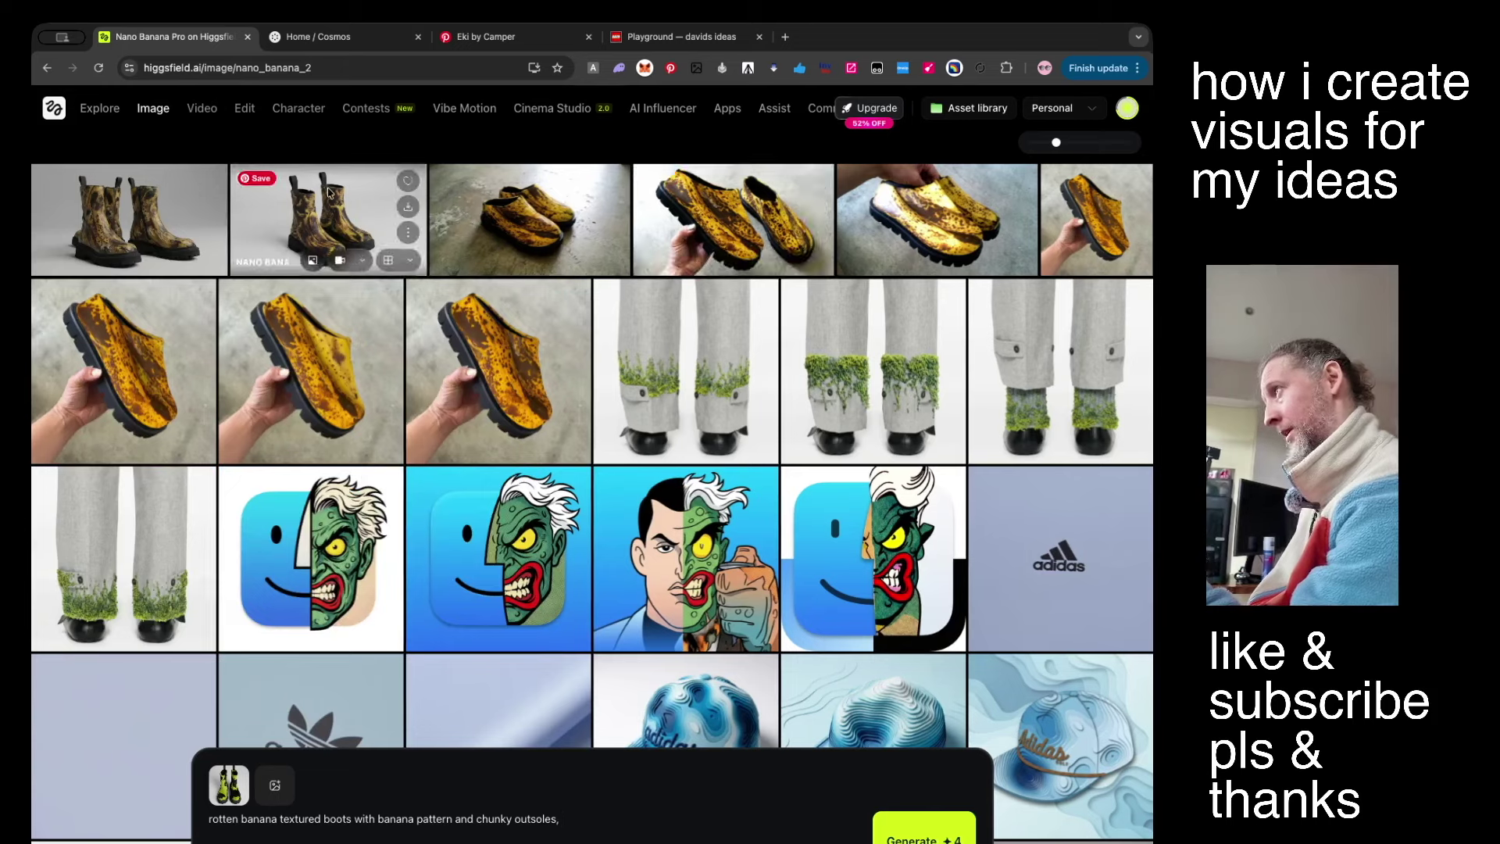
pyautogui.click(323, 212)
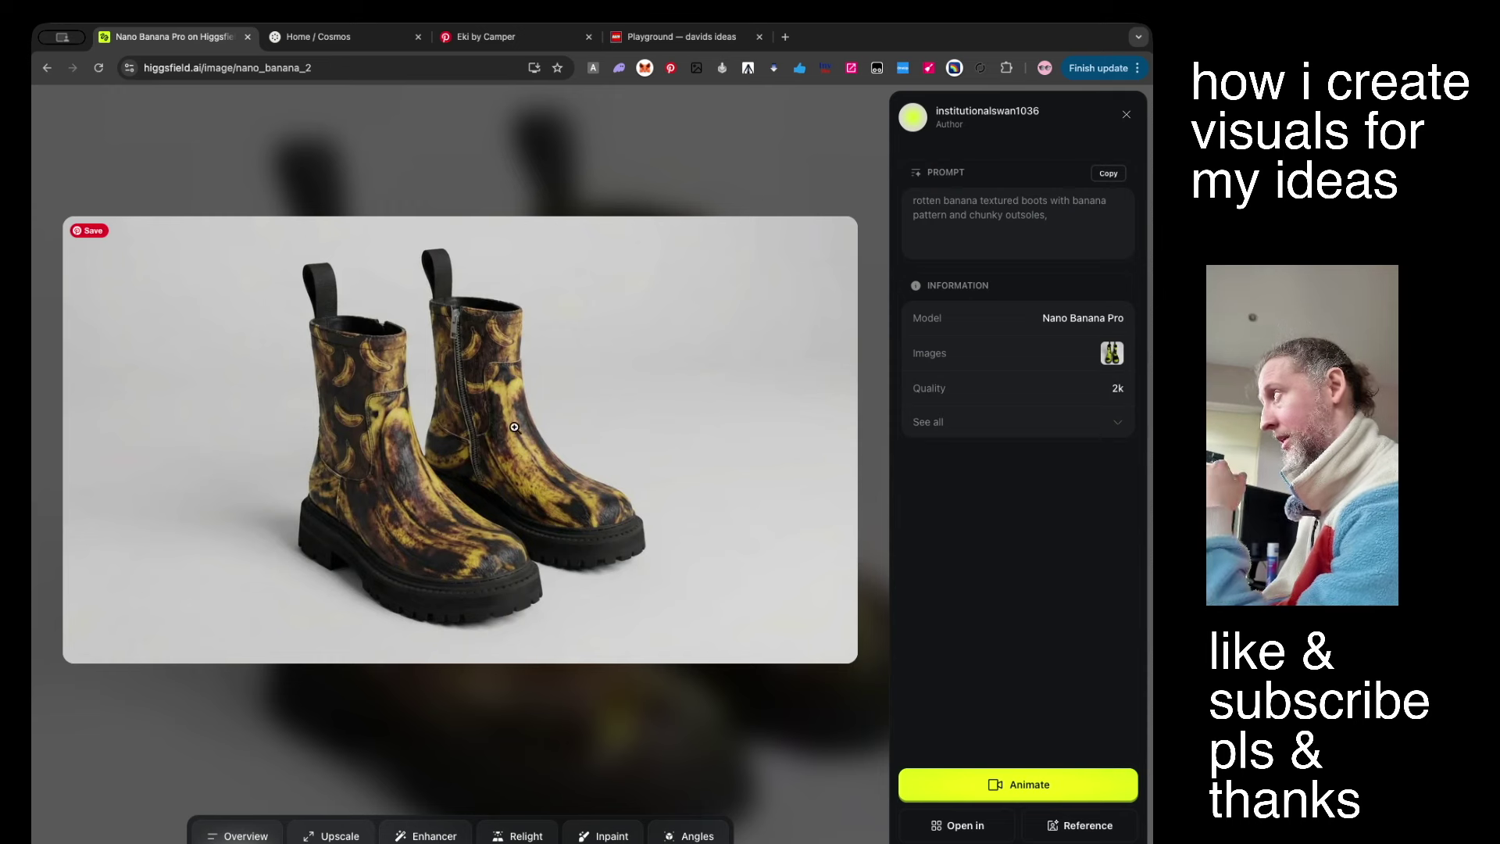
pyautogui.click(773, 190)
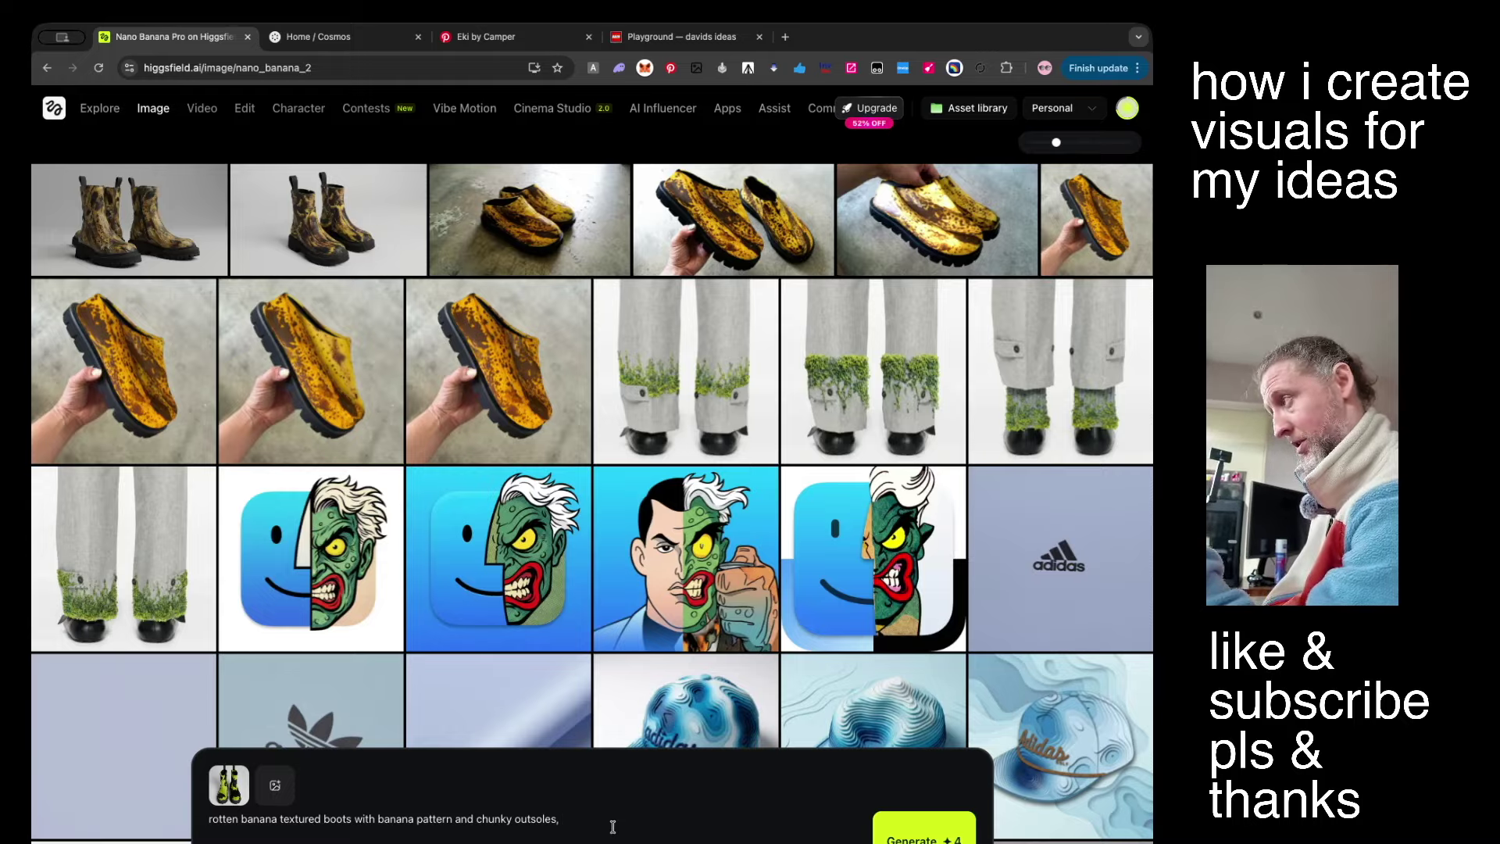
# Append "shot on iPhone 3GS, 2009 photo quality, low resolution, jpeg compression artifacts" and further amateur-snapshot terms to the boots prompt and generate one image.
pyautogui.write('Shot on iPhone 3GS, 2009 photo quality, low resolution, jpeg compression artifacts, slight motion blur, overexposed highlights, muted colors, digital noise grain, amateur snapshot, candid moment, soft focus, low dynamic range, slightly washed out, real photograph')
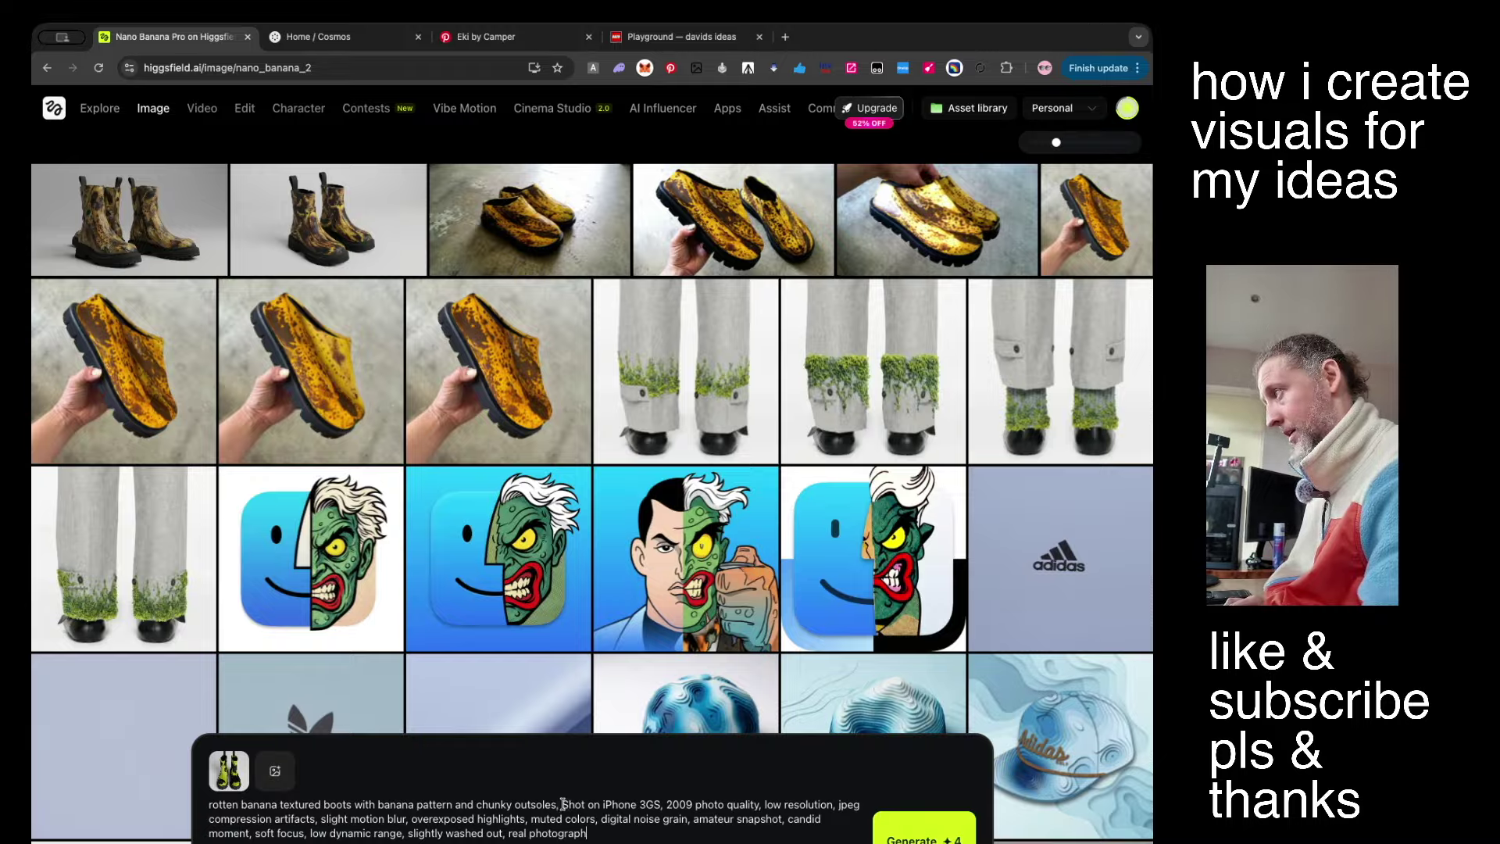
pyautogui.press('Delete')
pyautogui.write('s')
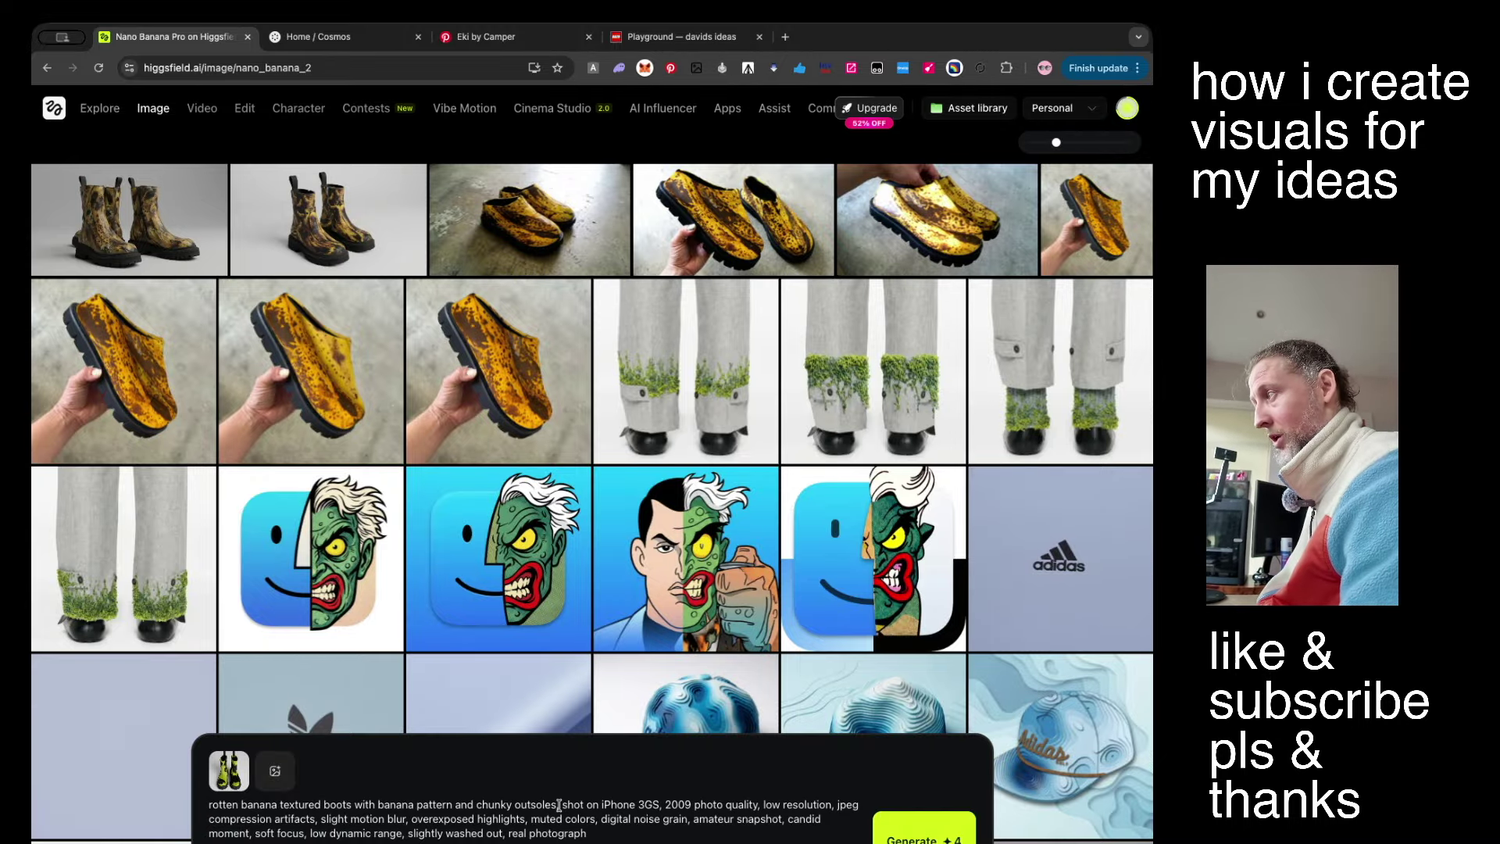
pyautogui.click(922, 839)
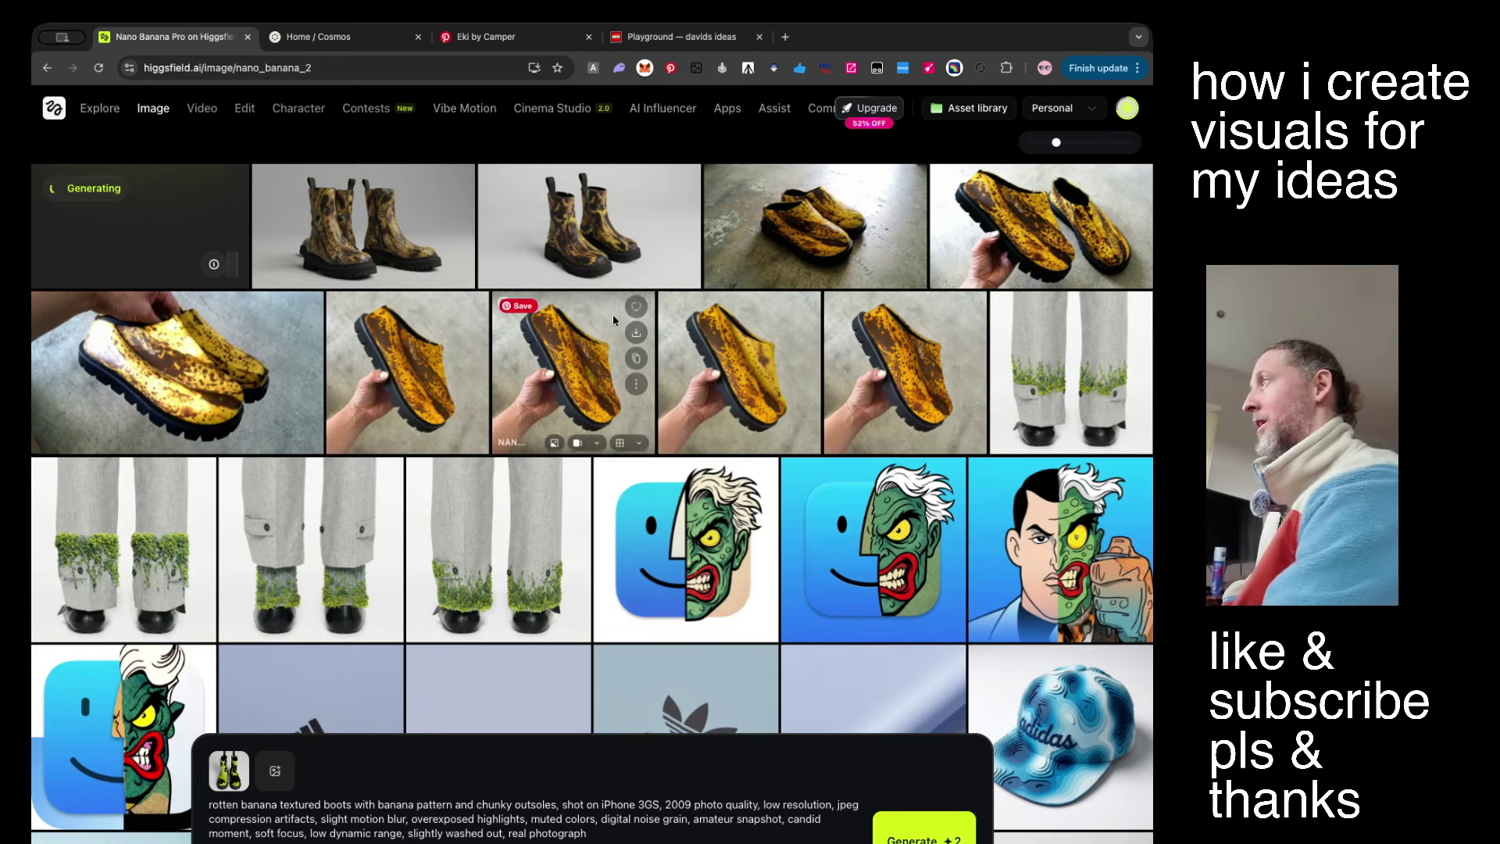
# Inspect both earlier studio-style banana boots images enlarged, closing each one again.
pyautogui.click(582, 209)
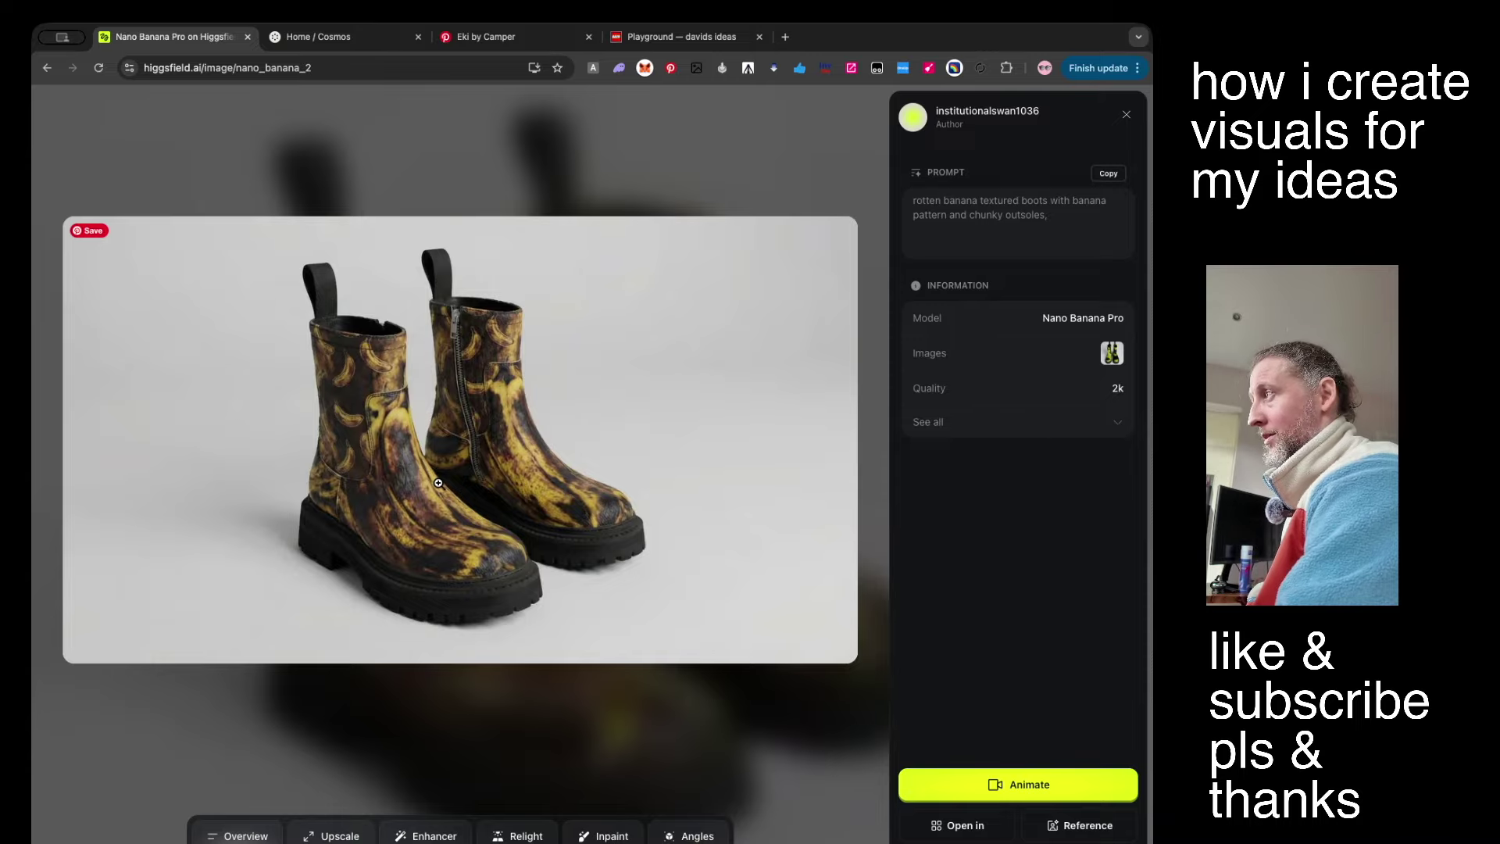
pyautogui.click(360, 370)
pyautogui.click(458, 410)
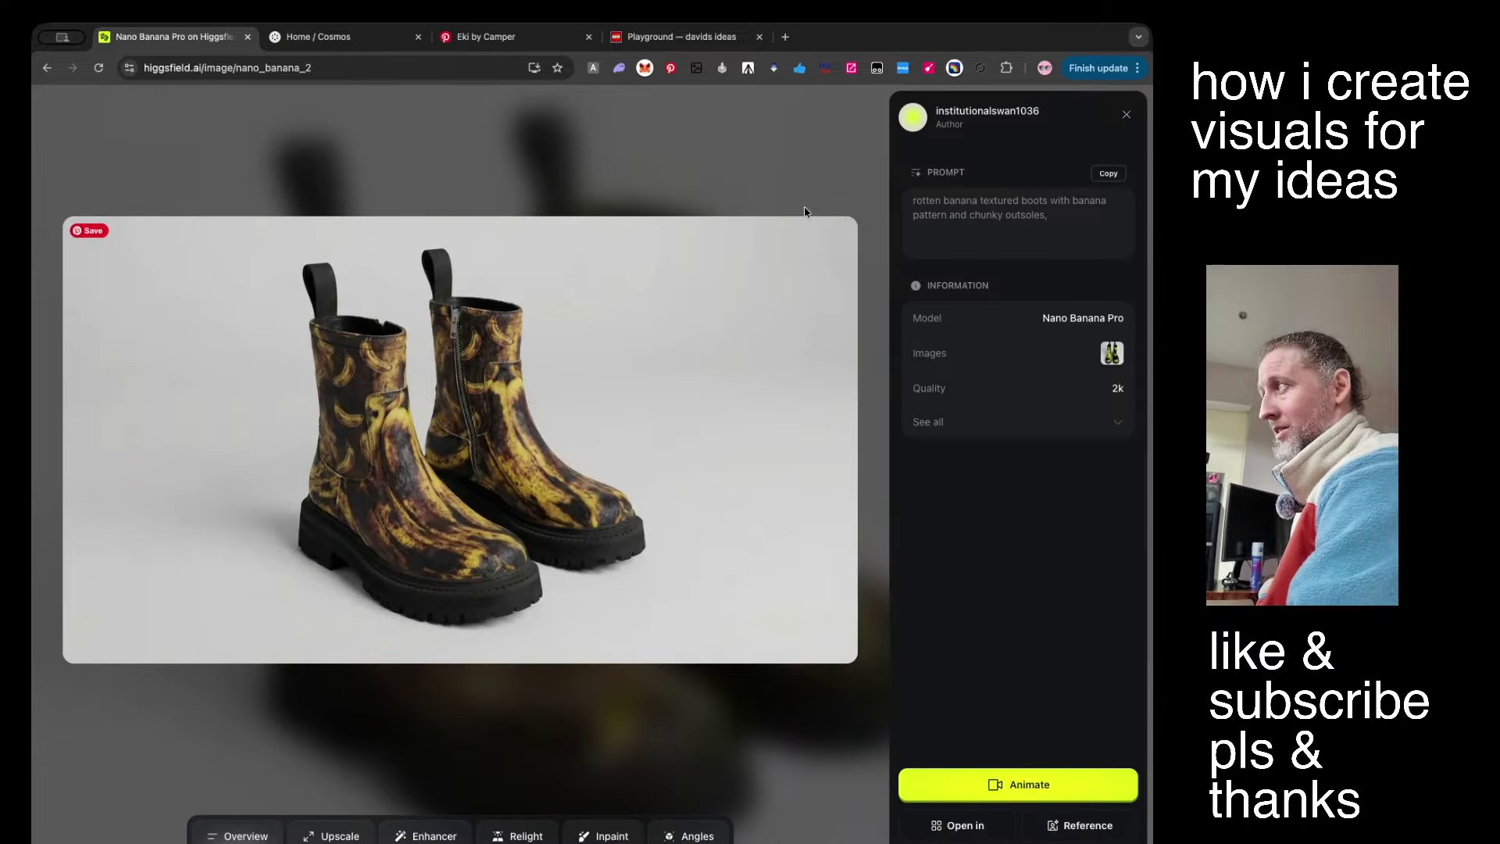
pyautogui.press('Escape')
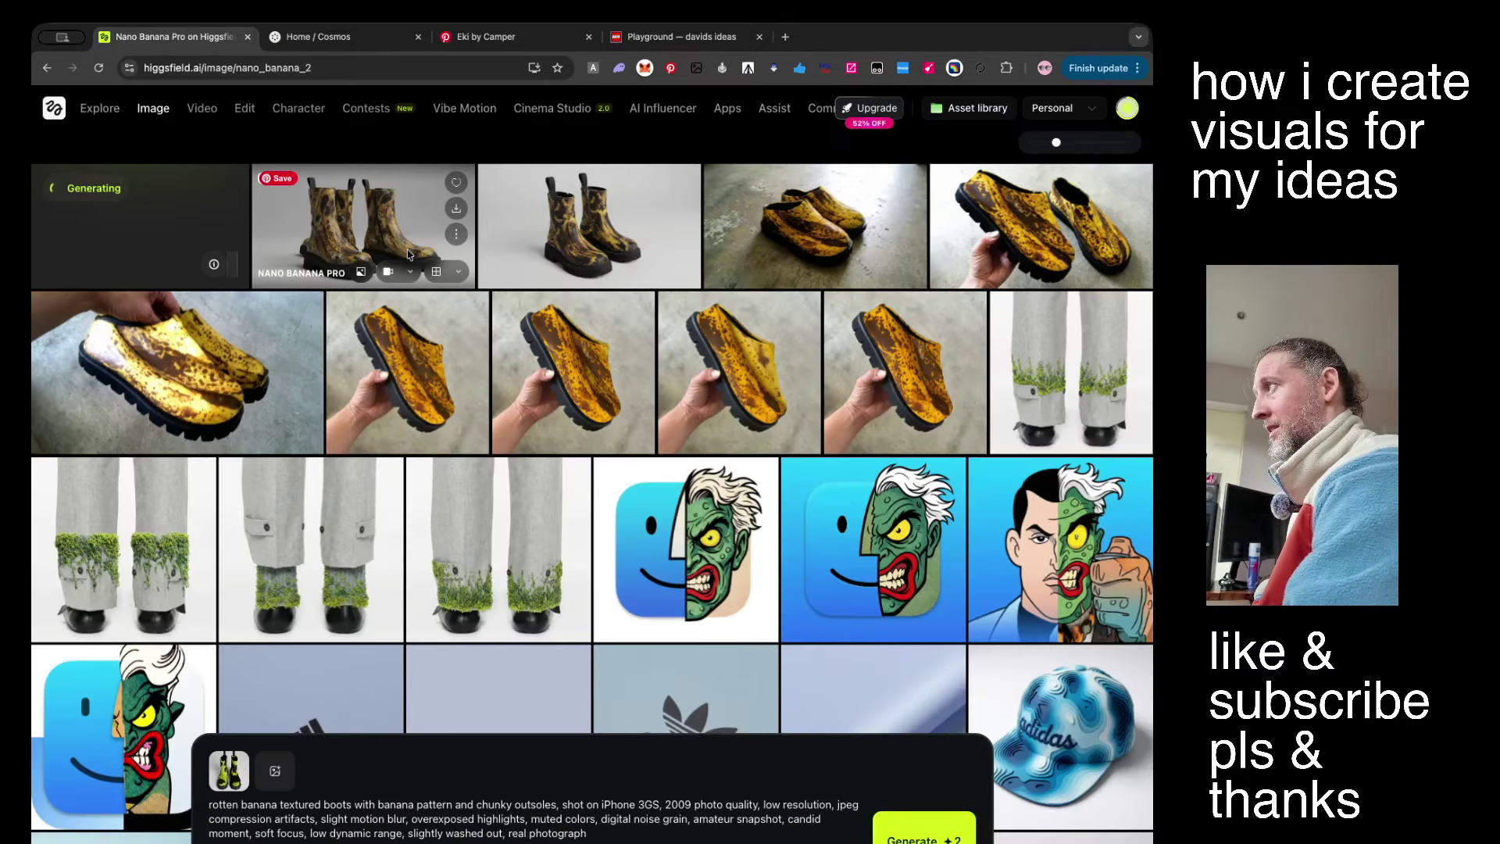
pyautogui.click(397, 214)
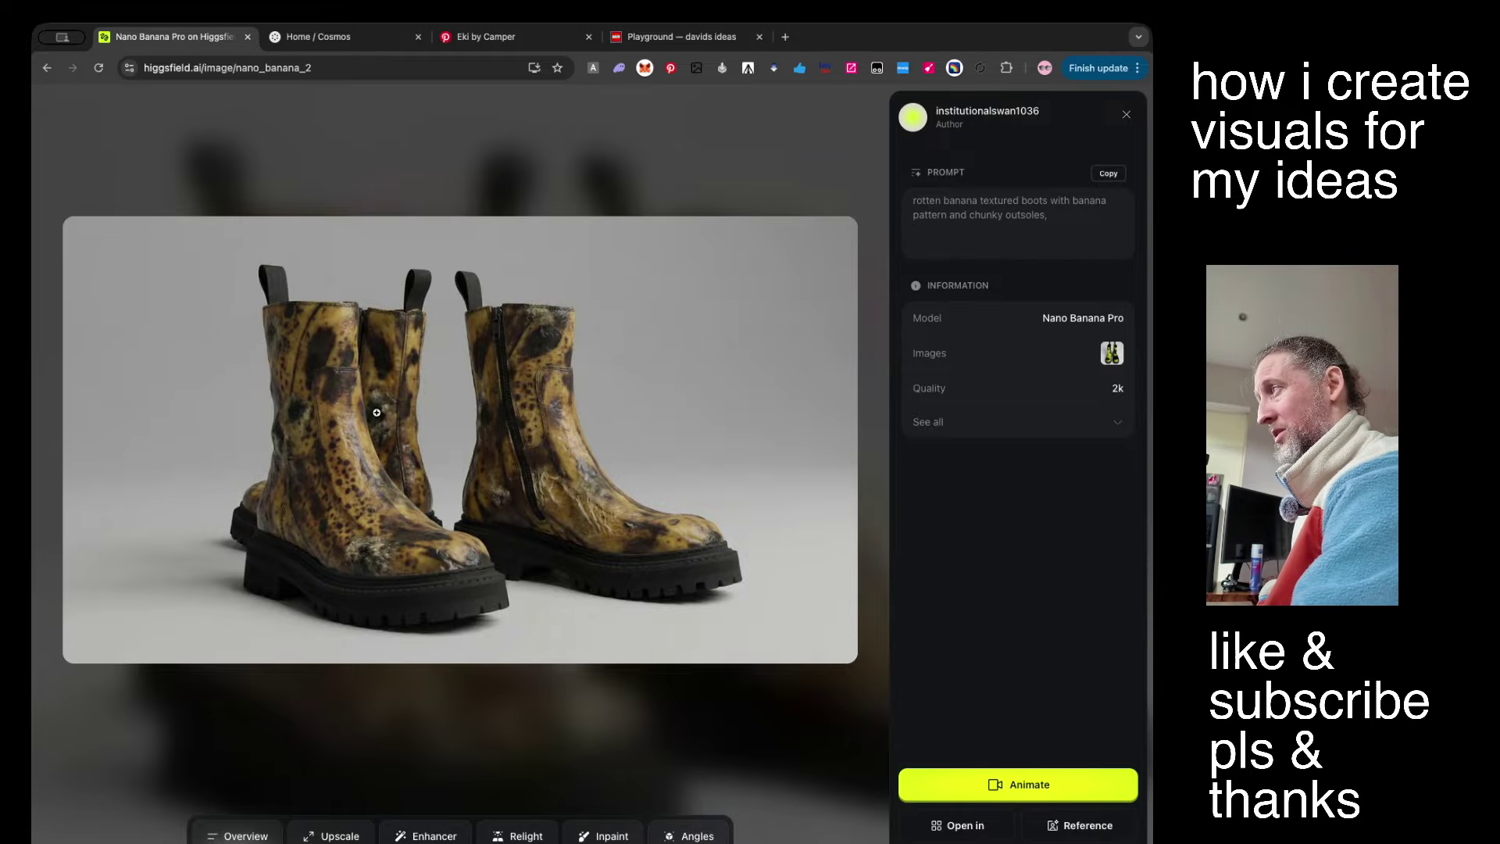
pyautogui.click(747, 174)
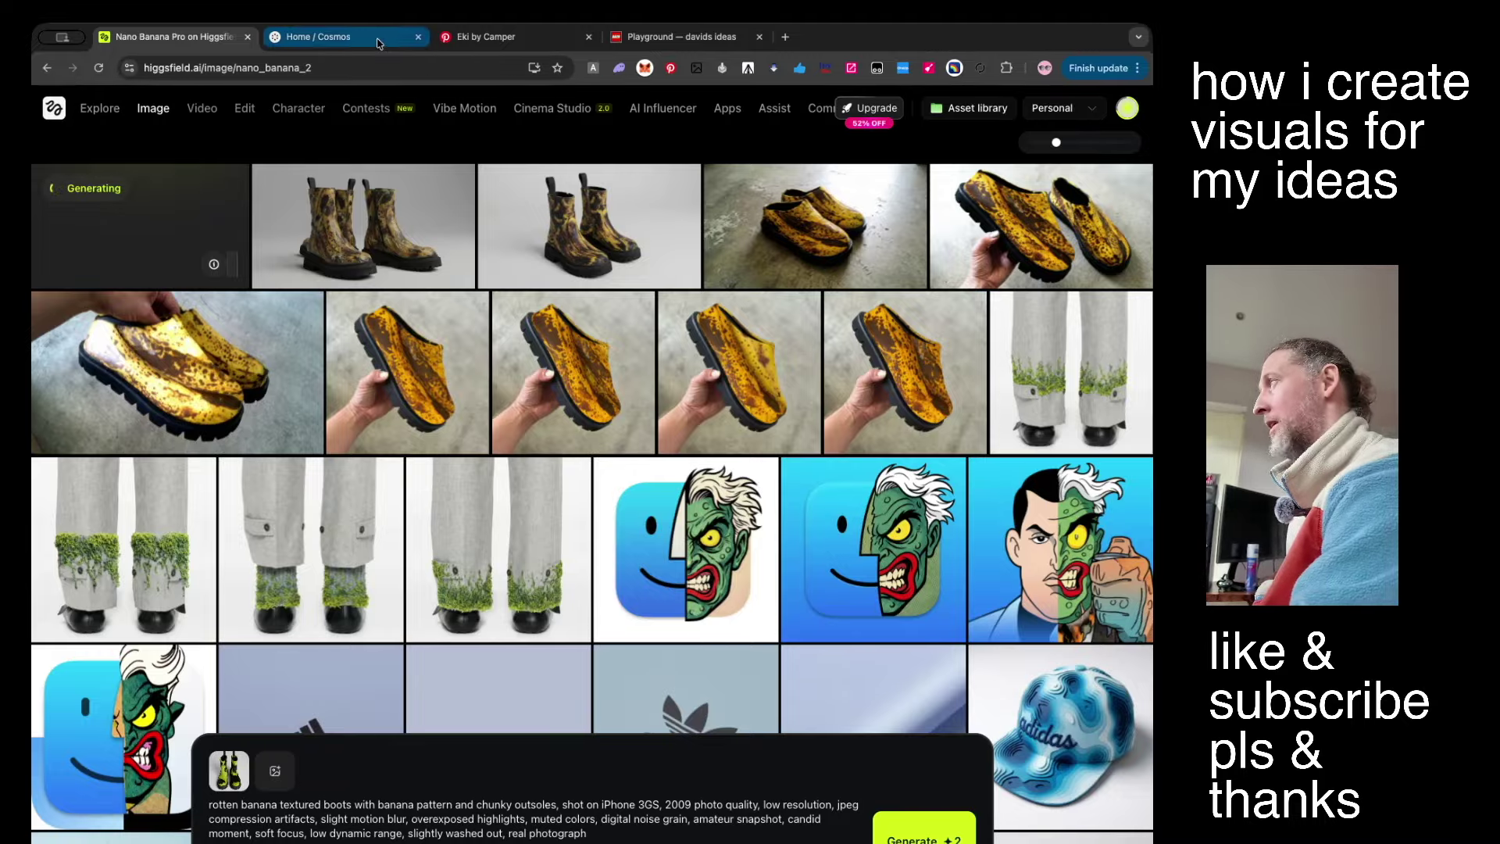
# Switch to the ideas website and skim several hundred entries of the list, ending back at its heading.
pyautogui.click(673, 37)
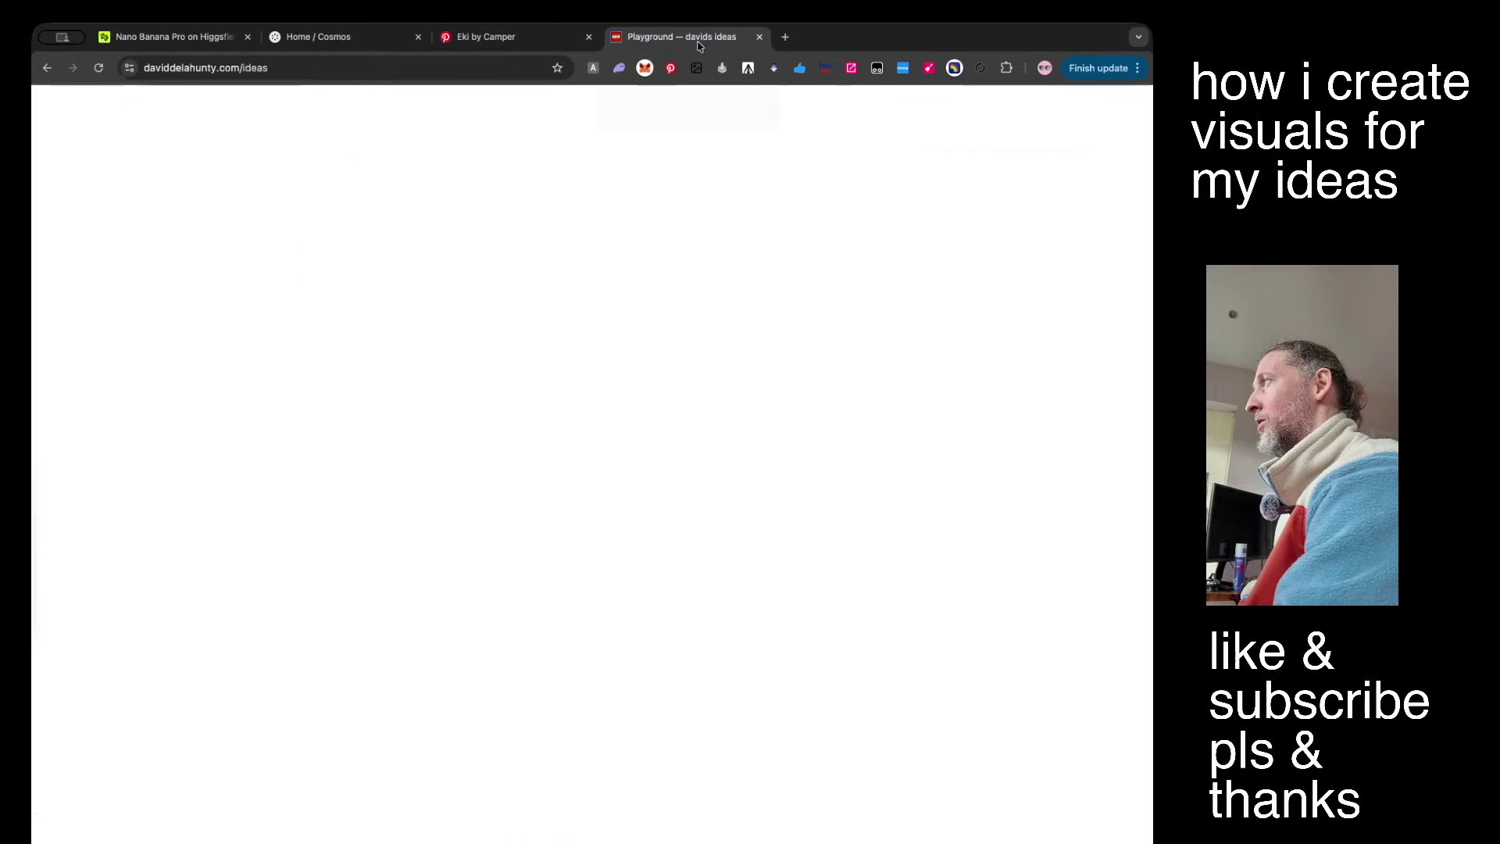
pyautogui.scroll(-20, 751, 353)
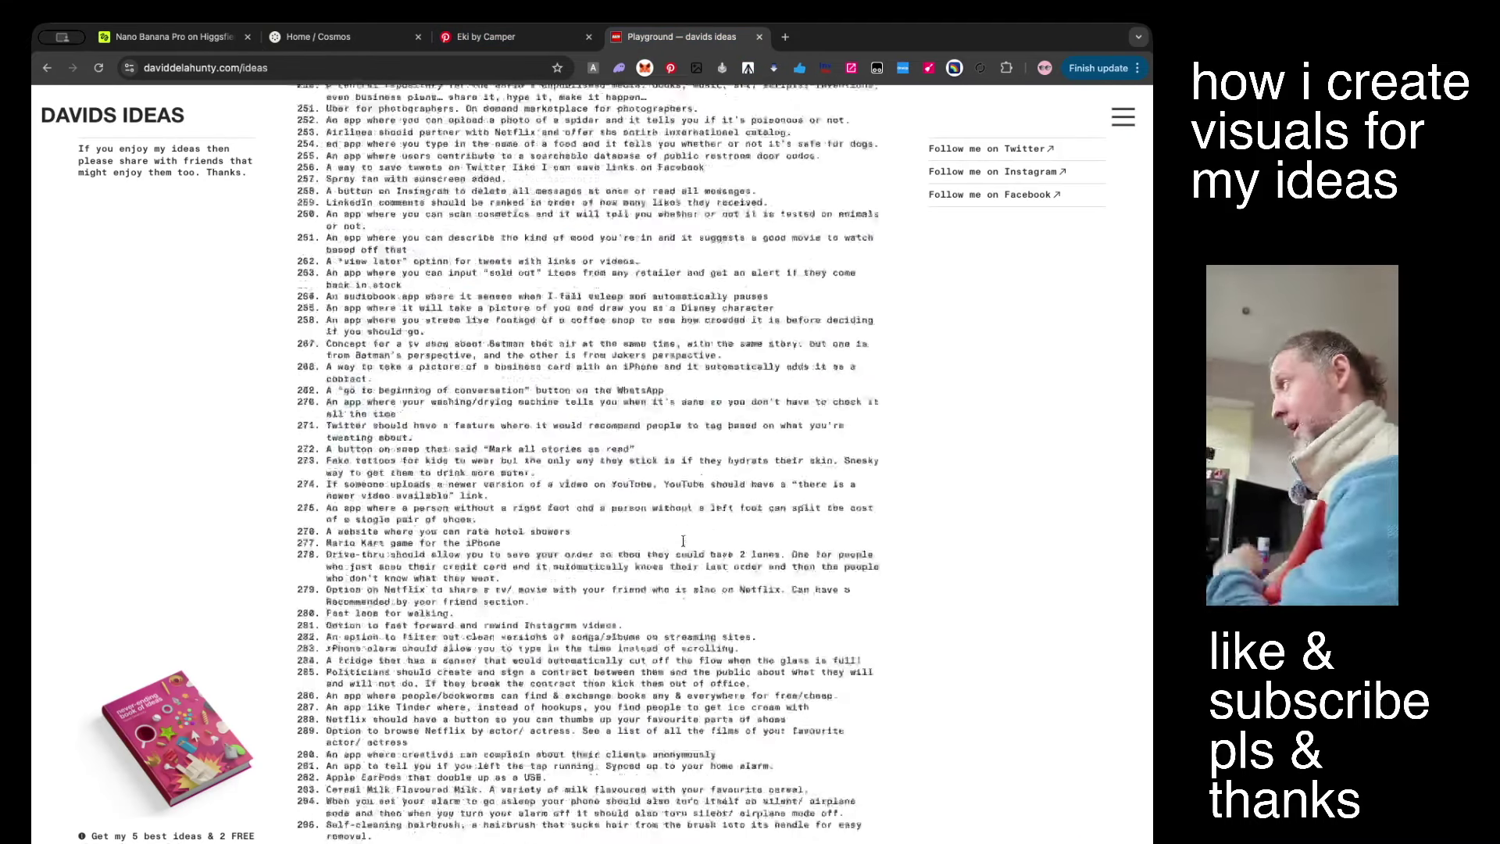
pyautogui.scroll(-20, 684, 539)
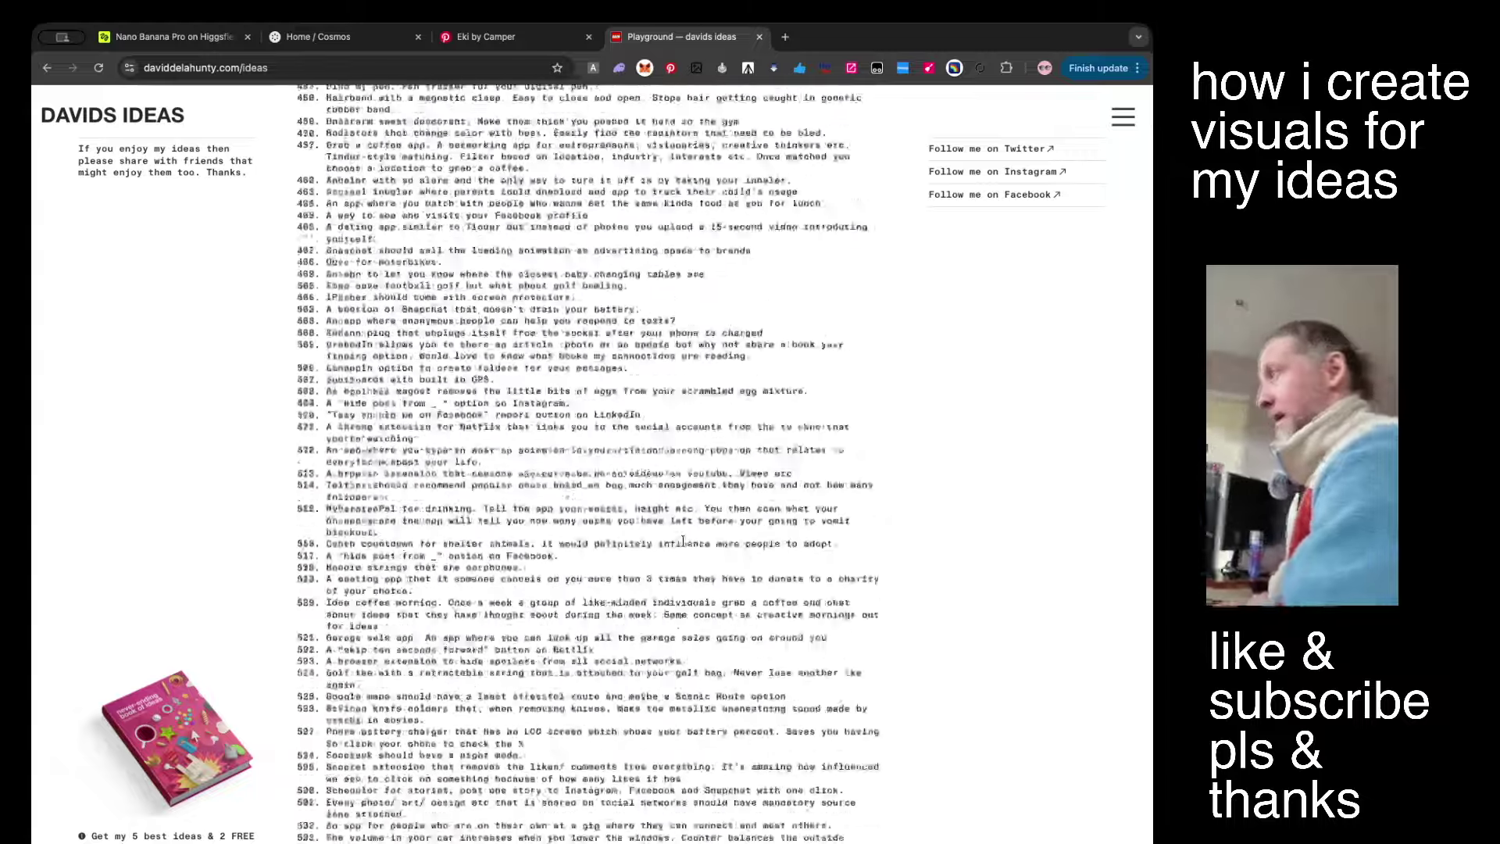
pyautogui.scroll(20, 1102, 217)
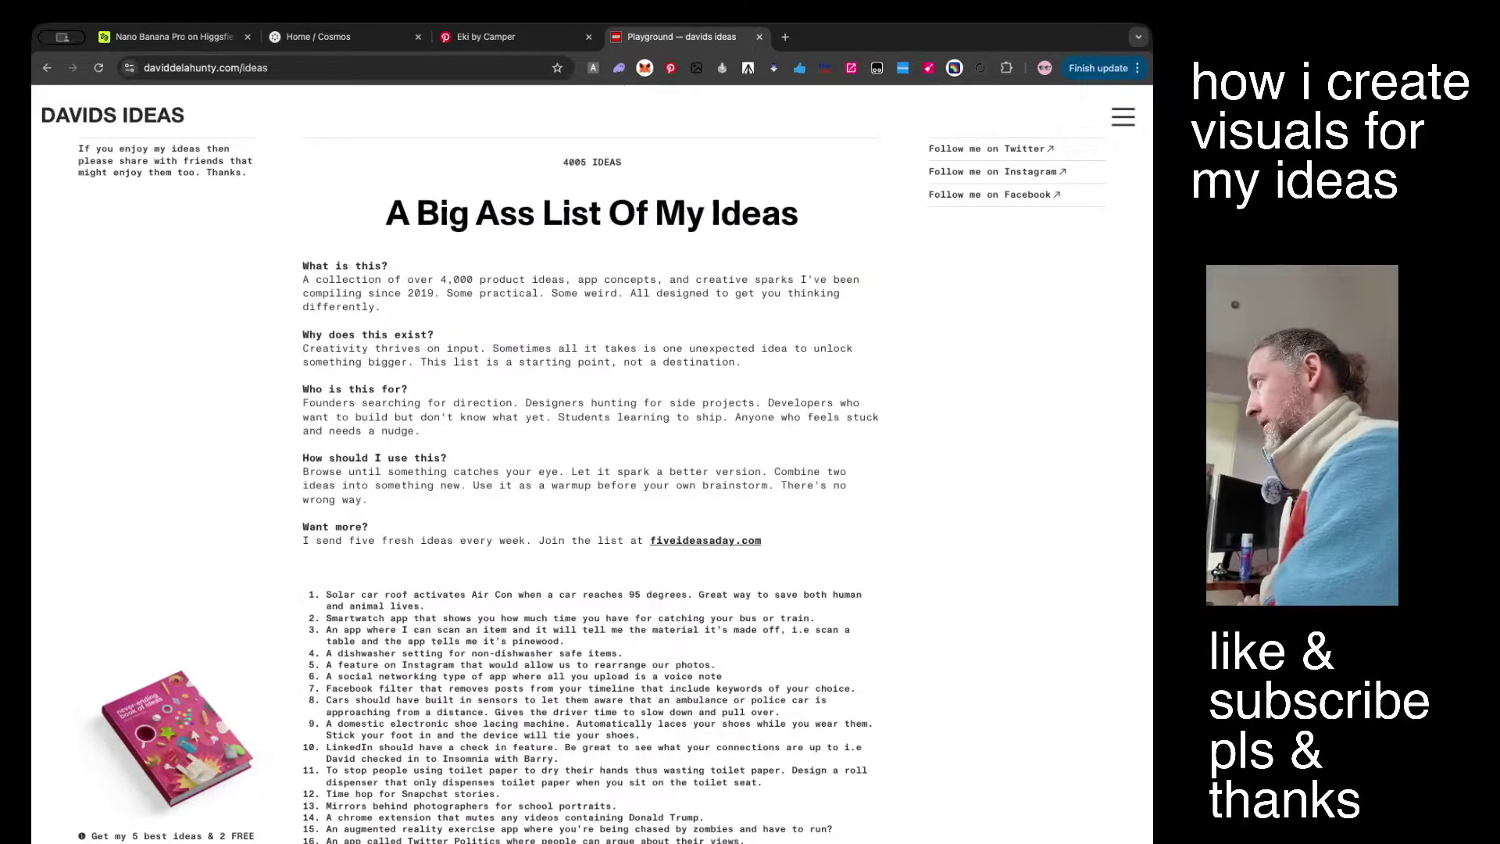
# Open the website's product shop and browse its home page as far as the limited-run products.
pyautogui.click(1123, 117)
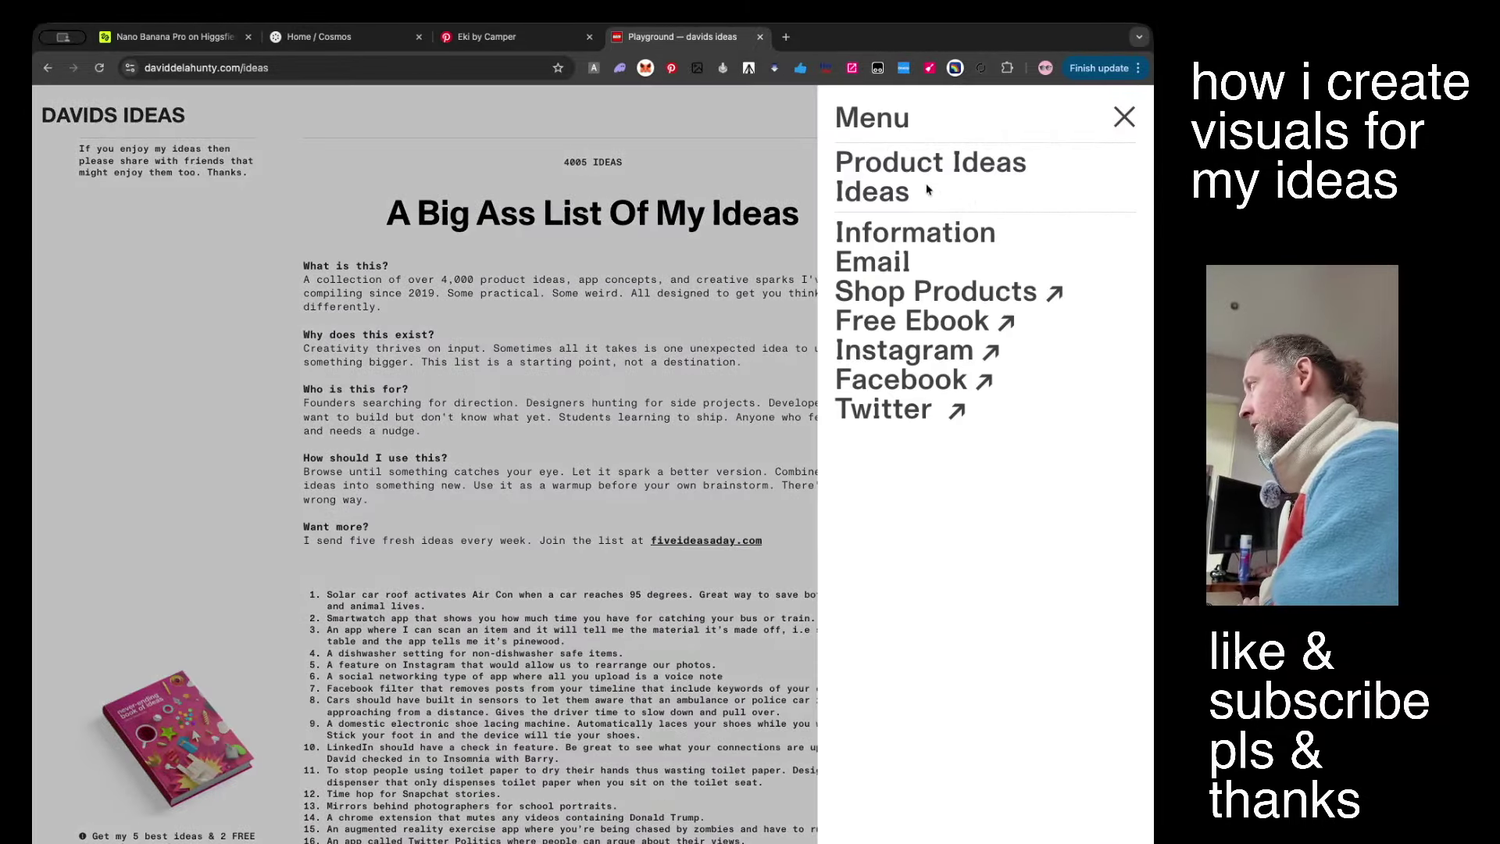
pyautogui.click(959, 301)
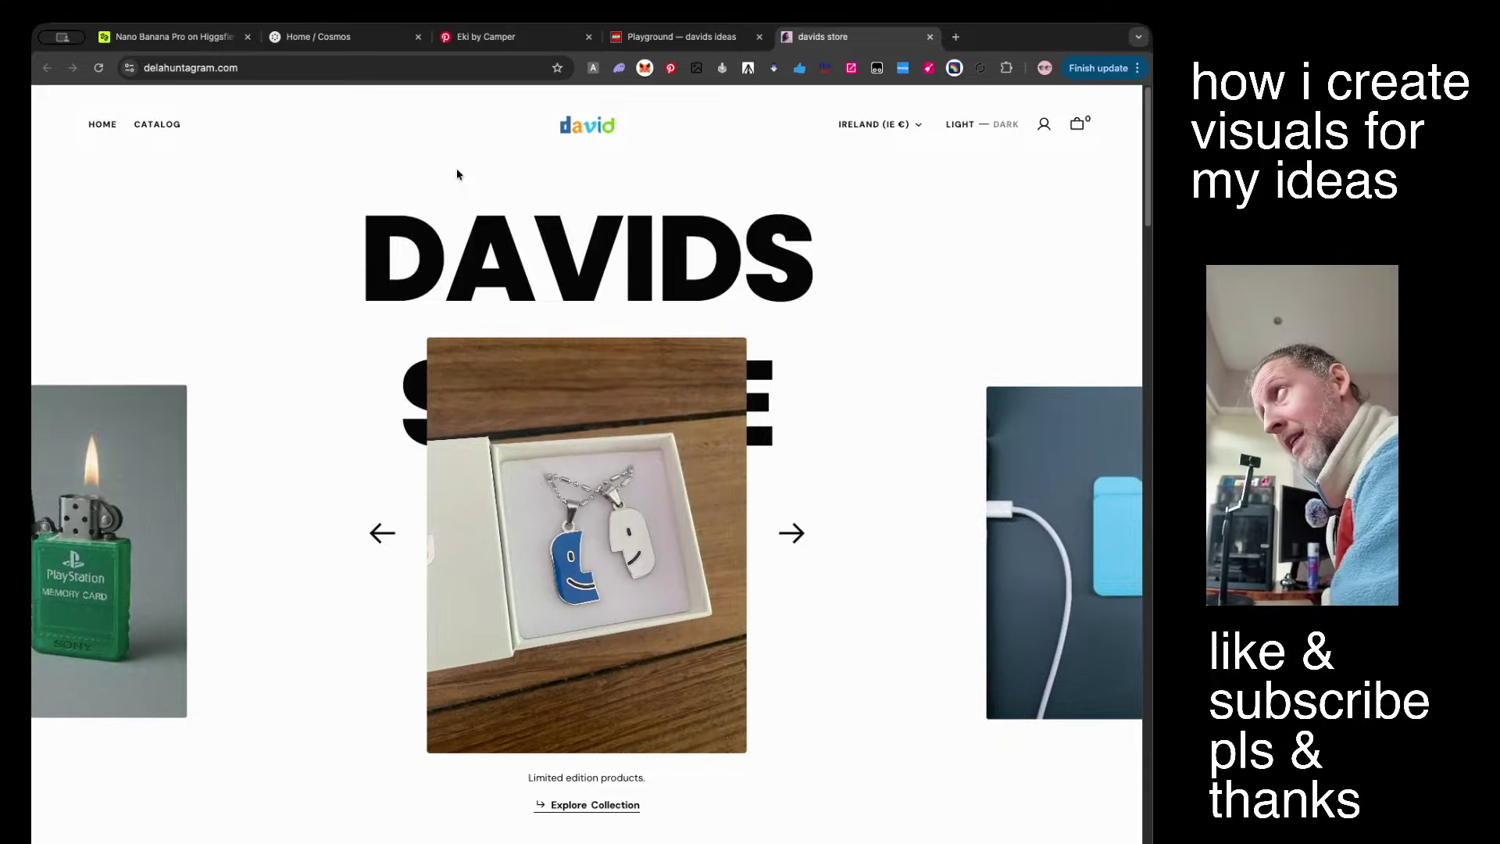
pyautogui.scroll(-15, 556, 435)
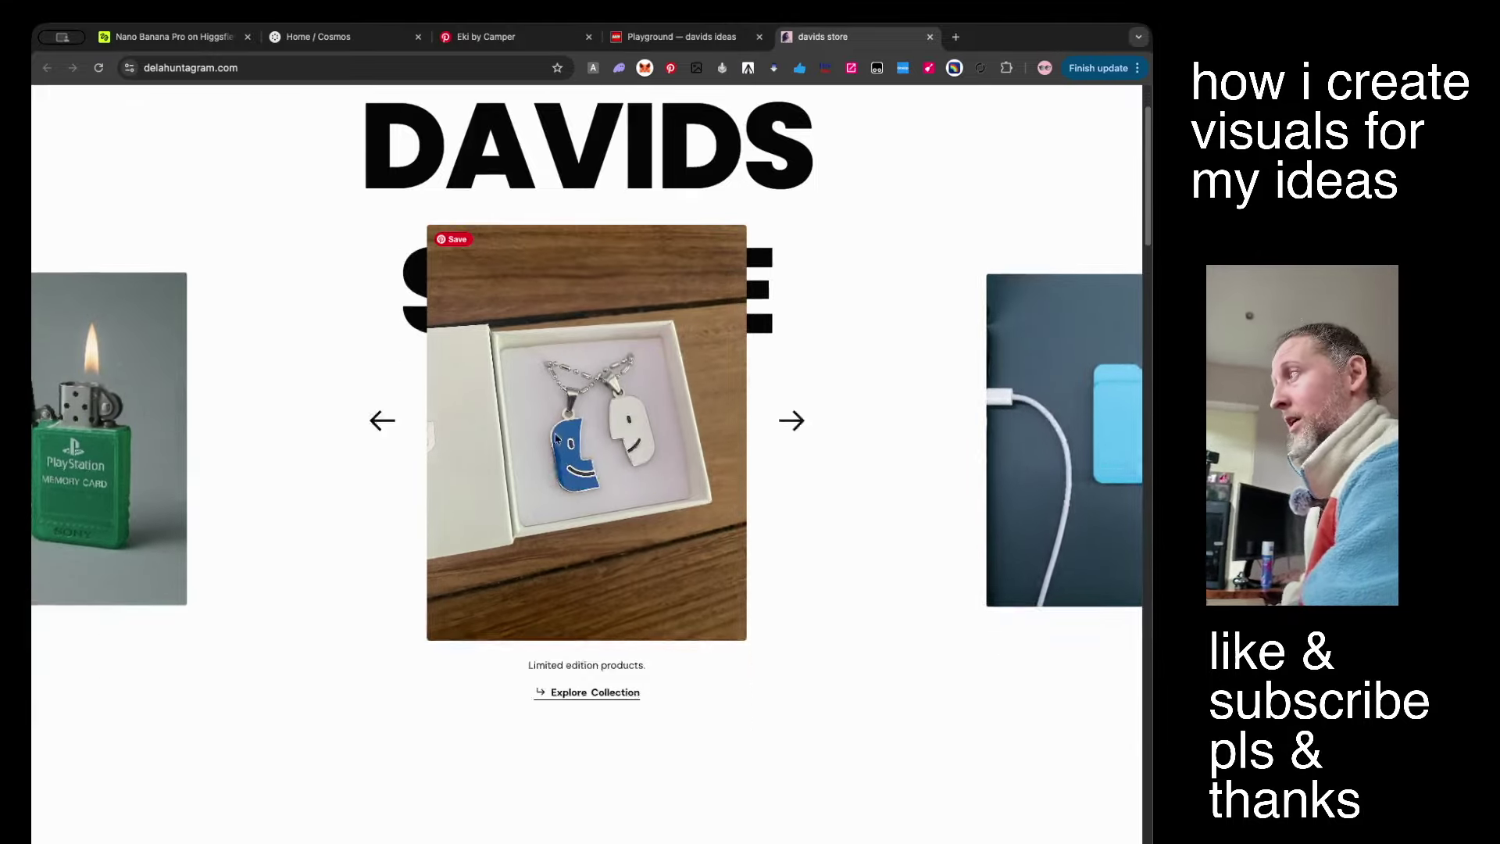
pyautogui.scroll(-1, 864, 437)
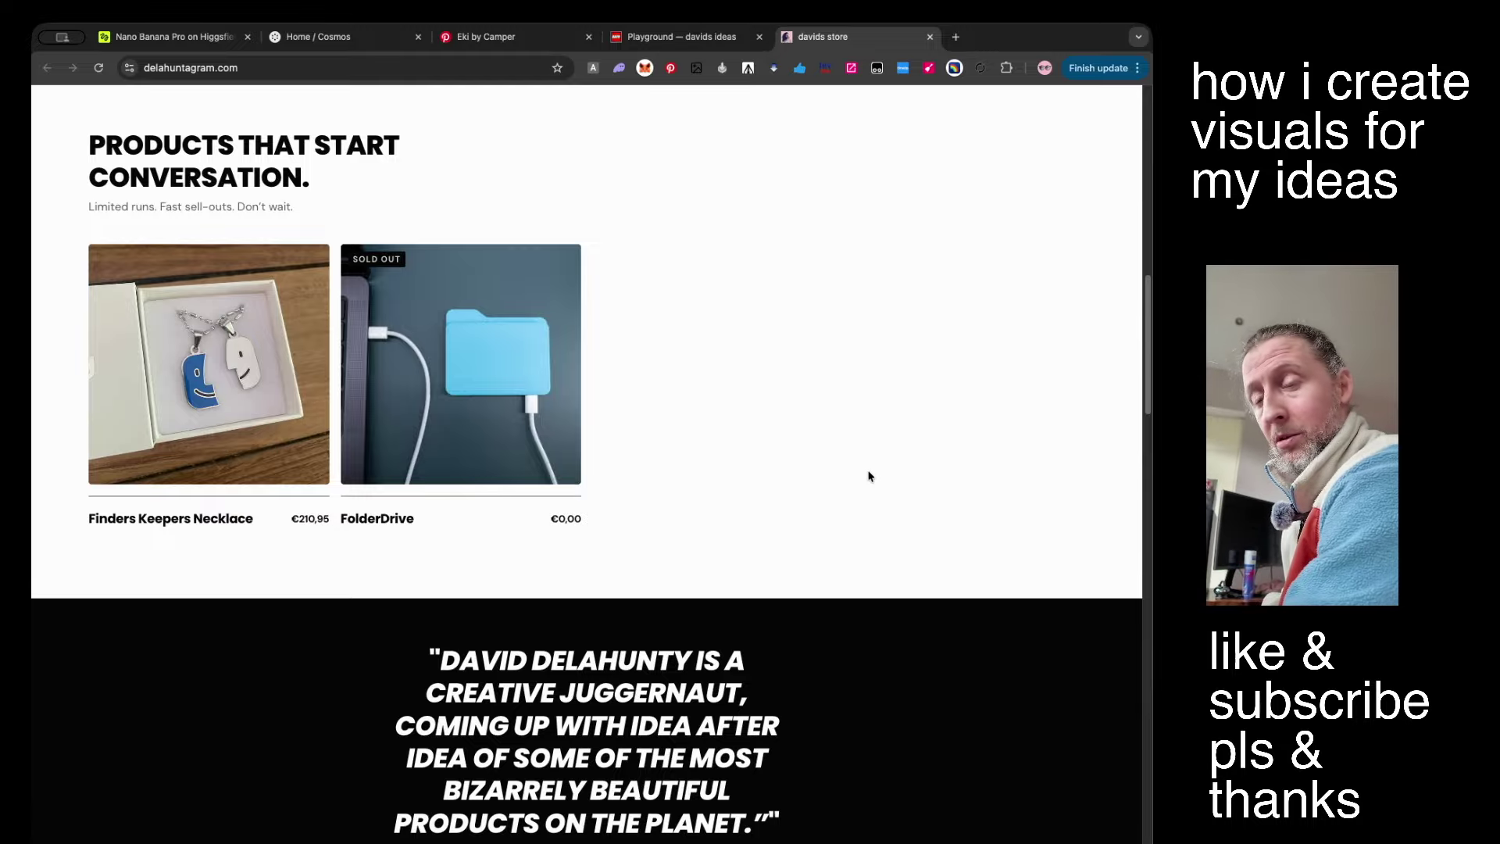
pyautogui.scroll(-1, 868, 476)
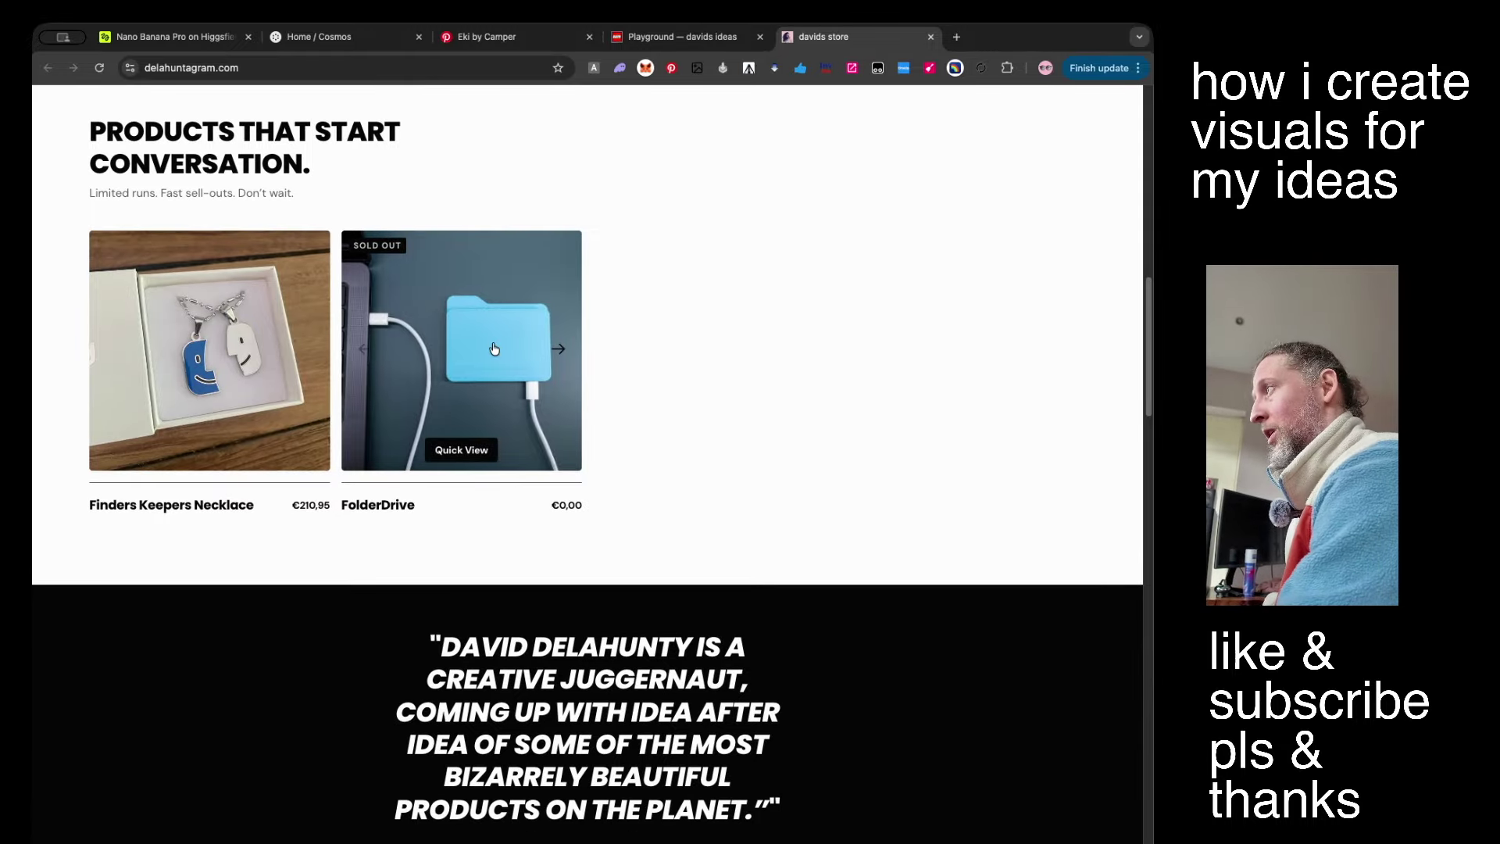
# Open the FolderDrive product page, view several of its photos and go back to the shop.
pyautogui.click(473, 354)
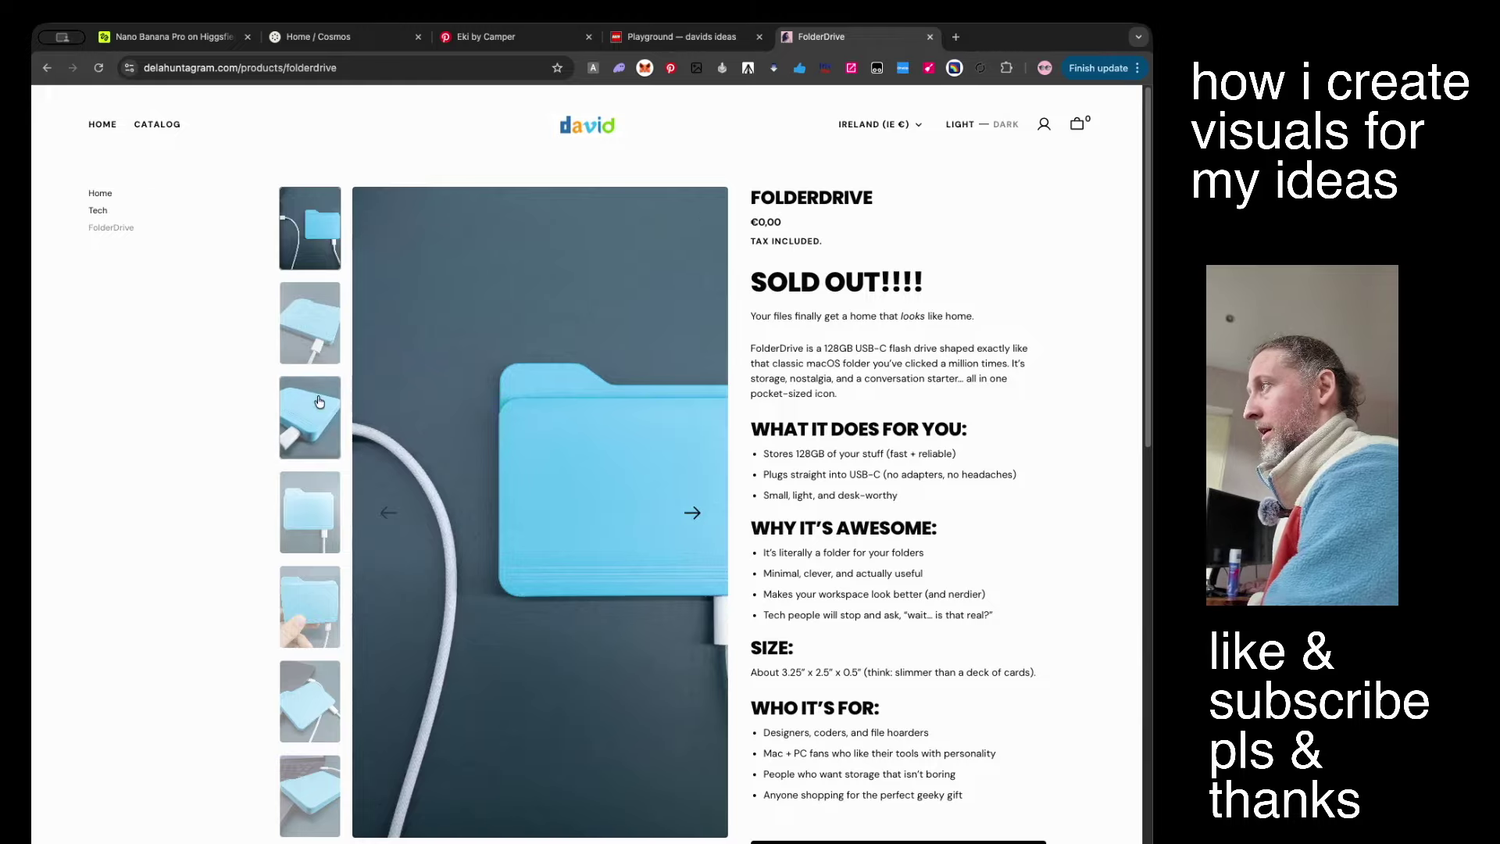
pyautogui.click(316, 546)
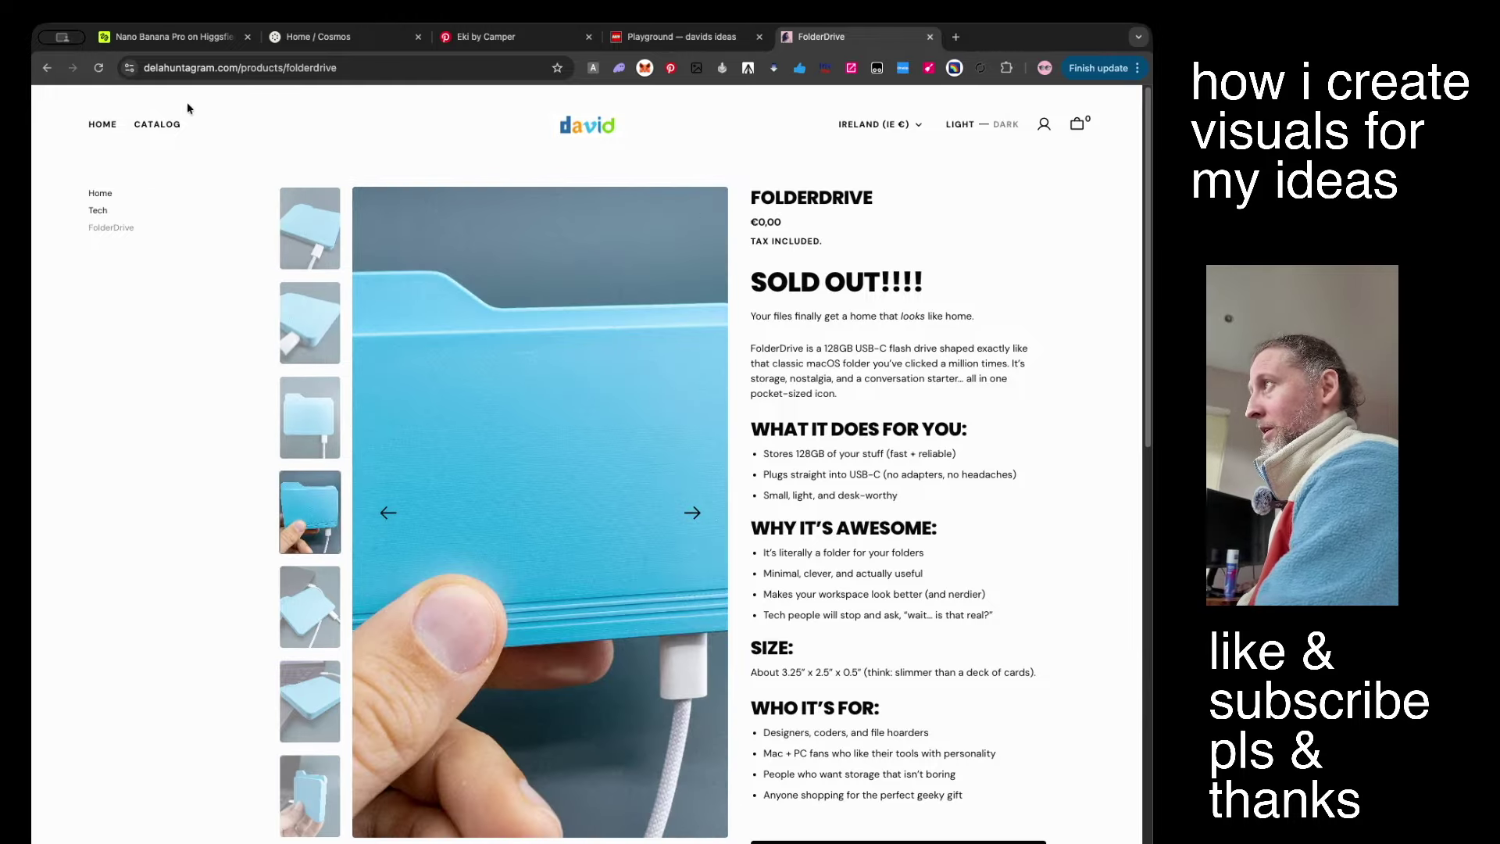
pyautogui.click(318, 248)
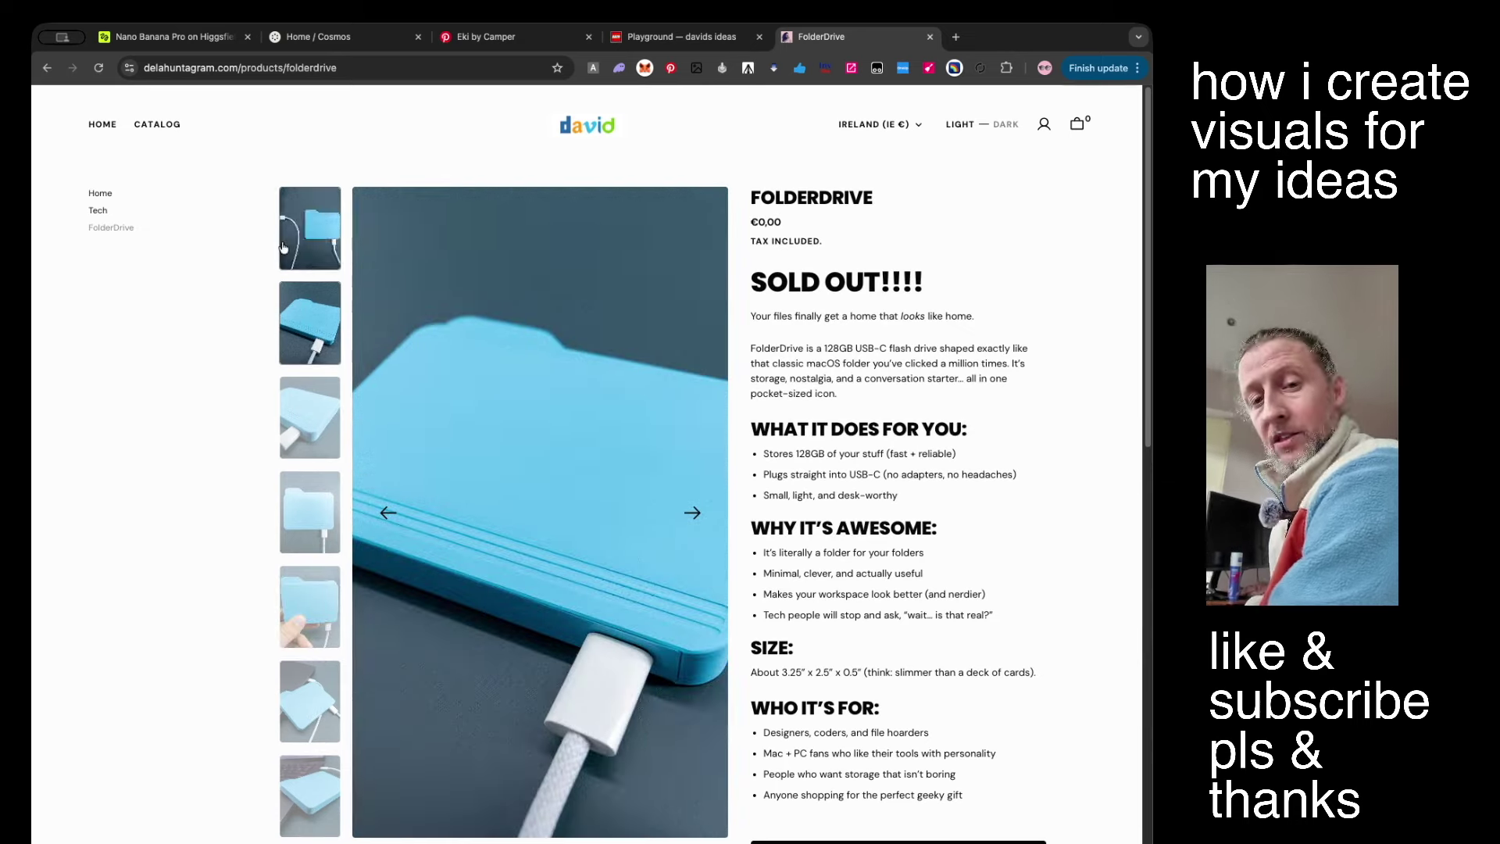
pyautogui.click(47, 68)
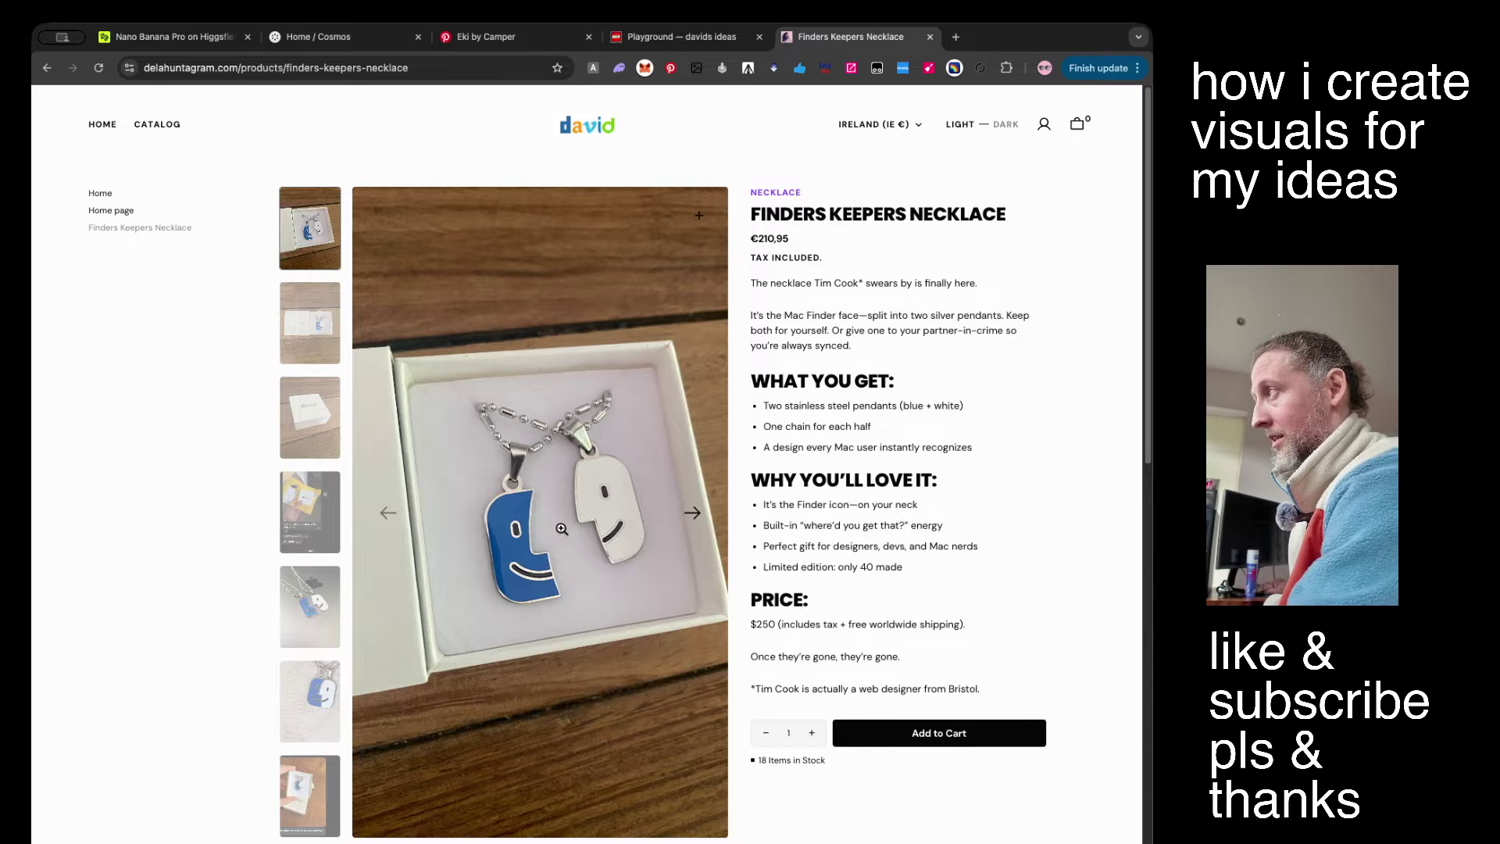
# Look through the Finders Keepers Necklace photos, including the close-ups, packaging and customer message shots.
pyautogui.click(336, 596)
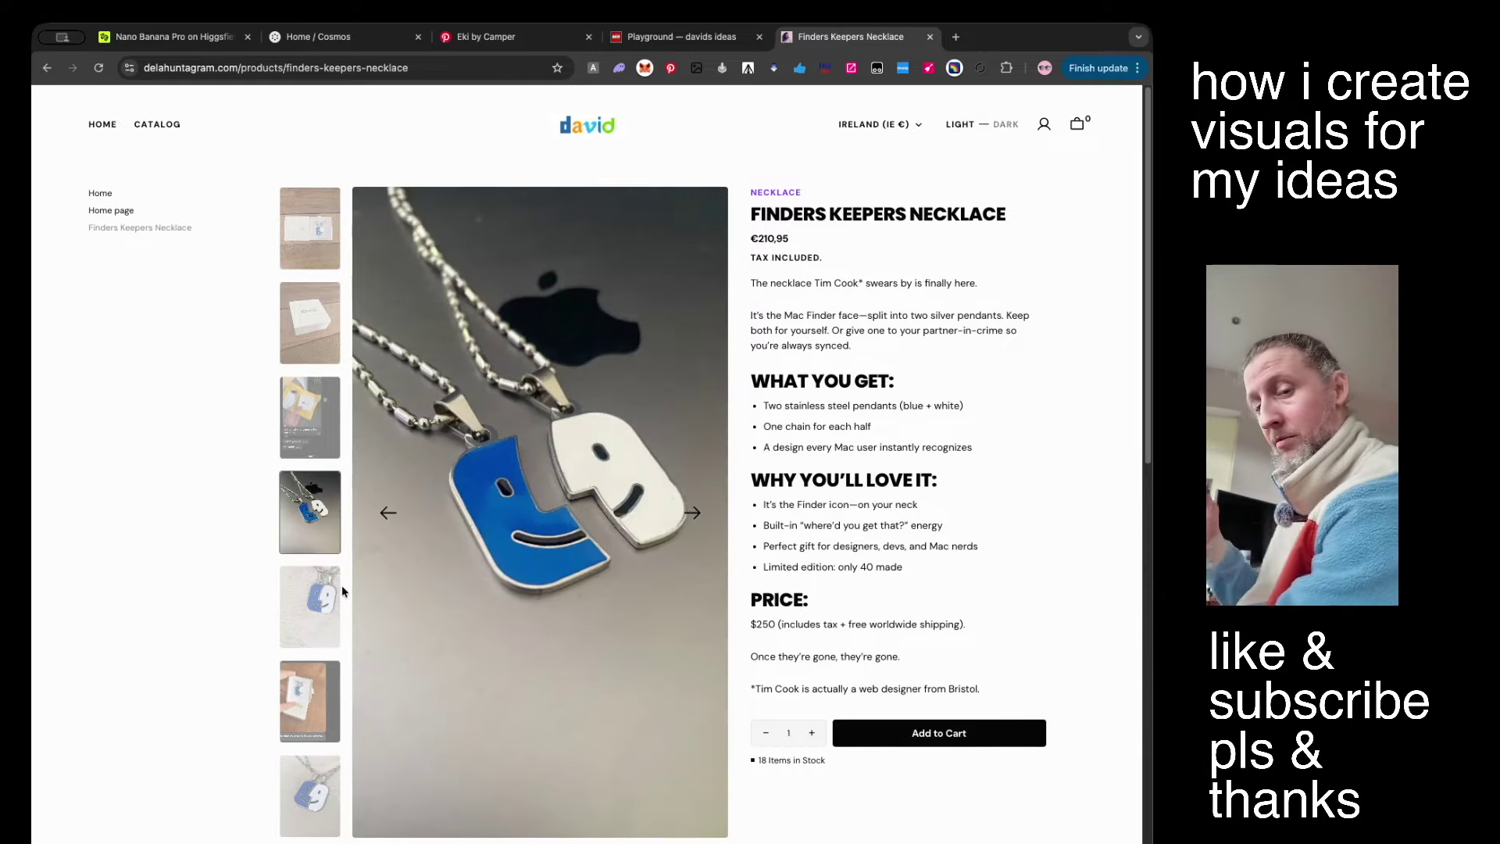
pyautogui.click(339, 586)
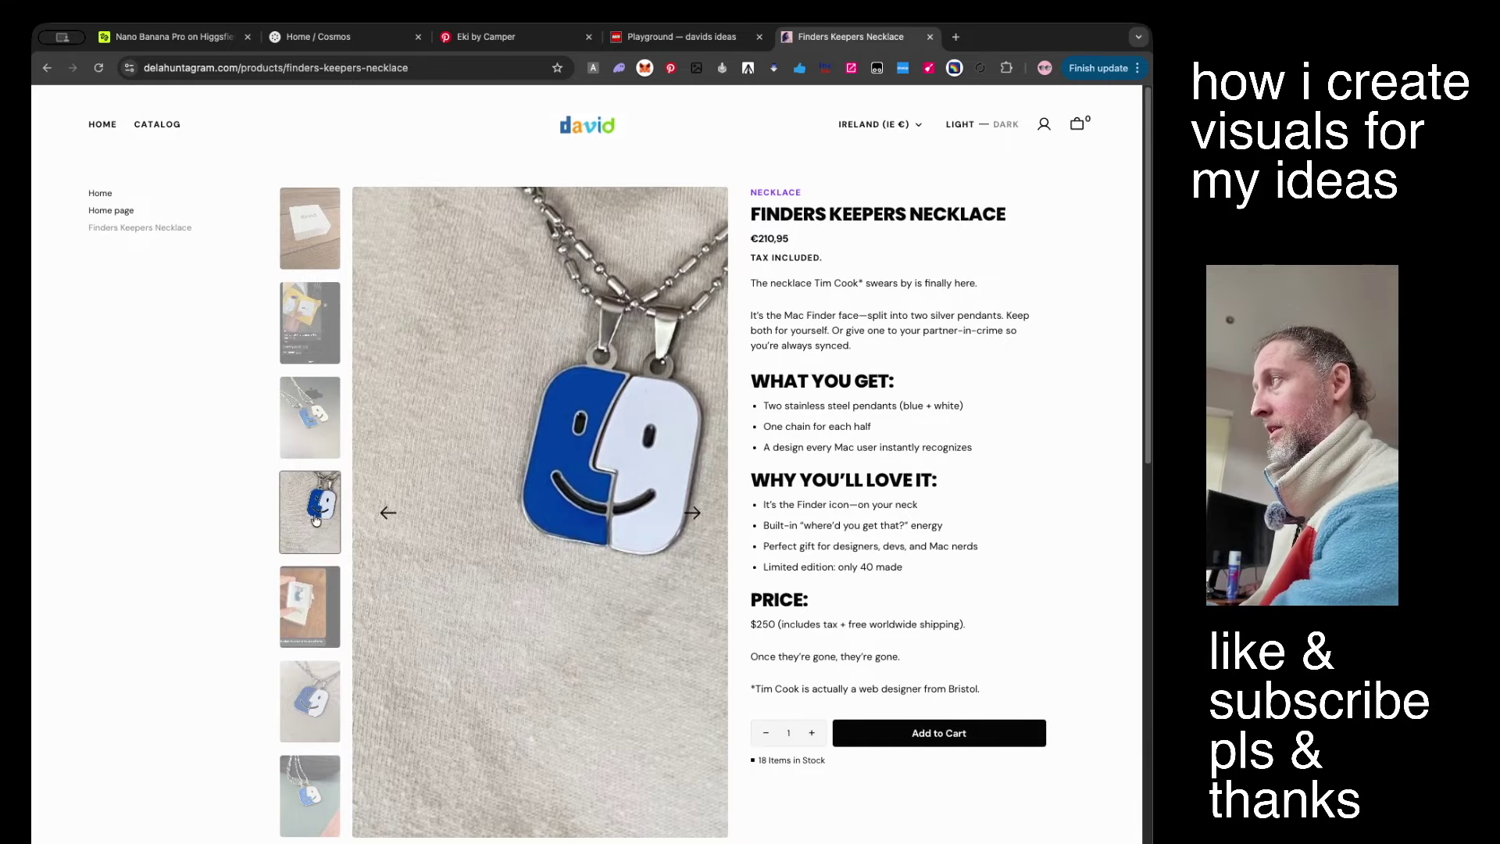
pyautogui.scroll(-1, 301, 687)
pyautogui.click(310, 681)
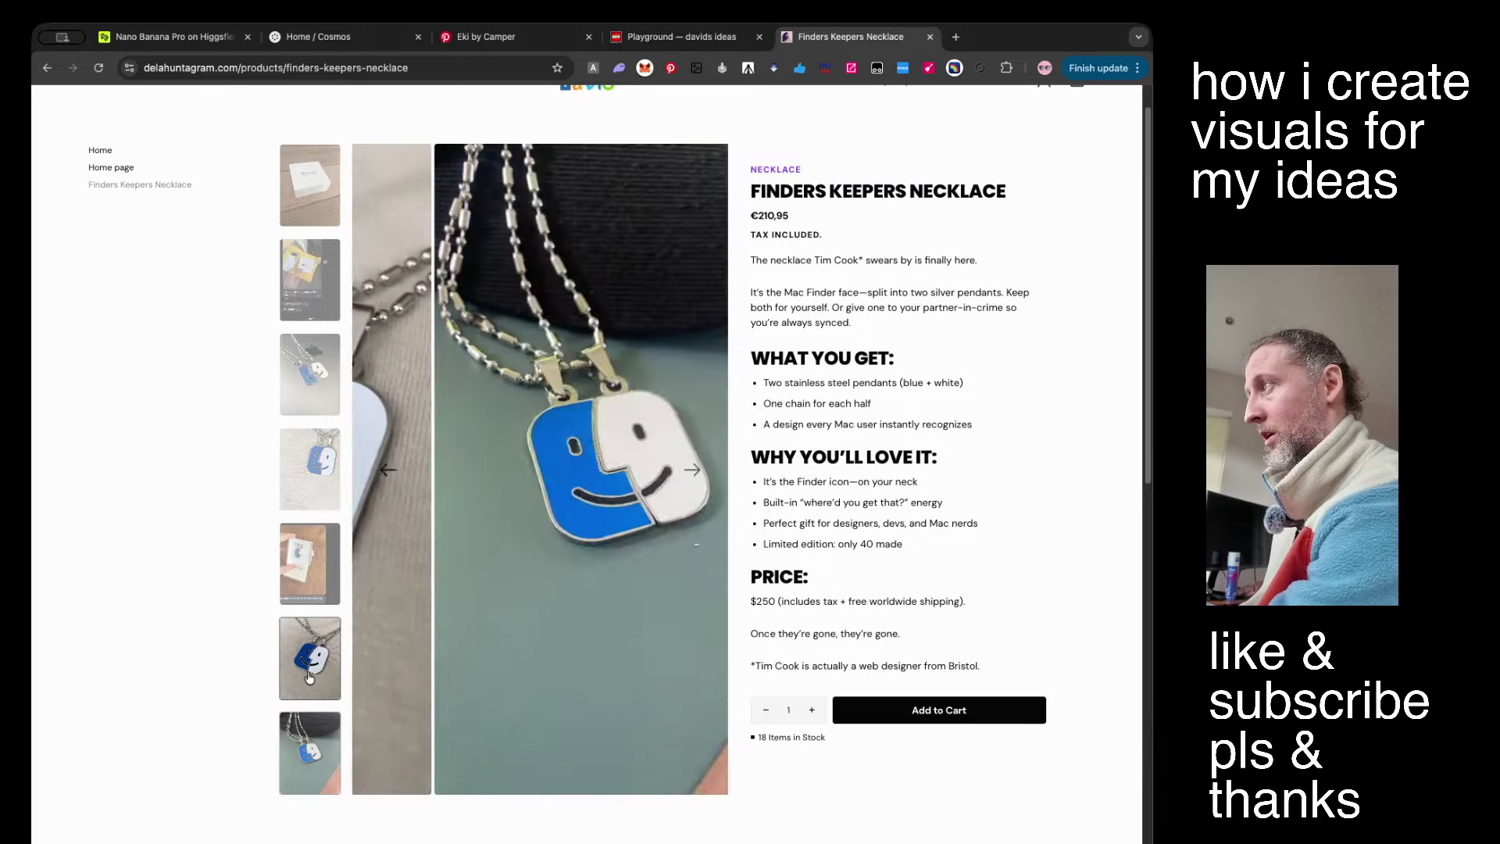
pyautogui.click(309, 587)
pyautogui.scroll(-4, 308, 588)
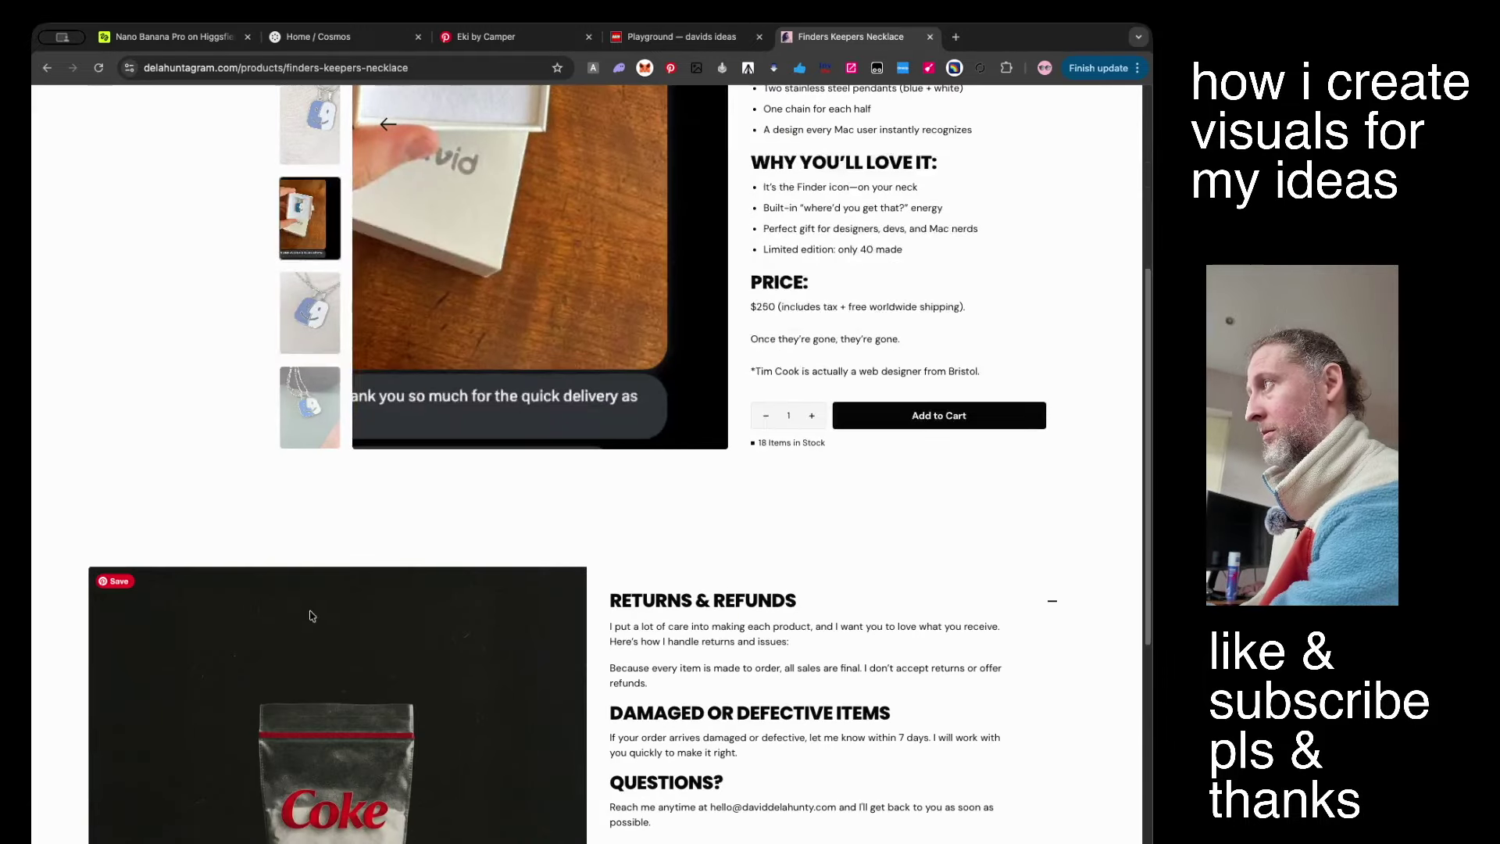
pyautogui.scroll(4, 312, 615)
pyautogui.click(310, 512)
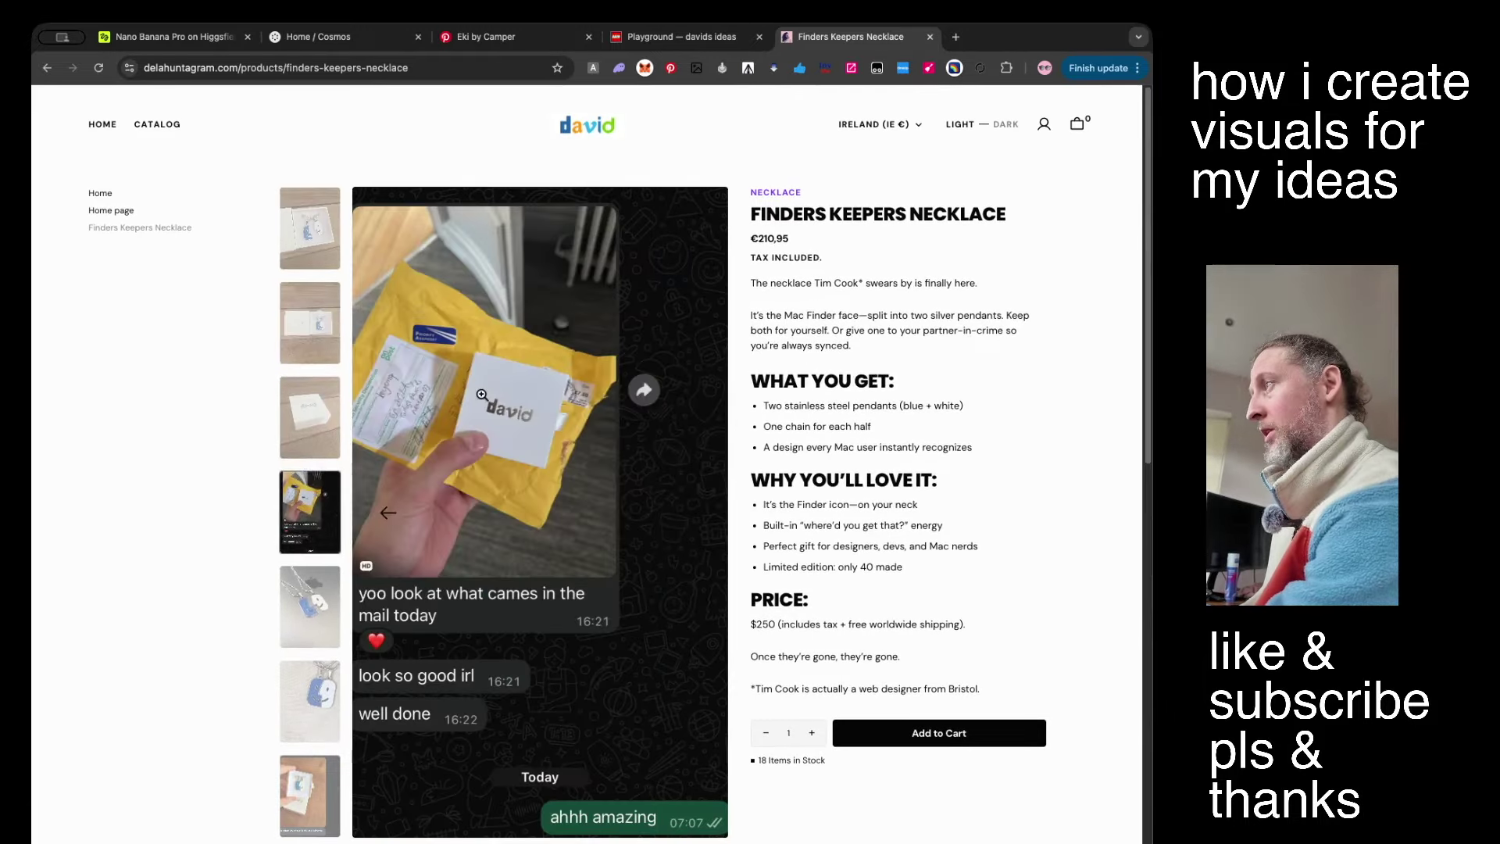
# Return to Higgsfield and compare the newest snapshot-style boots image with the neighbouring studio-style boots at full size.
pyautogui.click(199, 36)
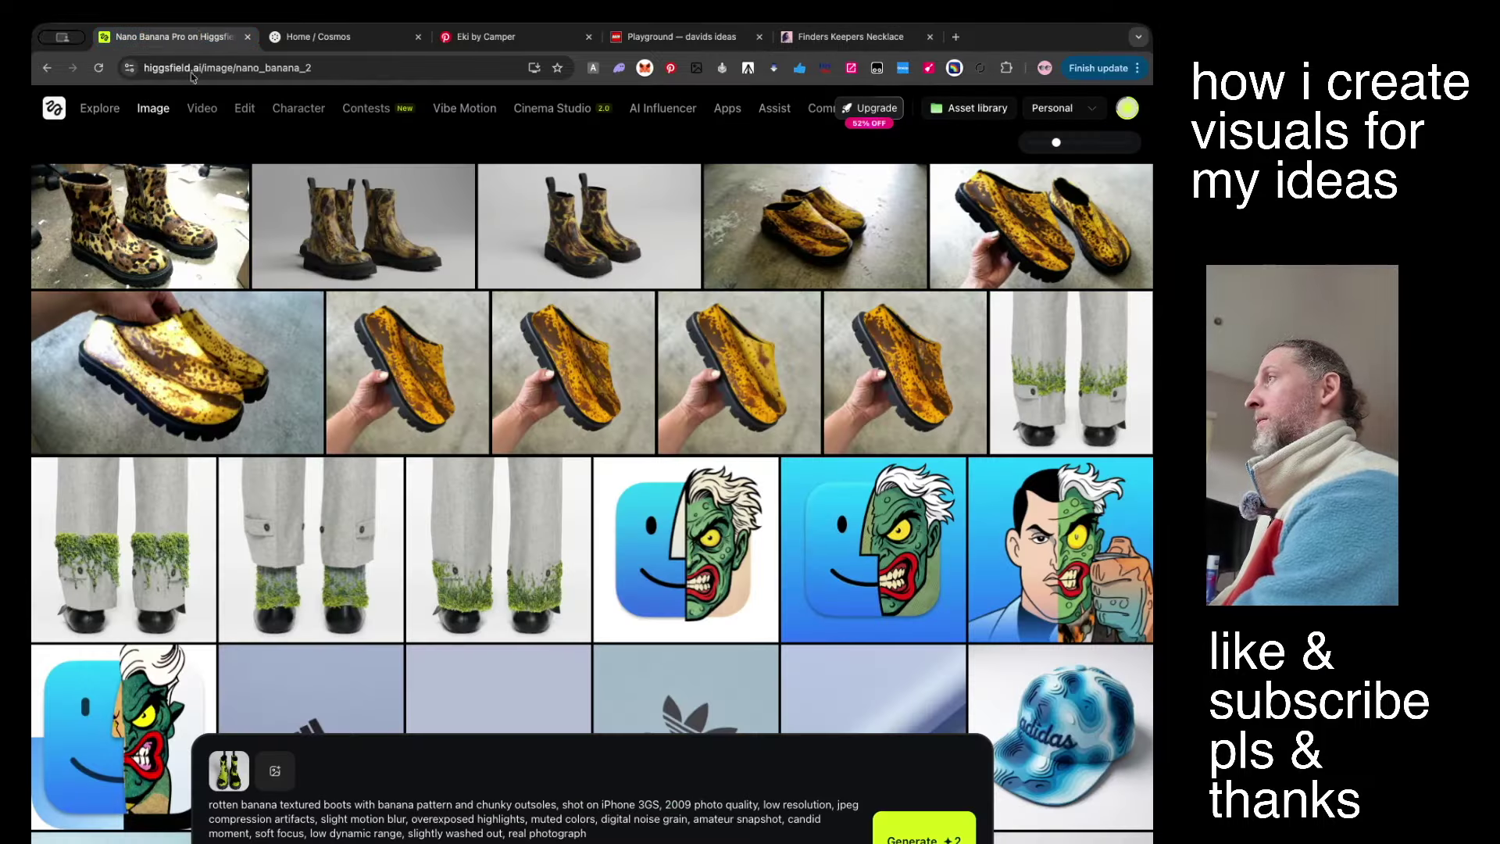
pyautogui.click(154, 225)
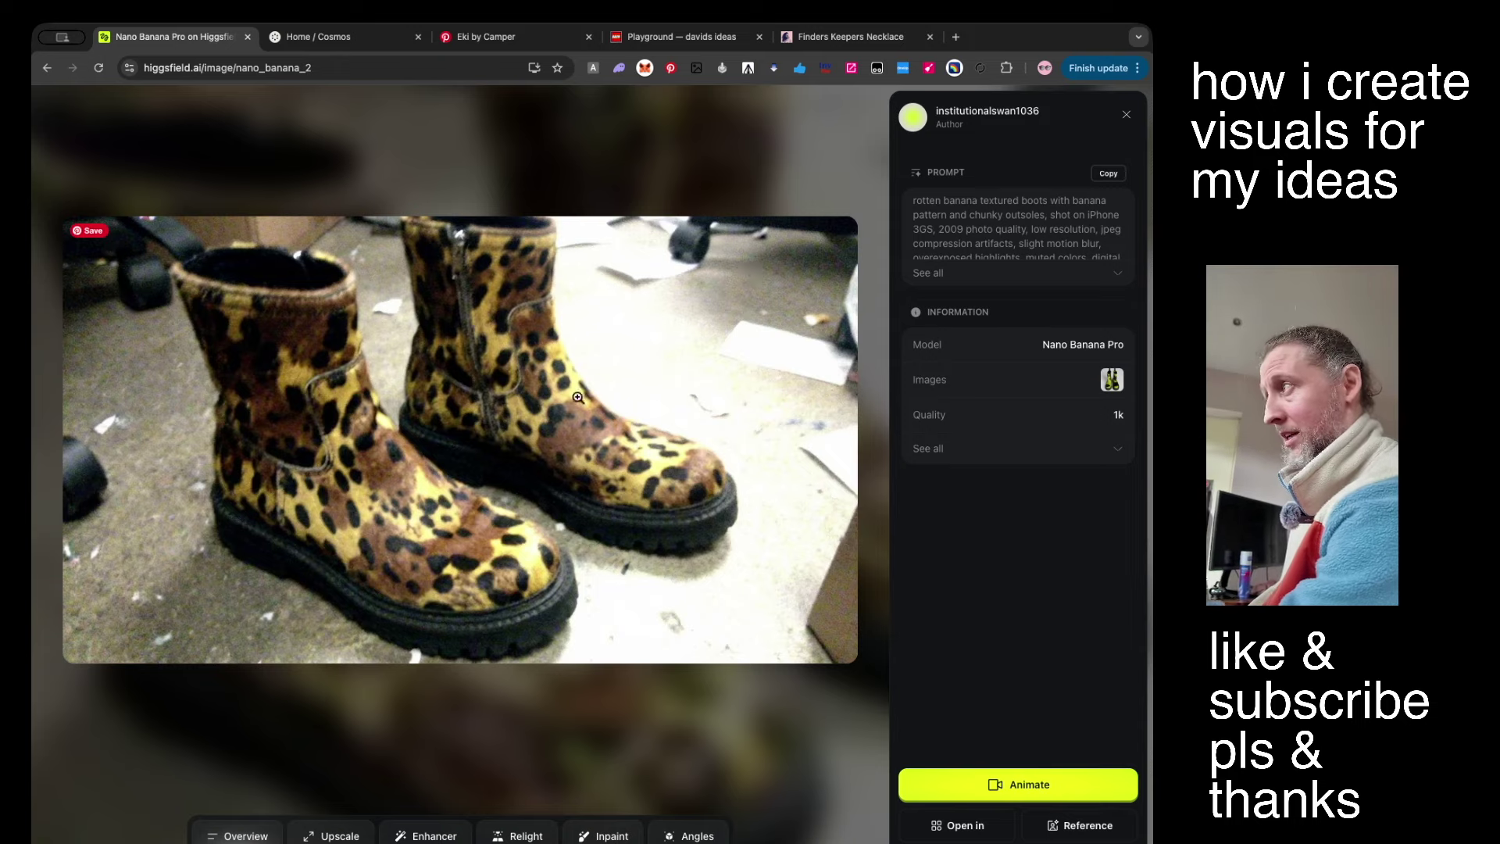
pyautogui.click(750, 159)
pyautogui.click(168, 247)
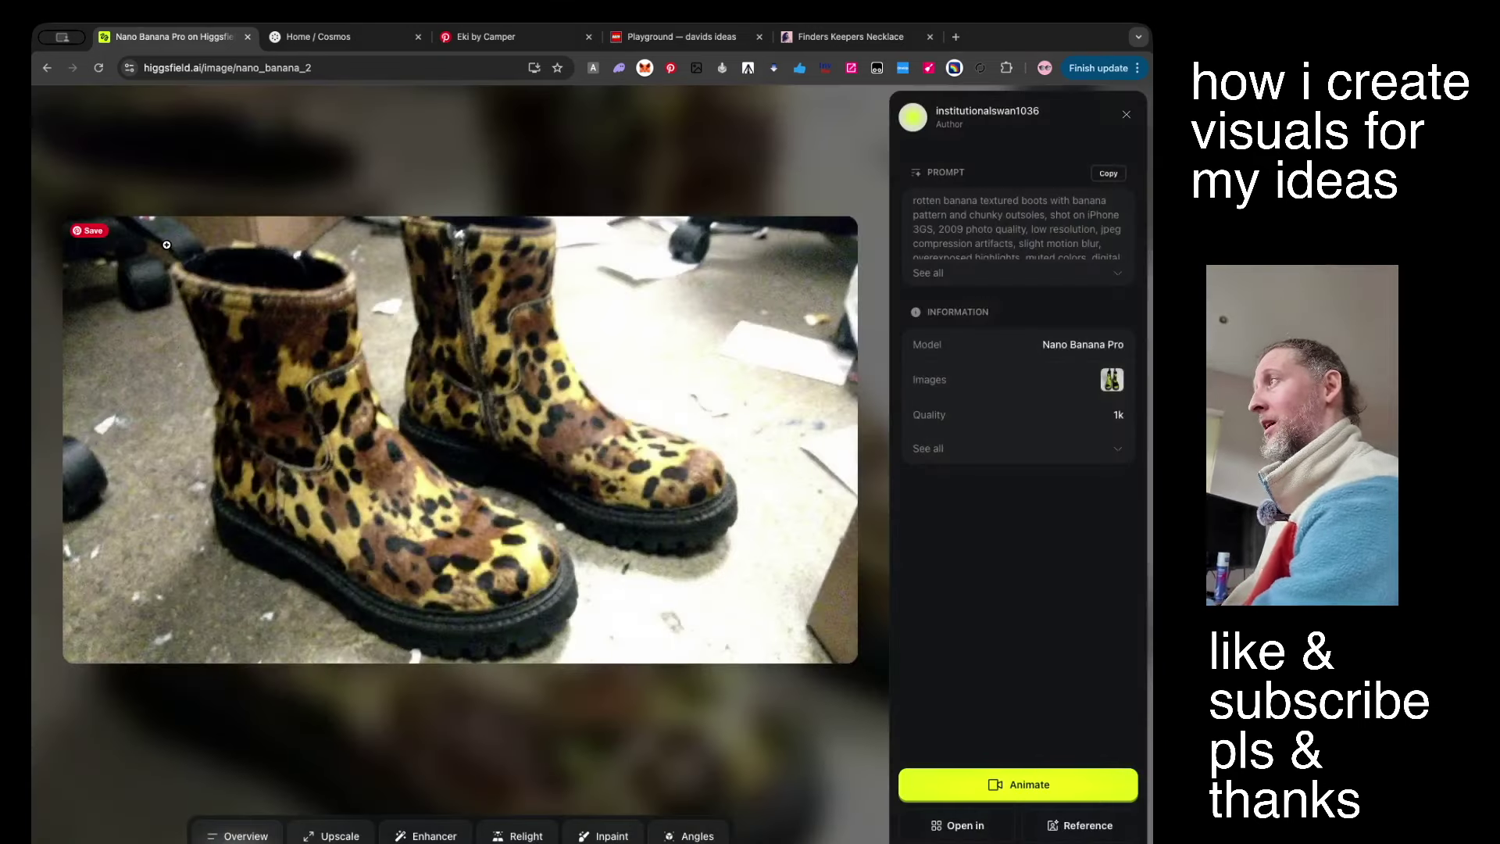
pyautogui.press('Right')
pyautogui.press('Left')
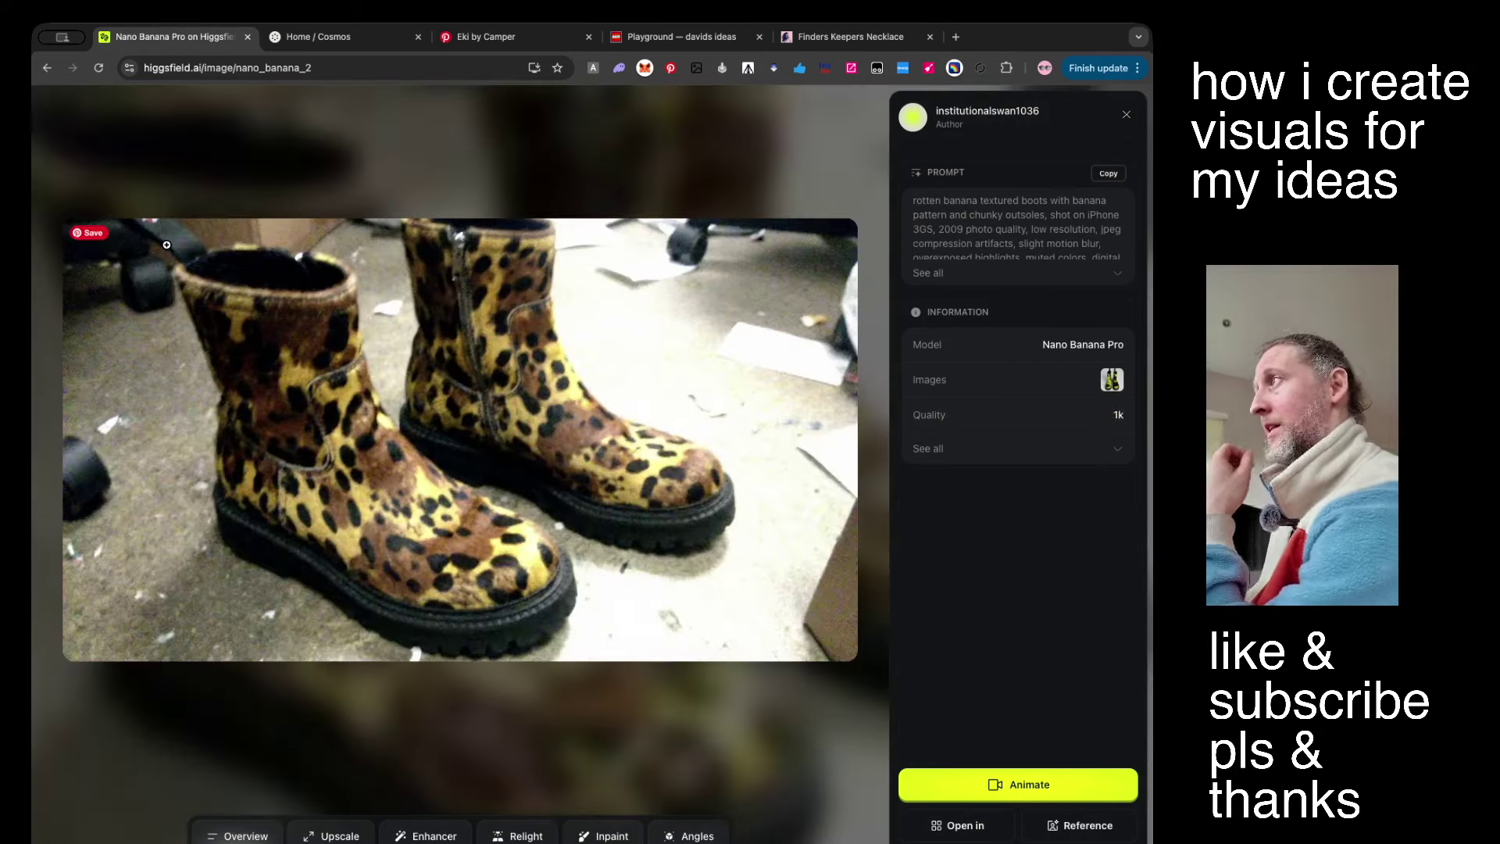
pyautogui.press('Escape')
pyautogui.click(260, 238)
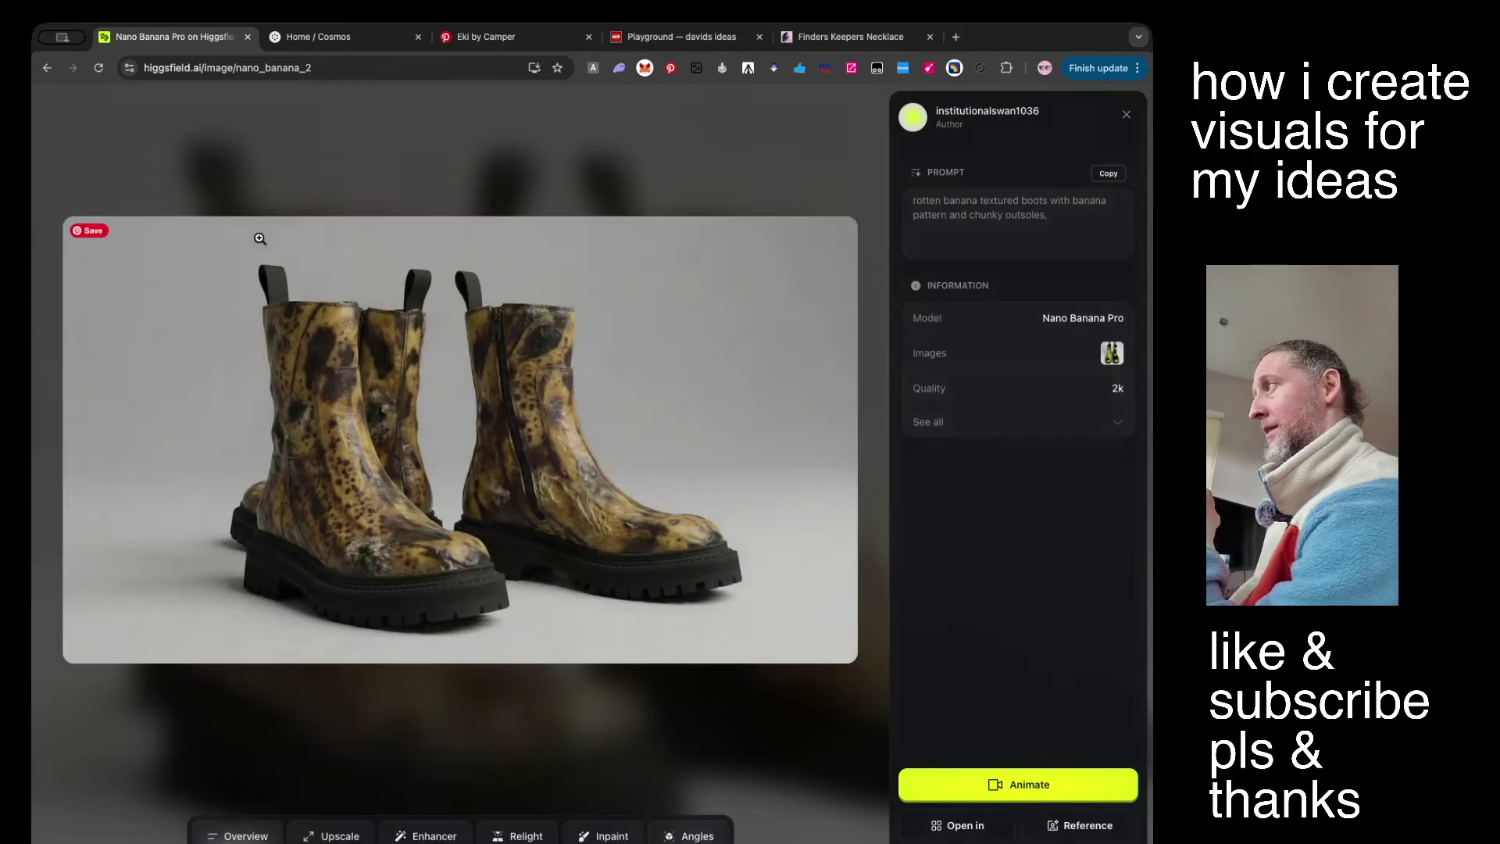
pyautogui.press('Left')
pyautogui.press('Right')
pyautogui.press('Left')
pyautogui.press('Escape')
# Check the Pinterest boots pin briefly and browse the Cosmos feed back up to its beginning.
pyautogui.moveTo(184, 119)
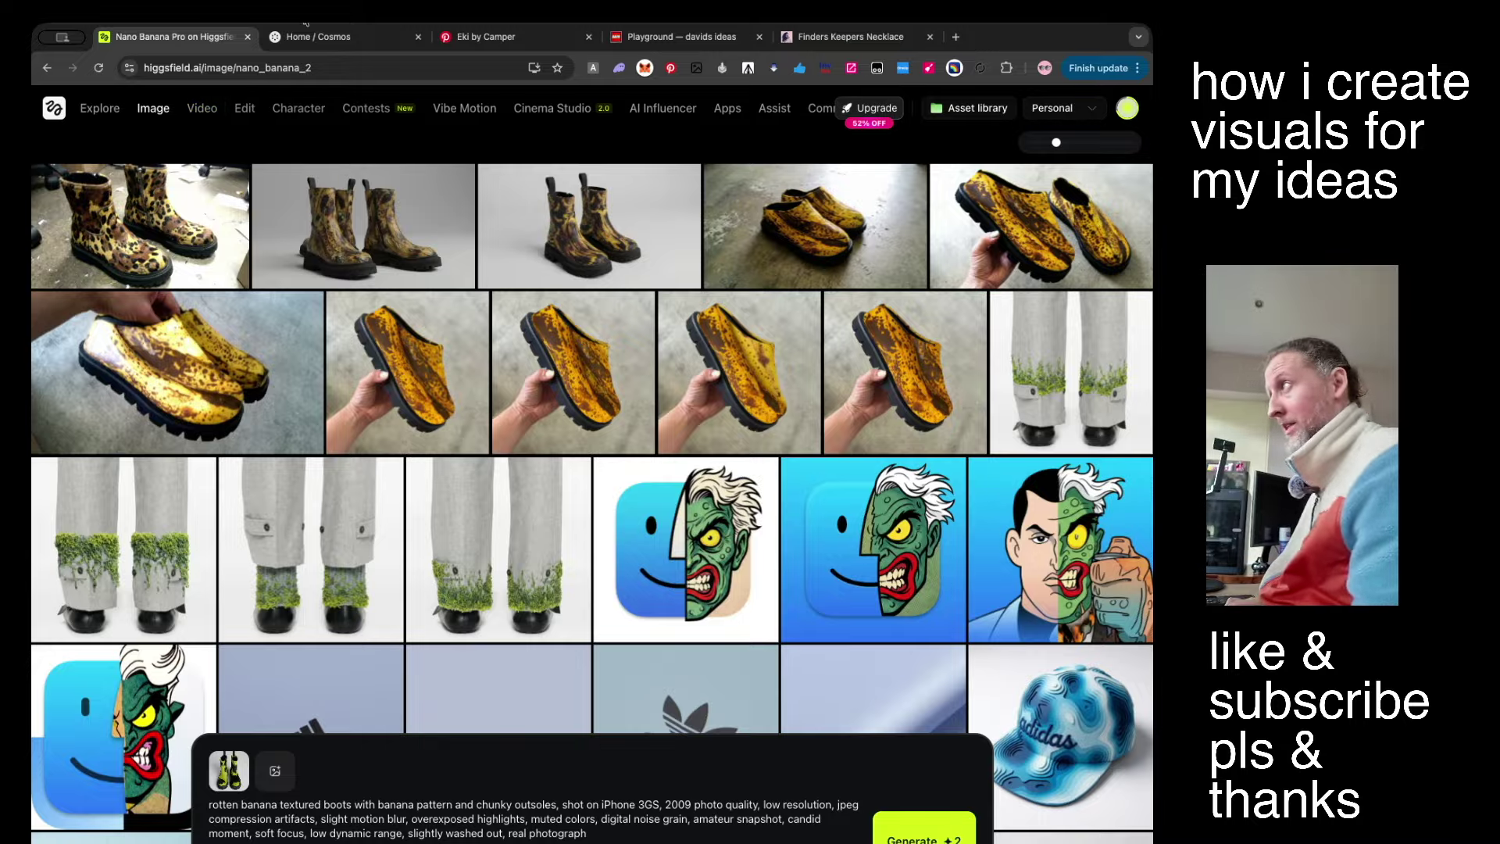
pyautogui.click(339, 37)
pyautogui.click(485, 37)
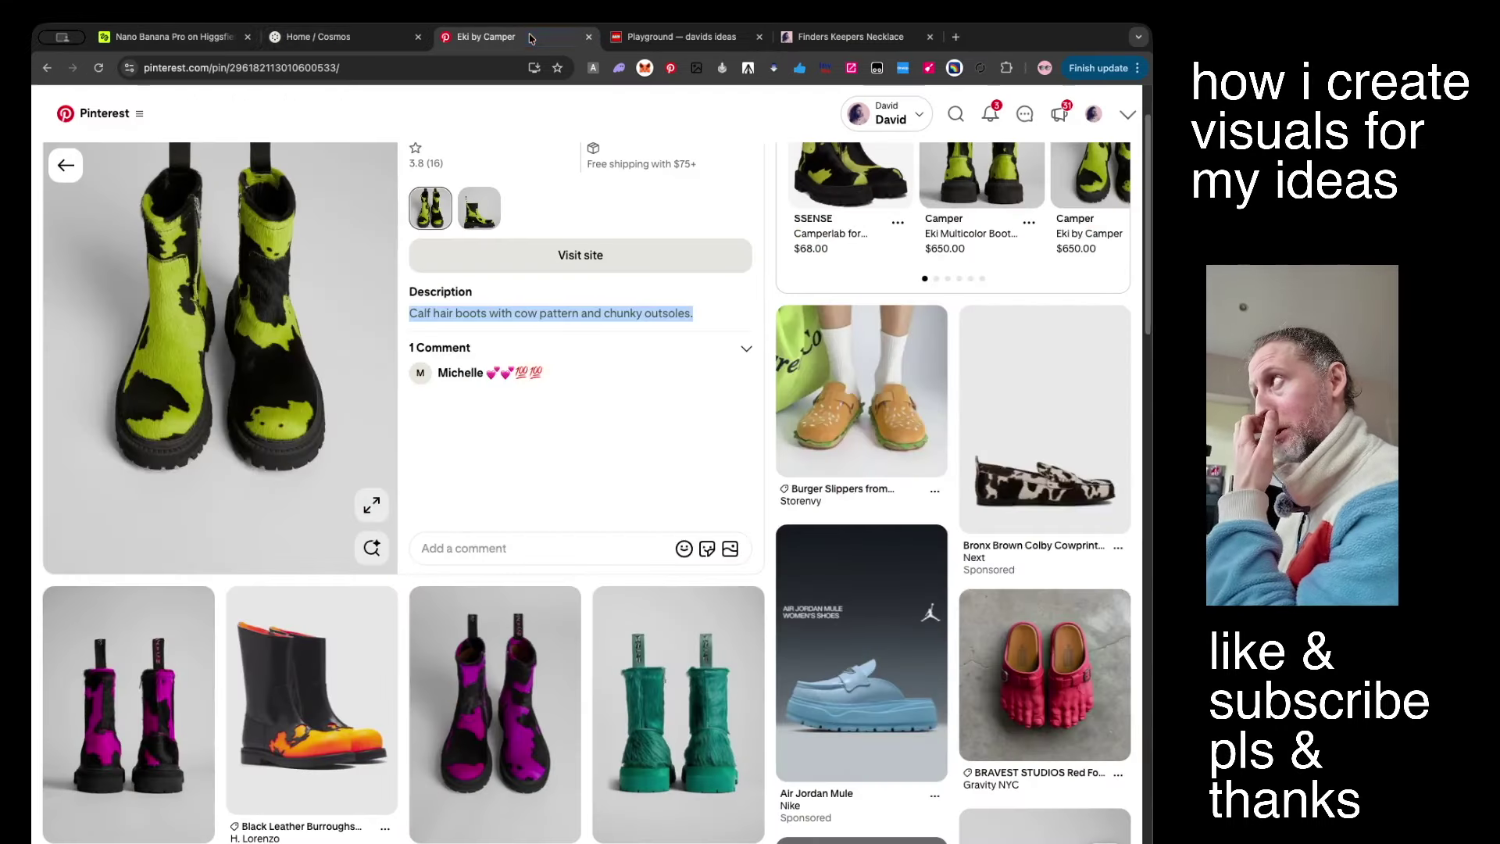
pyautogui.click(372, 41)
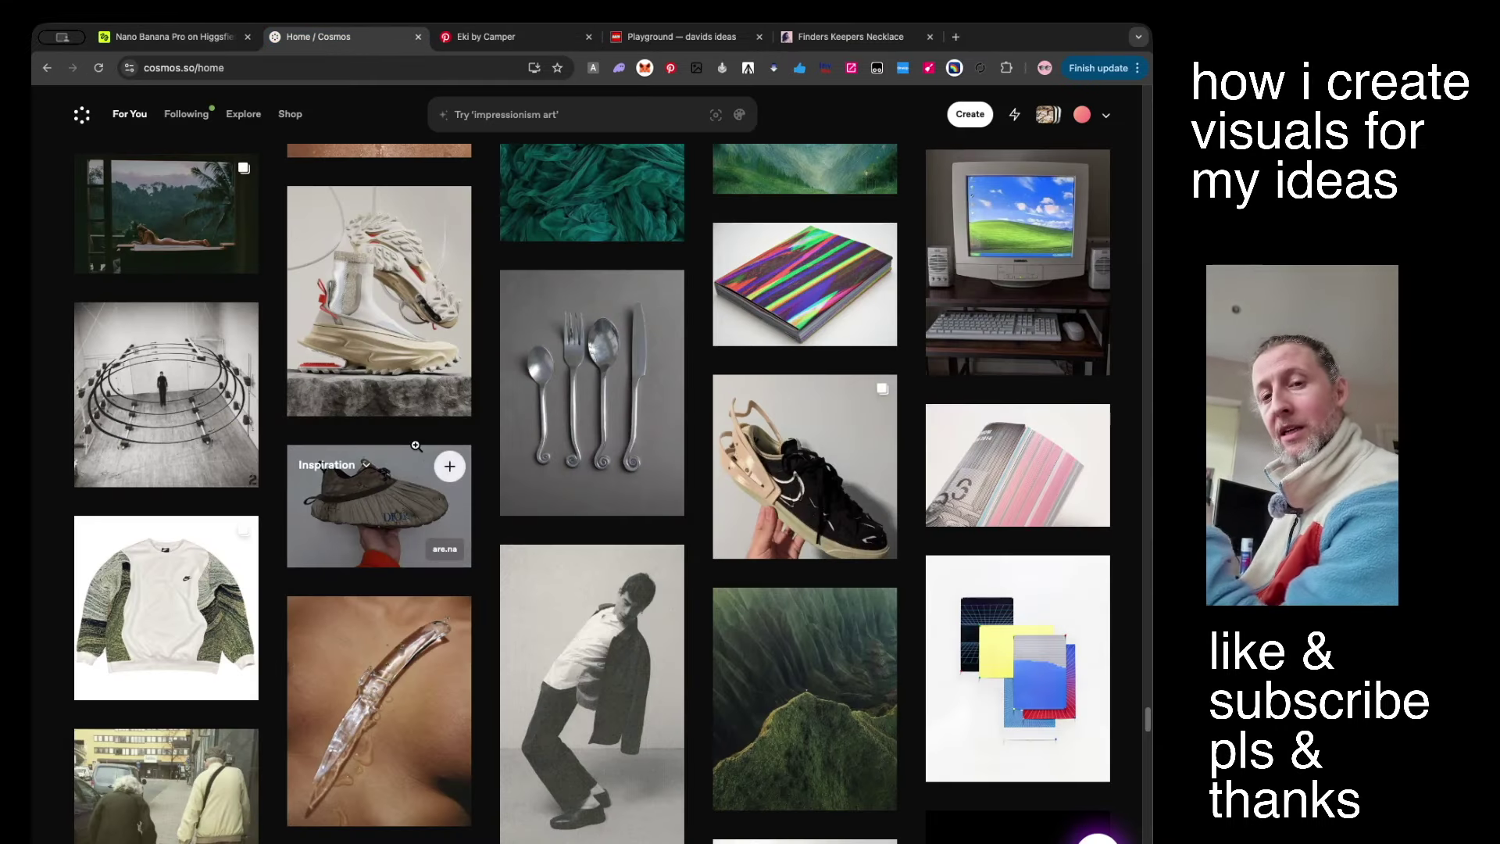
pyautogui.scroll(15, 483, 469)
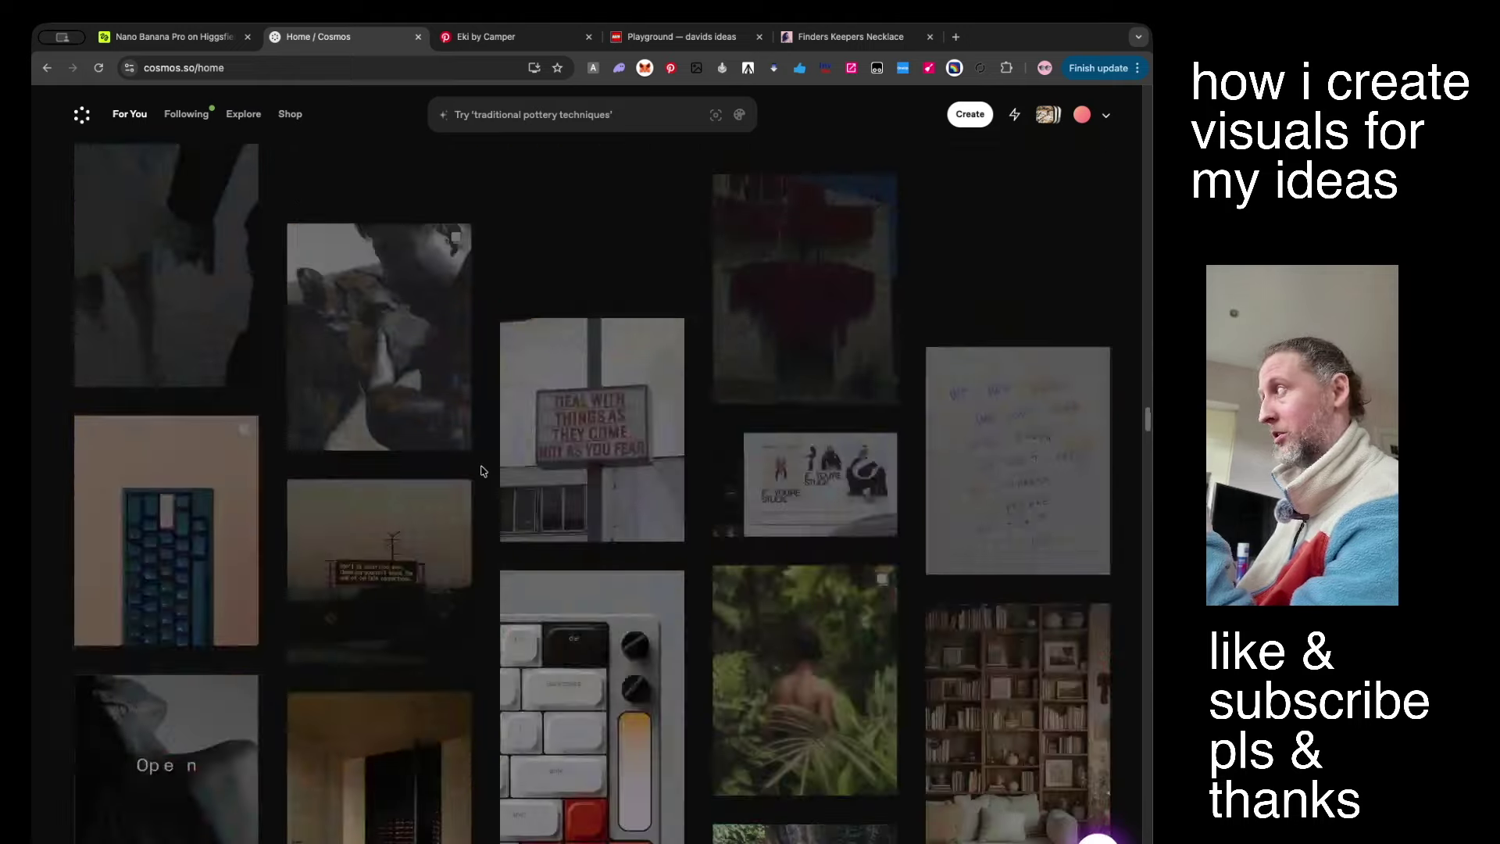
pyautogui.scroll(15, 482, 471)
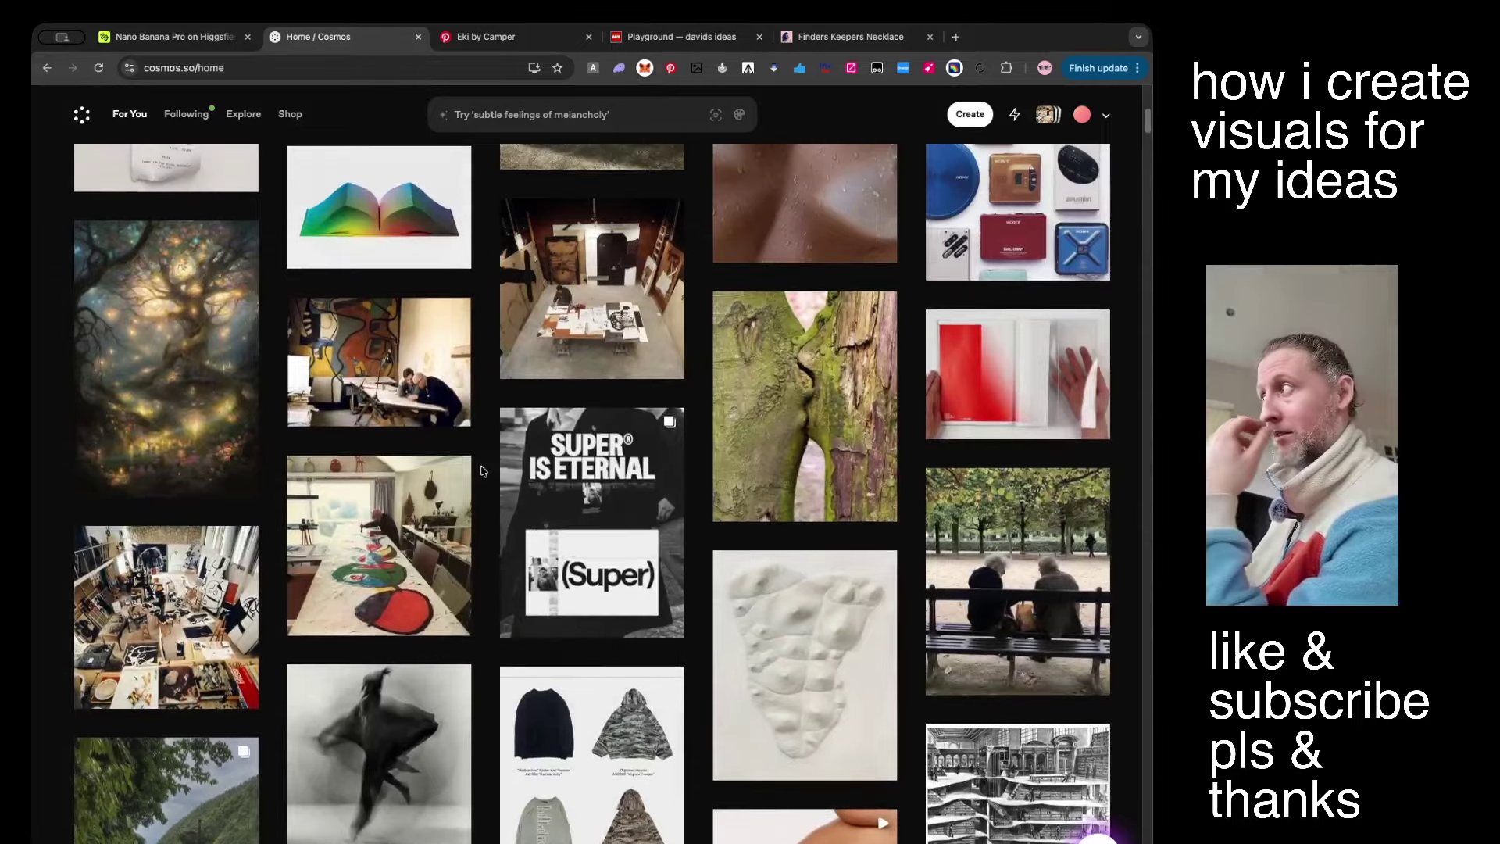
pyautogui.scroll(5, 482, 471)
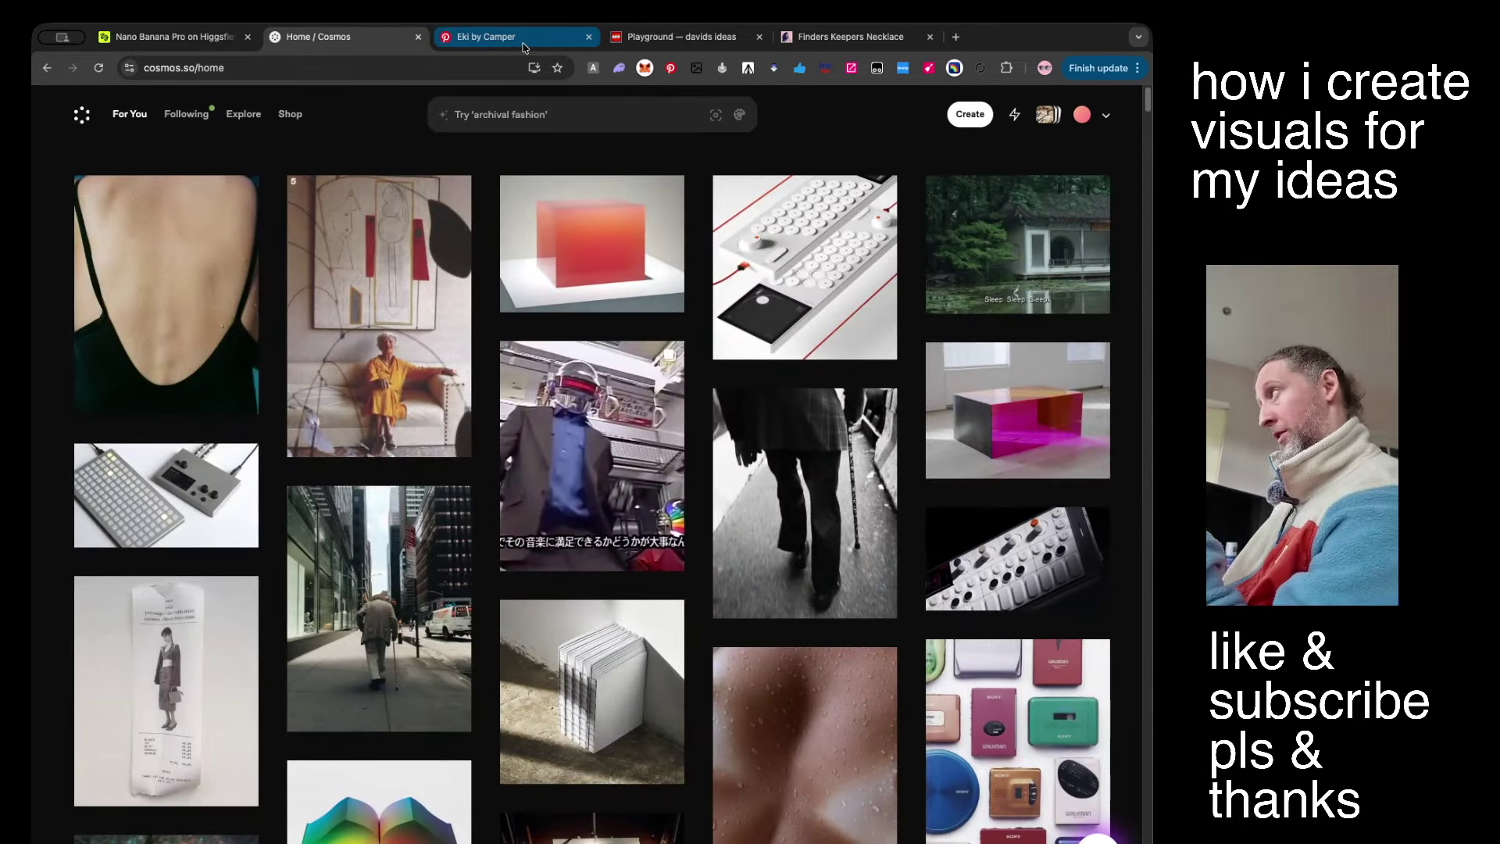
# Search Google Images for "rotten banana texture" in a new tab.
pyautogui.press('super+t')
pyautogui.write('rott')
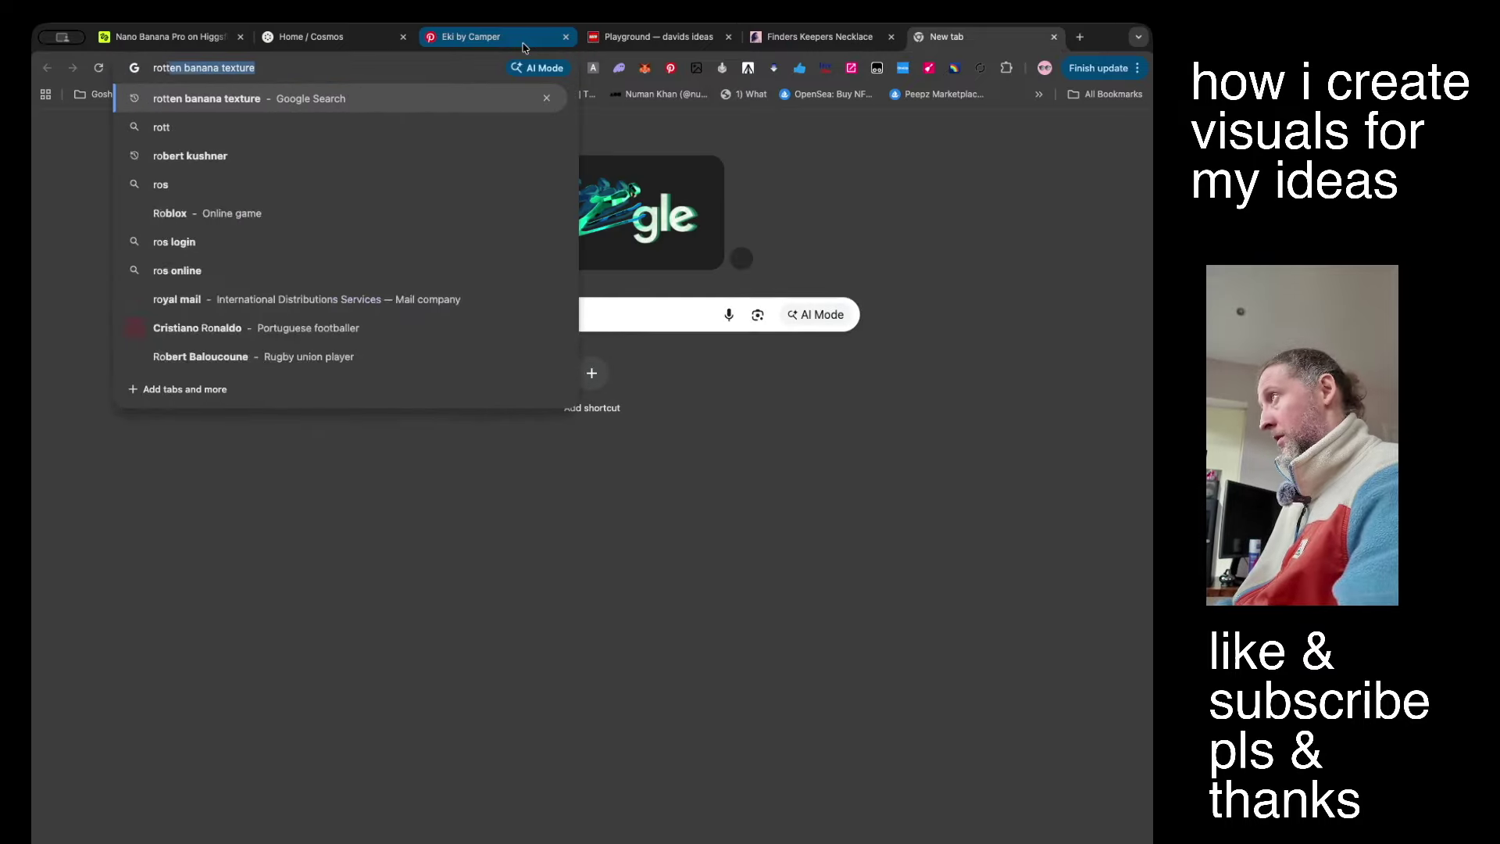
pyautogui.write('en ba')
pyautogui.write('tt')
pyautogui.press('BackSpace')
pyautogui.press('BackSpace')
pyautogui.write('nna')
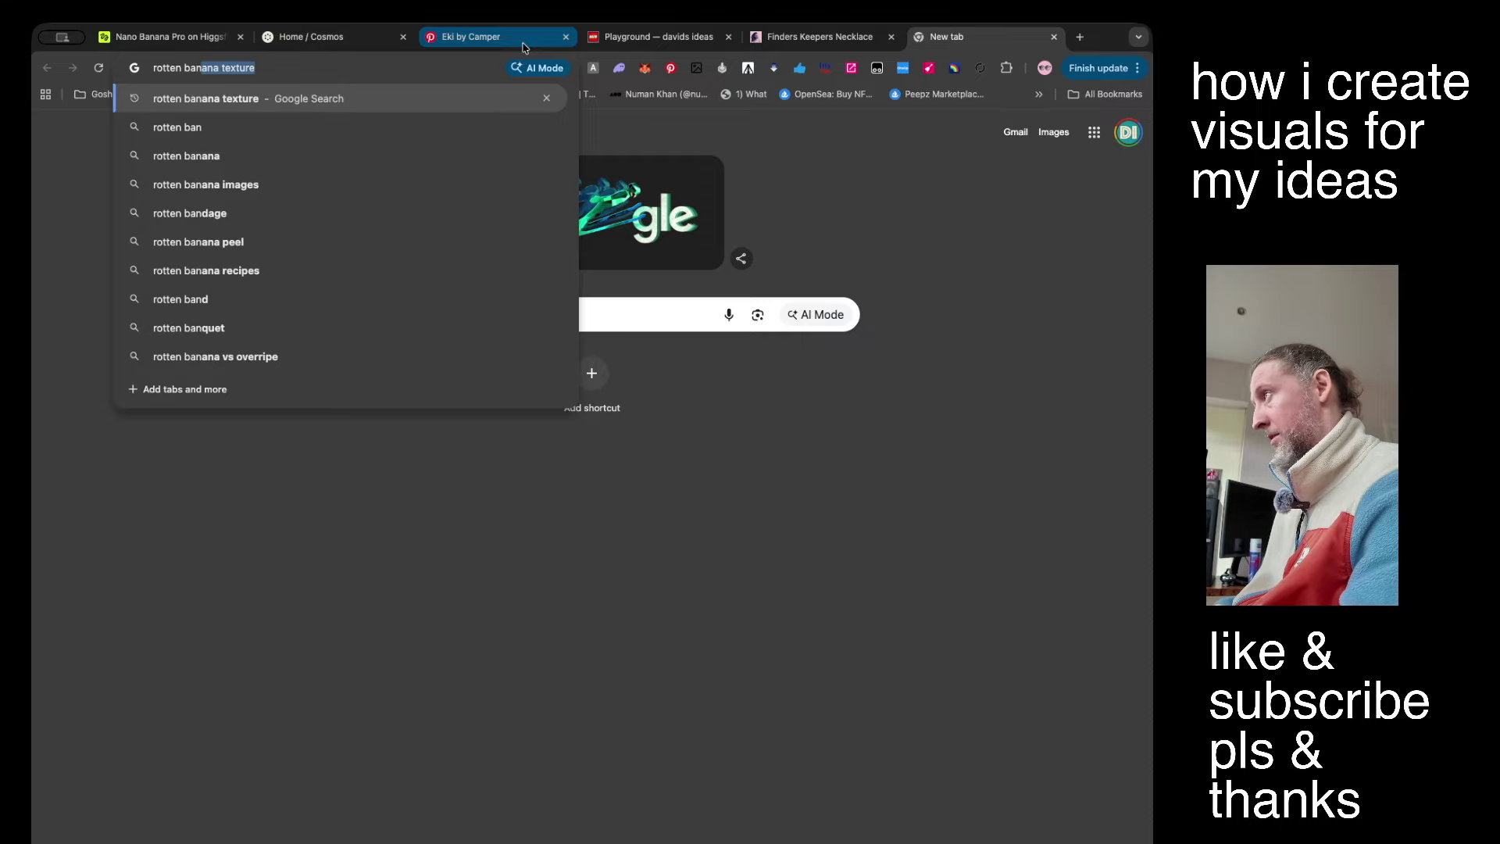
pyautogui.press('Down')
pyautogui.press('Down')
pyautogui.press('Up')
pyautogui.write('t')
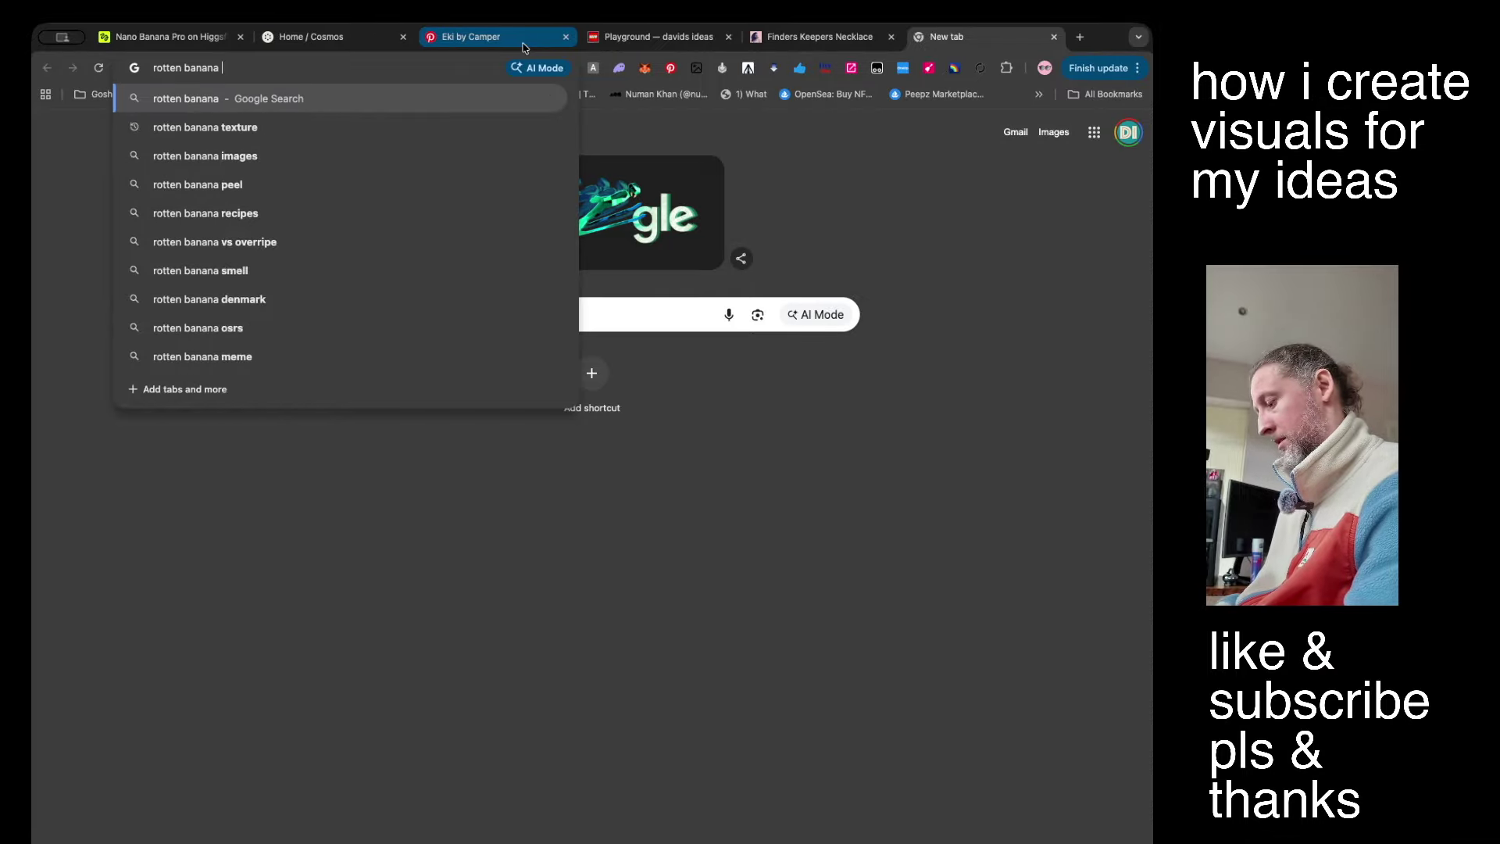
pyautogui.write('exture')
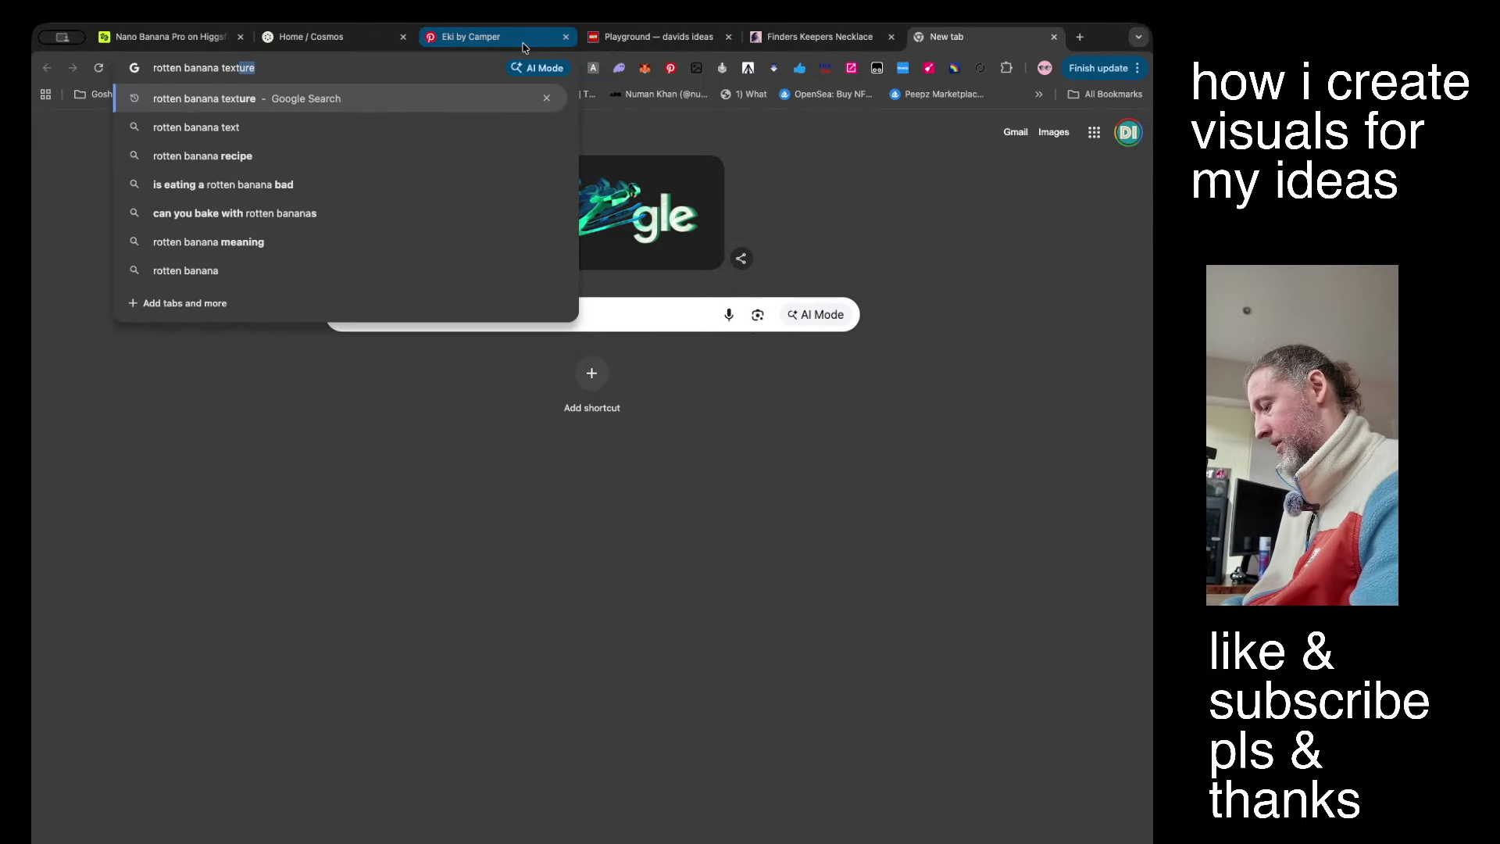
pyautogui.press('Return')
pyautogui.click(246, 167)
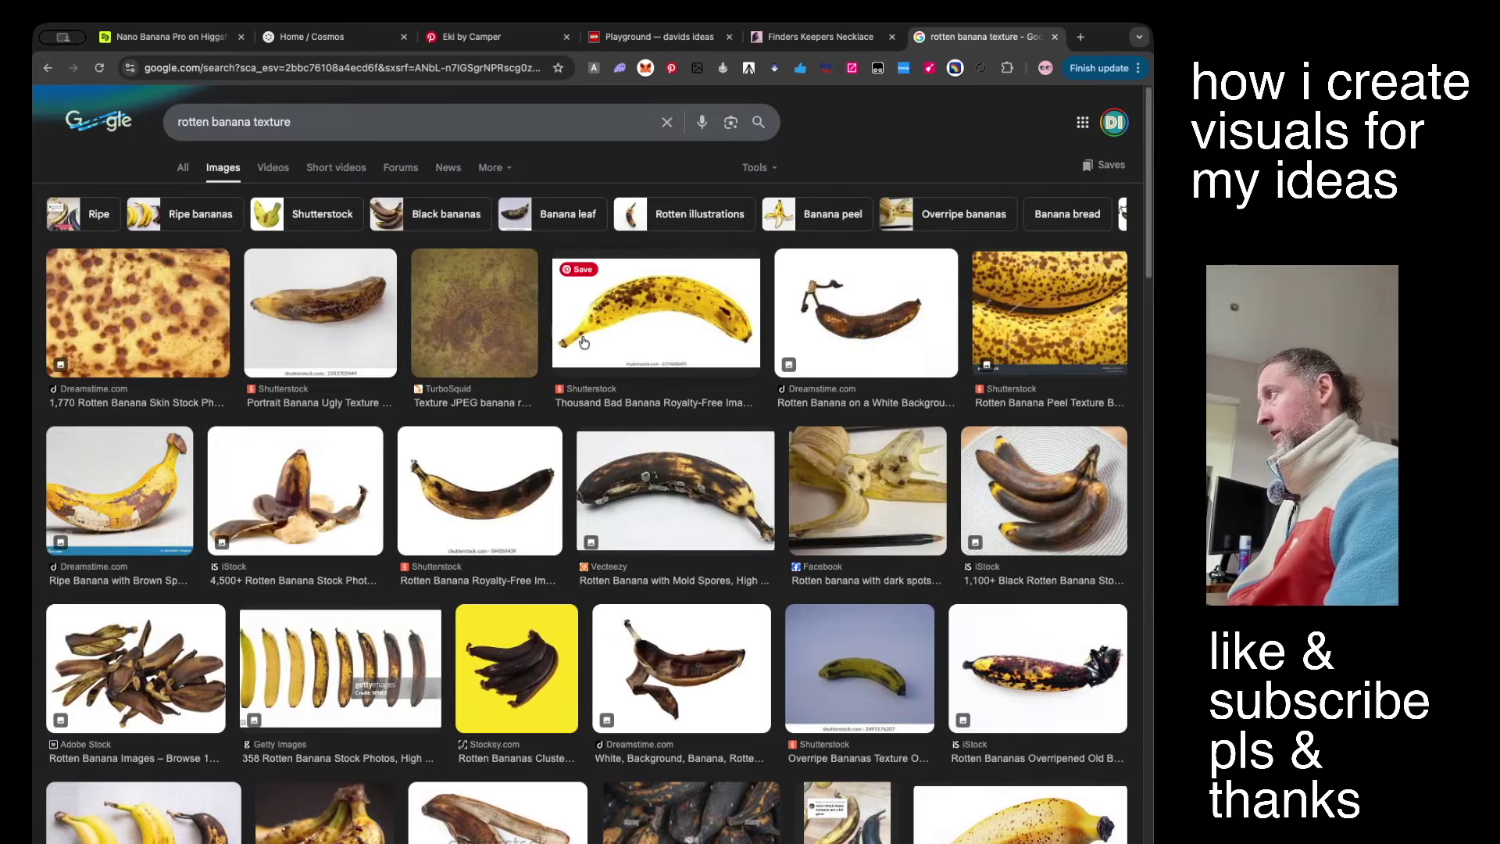
# Preview spotted banana photos and add three of them as references beside the boots image in the Higgsfield prompt.
pyautogui.click(643, 329)
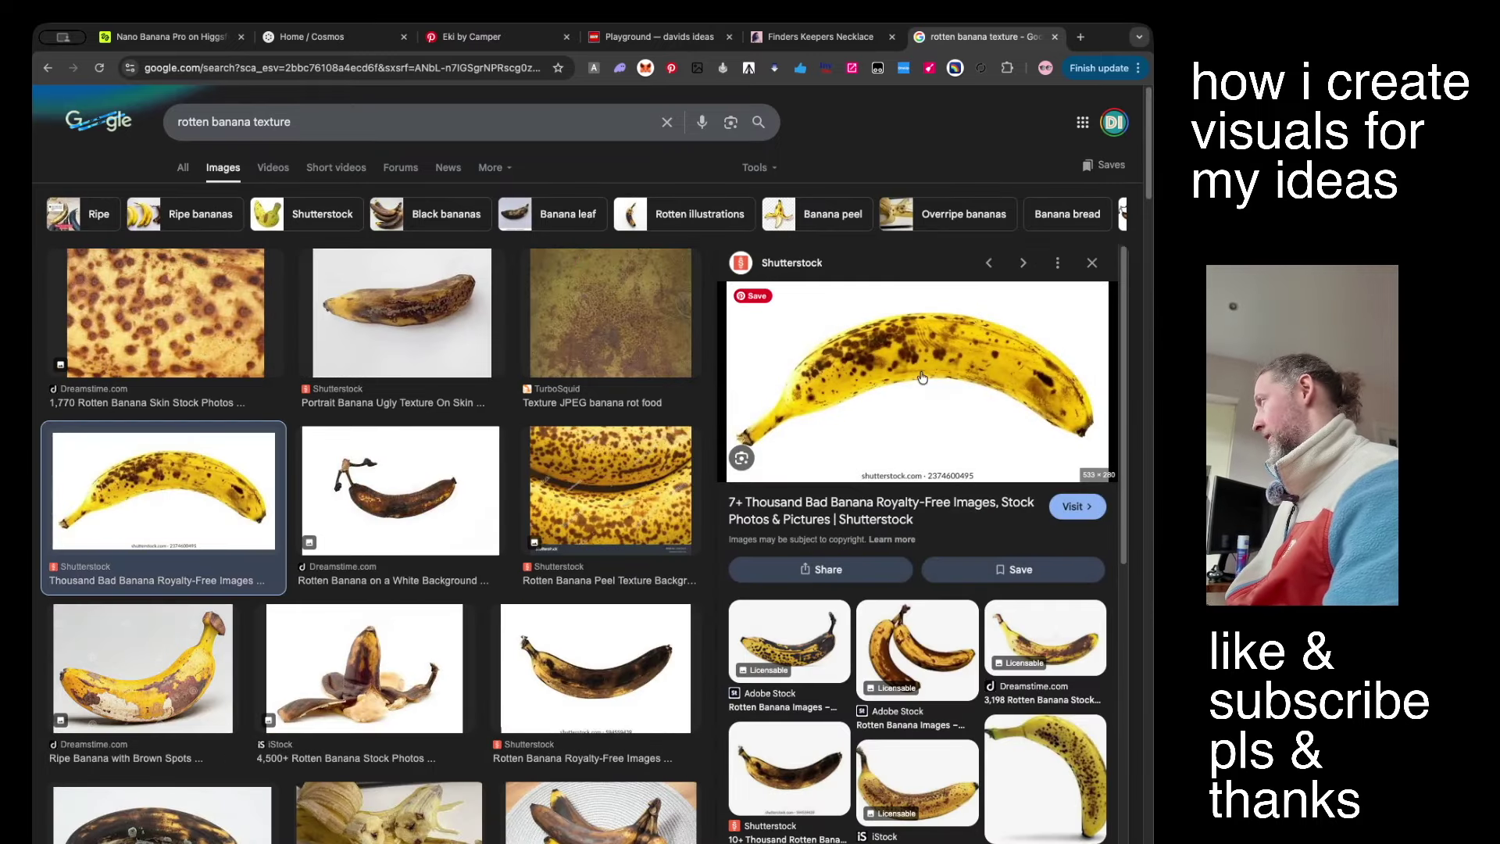
pyautogui.click(802, 643)
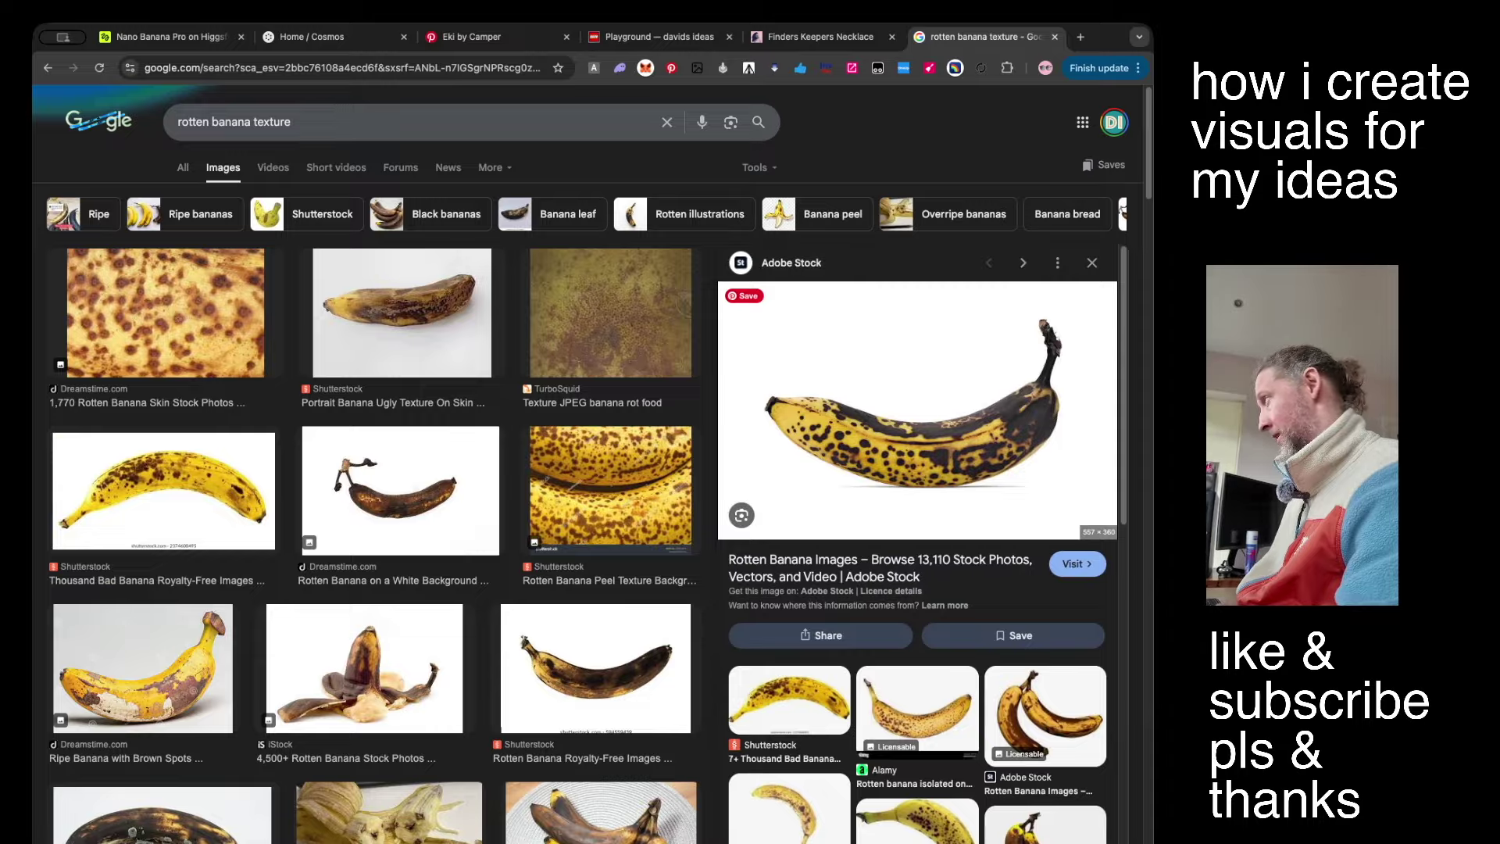
pyautogui.moveTo(914, 437); pyautogui.dragTo(164, 37)
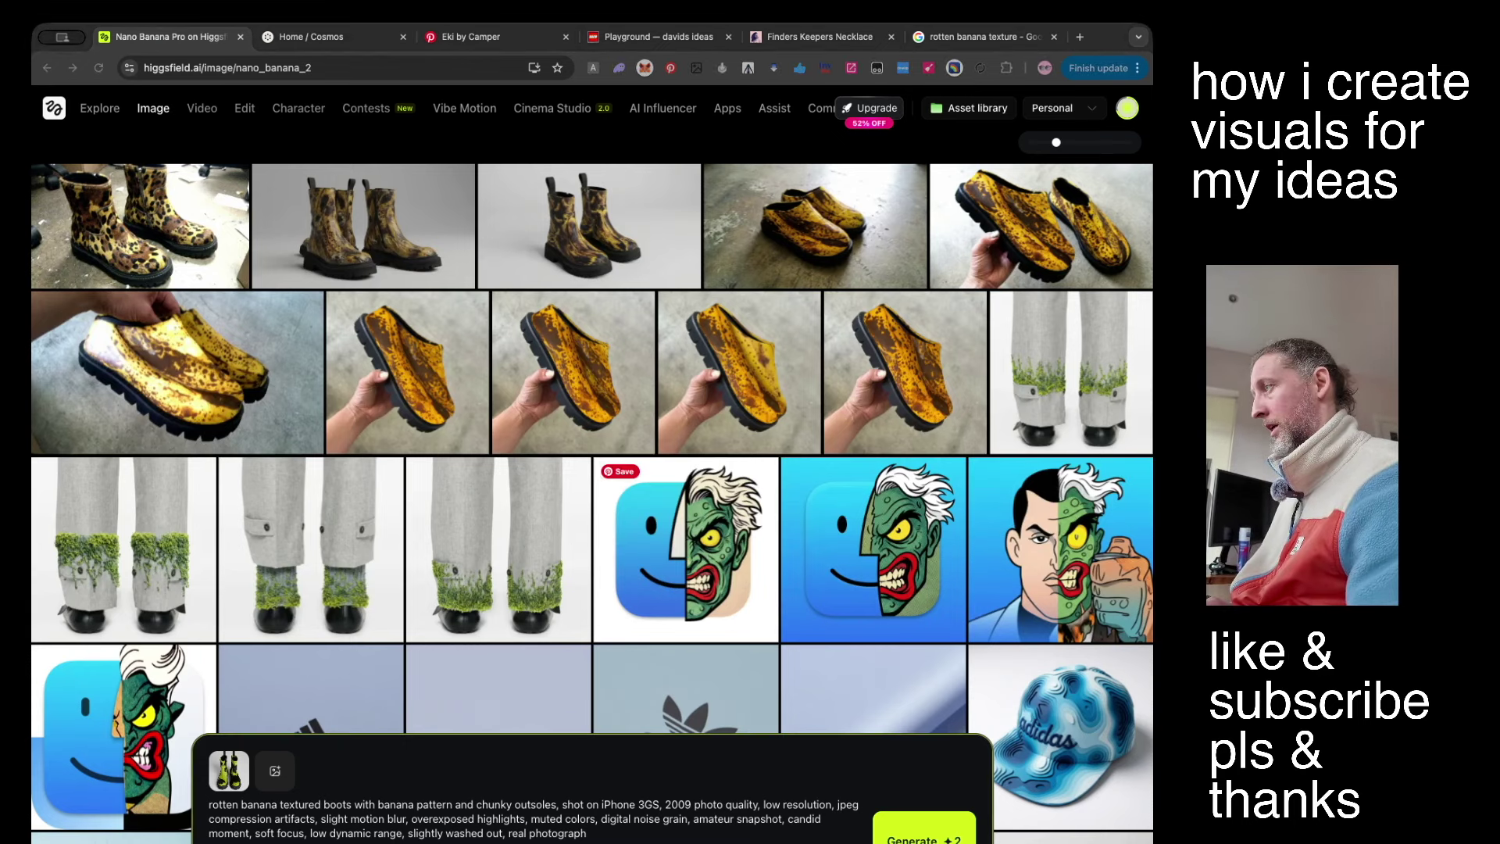
pyautogui.moveTo(547, 782); pyautogui.dragTo(547, 781)
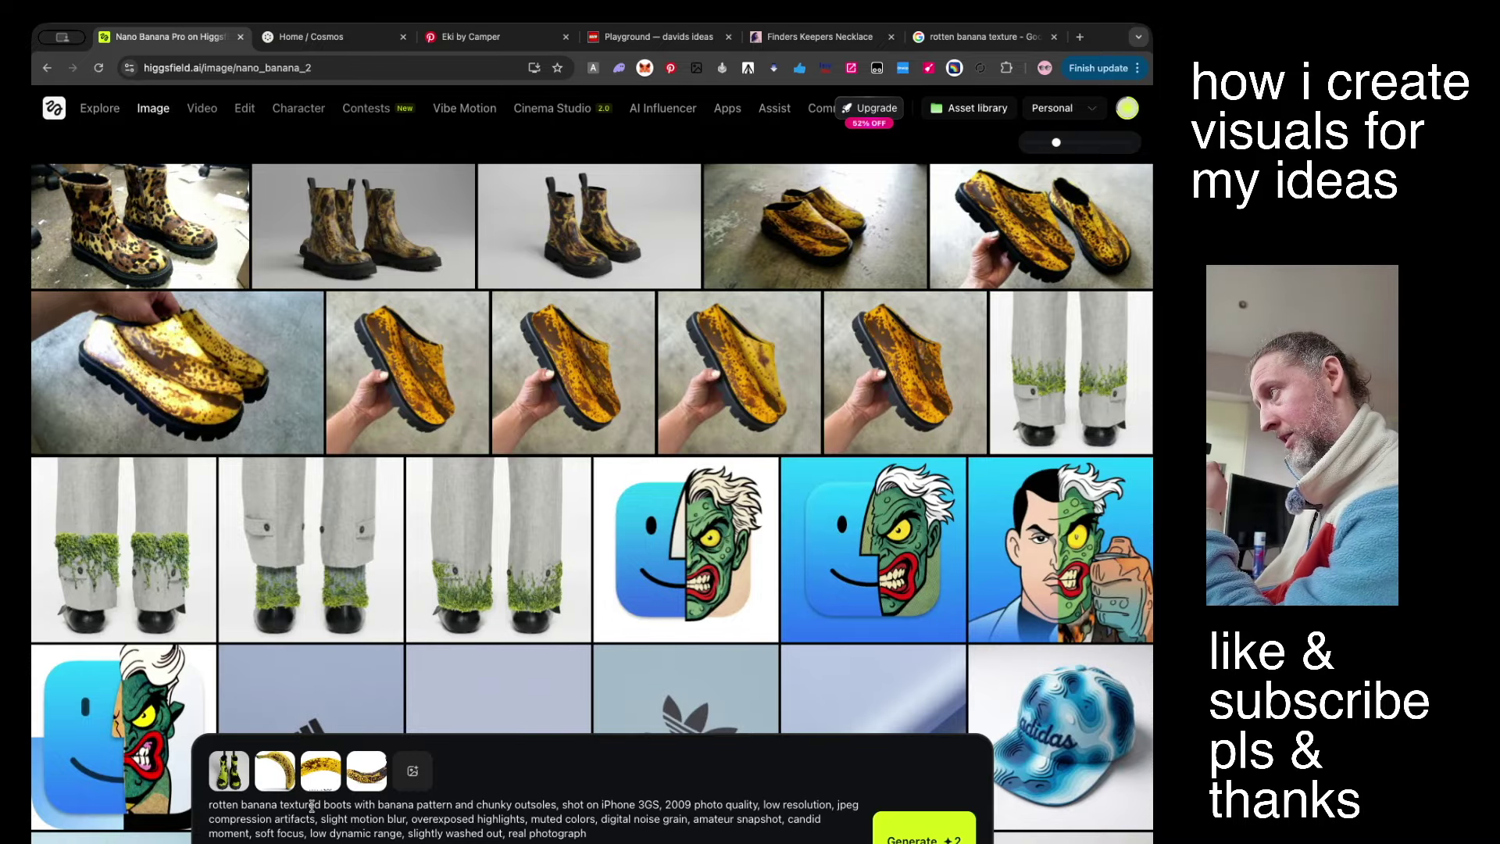
# Change the prompt to read "with a rotten banana pattern" and remove "low resolution" after "2009 photo quality".
pyautogui.click(379, 805)
pyautogui.write('a rotten')
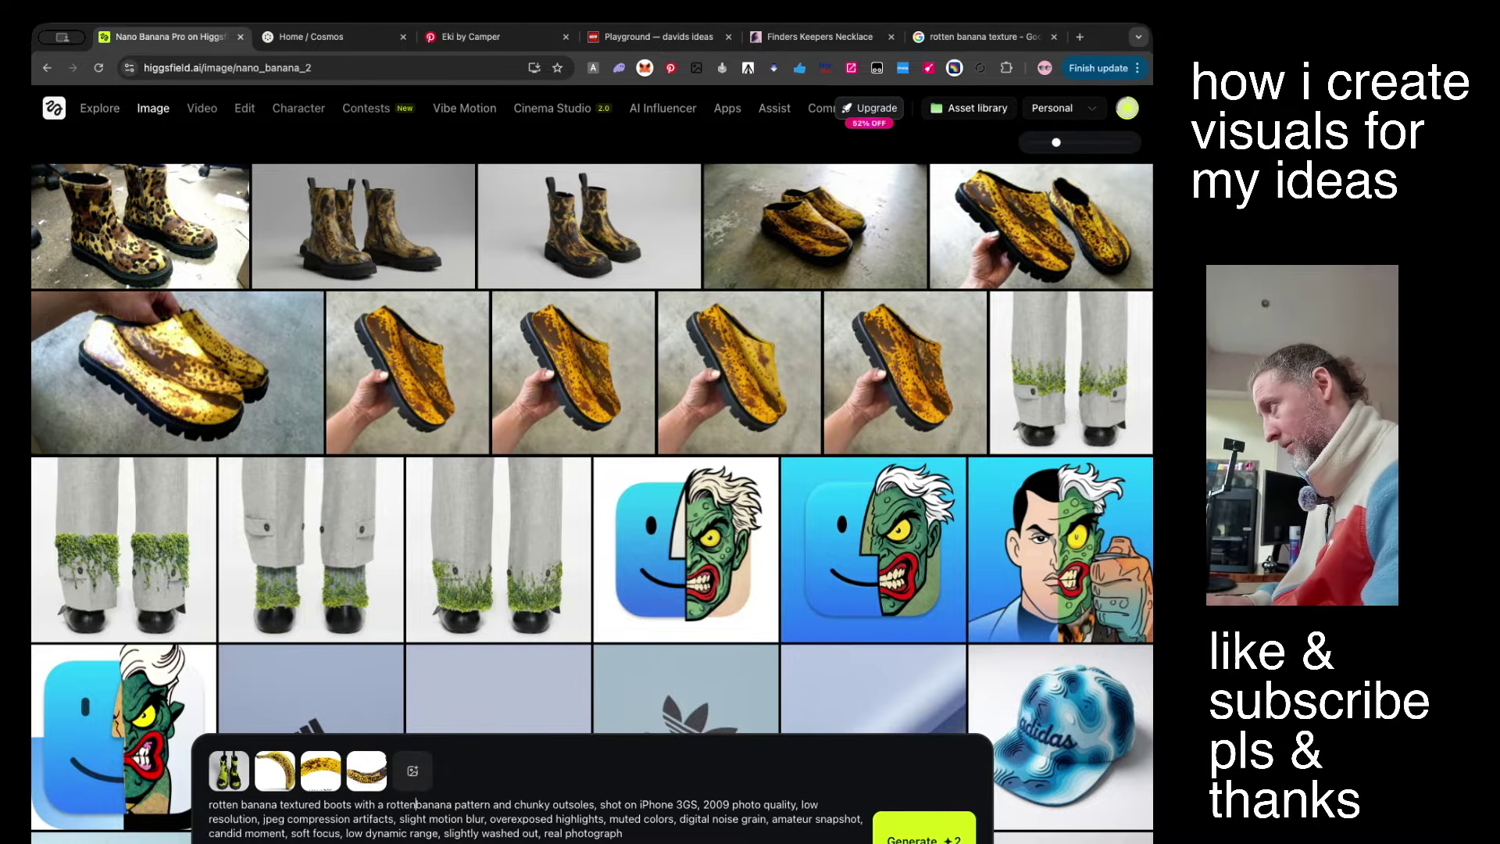
pyautogui.click(562, 803)
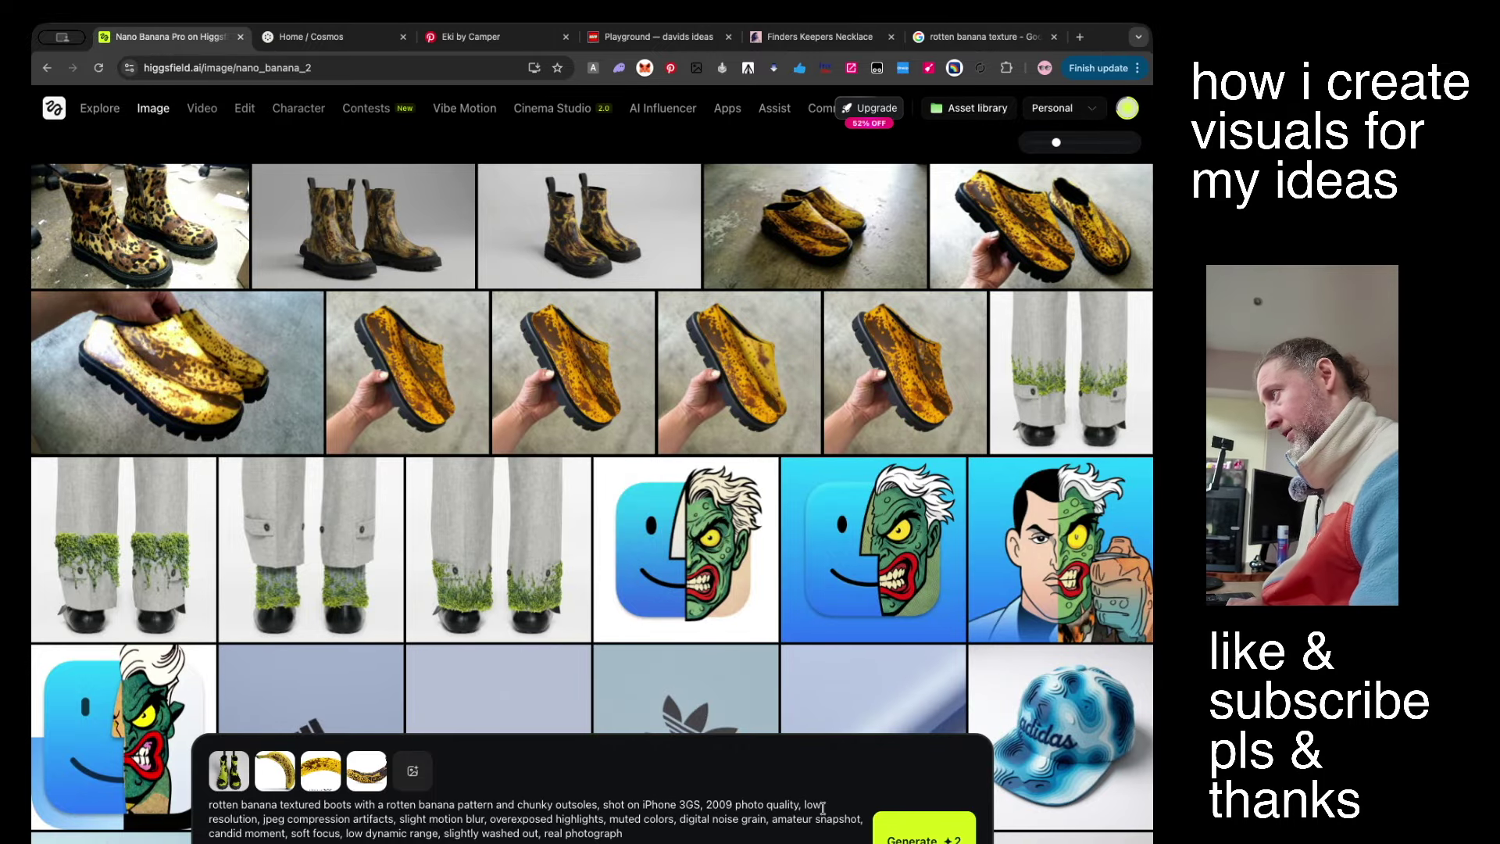
pyautogui.moveTo(803, 804); pyautogui.dragTo(260, 817)
pyautogui.press('BackSpace')
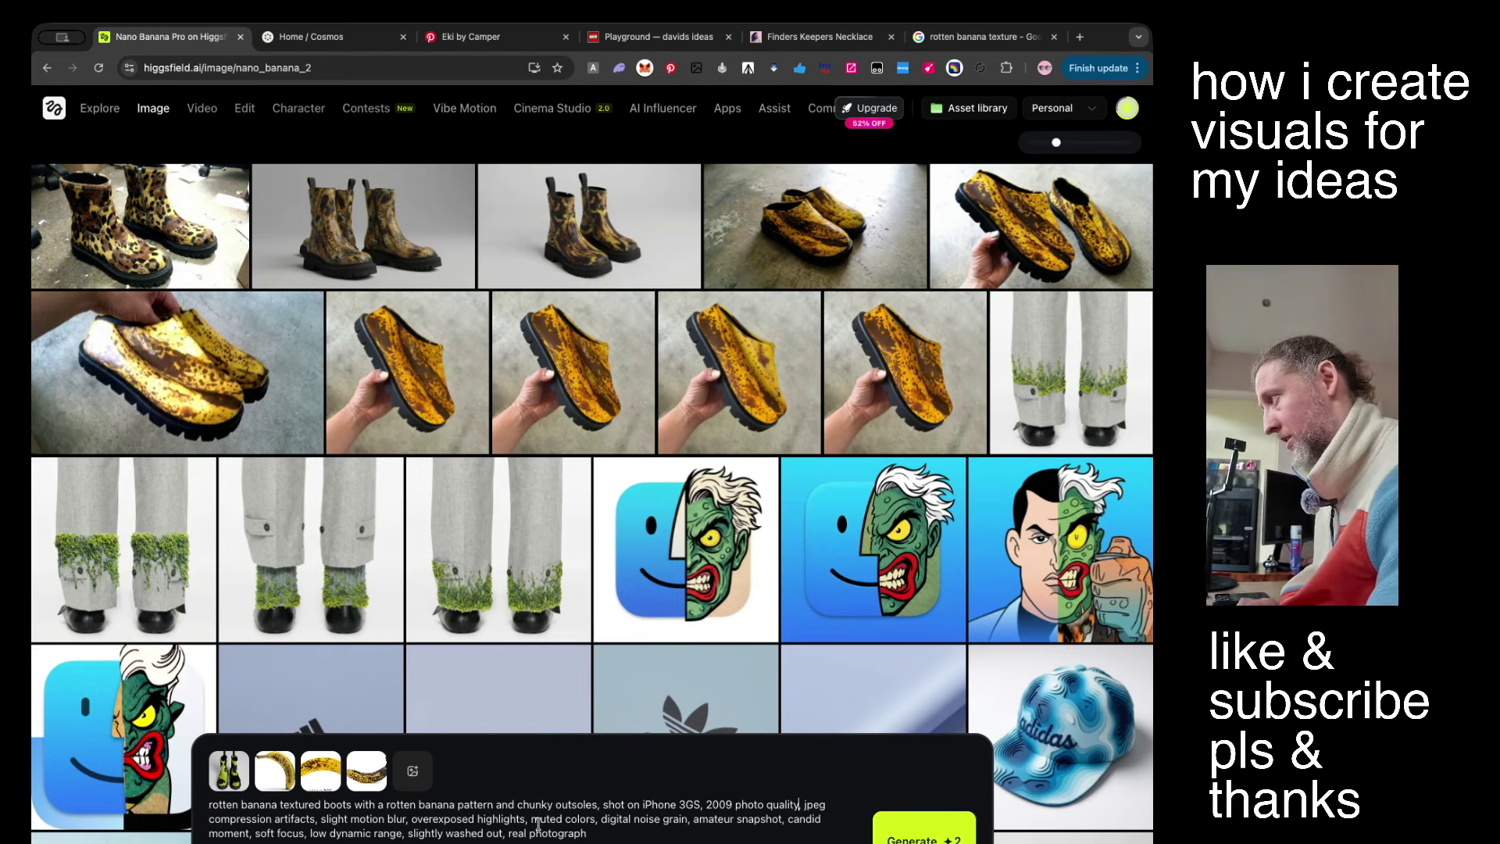
# Generate the banana boots from the revised prompt and references, and generate more versions with unlimited mode enabled.
pyautogui.click(924, 840)
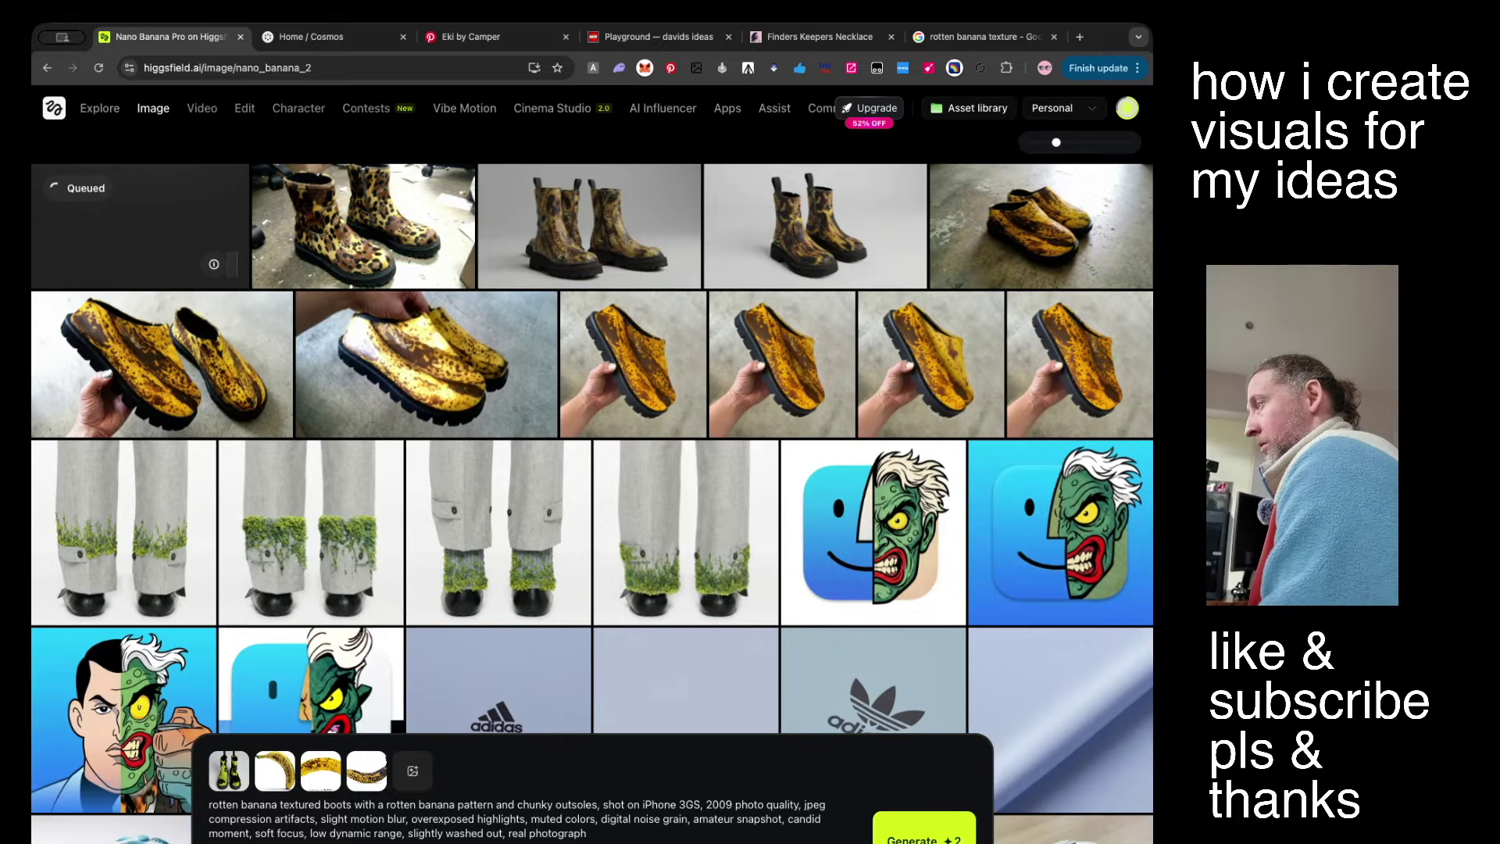
pyautogui.click(610, 842)
pyautogui.click(920, 830)
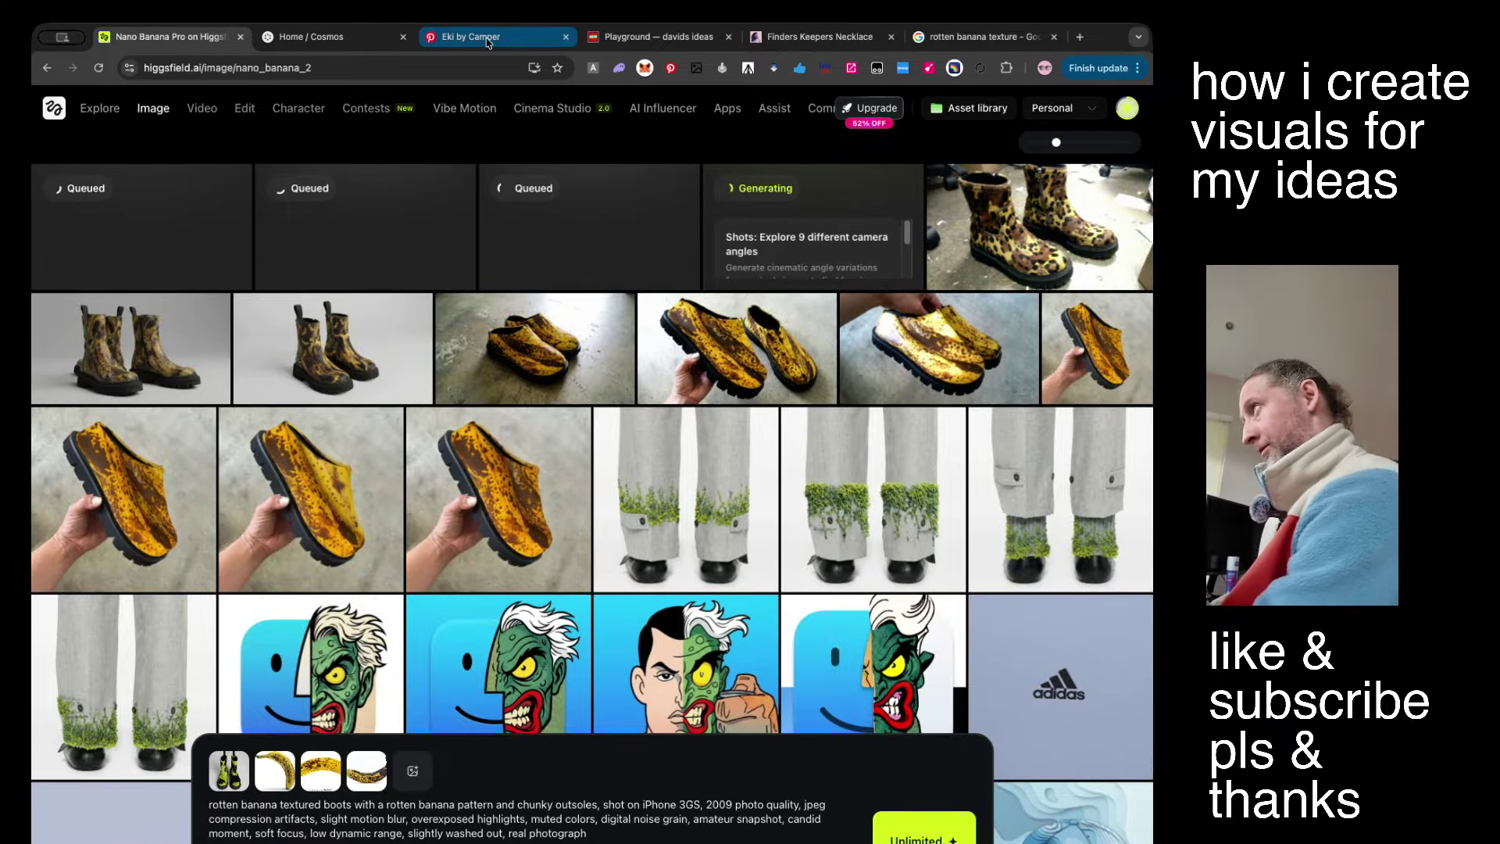
# Explore the Cosmos discover categories Graphic Design, Interior Design, Typography and Nature, and browse the Fashion elements.
pyautogui.click(342, 39)
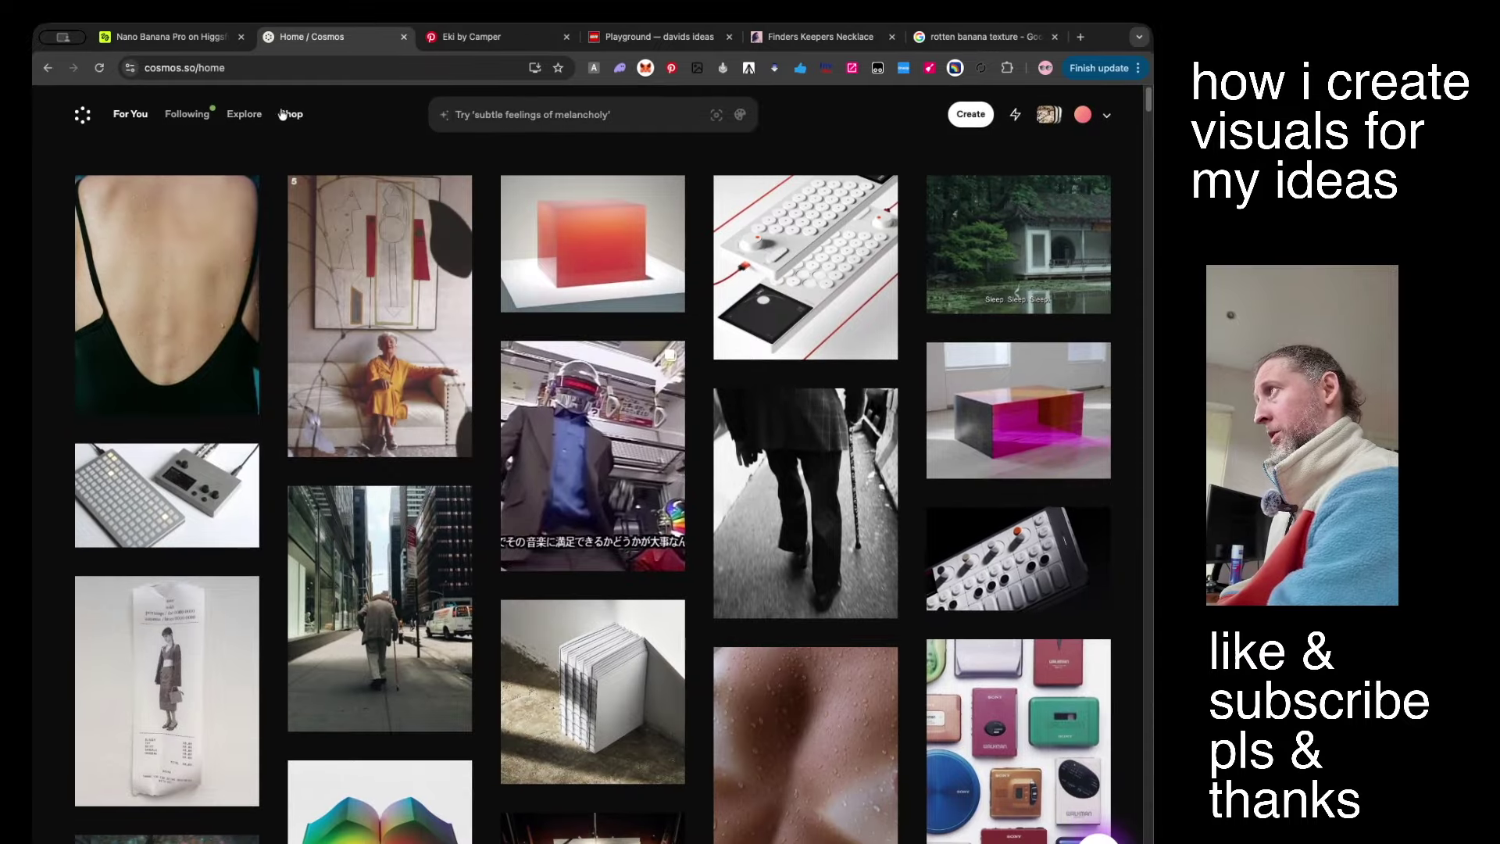
pyautogui.click(257, 116)
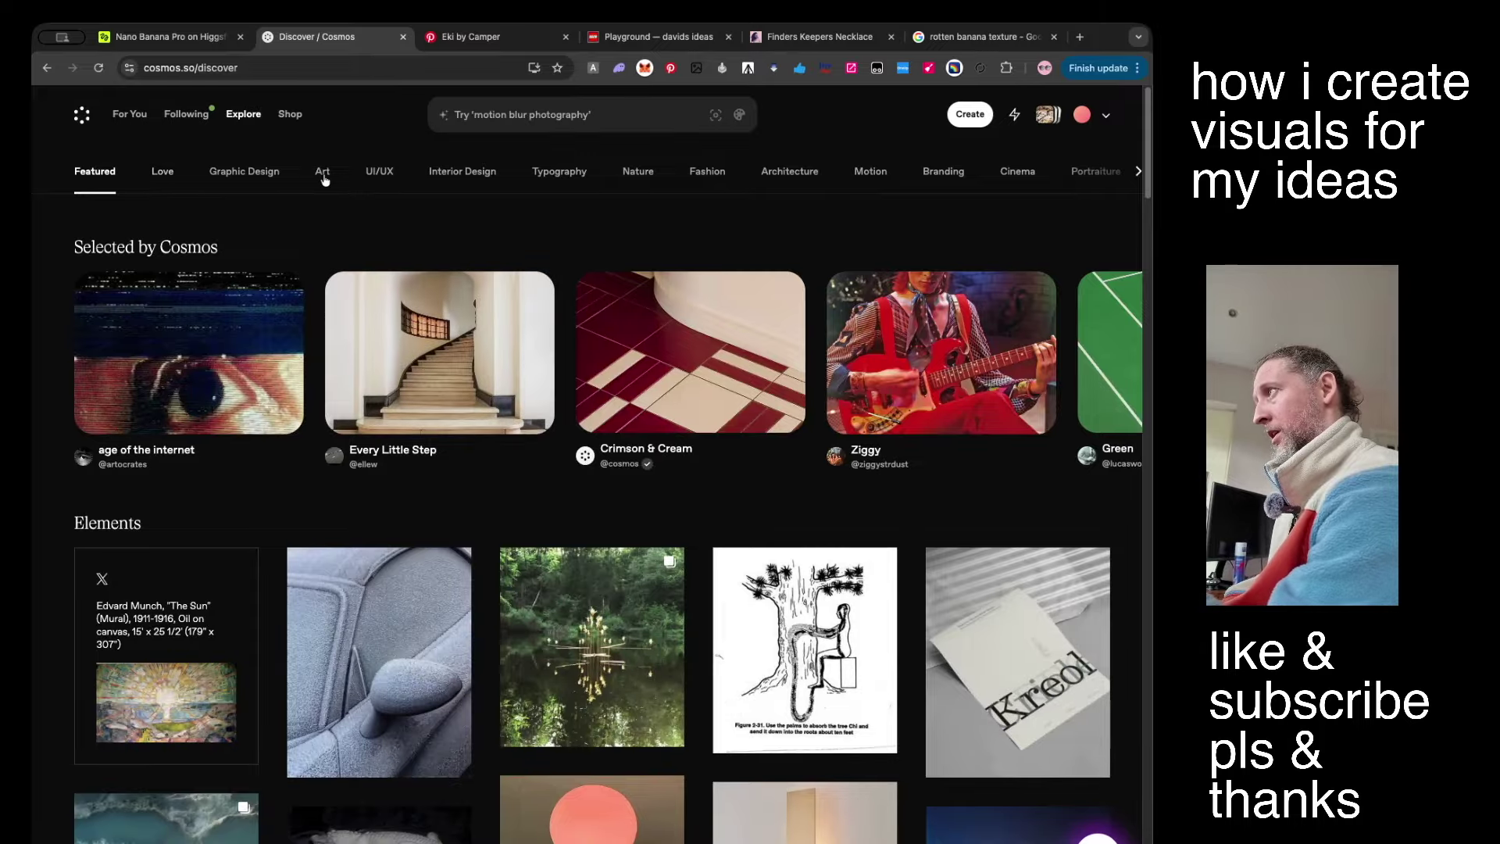
pyautogui.click(266, 177)
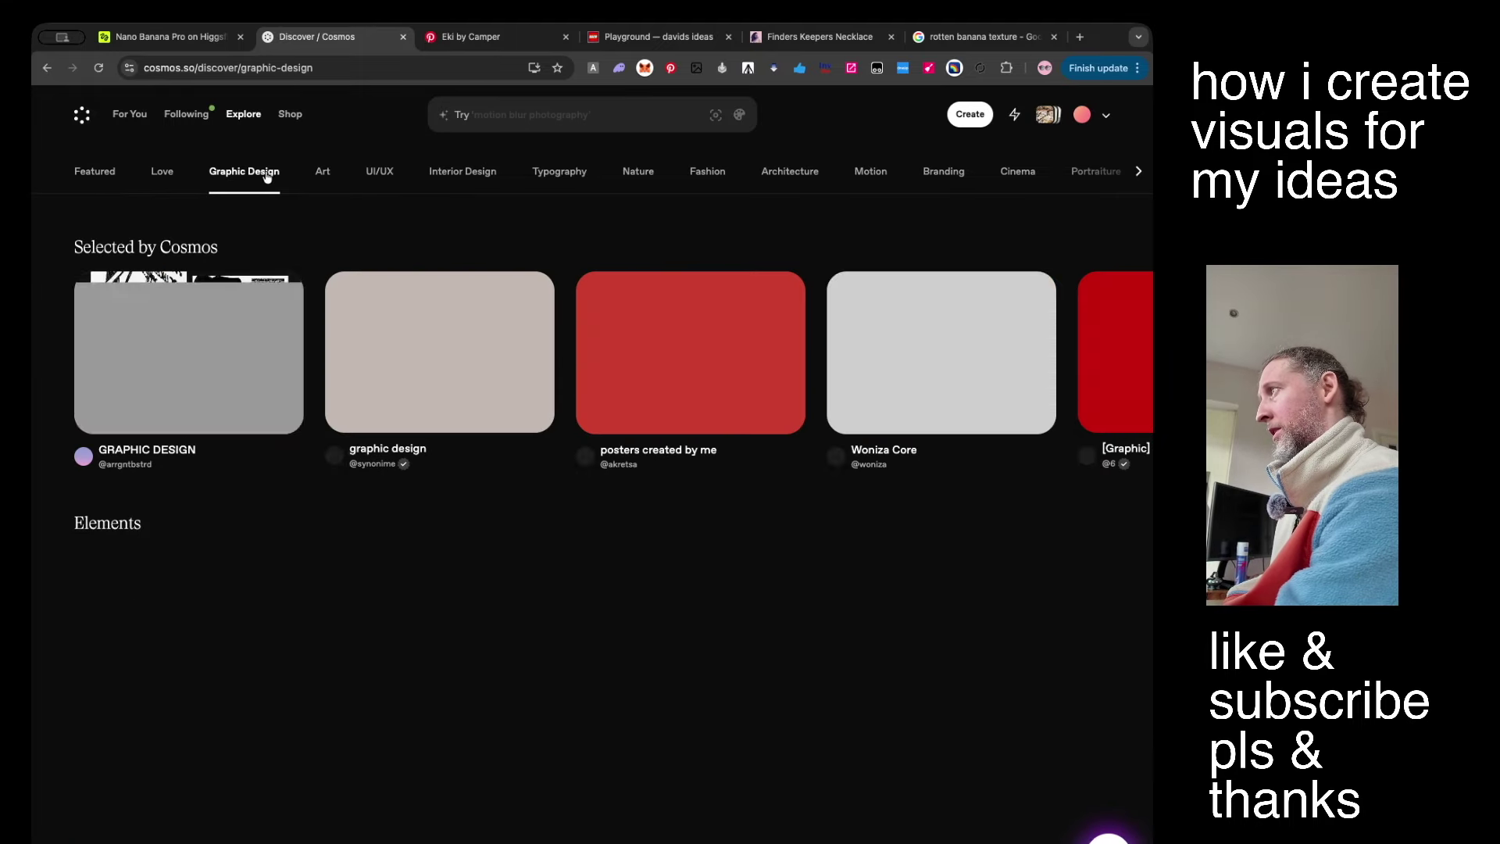
pyautogui.click(464, 173)
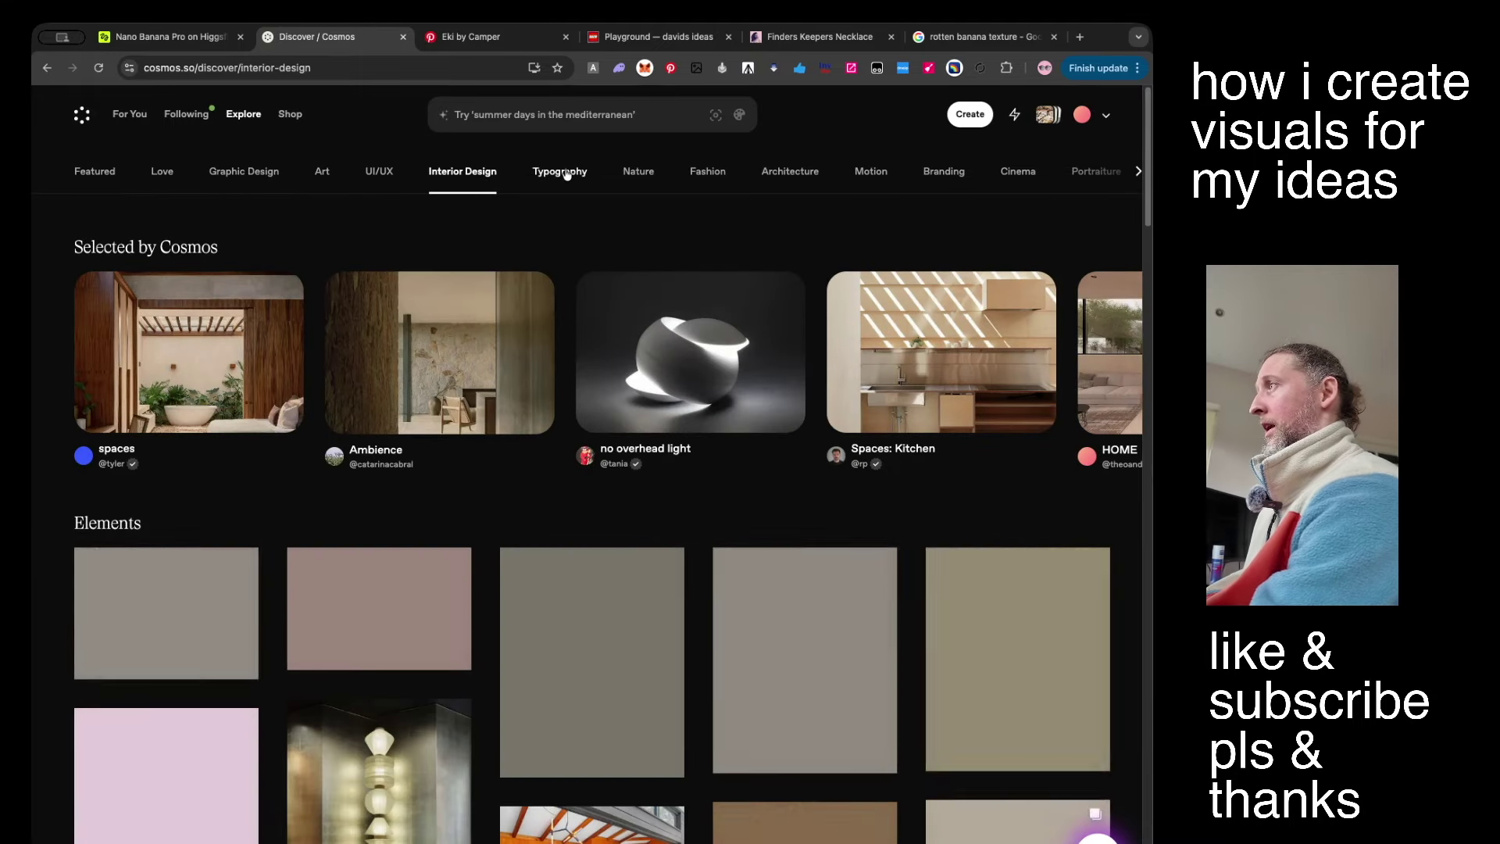
pyautogui.click(567, 173)
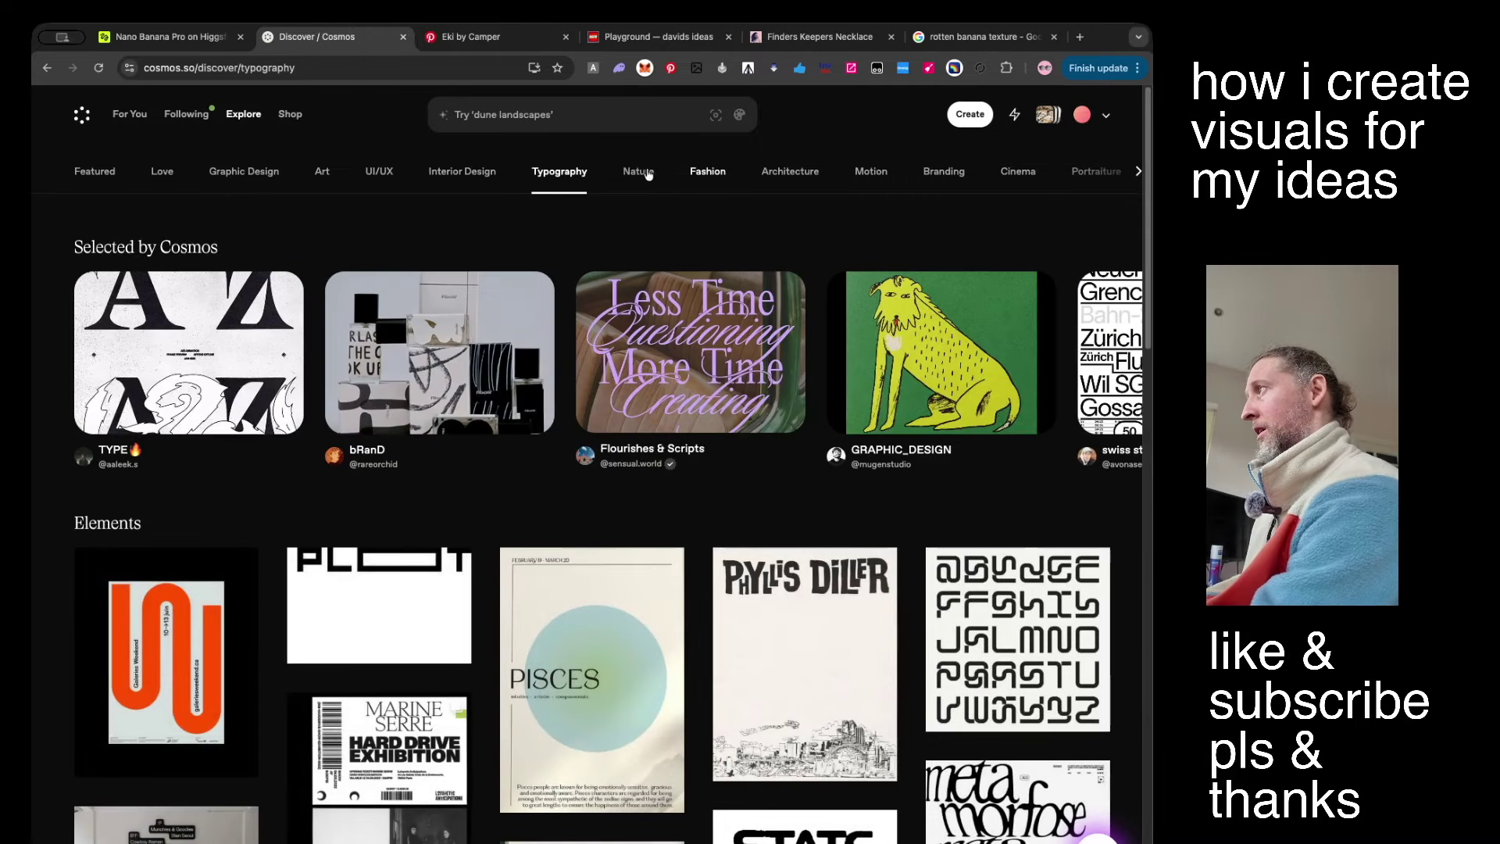
pyautogui.click(647, 174)
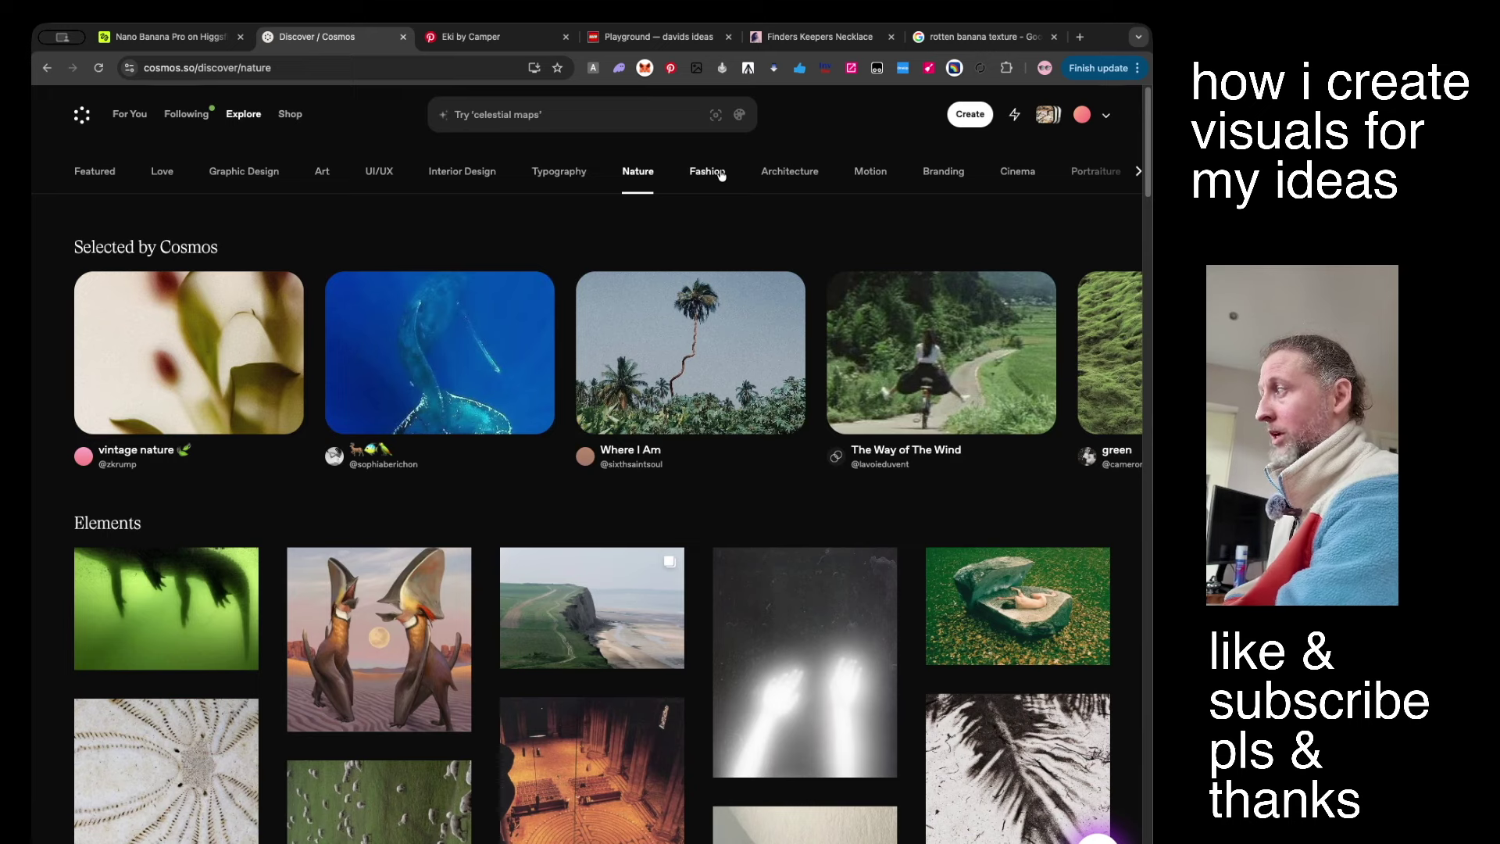
pyautogui.click(720, 173)
pyautogui.scroll(-10, 763, 563)
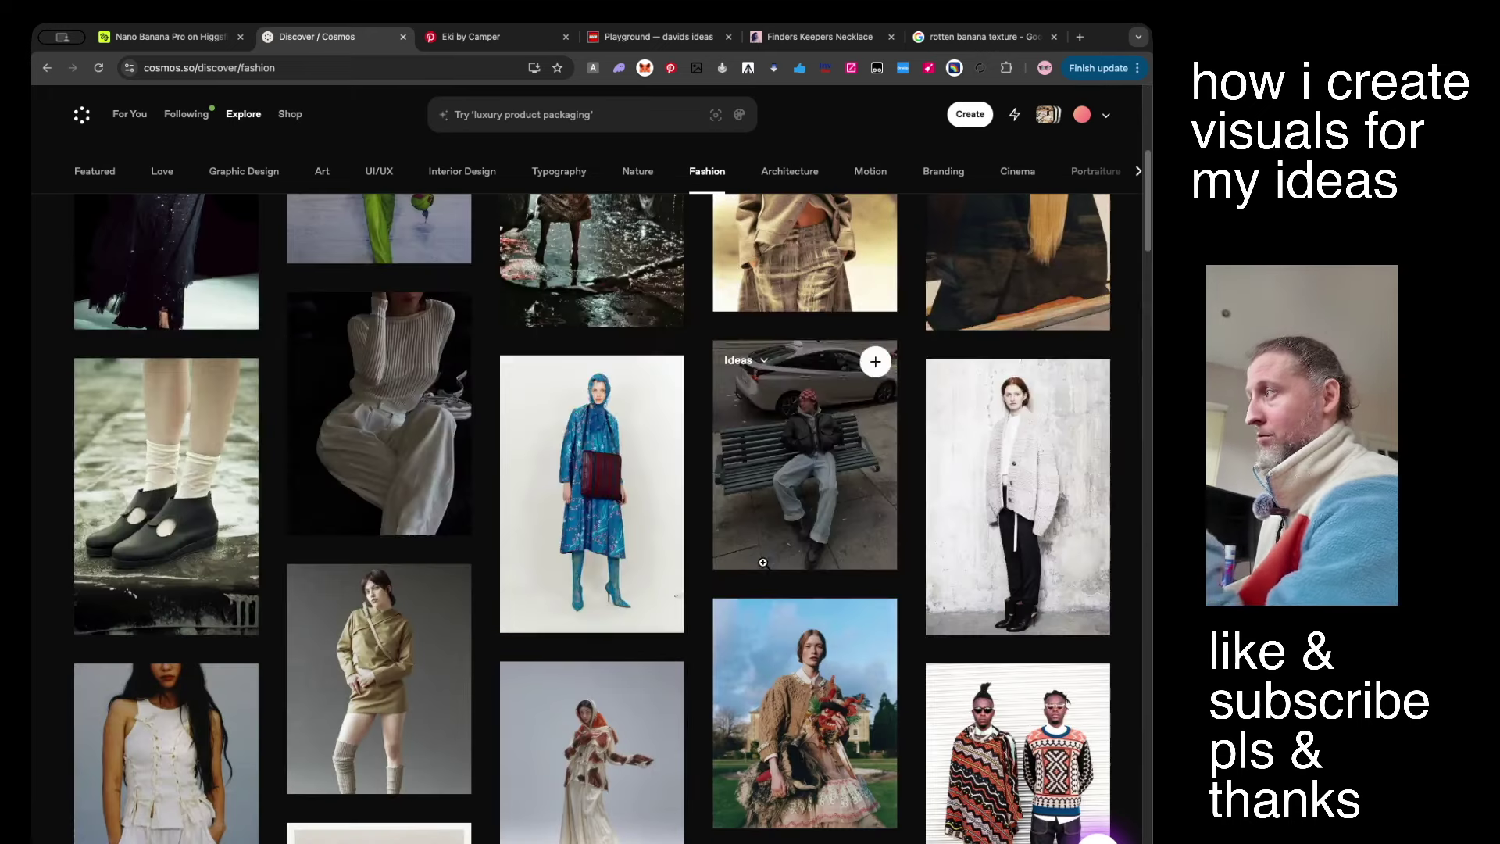
pyautogui.scroll(-2, 763, 563)
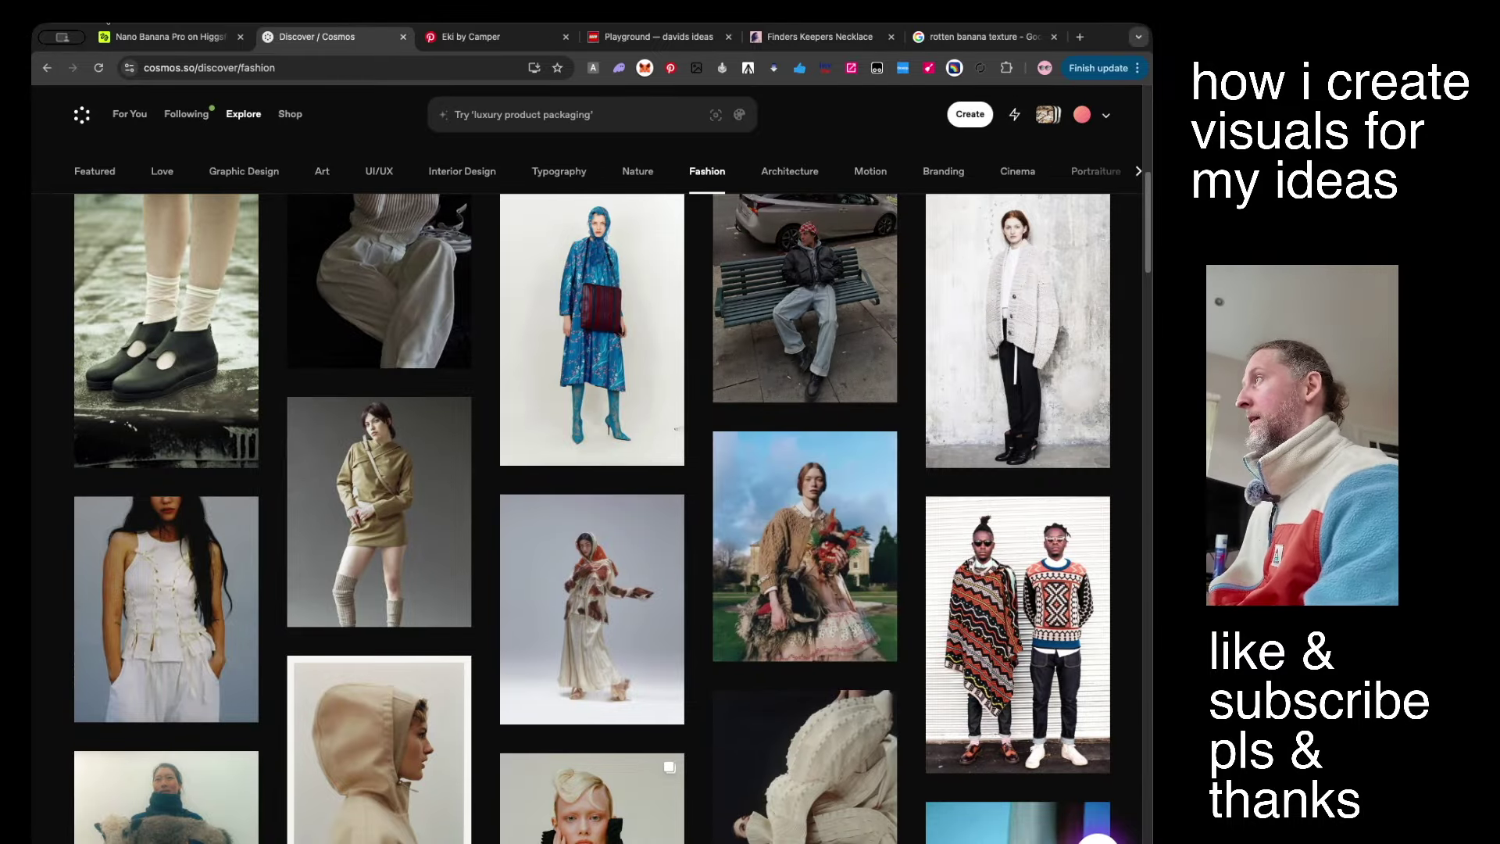
# Review the newly generated banana boots in Higgsfield and enlarge the pale yellow zip boots standing on the wooden floor.
pyautogui.click(156, 36)
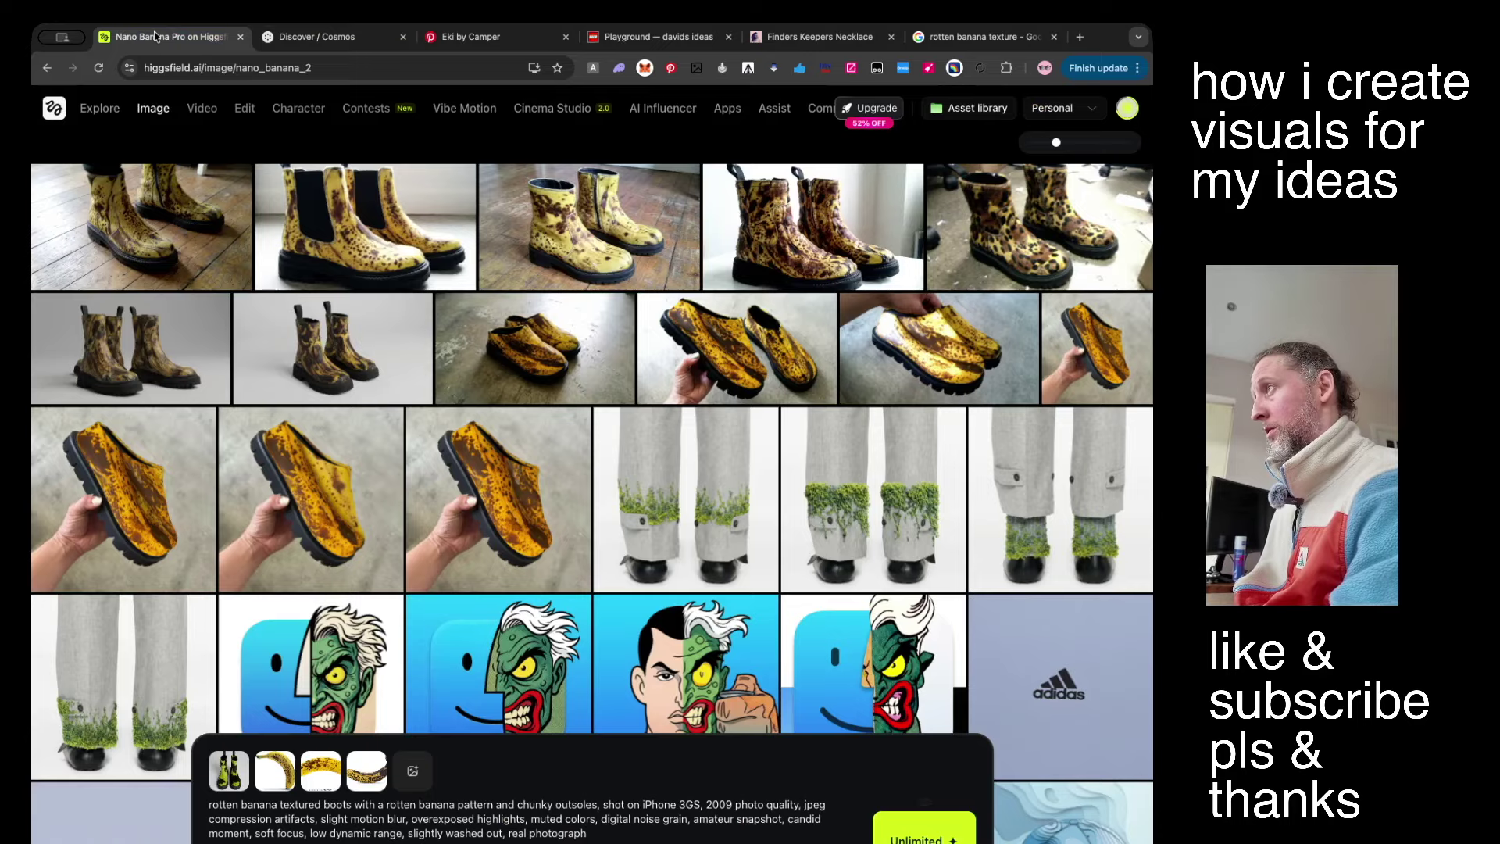
pyautogui.click(177, 216)
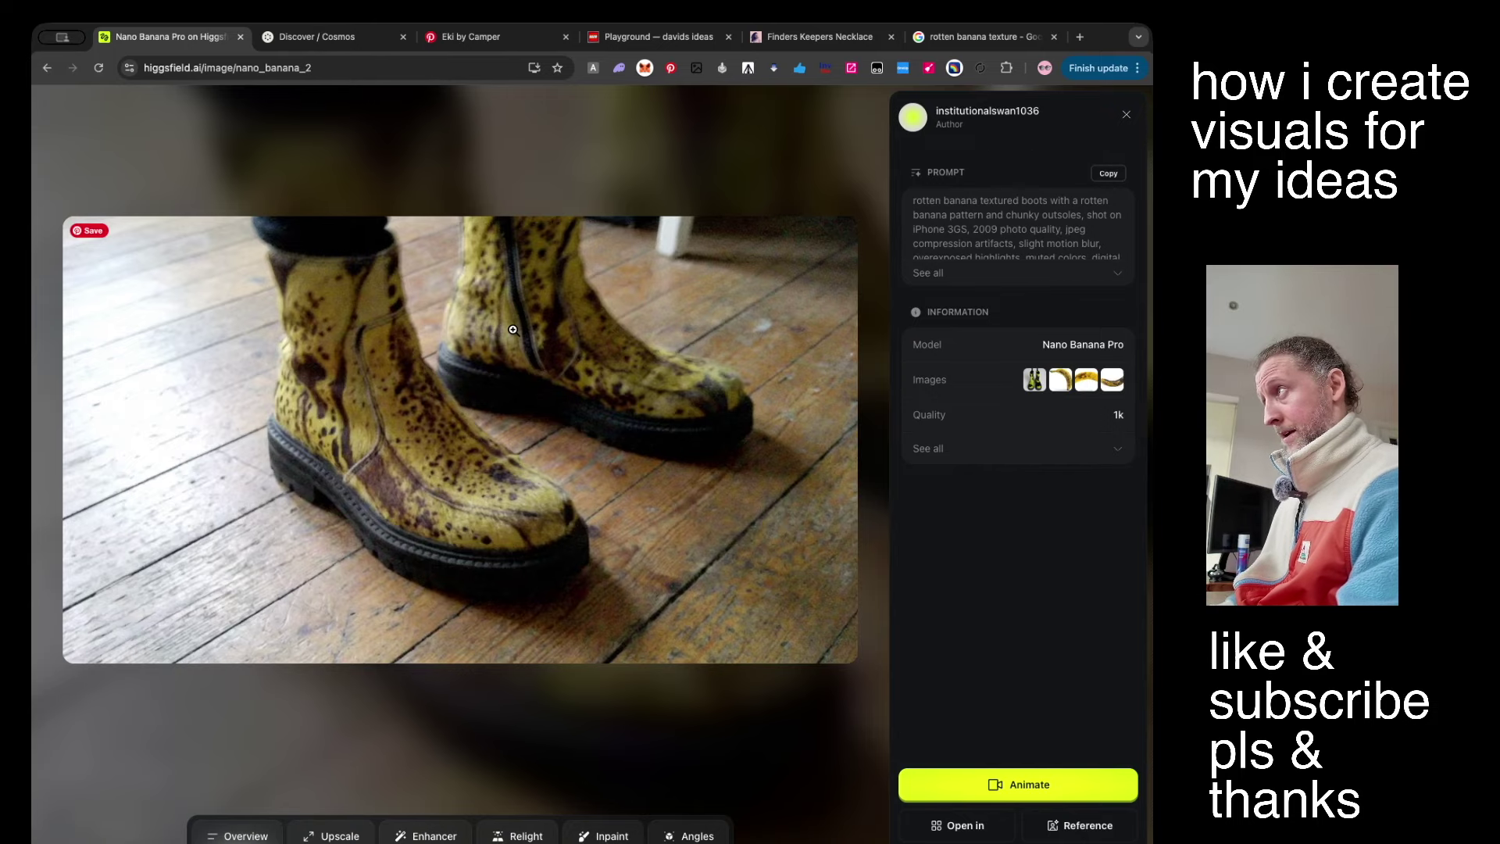
pyautogui.press('Right')
pyautogui.press('Right')
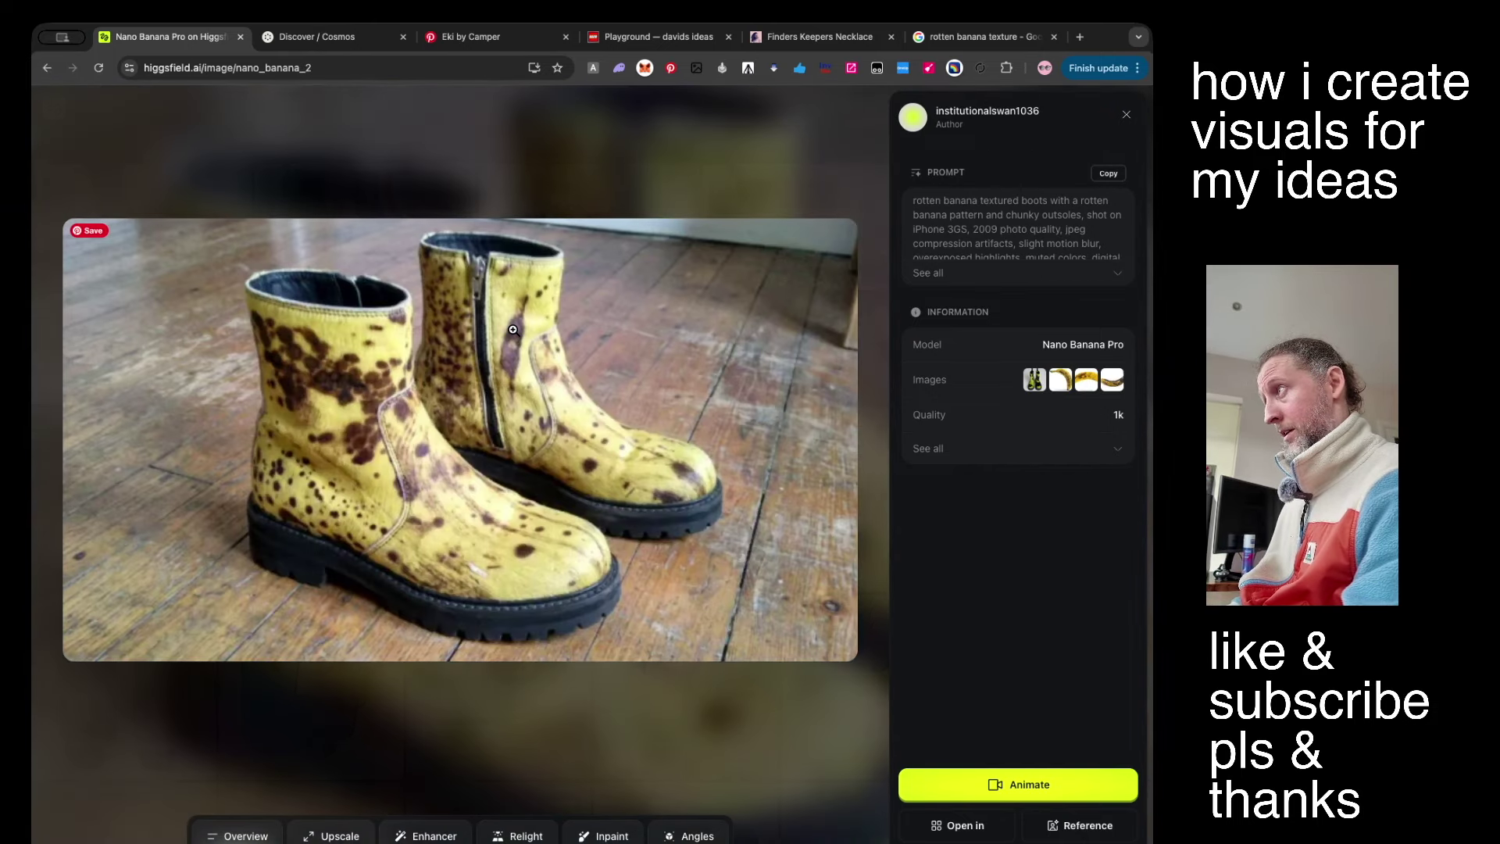
pyautogui.press('Right')
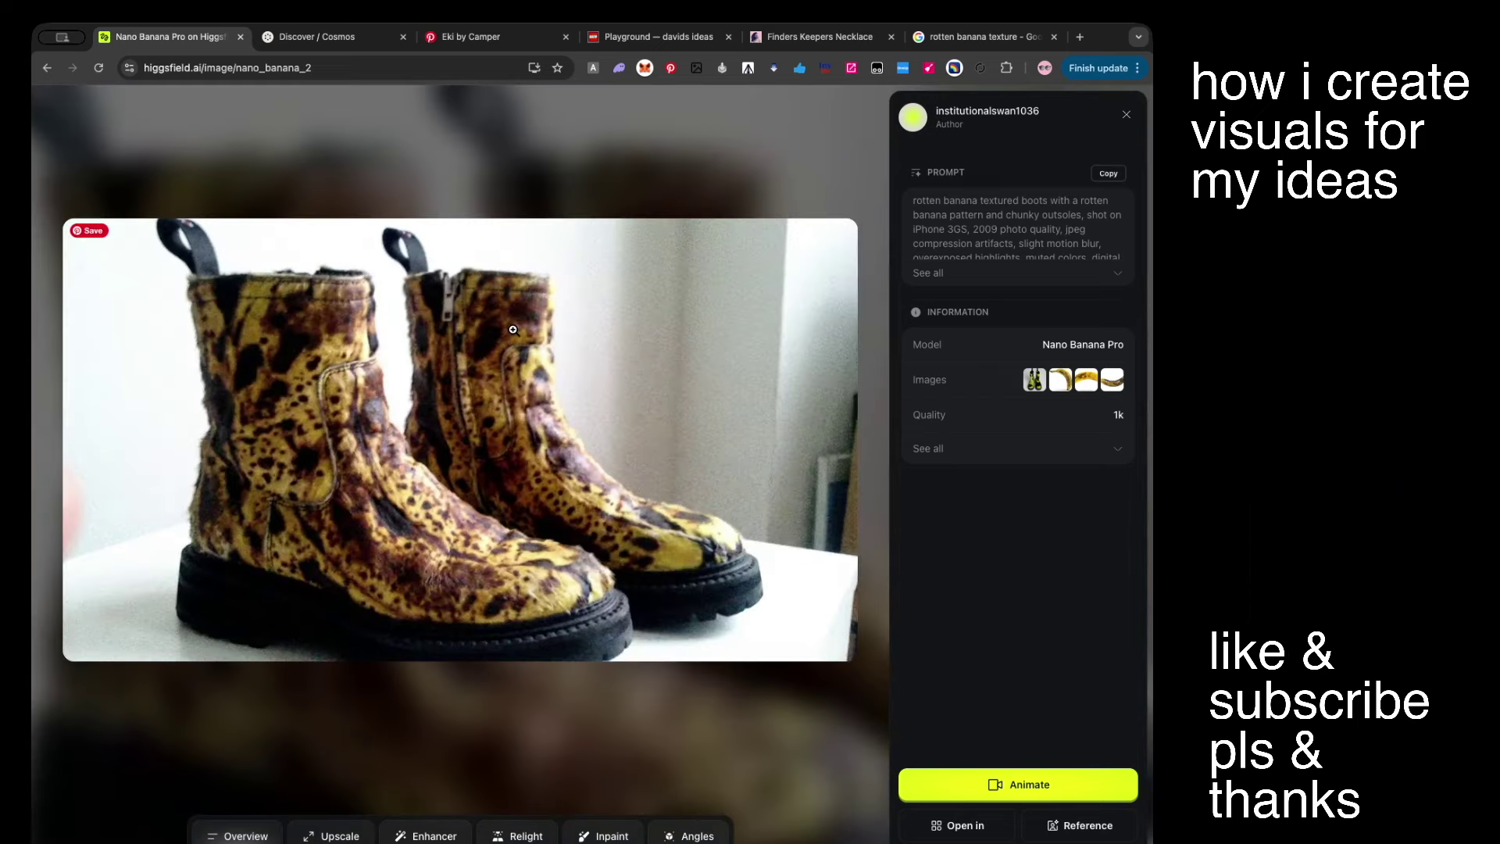
pyautogui.press('Left')
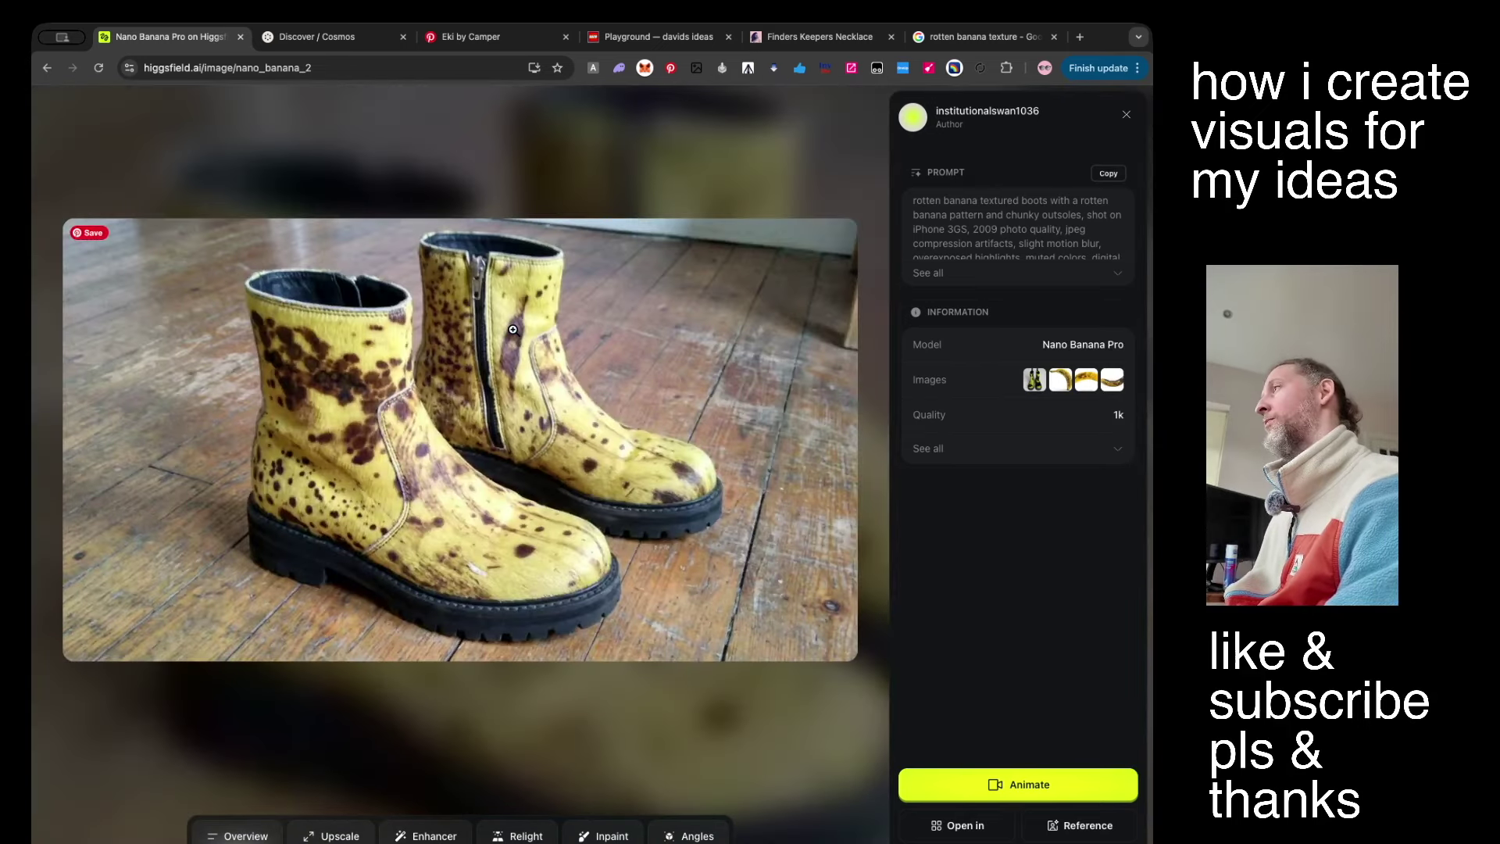
pyautogui.click(467, 436)
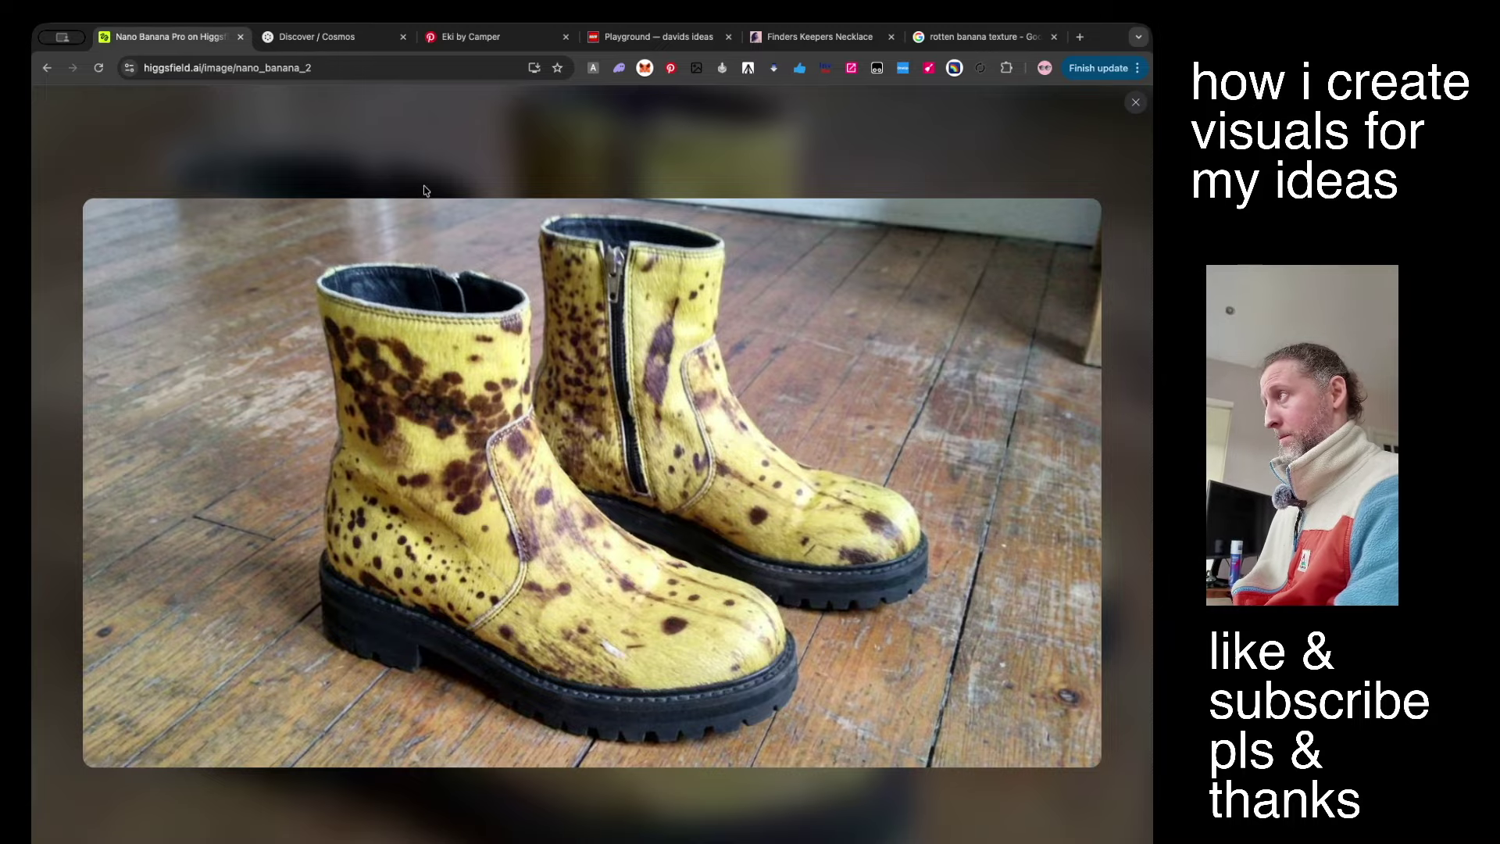
# Close the enlarged view and save the yellow zip boots image to the Downloads folder.
pyautogui.click(135, 134)
pyautogui.click(557, 504)
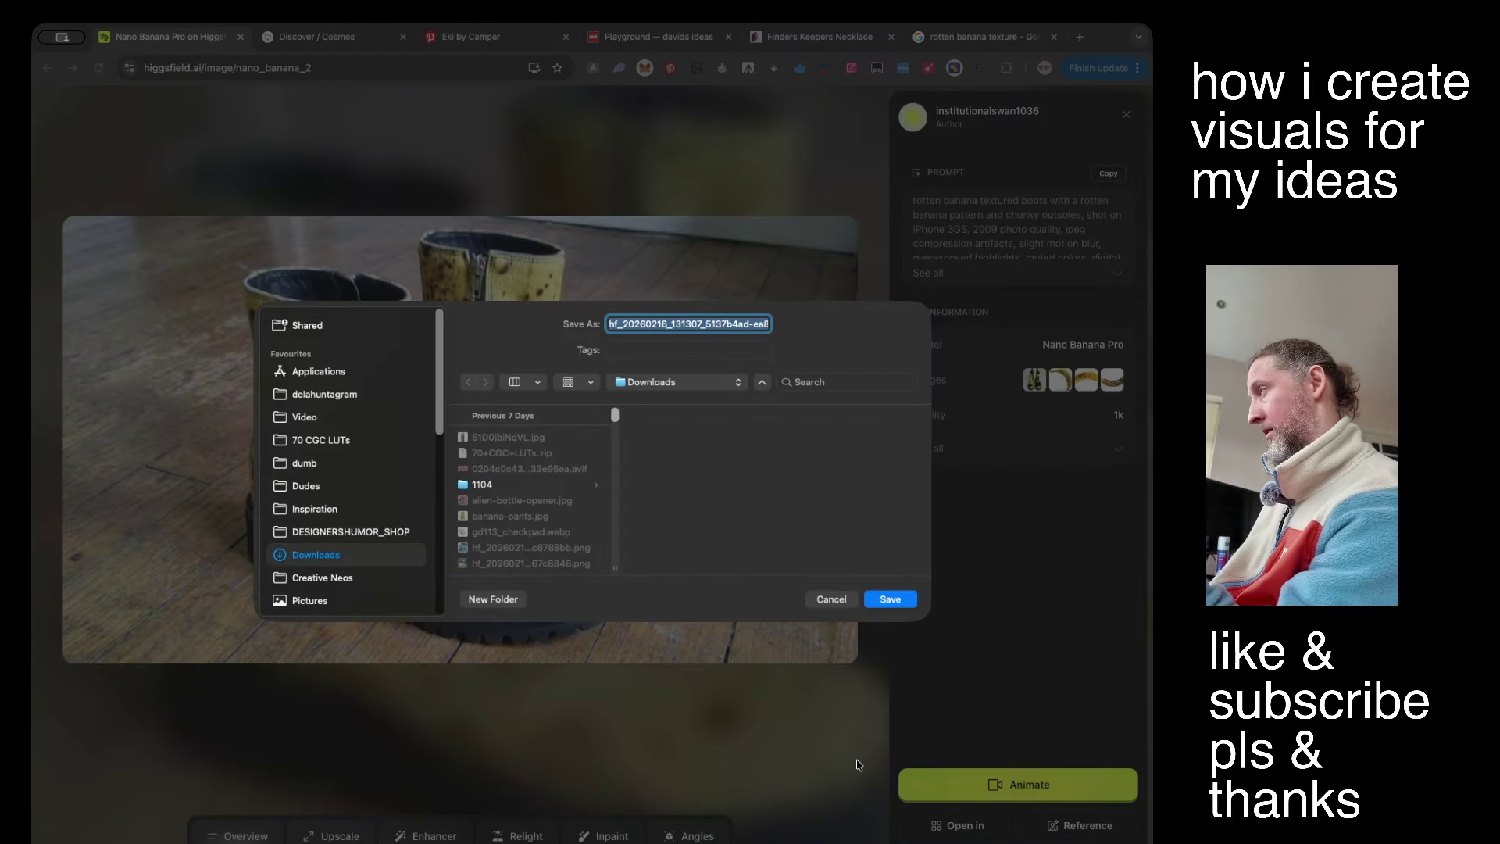
pyautogui.press('Return')
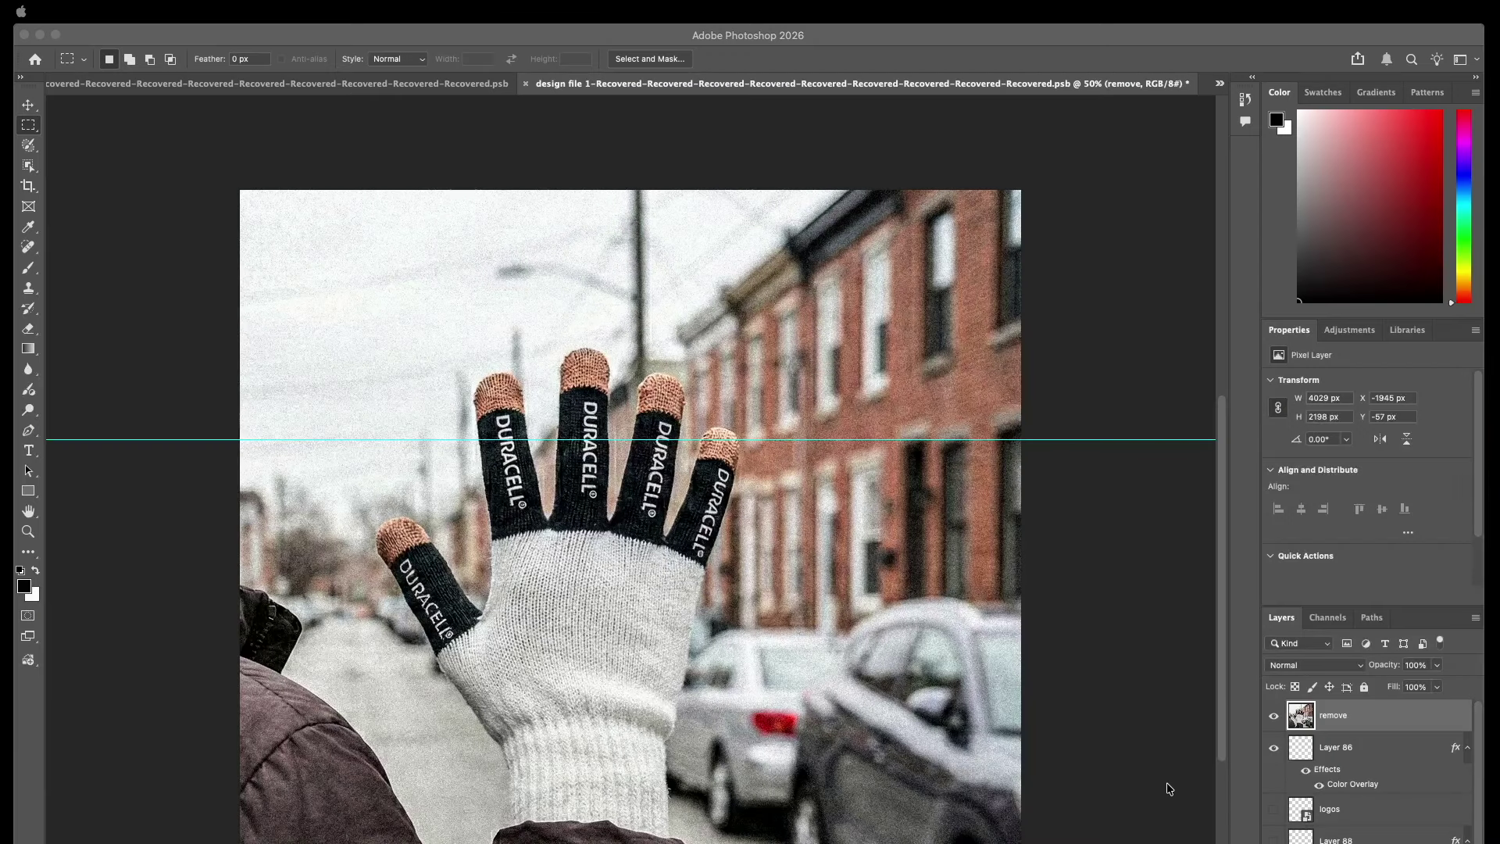
# In the Photoshop design file, delete the glove photo layer "remove" and hide Layer 86.
pyautogui.click(1132, 696)
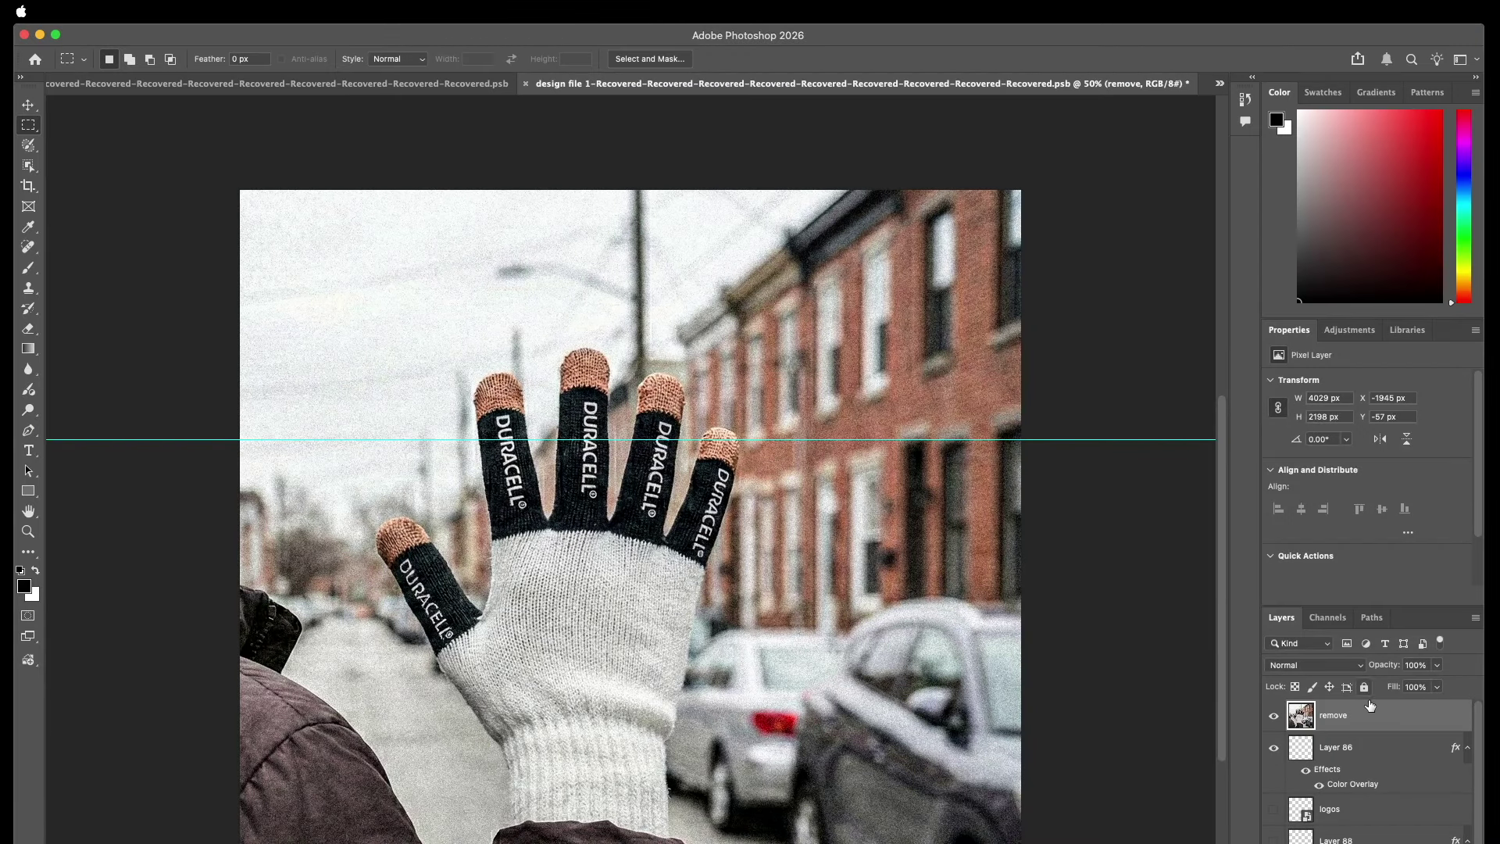
pyautogui.press('BackSpace')
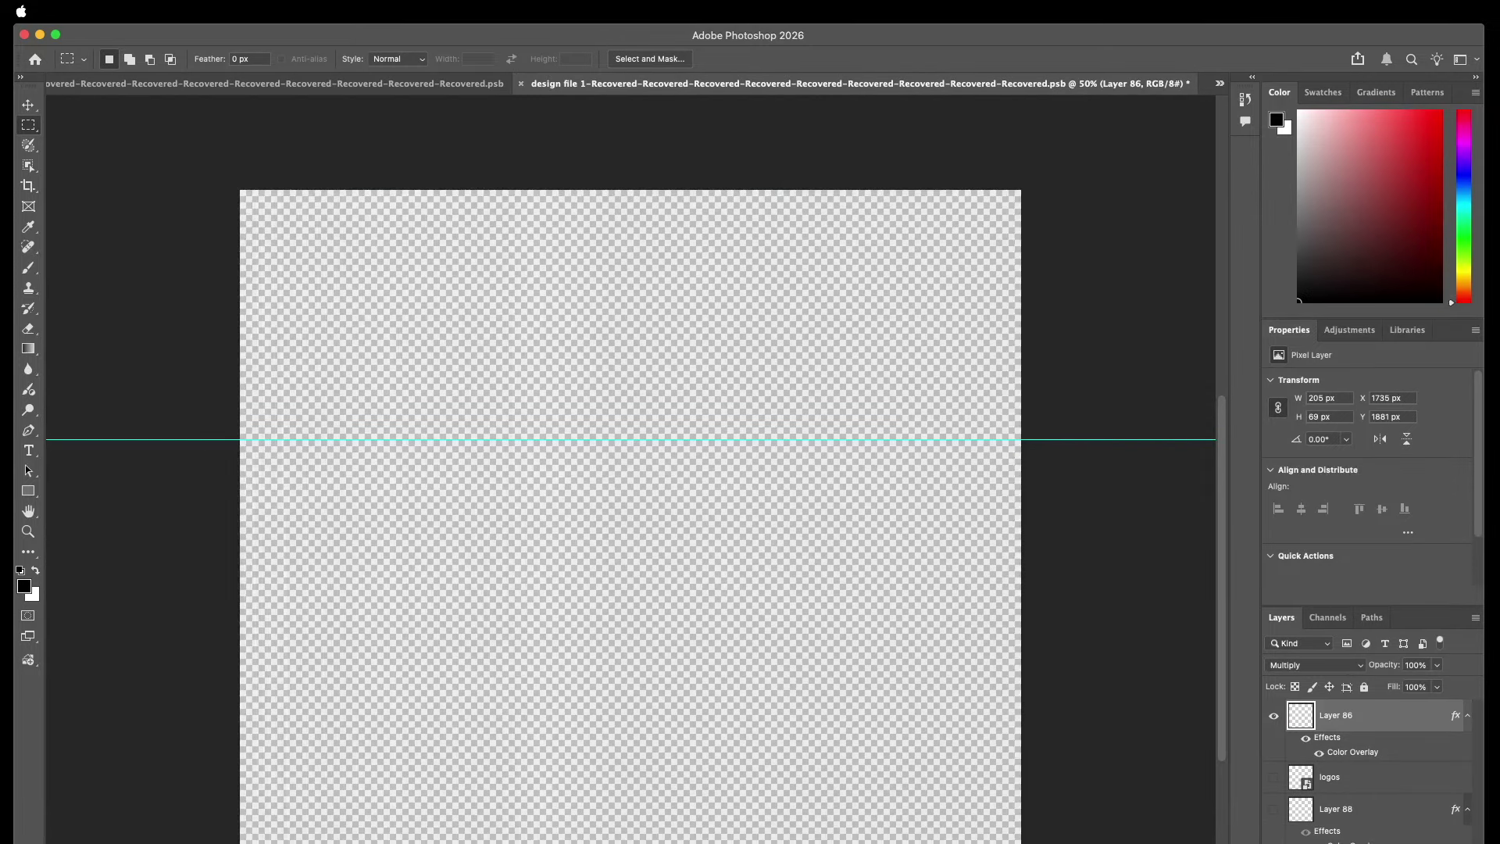
pyautogui.click(1273, 715)
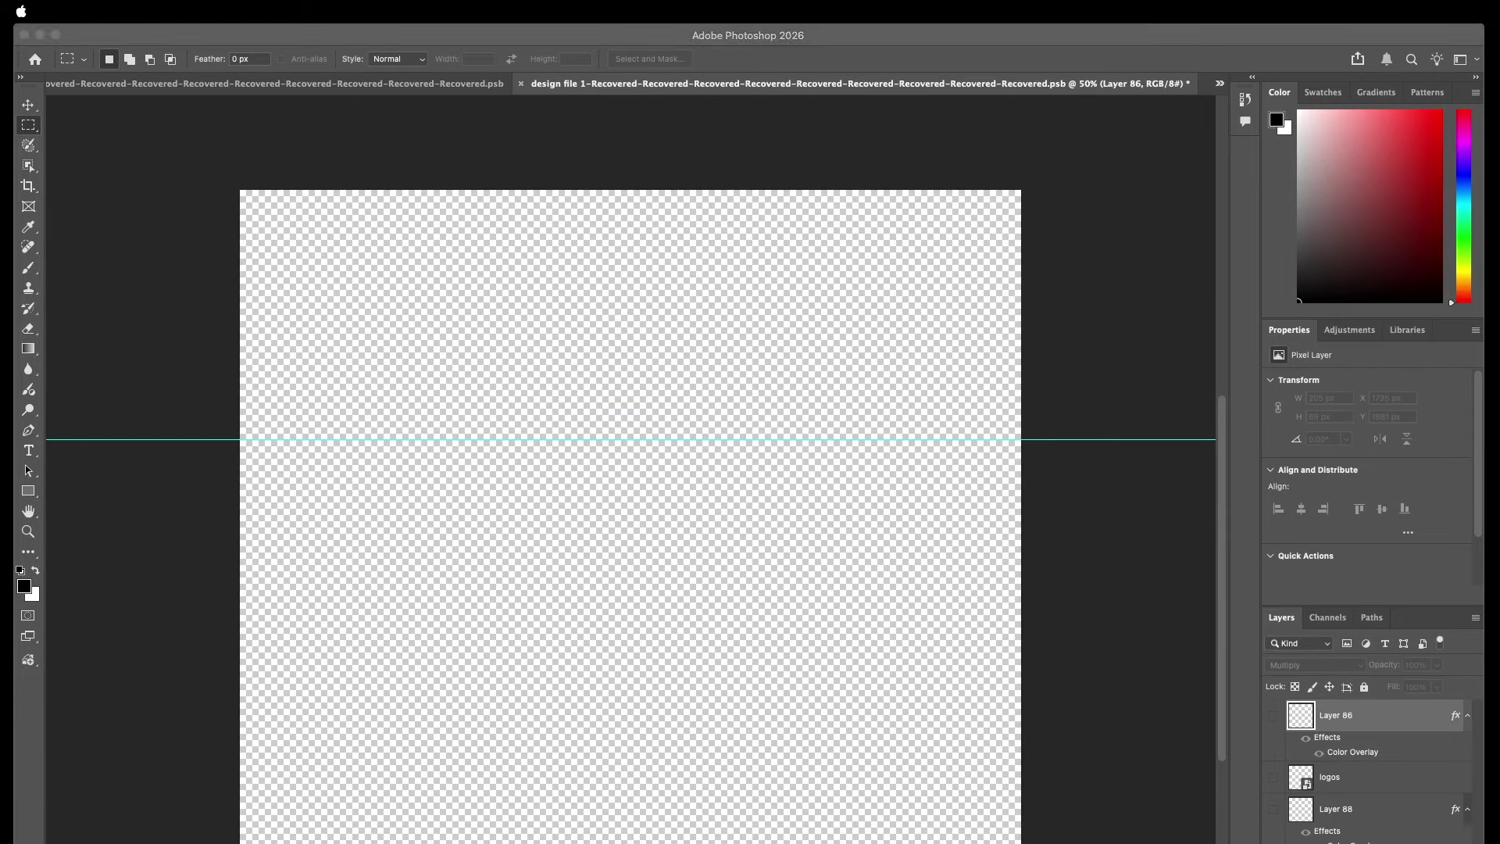
# Place the downloaded boots image on the canvas and scale it to about 2794 x 1560 px, covering the full width.
pyautogui.moveTo(508, 602); pyautogui.dragTo(509, 597)
pyautogui.moveTo(873, 756); pyautogui.dragTo(654, 753)
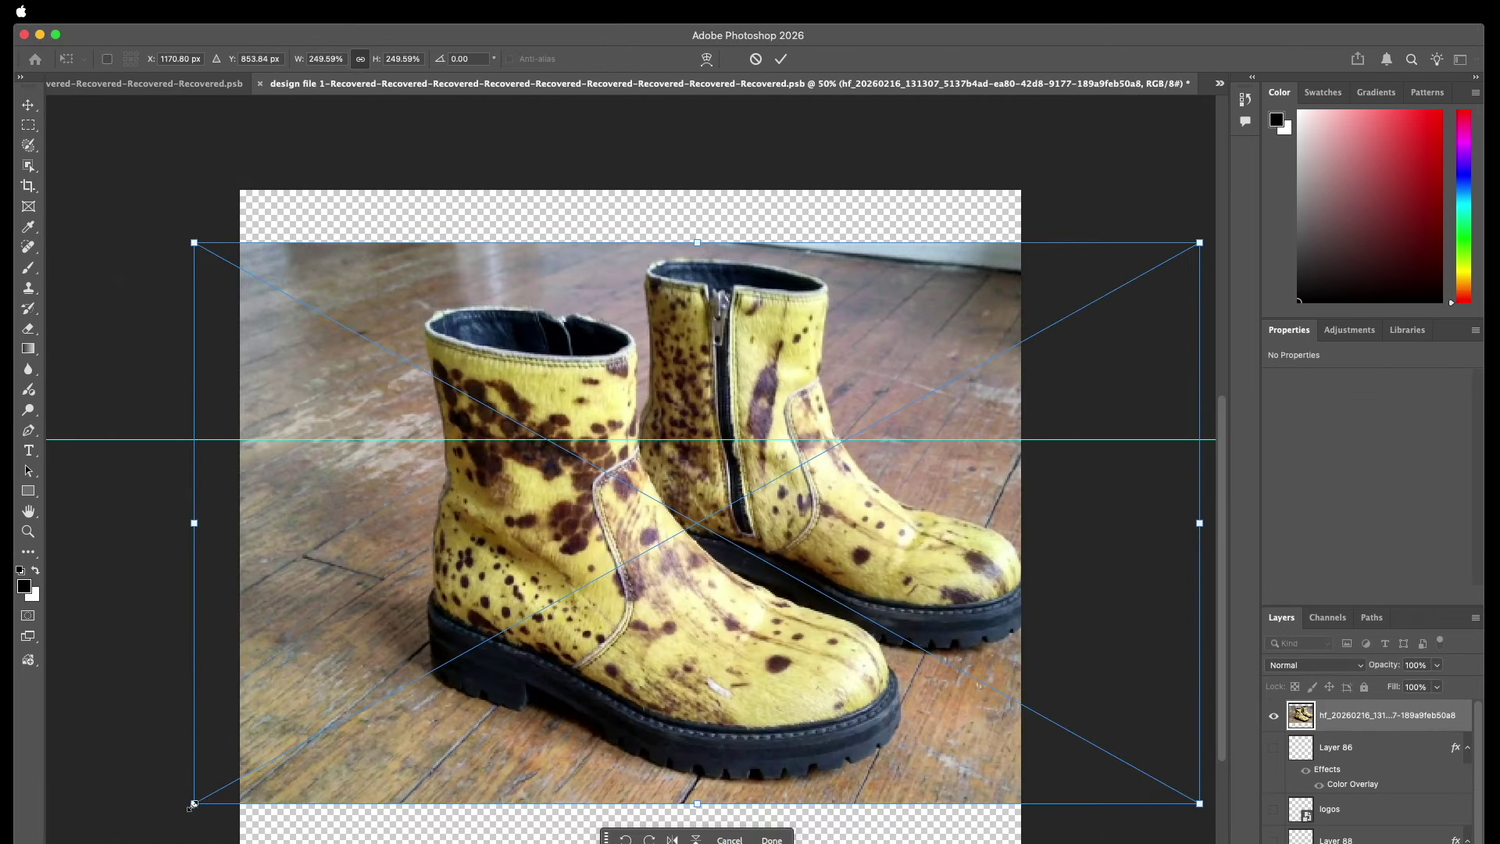
pyautogui.moveTo(193, 805); pyautogui.dragTo(133, 842)
pyautogui.press('Return')
# Generatively fill the empty strips above and below the boots with the prompt "fill with background", compare the variations and keep the first.
pyautogui.press('w')
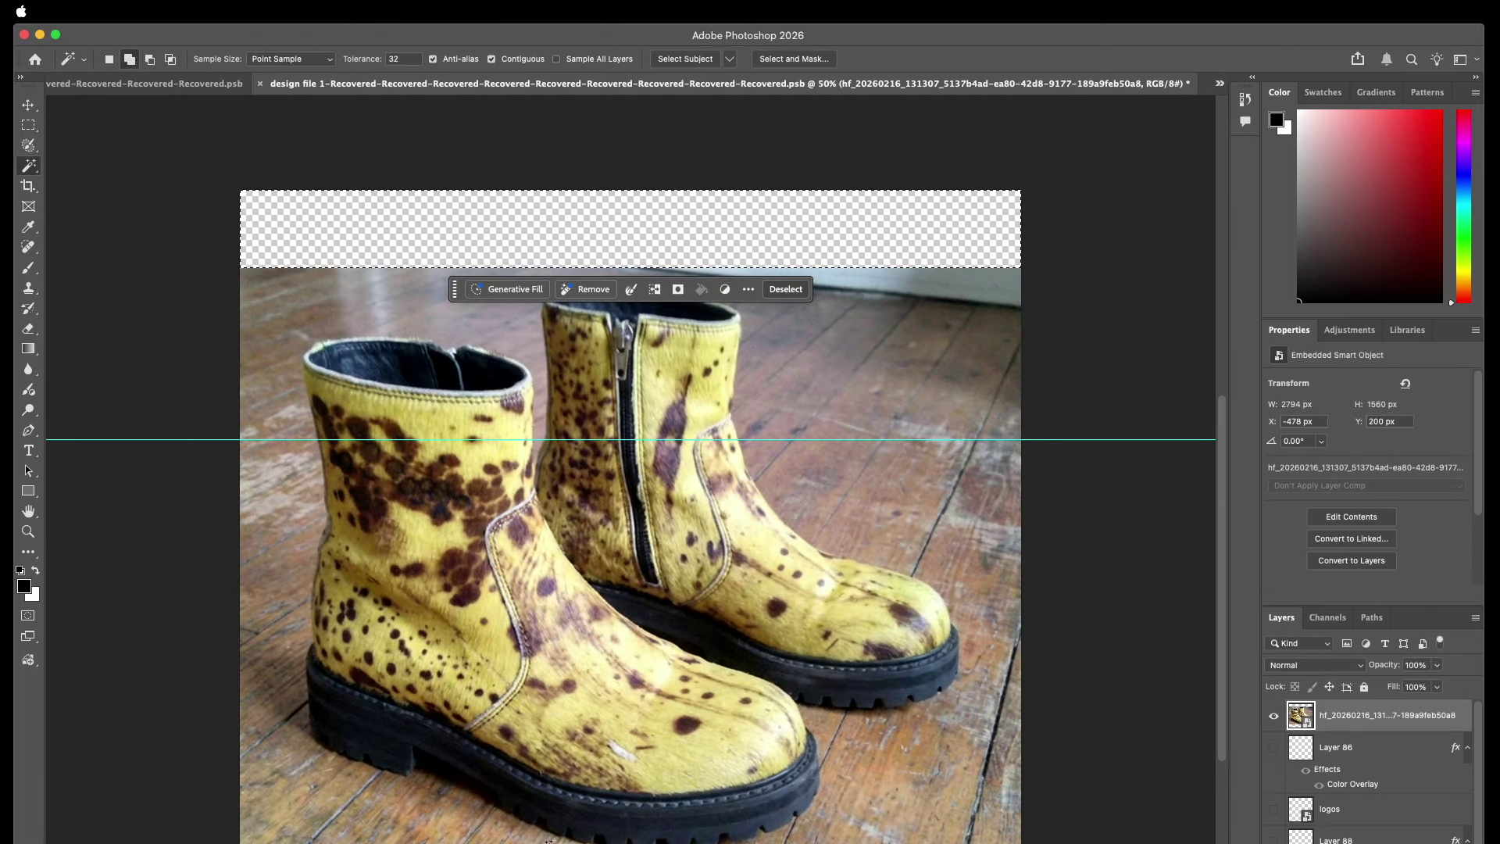
pyautogui.keyDown('shift'); pyautogui.click(552, 843); pyautogui.keyUp('shift')
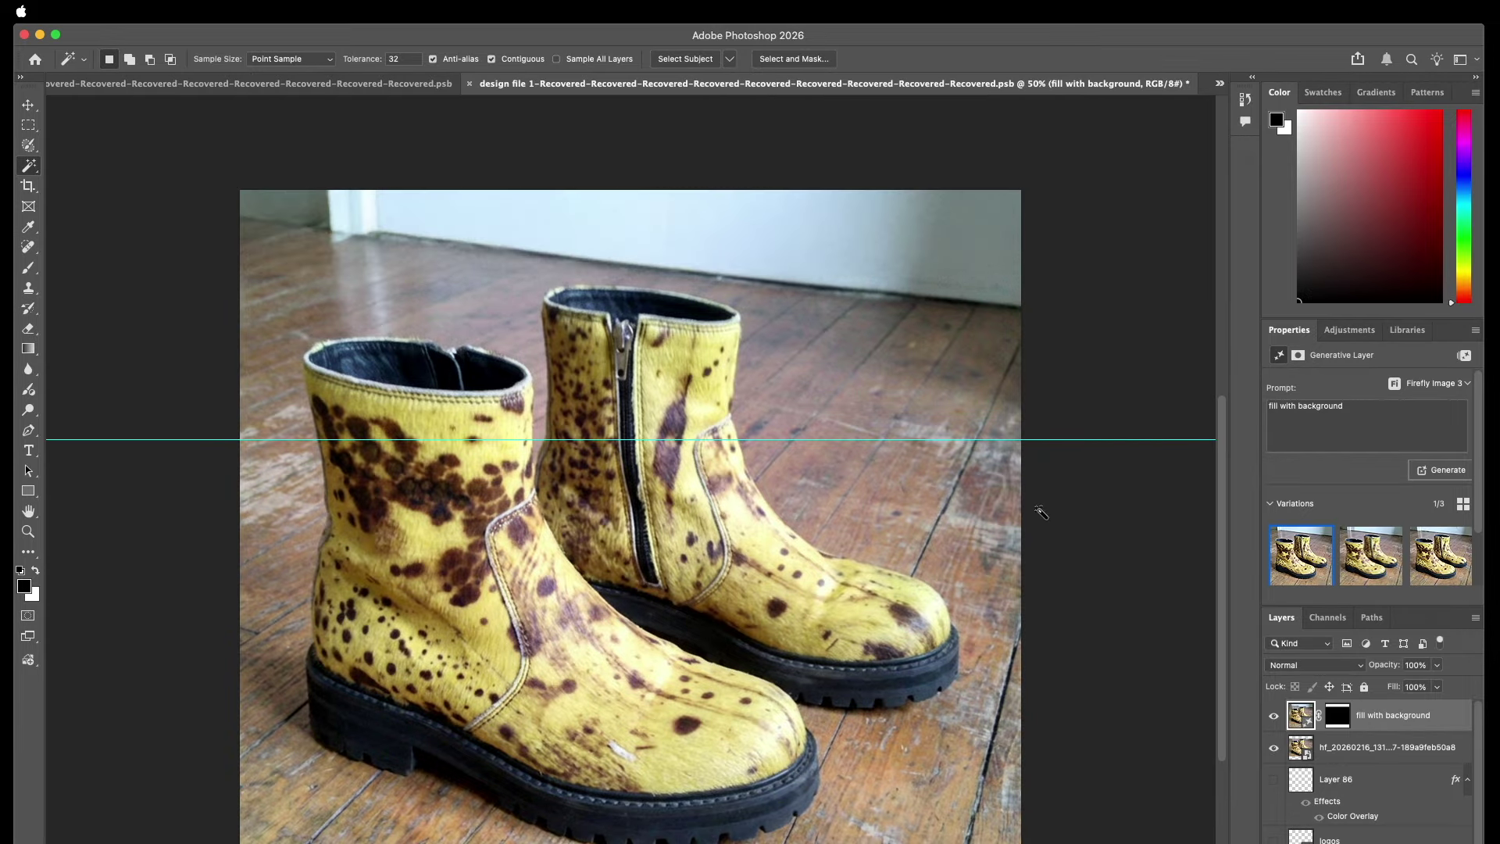
pyautogui.click(1363, 573)
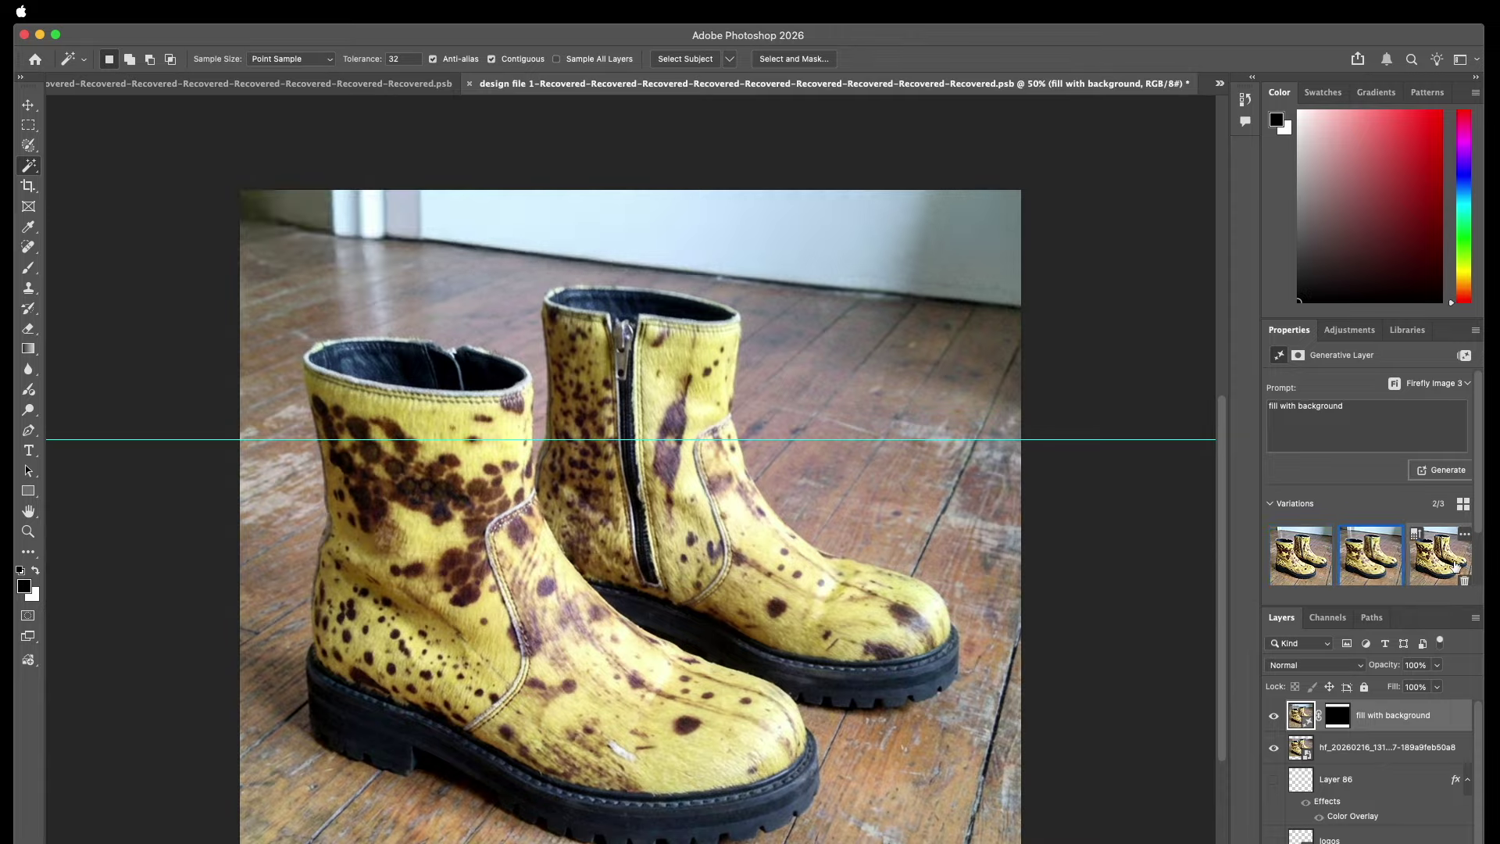
pyautogui.click(1332, 575)
pyautogui.click(1349, 577)
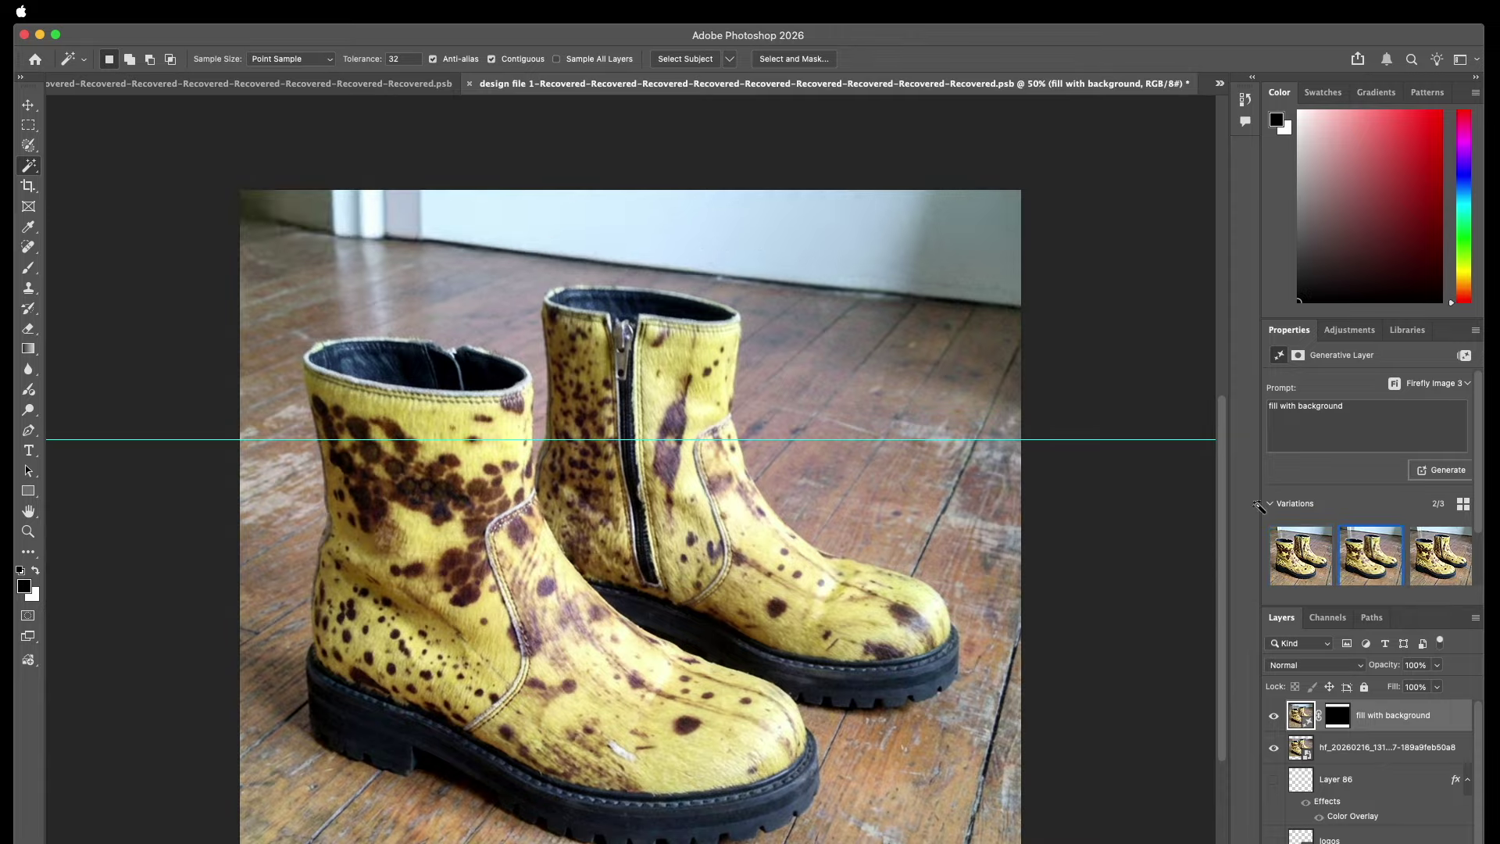
pyautogui.click(1418, 578)
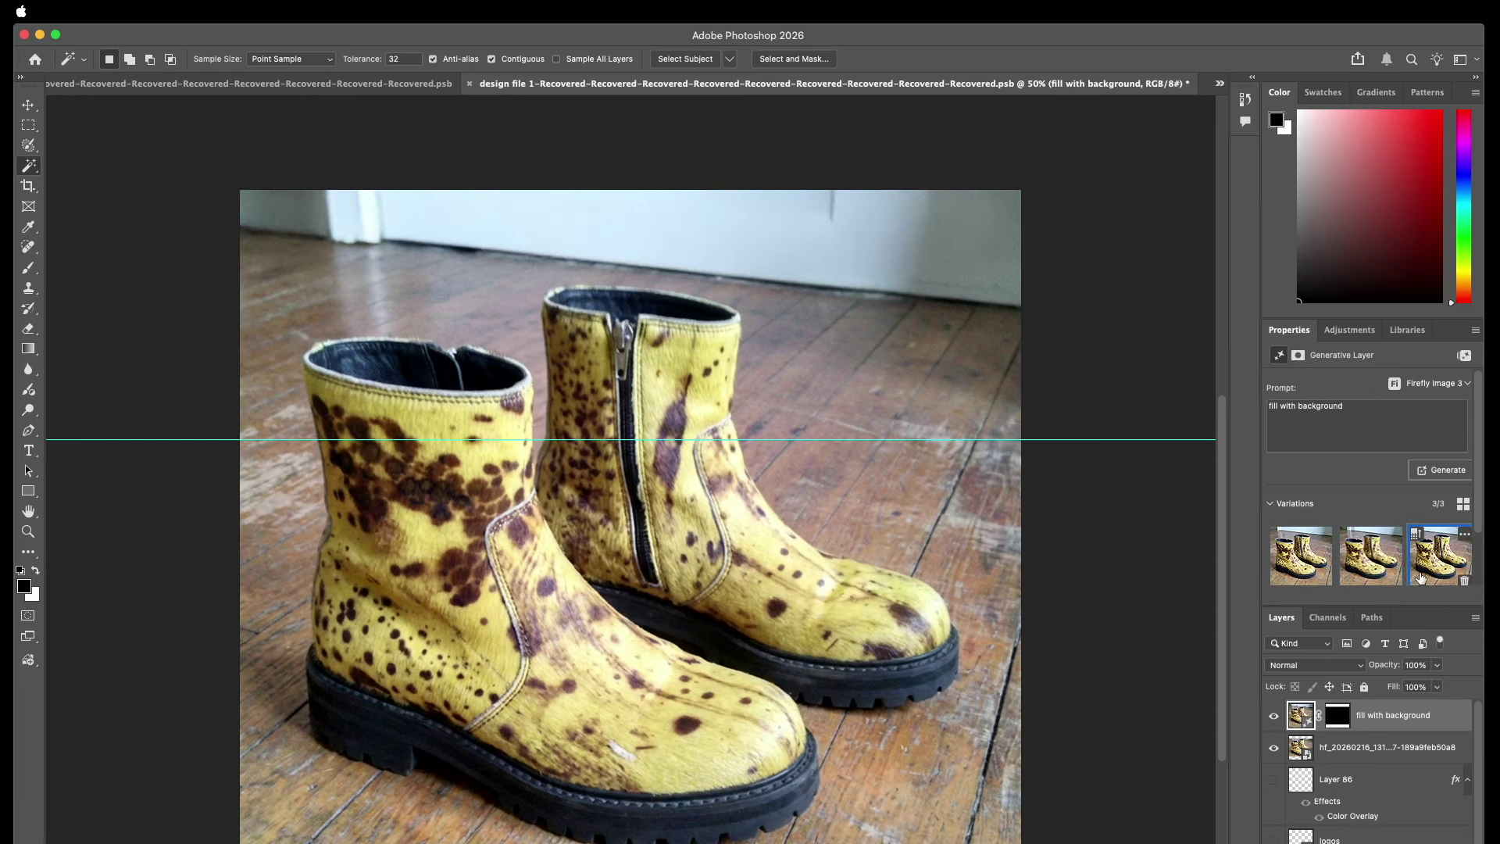
pyautogui.click(1286, 566)
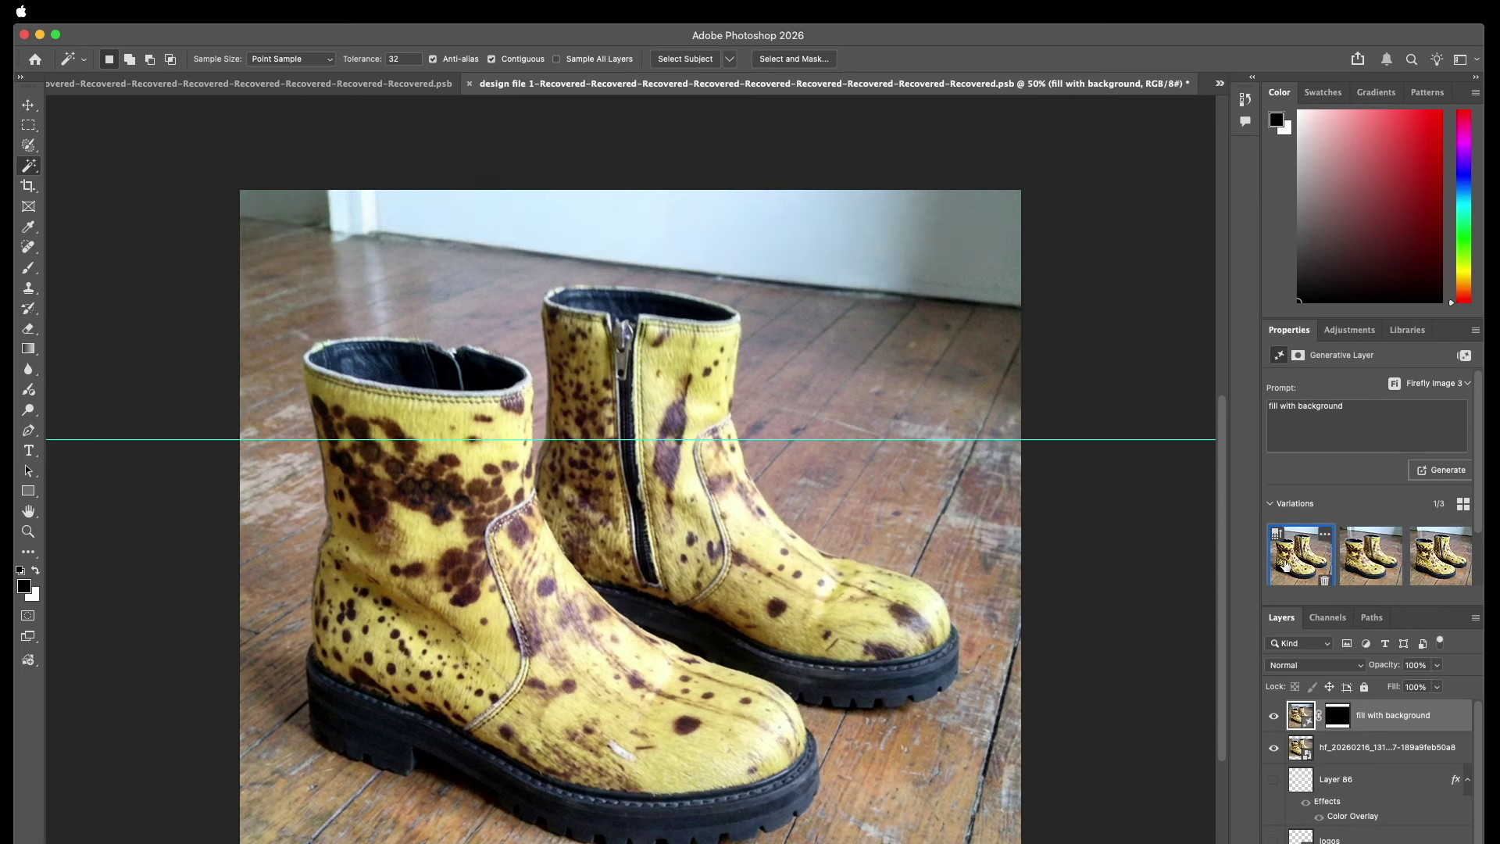
# Merge the generative fill layer with the boots image layer and hide the guides.
pyautogui.click(1396, 748)
pyautogui.press('super+e')
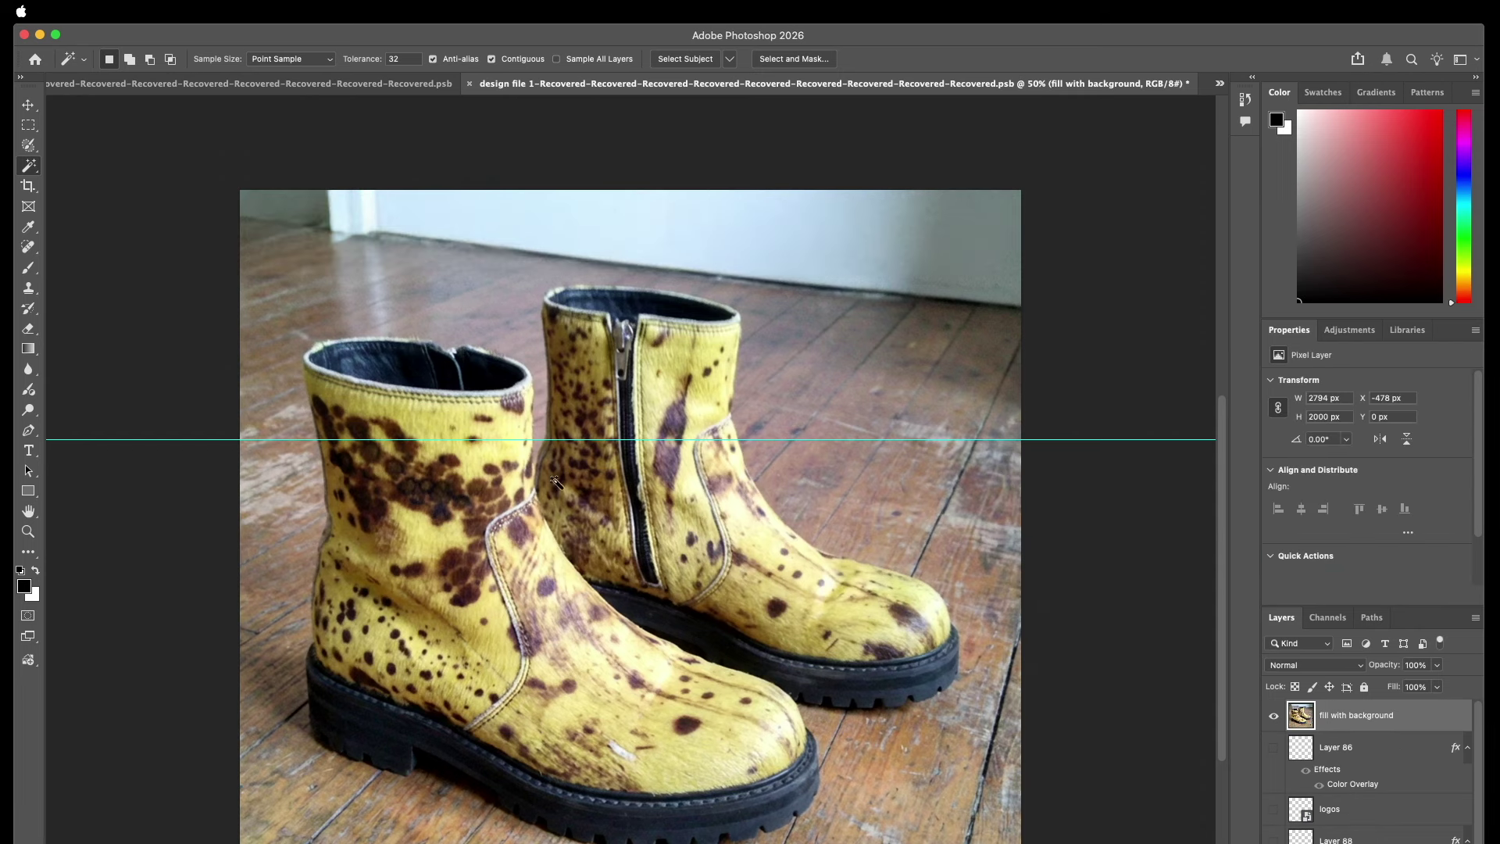
pyautogui.press('super+semicolon')
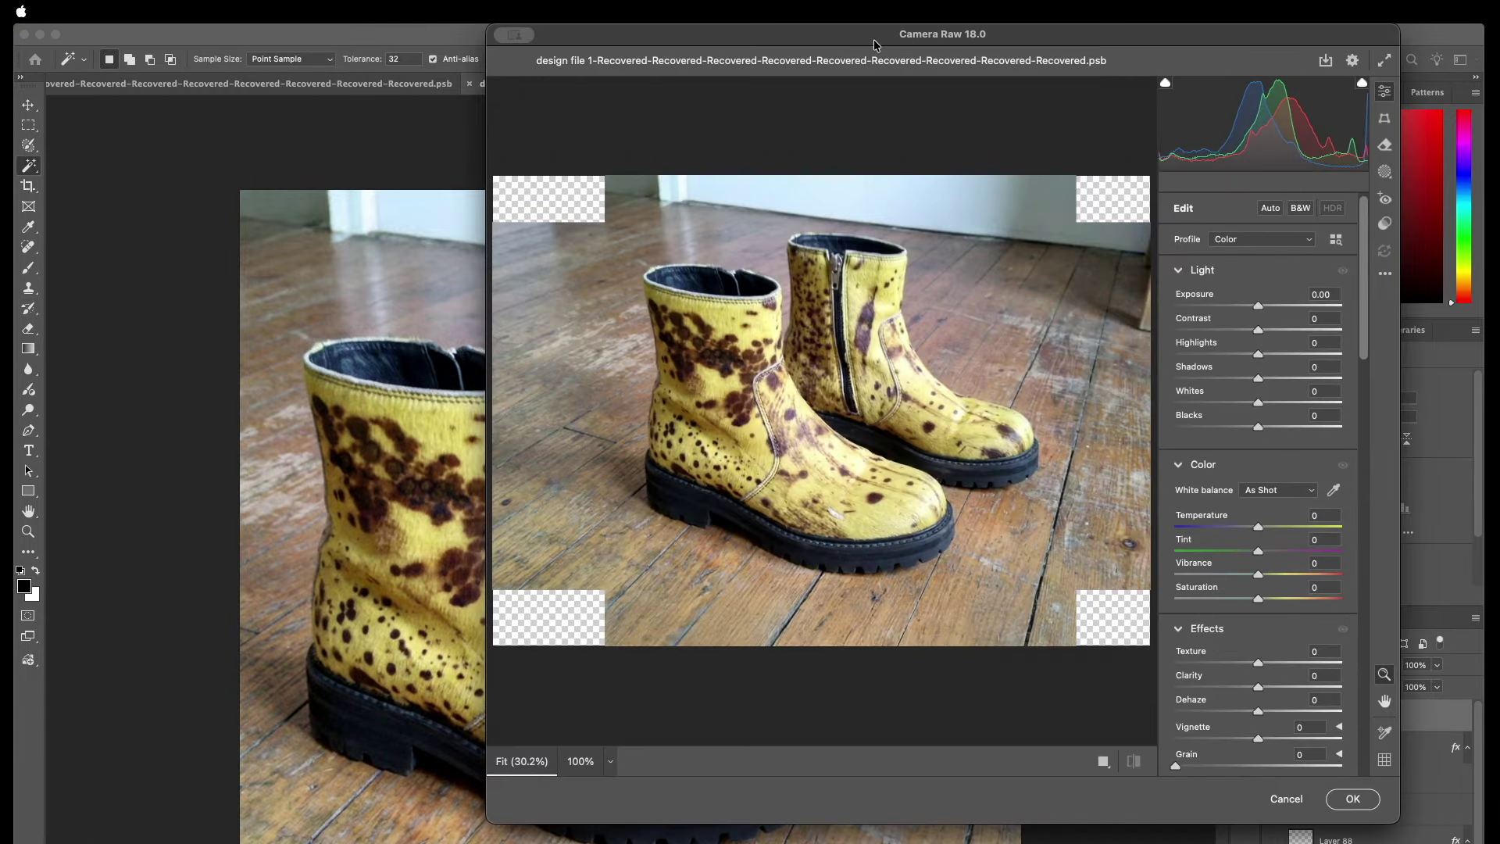
# Widen the Camera Raw filter window and set Texture to +98, Grain to 100 and Clarity to +46.
pyautogui.moveTo(875, 52); pyautogui.dragTo(708, 96)
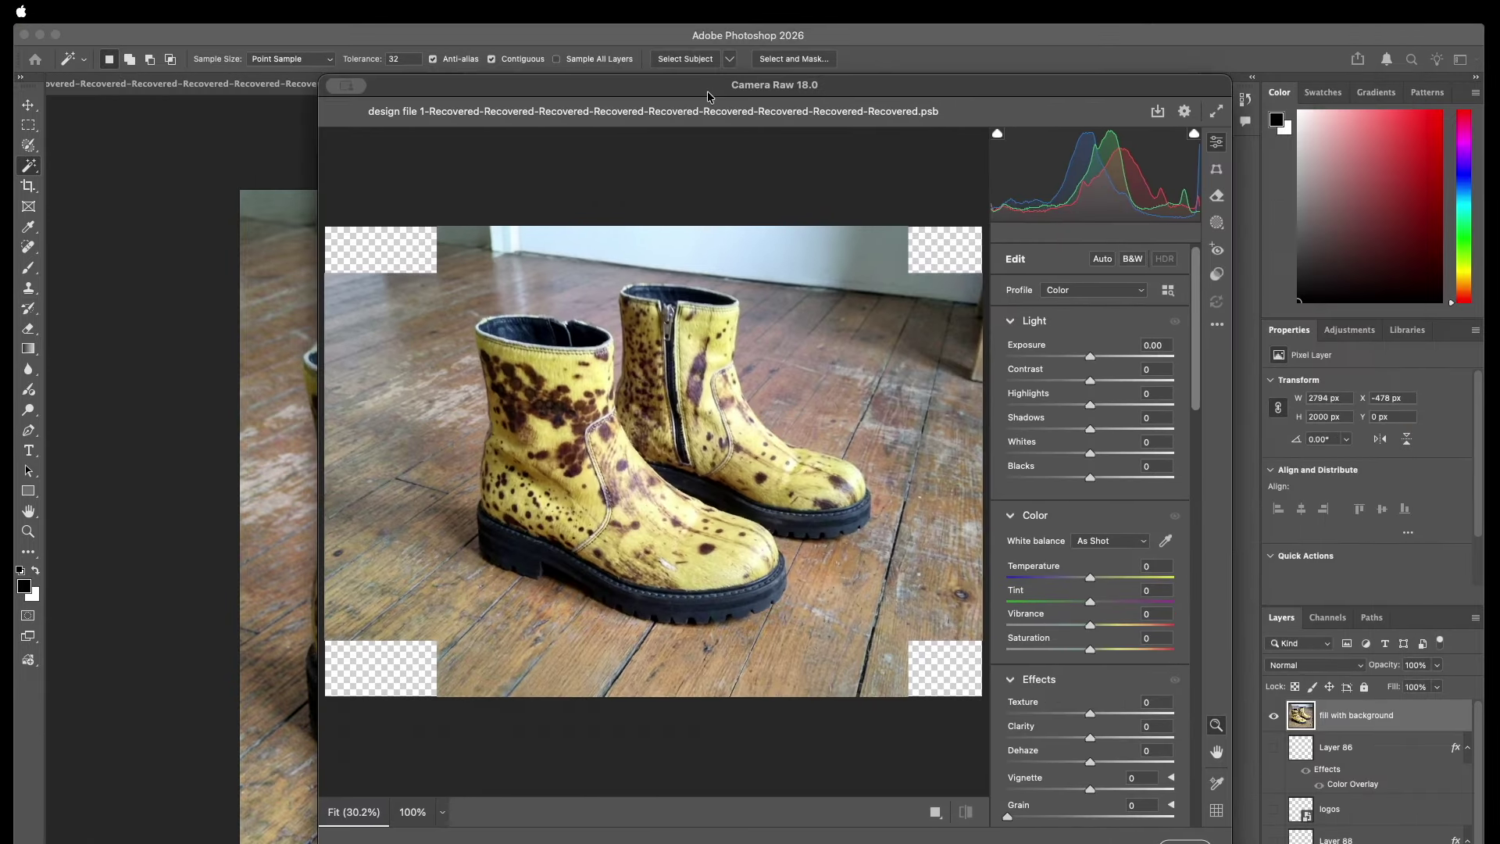
pyautogui.moveTo(1231, 843); pyautogui.dragTo(1436, 843)
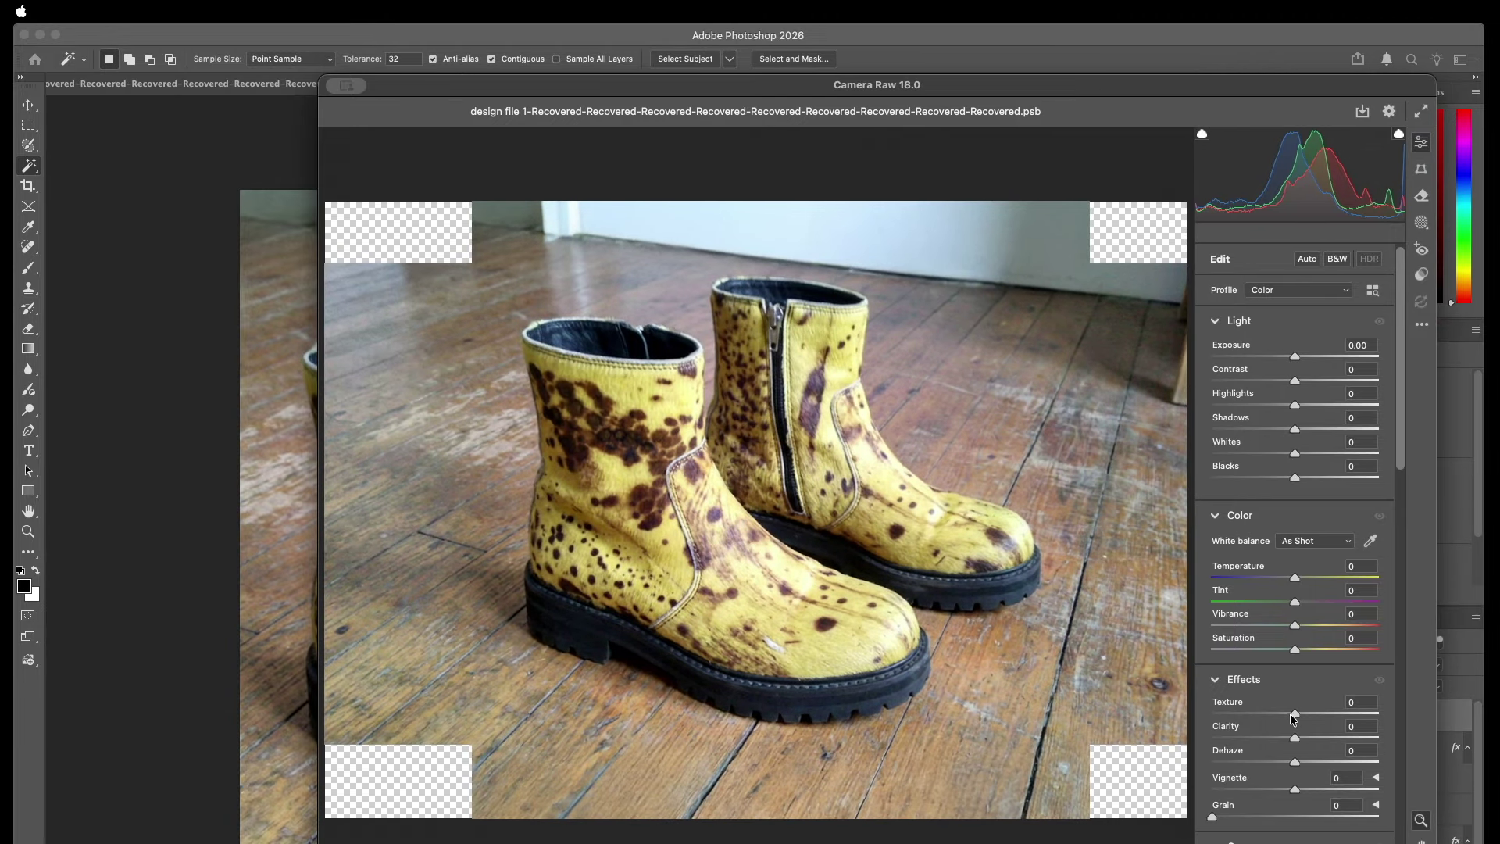
pyautogui.moveTo(1297, 712); pyautogui.dragTo(1377, 713)
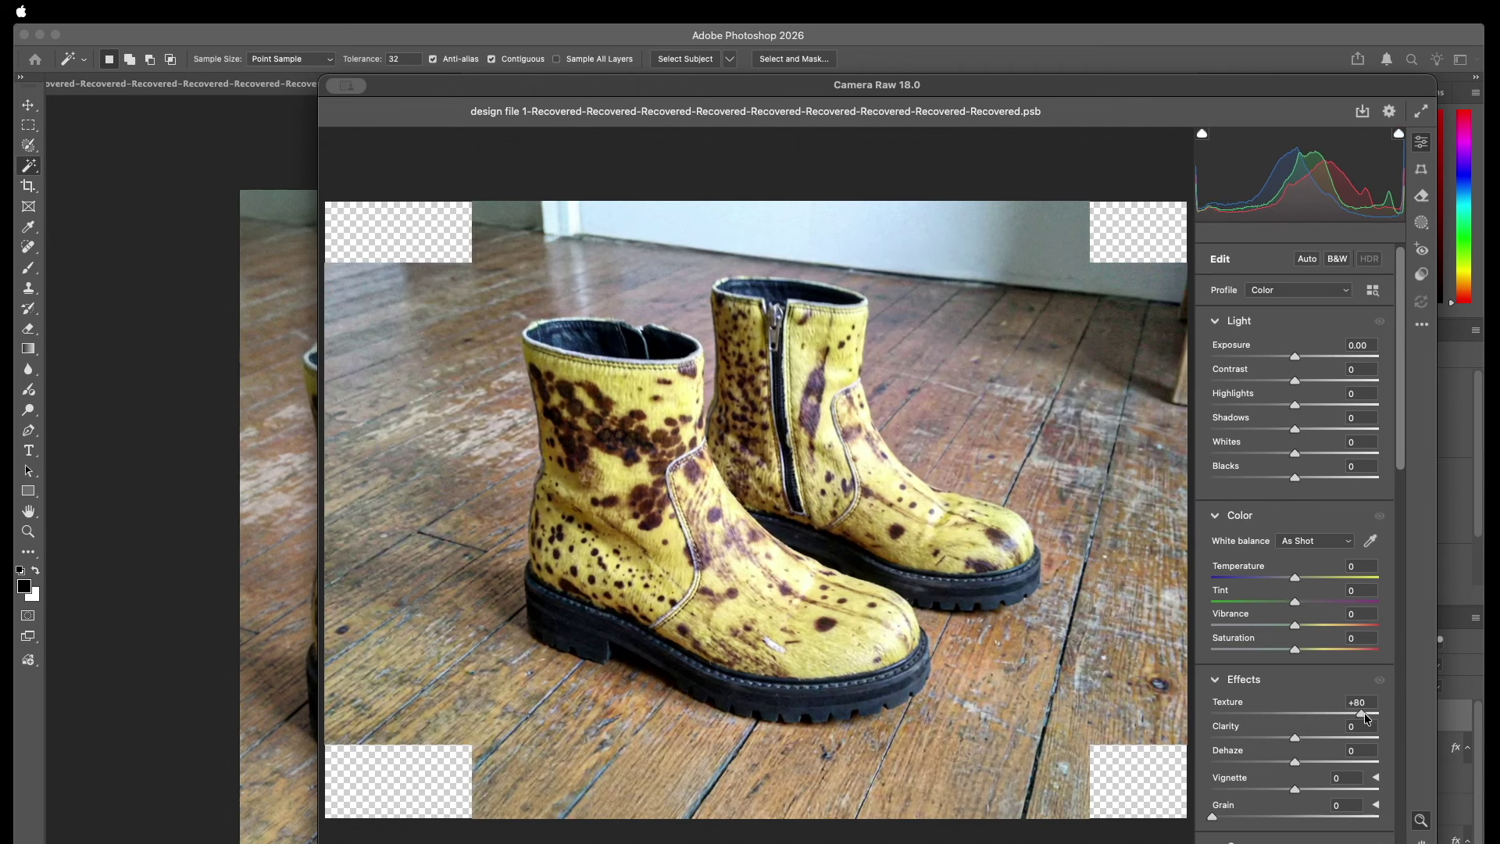
pyautogui.moveTo(1378, 713); pyautogui.dragTo(1375, 713)
pyautogui.moveTo(1213, 816); pyautogui.dragTo(1477, 817)
pyautogui.moveTo(1315, 737)
pyautogui.mouseDown()
pyautogui.moveTo(1170, 753)
pyautogui.moveTo(1389, 744)
pyautogui.moveTo(1300, 740)
pyautogui.moveTo(1332, 742)
pyautogui.mouseUp()
# Compare the boots with the Camera Raw effects off and on, and raise Clarity slightly.
pyautogui.click(1380, 681)
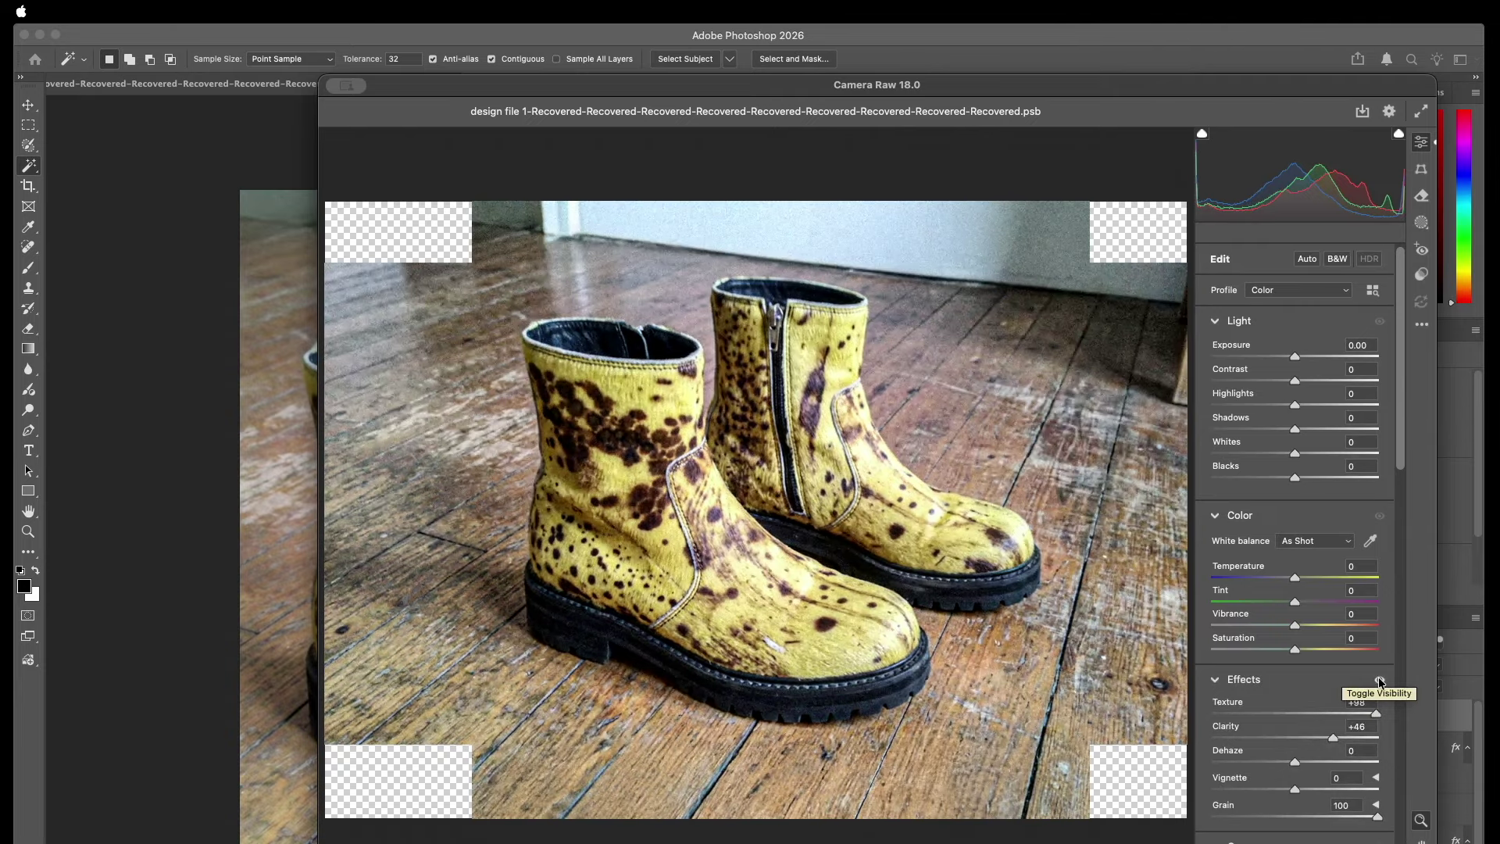
pyautogui.click(1379, 681)
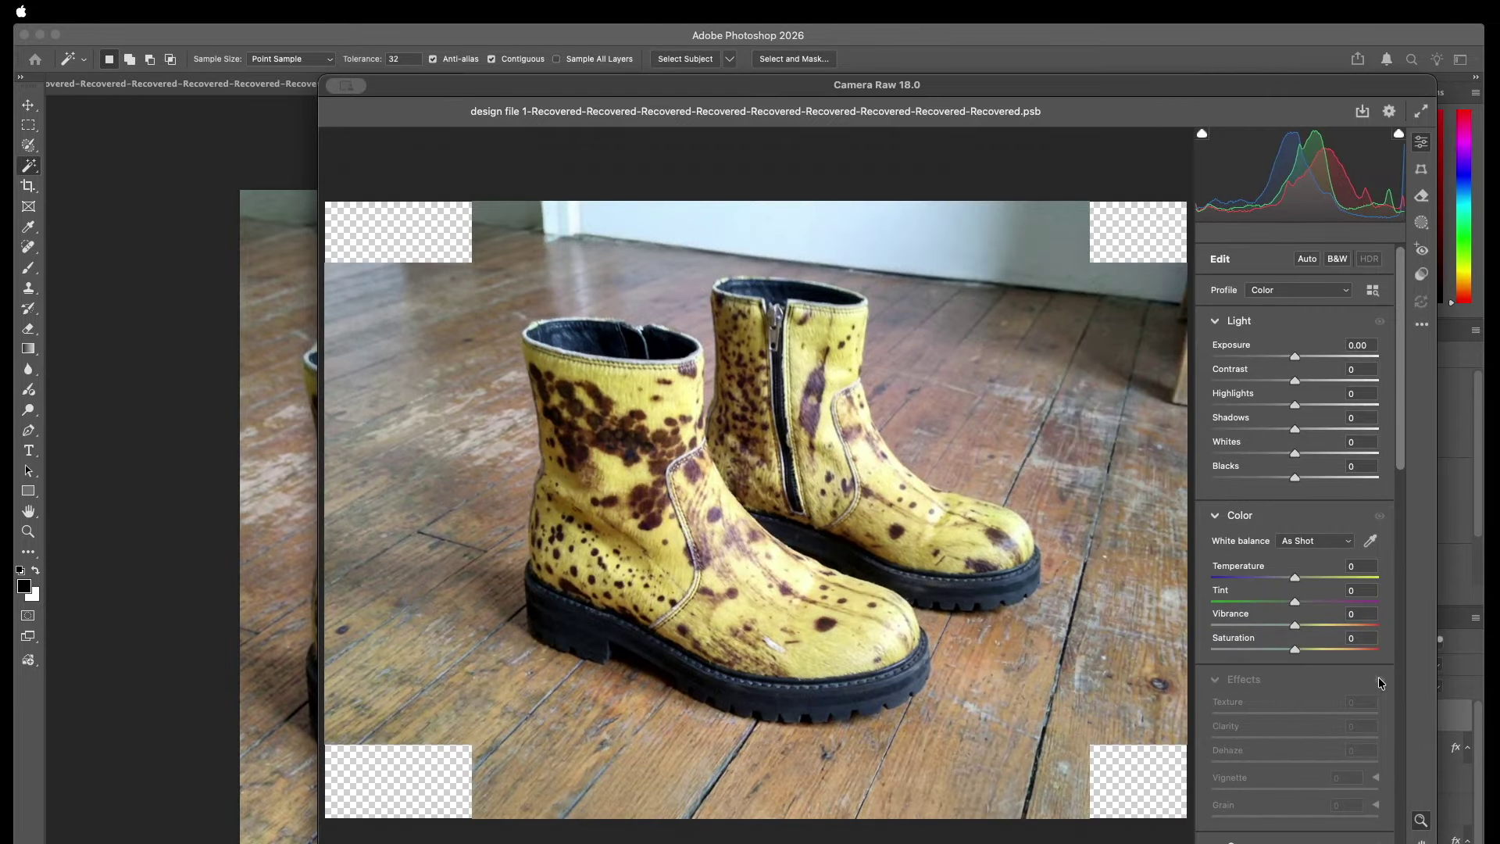
pyautogui.click(1378, 678)
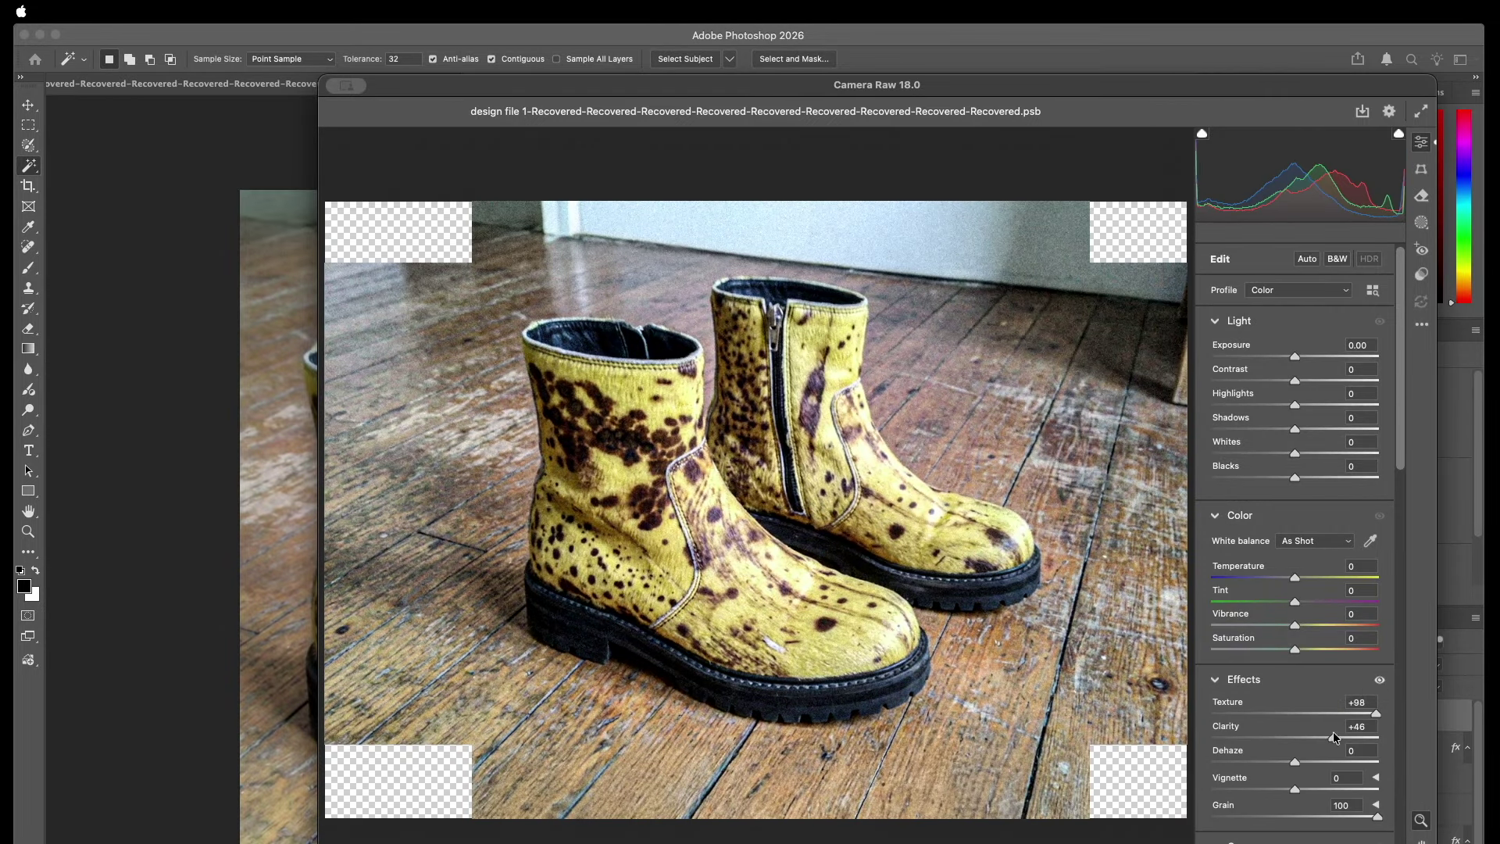
pyautogui.moveTo(1332, 738); pyautogui.dragTo(1338, 737)
pyautogui.scroll(-2, 1339, 775)
pyautogui.scroll(2, 1335, 706)
# Lower the Saturation slightly, look through the remaining Camera Raw settings down to Lens Blur, and apply the filter.
pyautogui.moveTo(1295, 650)
pyautogui.mouseDown()
pyautogui.moveTo(1432, 642)
pyautogui.moveTo(1284, 653)
pyautogui.mouseUp()
pyautogui.scroll(-10, 1289, 785)
pyautogui.scroll(-10, 1291, 789)
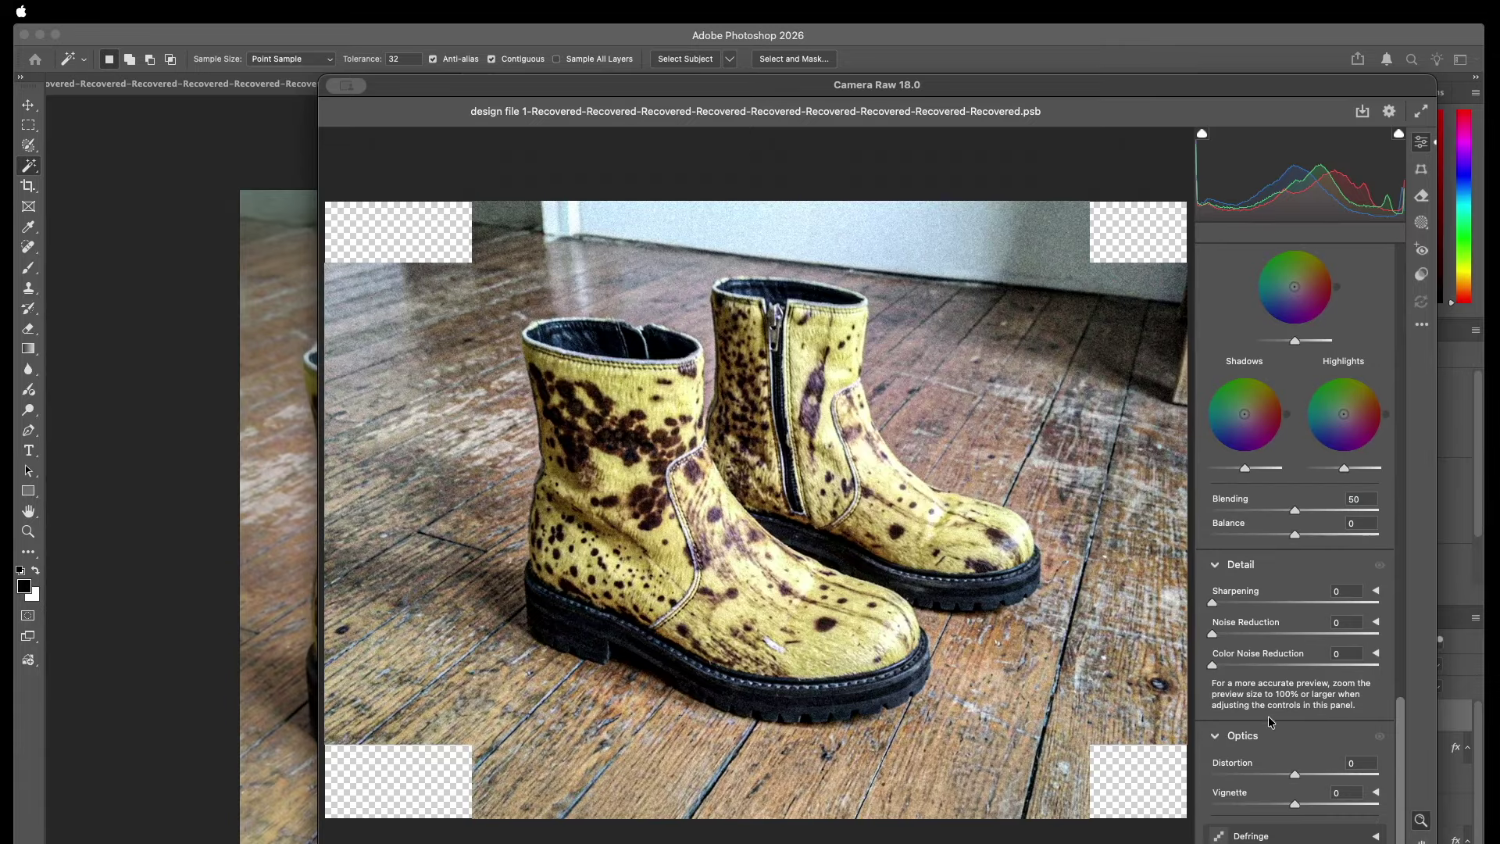
pyautogui.scroll(-5, 1294, 531)
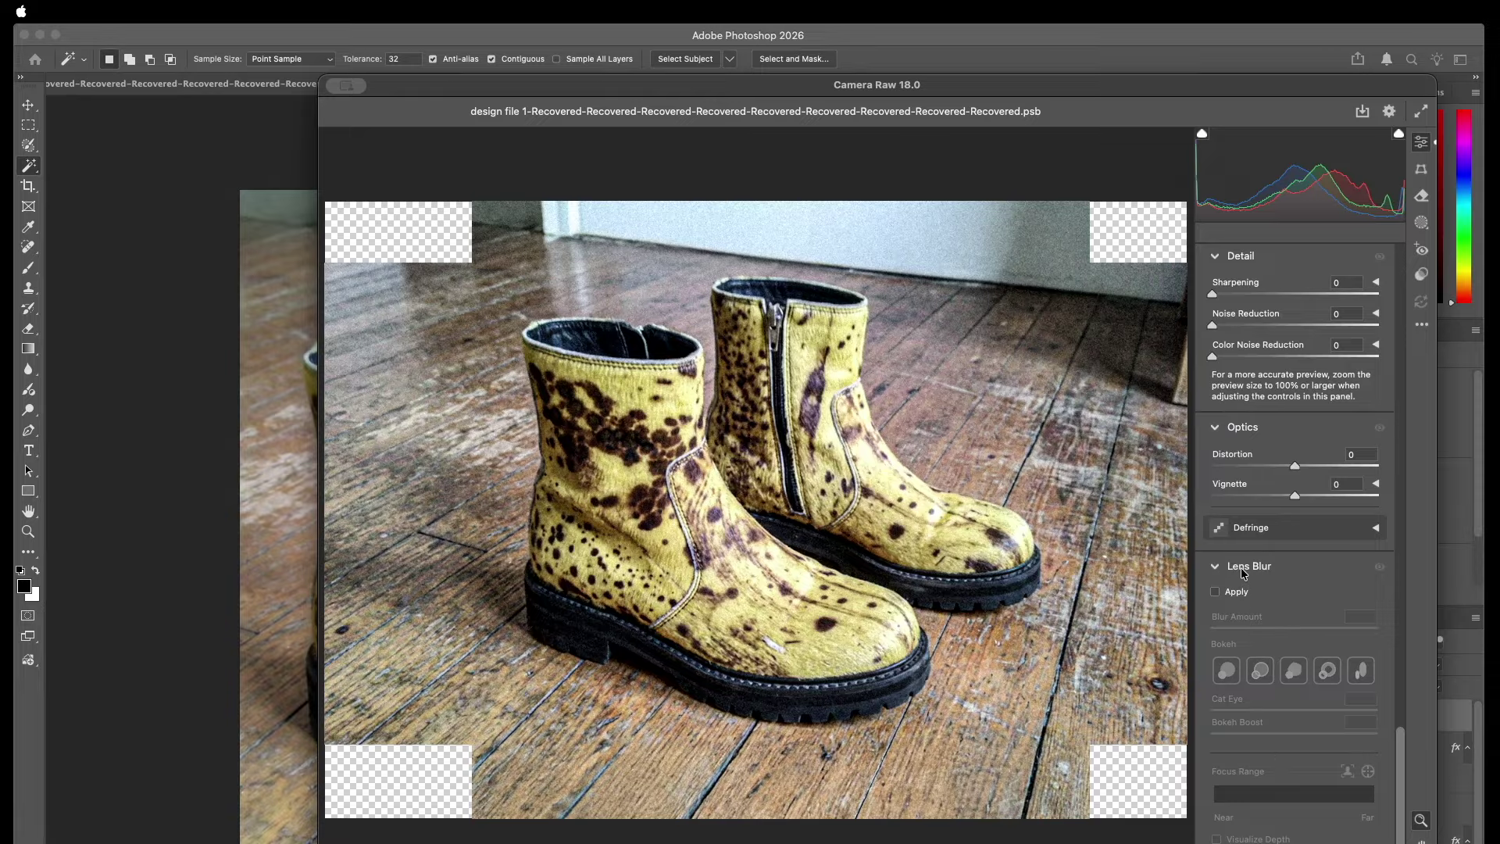
pyautogui.moveTo(1244, 573)
pyautogui.press('Return')
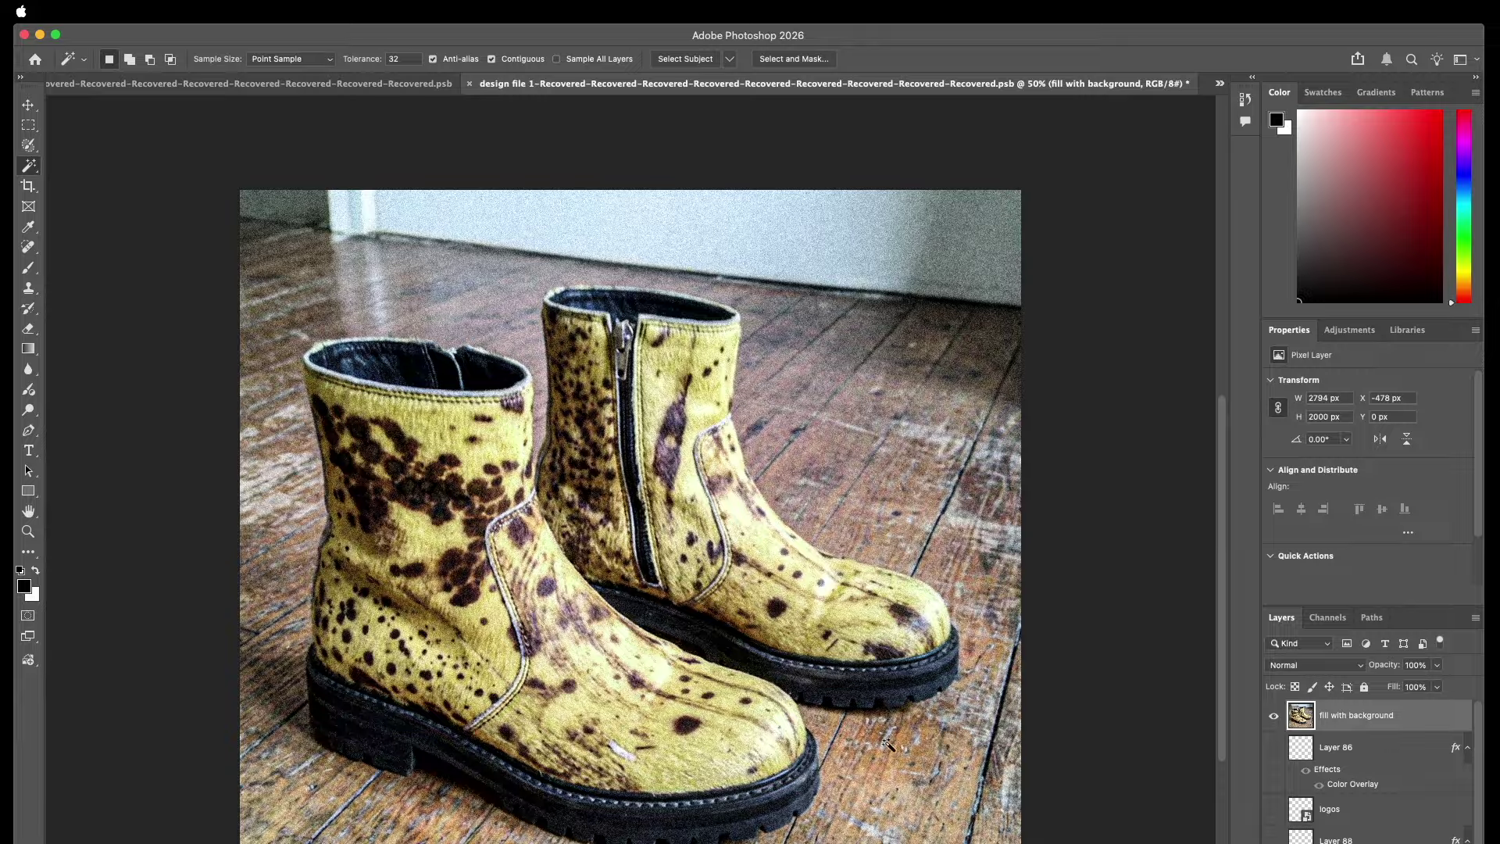
# Hide the "fill with background" boots layer, and select and show the texture layer 11.
pyautogui.scroll(-2, 857, 745)
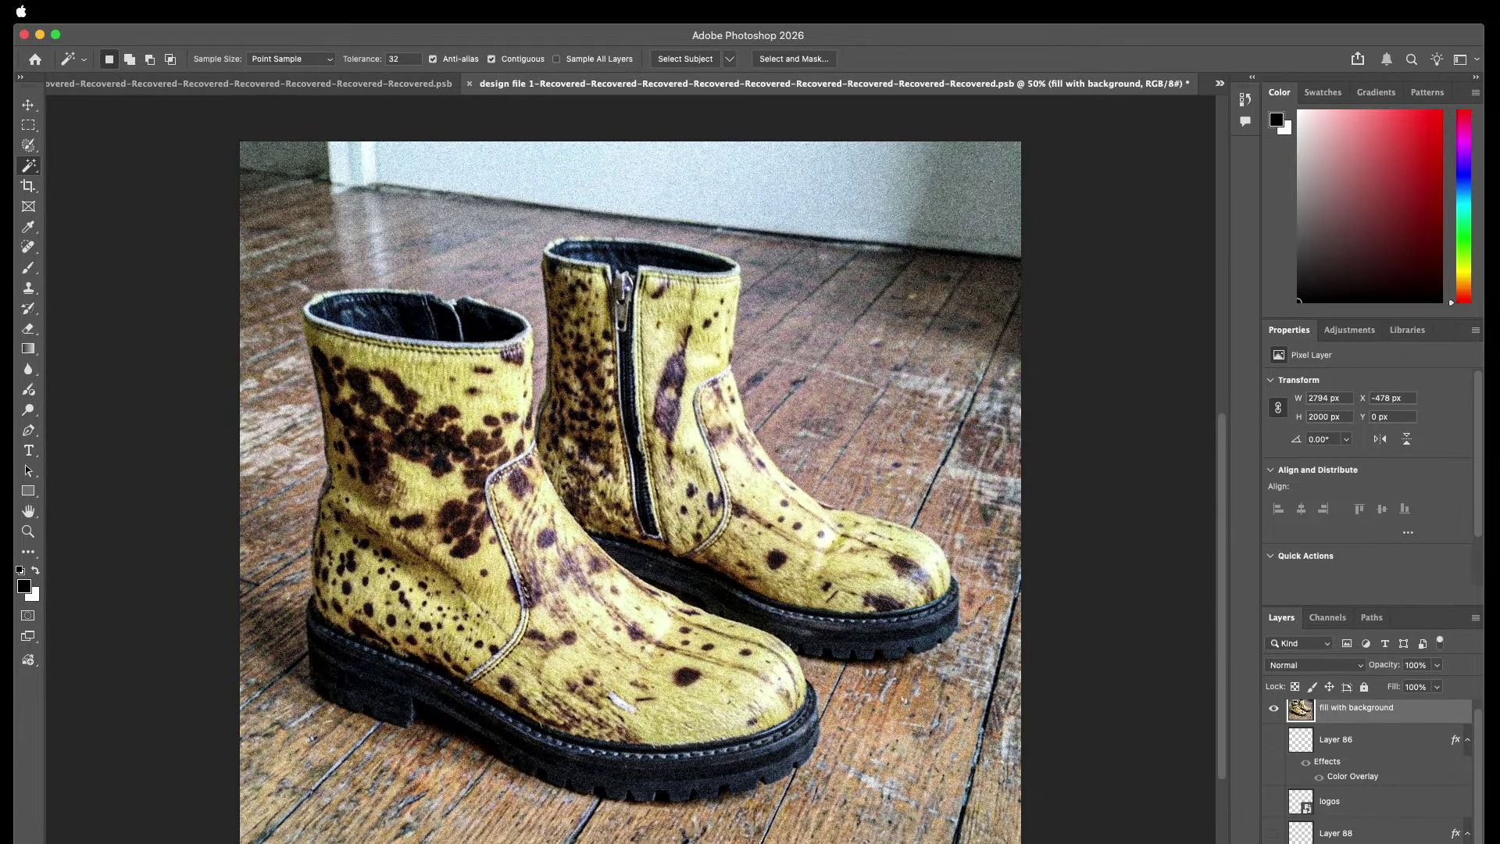
pyautogui.scroll(-1, 1325, 826)
pyautogui.click(1273, 708)
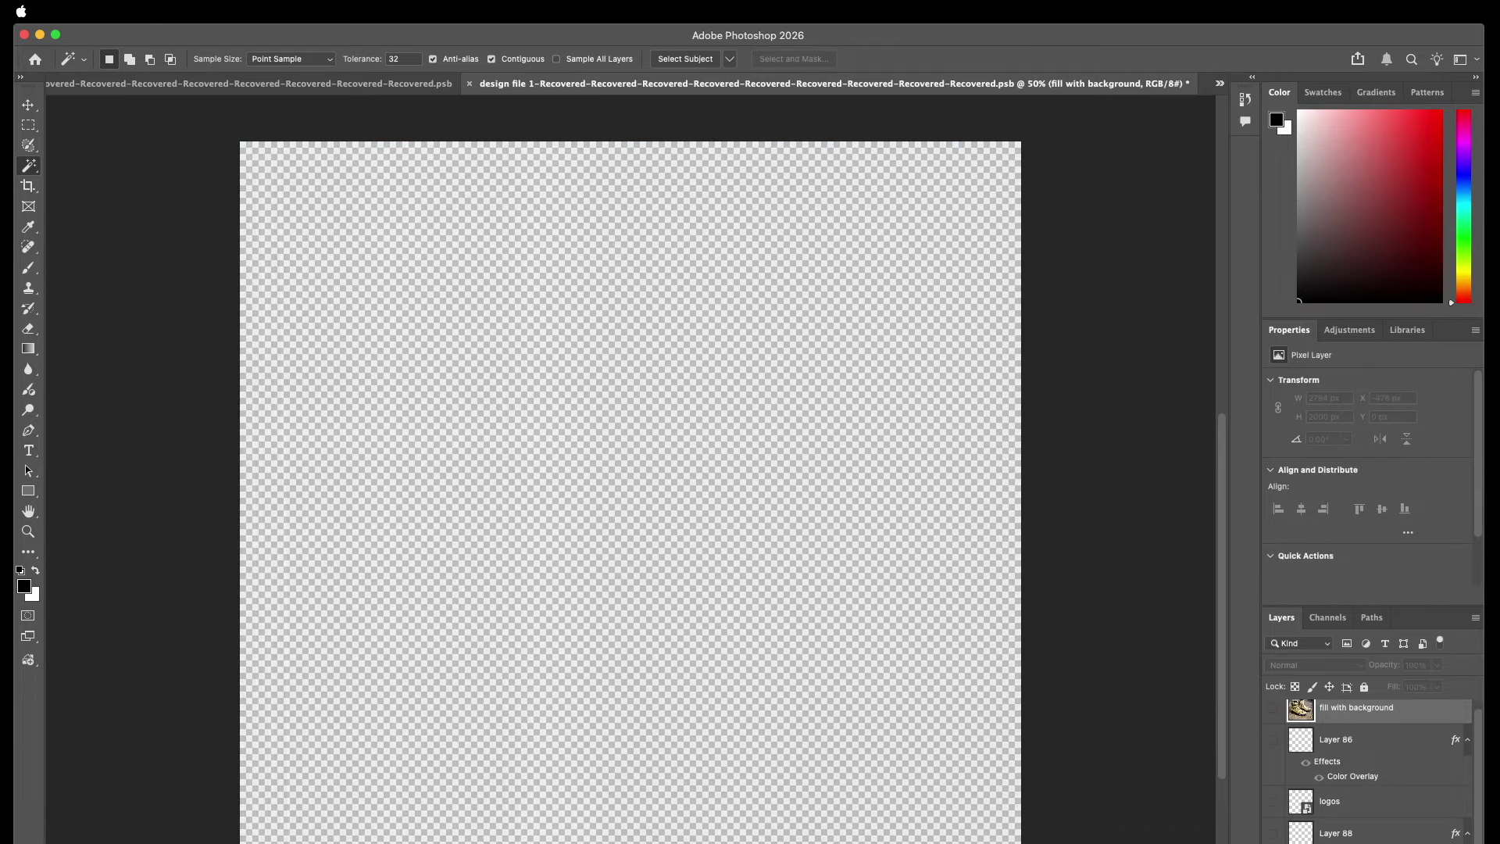
pyautogui.click(1273, 842)
pyautogui.click(1335, 842)
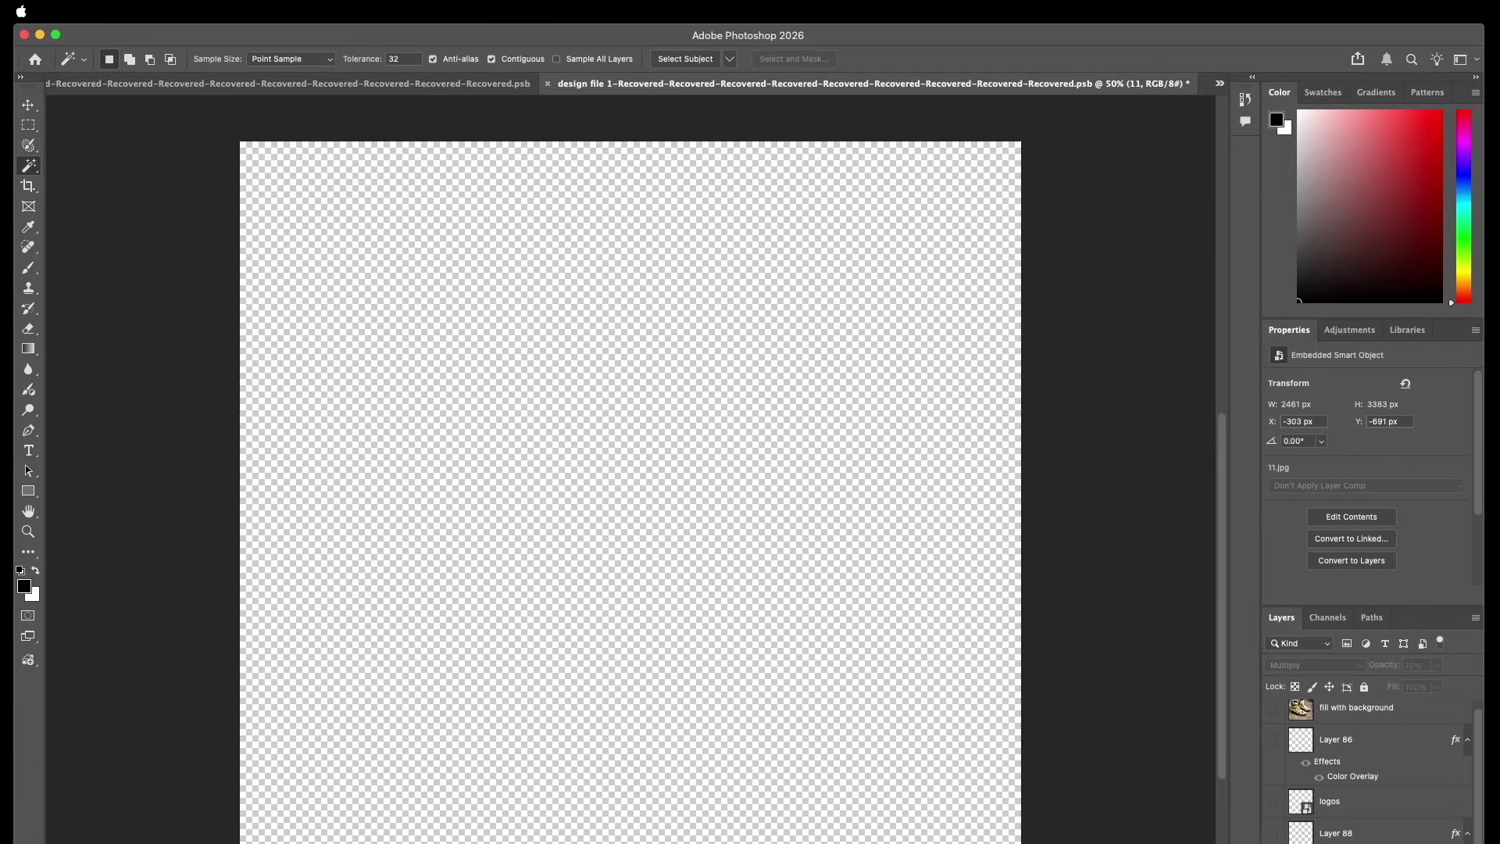
pyautogui.click(1273, 842)
# Preview texture layer 11 at 100% opacity, and set its opacity to 10%.
pyautogui.click(1315, 664)
pyautogui.click(1428, 653)
pyautogui.click(1428, 663)
pyautogui.write('100')
pyautogui.press('Return')
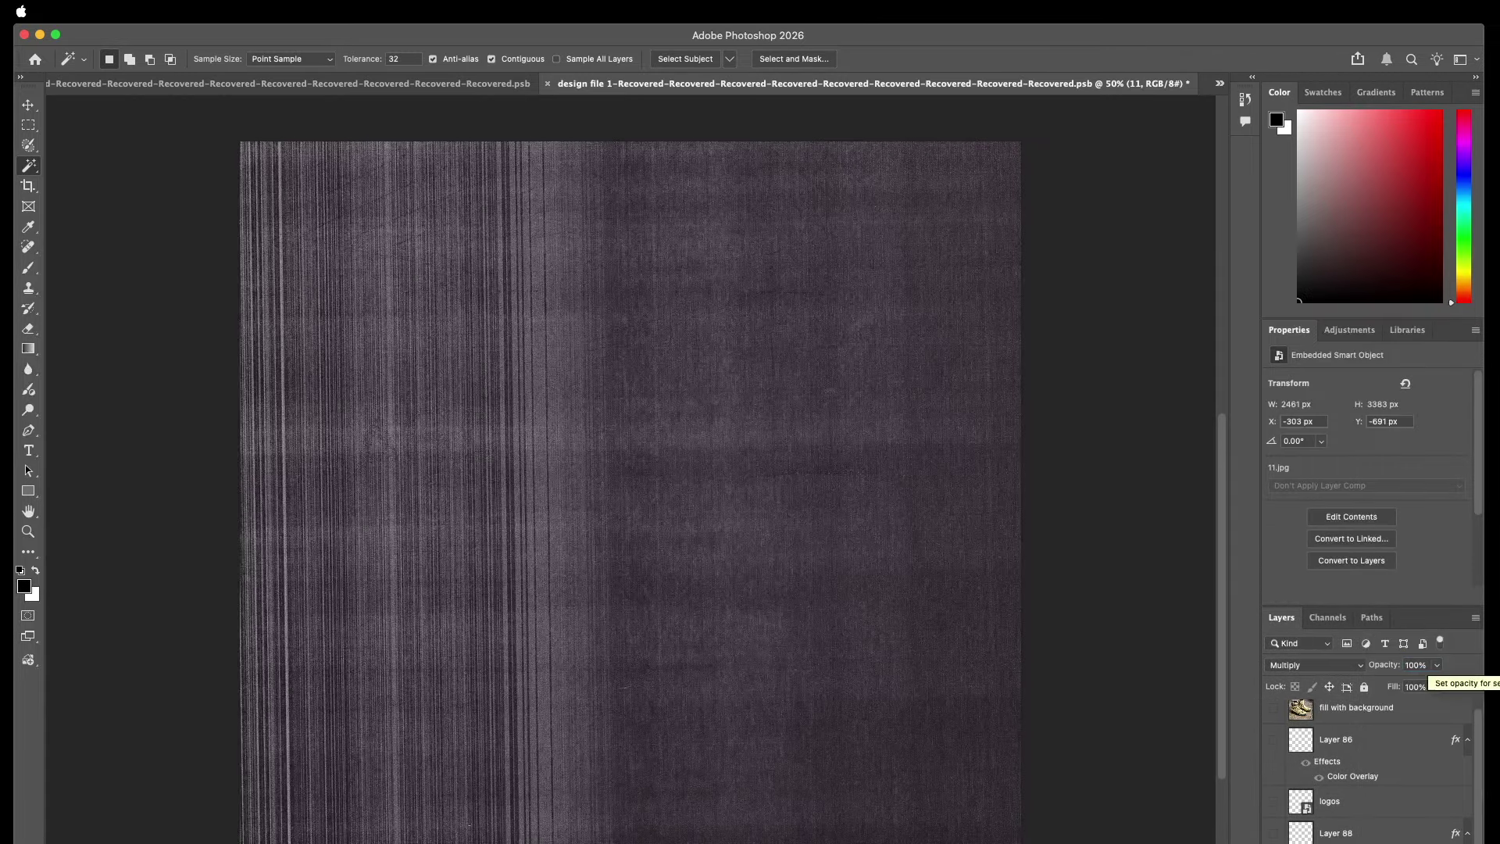
pyautogui.click(1422, 666)
pyautogui.write('10')
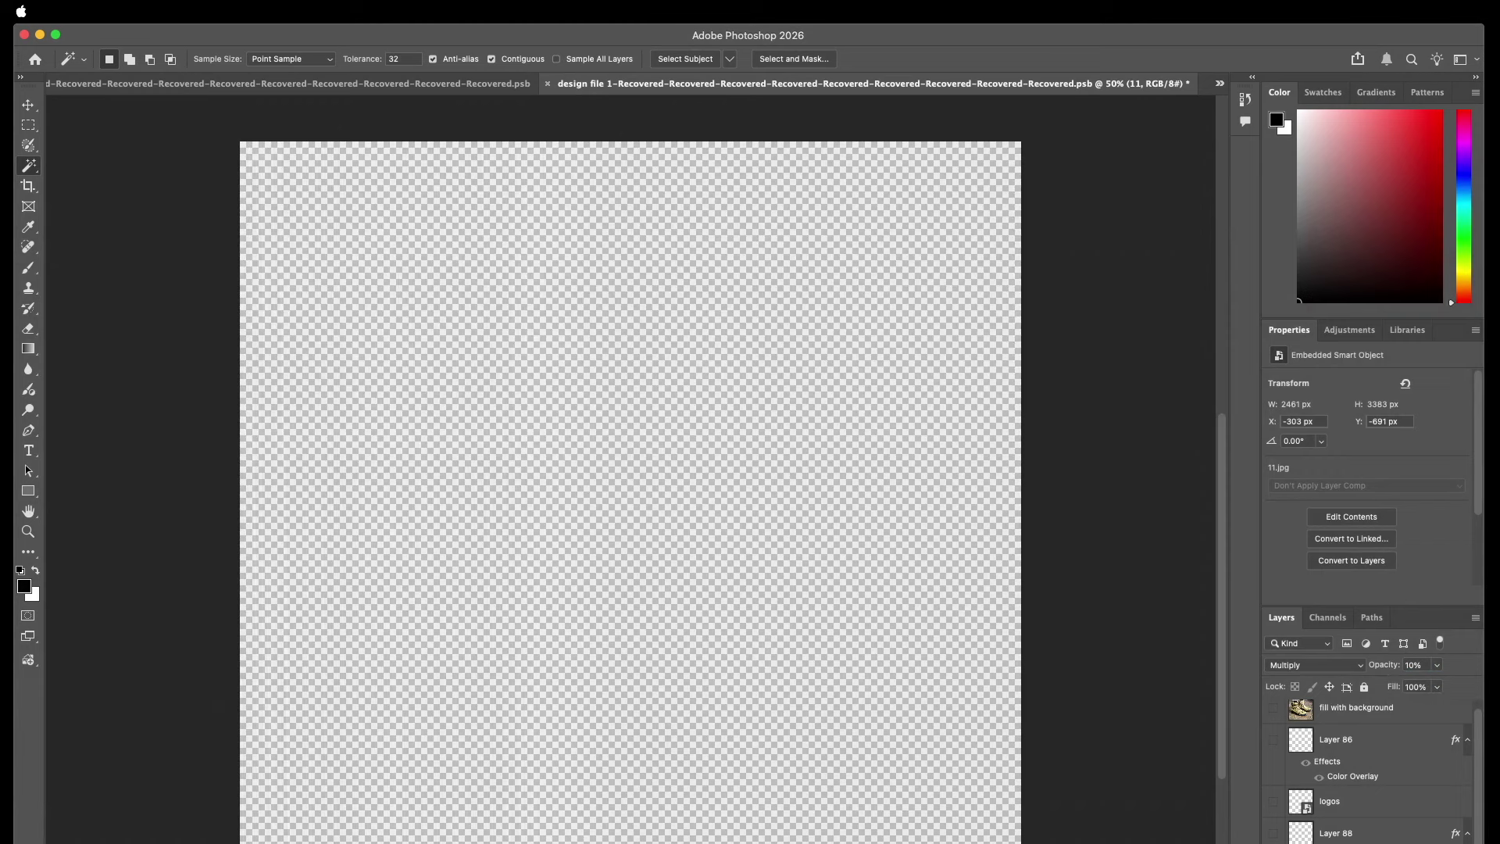
# Show and select Layer 16, set its blend mode to Normal, and toggle its visibility to compare.
pyautogui.click(1273, 842)
pyautogui.click(1379, 843)
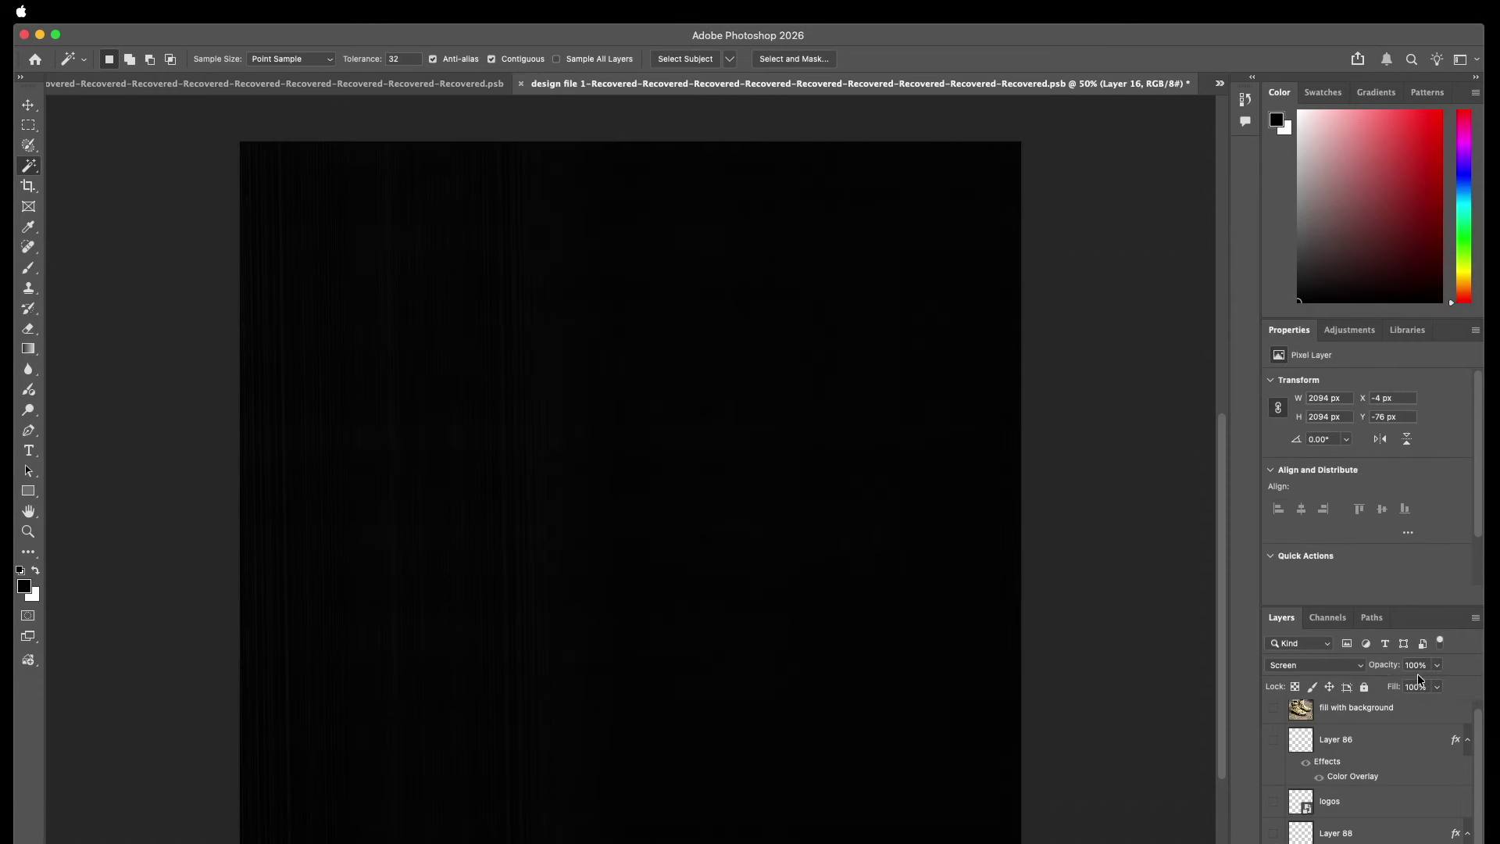
pyautogui.click(1344, 665)
pyautogui.click(1313, 486)
pyautogui.click(1273, 843)
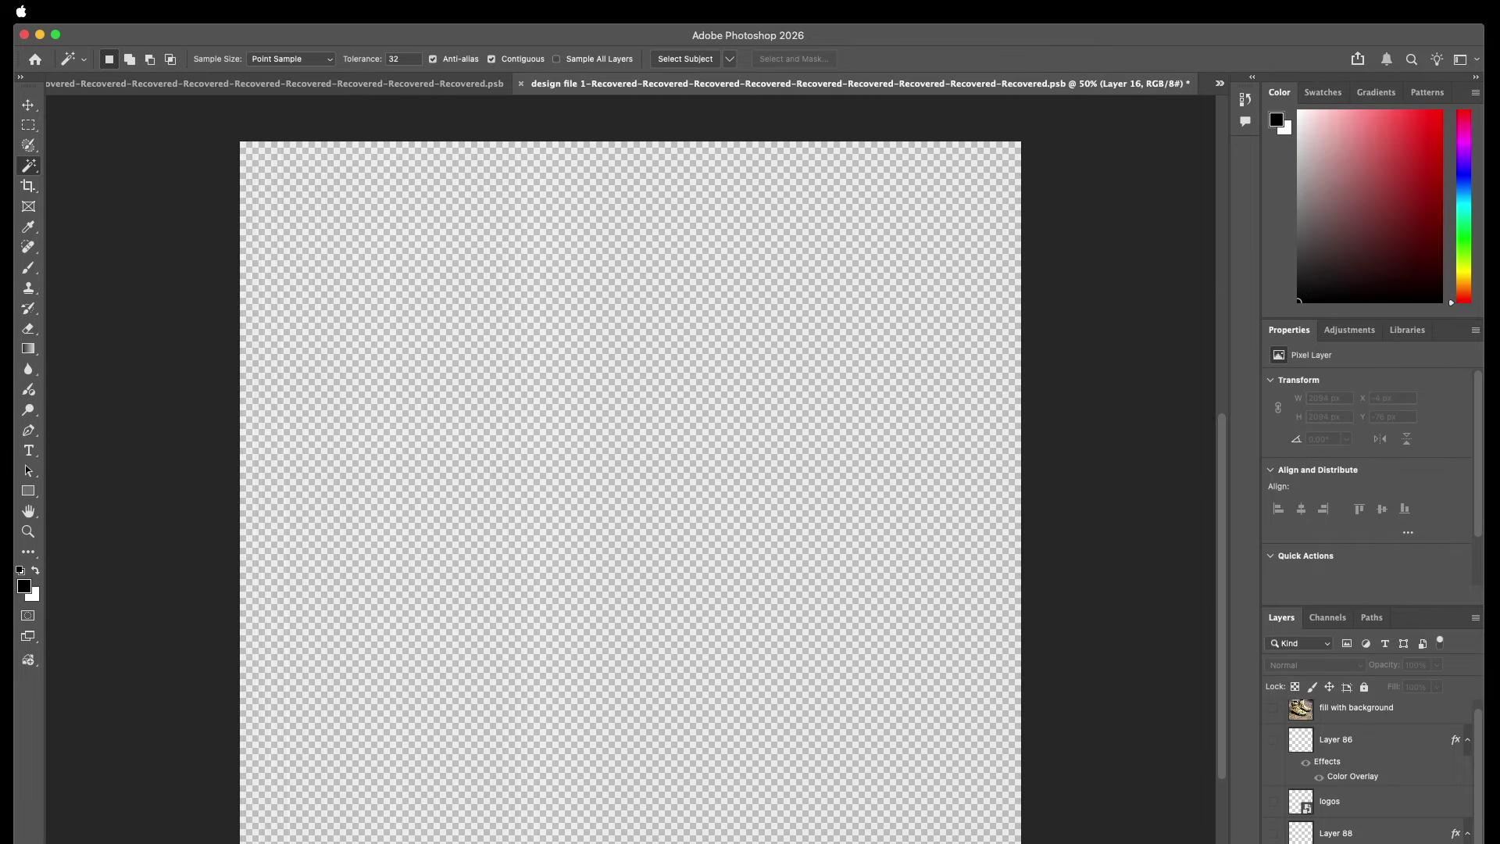
# Select and show the "fill with background" boots layer, and set its blend mode to Linear Dodge (Add).
pyautogui.scroll(1, 1344, 742)
pyautogui.click(1344, 722)
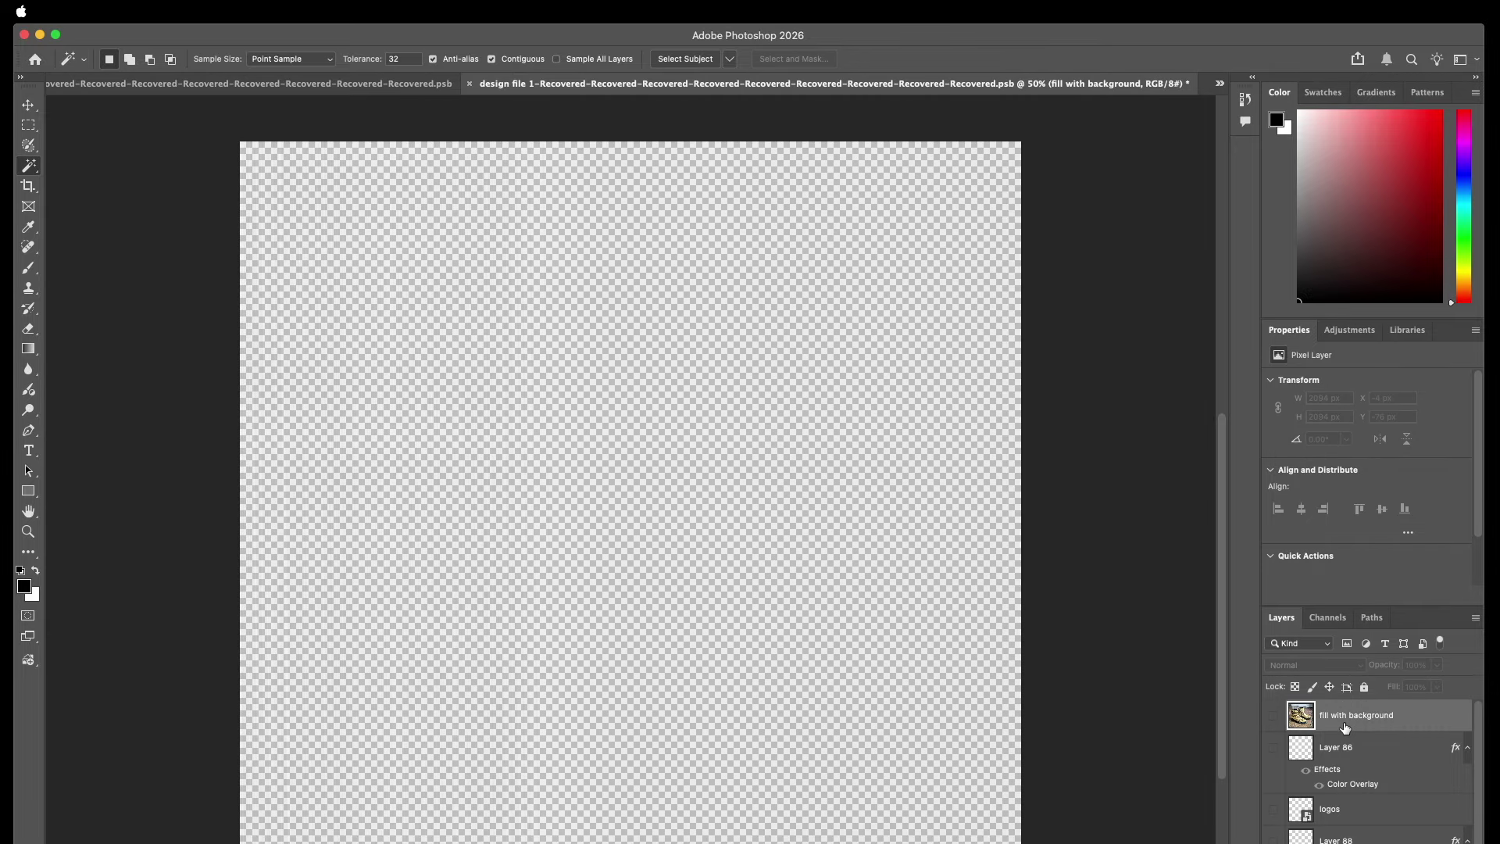
pyautogui.click(1273, 715)
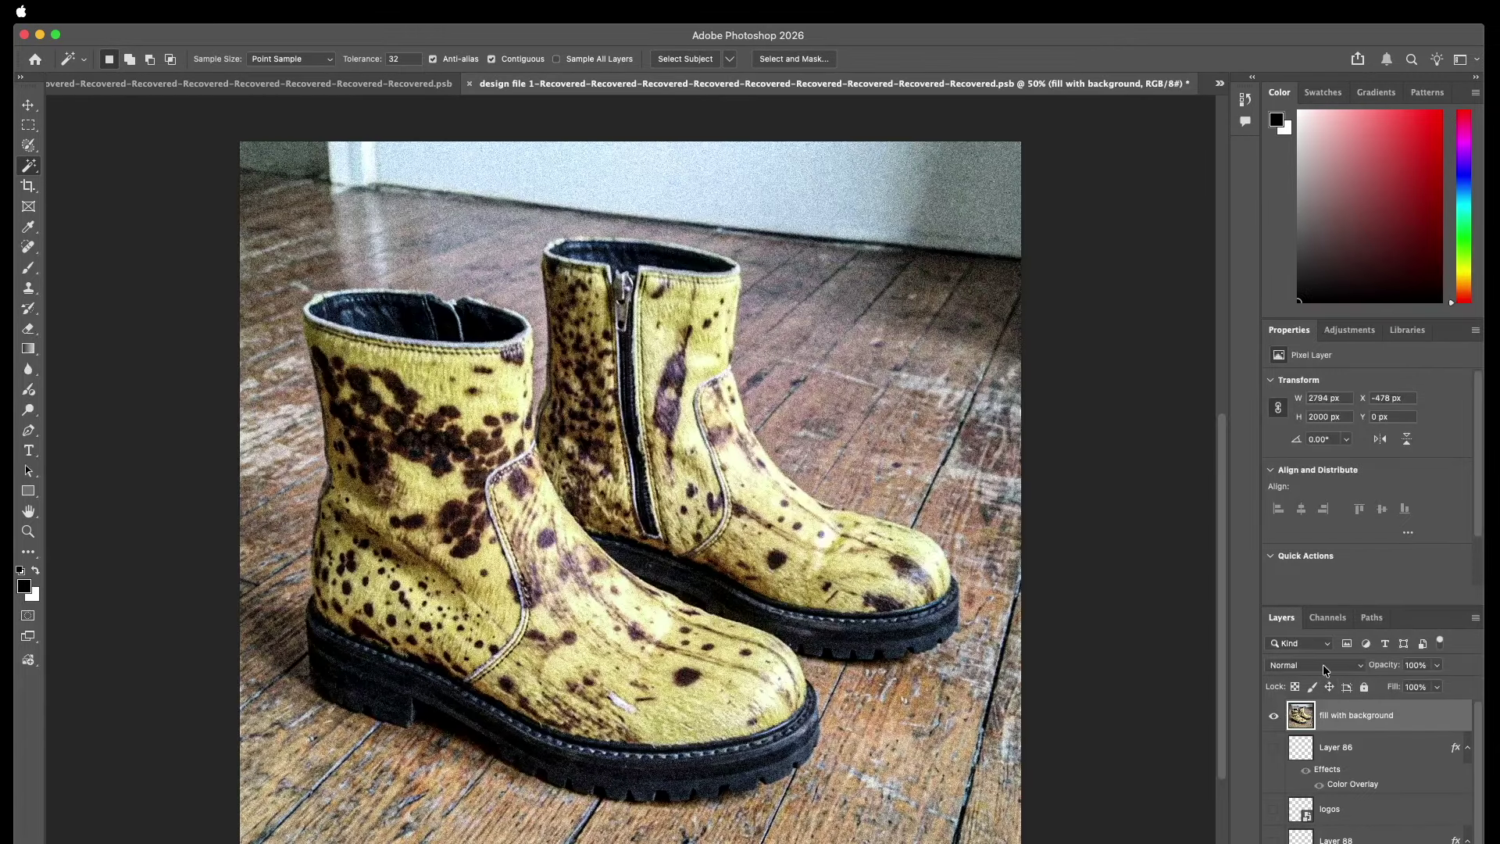
pyautogui.click(1328, 665)
pyautogui.click(1303, 843)
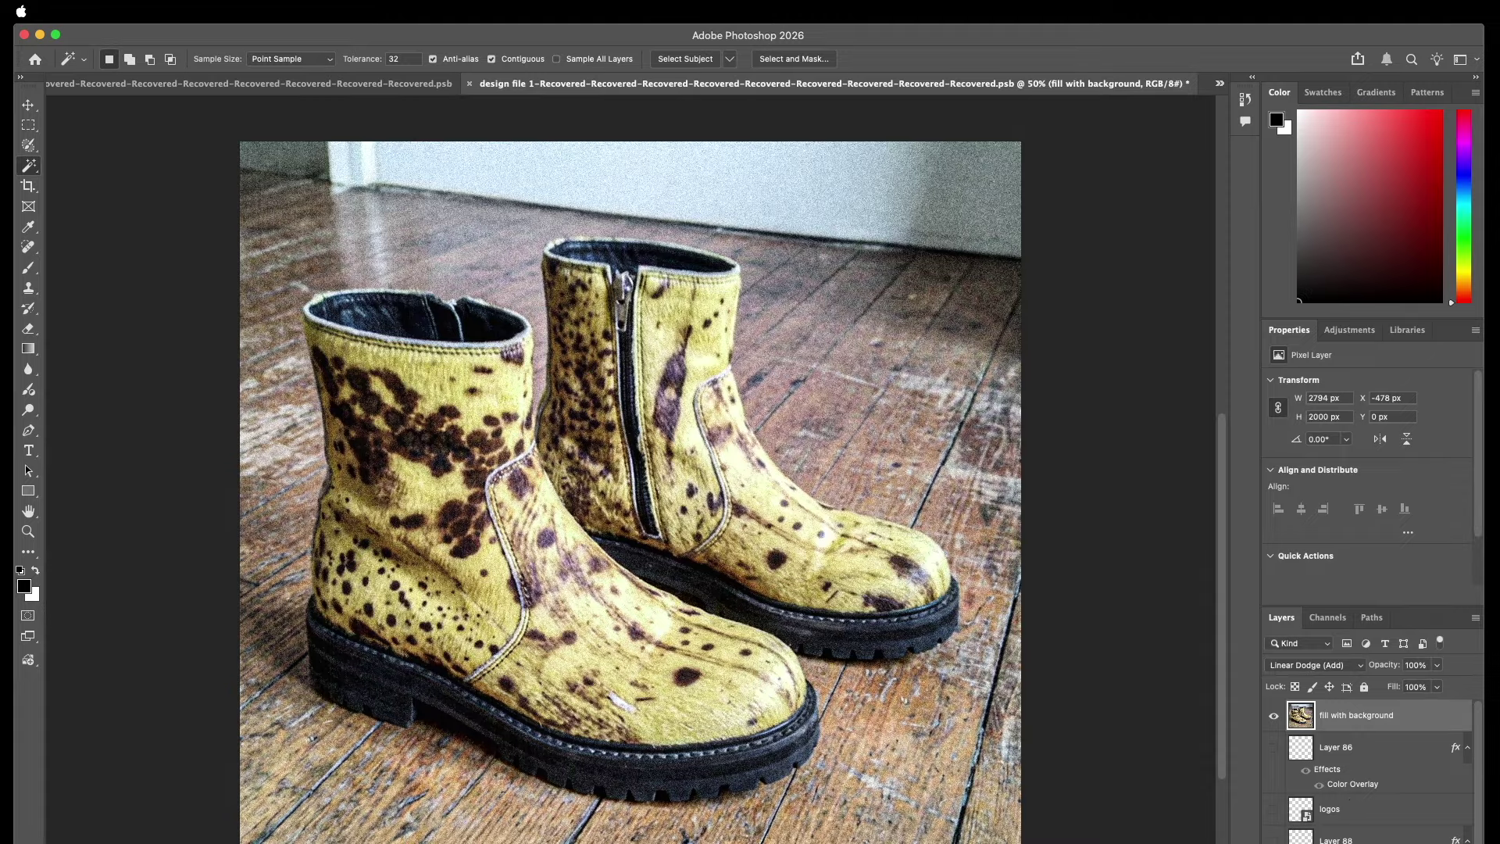
# Select texture layer 11, preview it at 50% opacity, and settle on 15% opacity.
pyautogui.scroll(-1, 1374, 747)
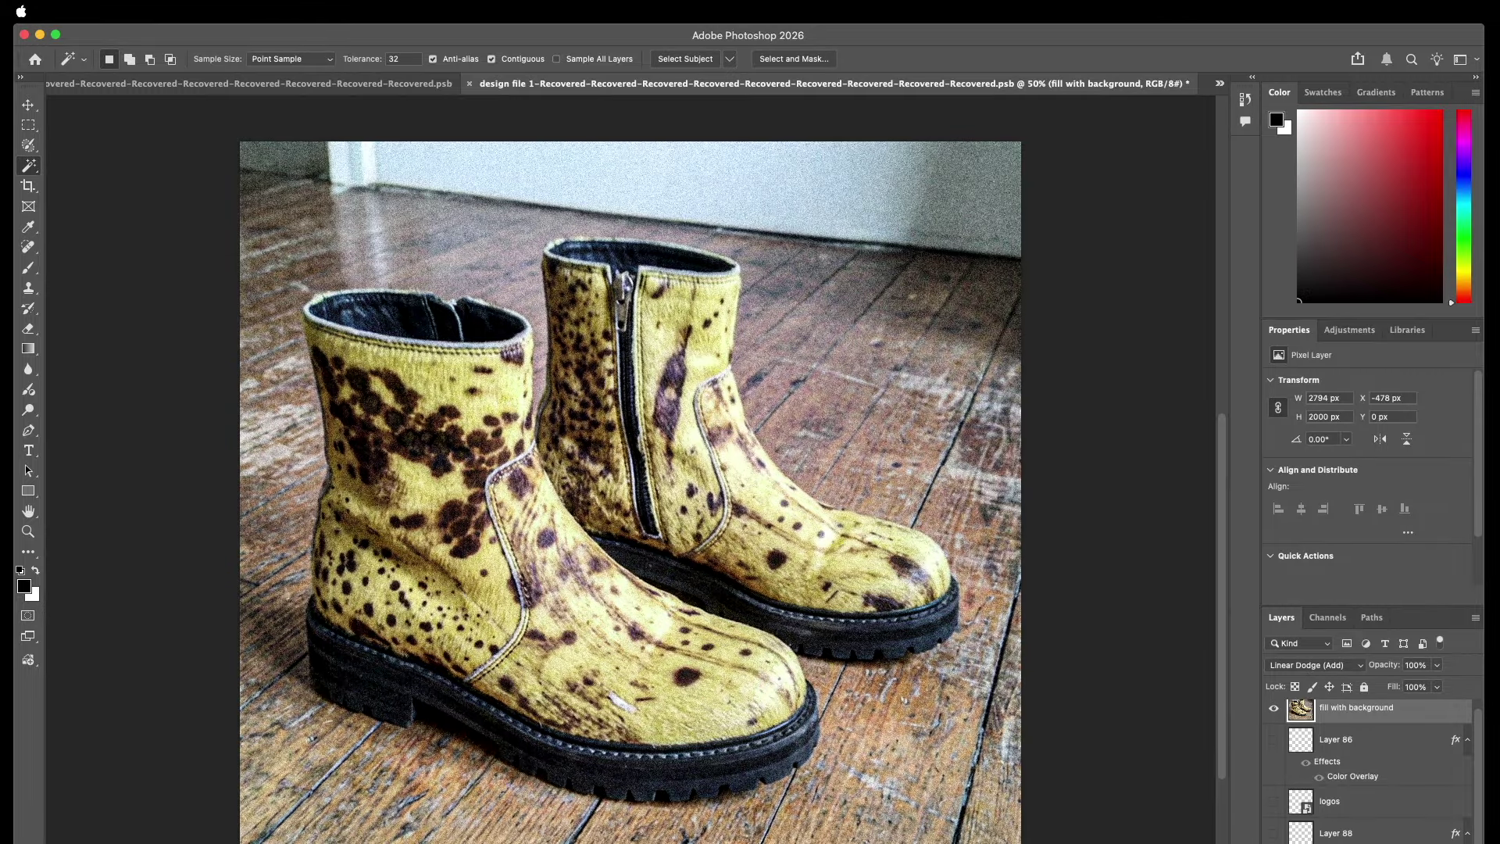
pyautogui.hotkey('alt', ']')
pyautogui.click(1424, 665)
pyautogui.write('50')
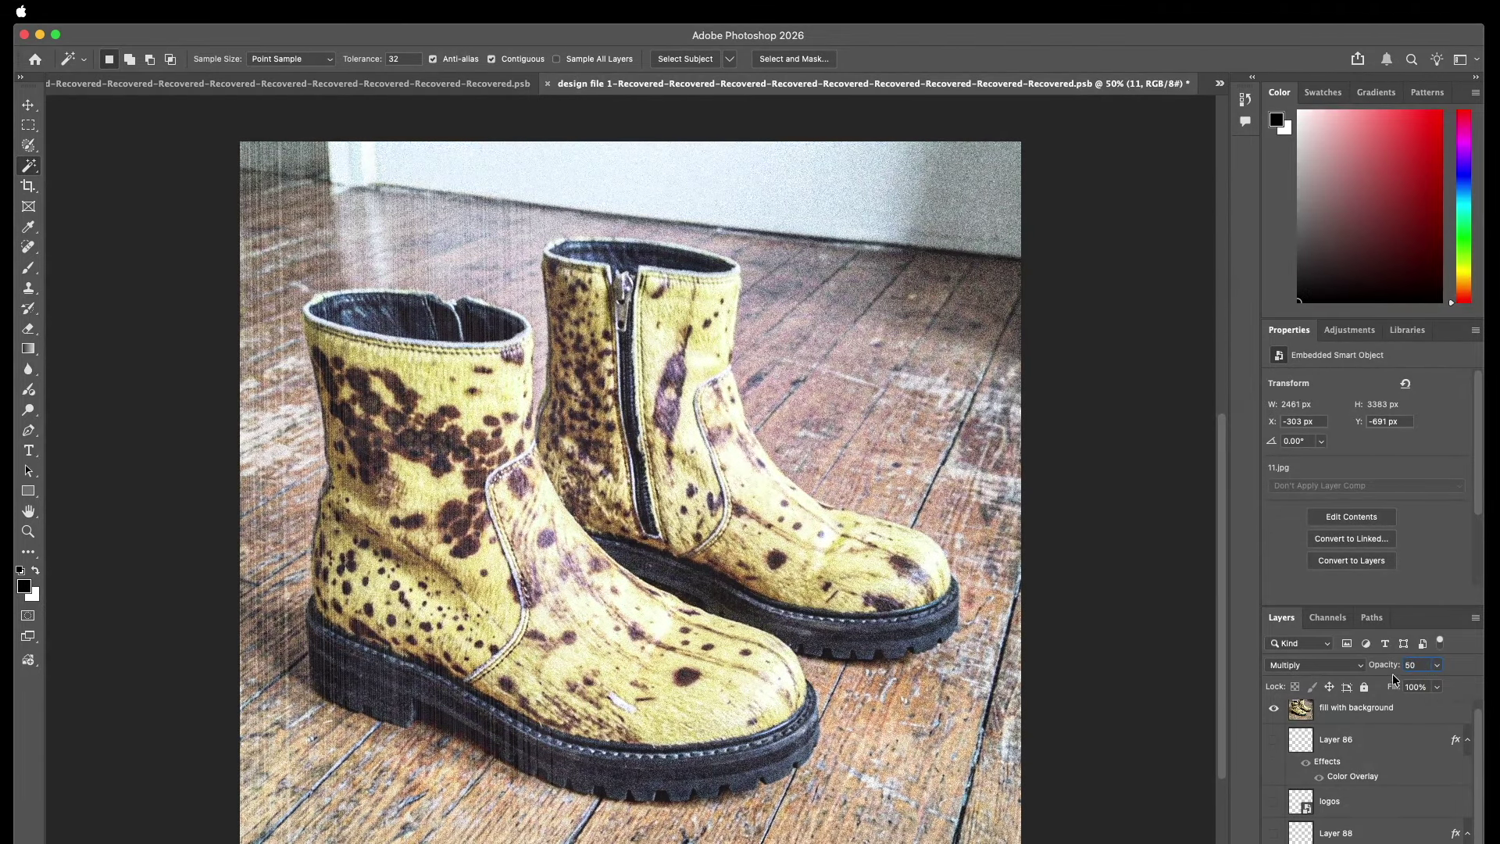
pyautogui.press('BackSpace')
pyautogui.press('BackSpace')
pyautogui.write('1')
pyautogui.write('0')
pyautogui.press('BackSpace')
pyautogui.write('5')
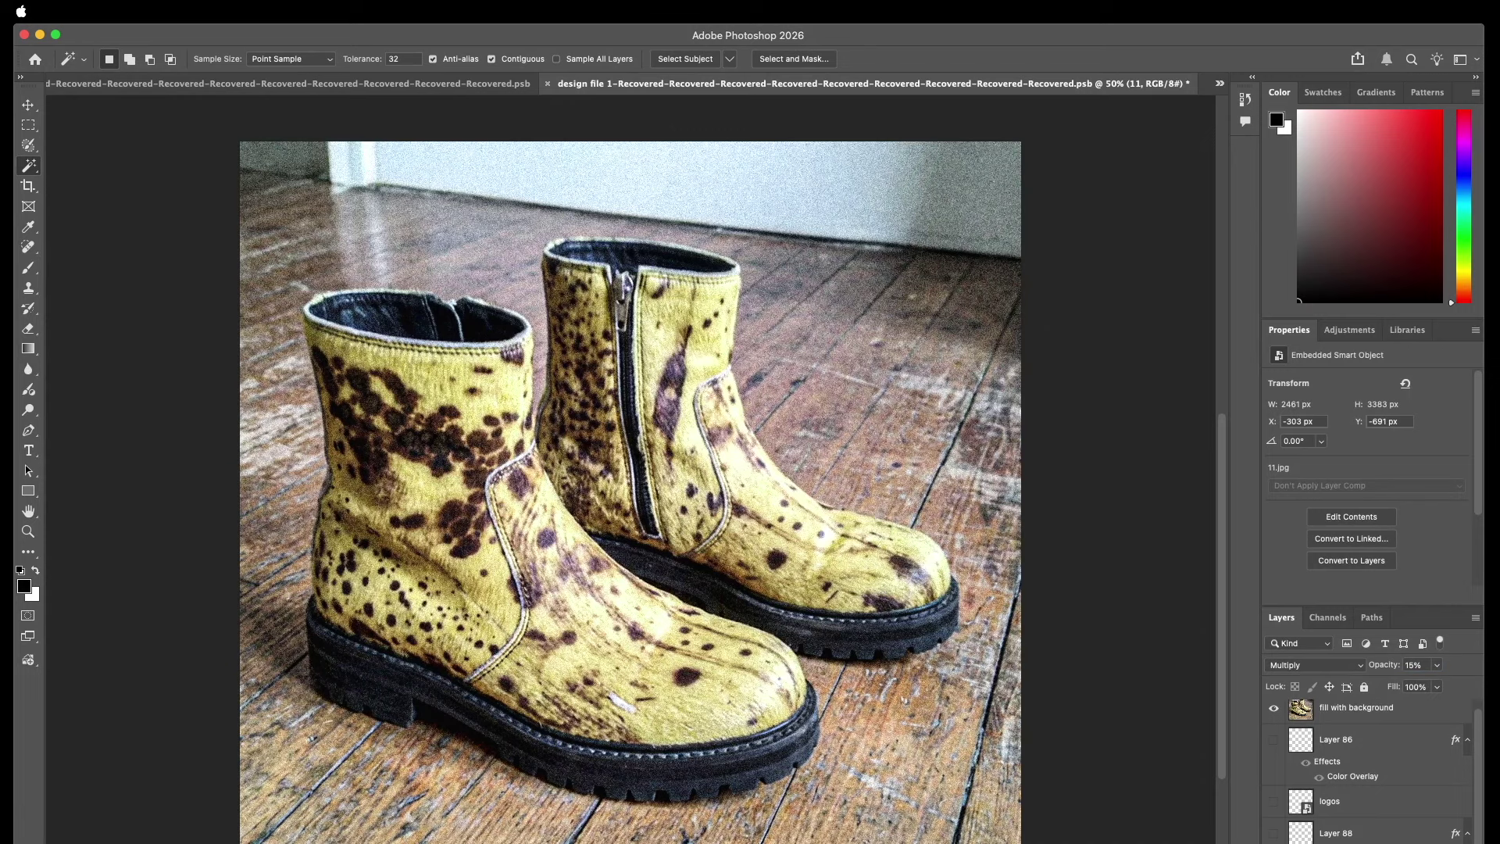
# Show and select the small logo on Layer 86, and shrink the window so its lower edge fits on screen.
pyautogui.click(1340, 840)
pyautogui.hotkey('alt', '[')
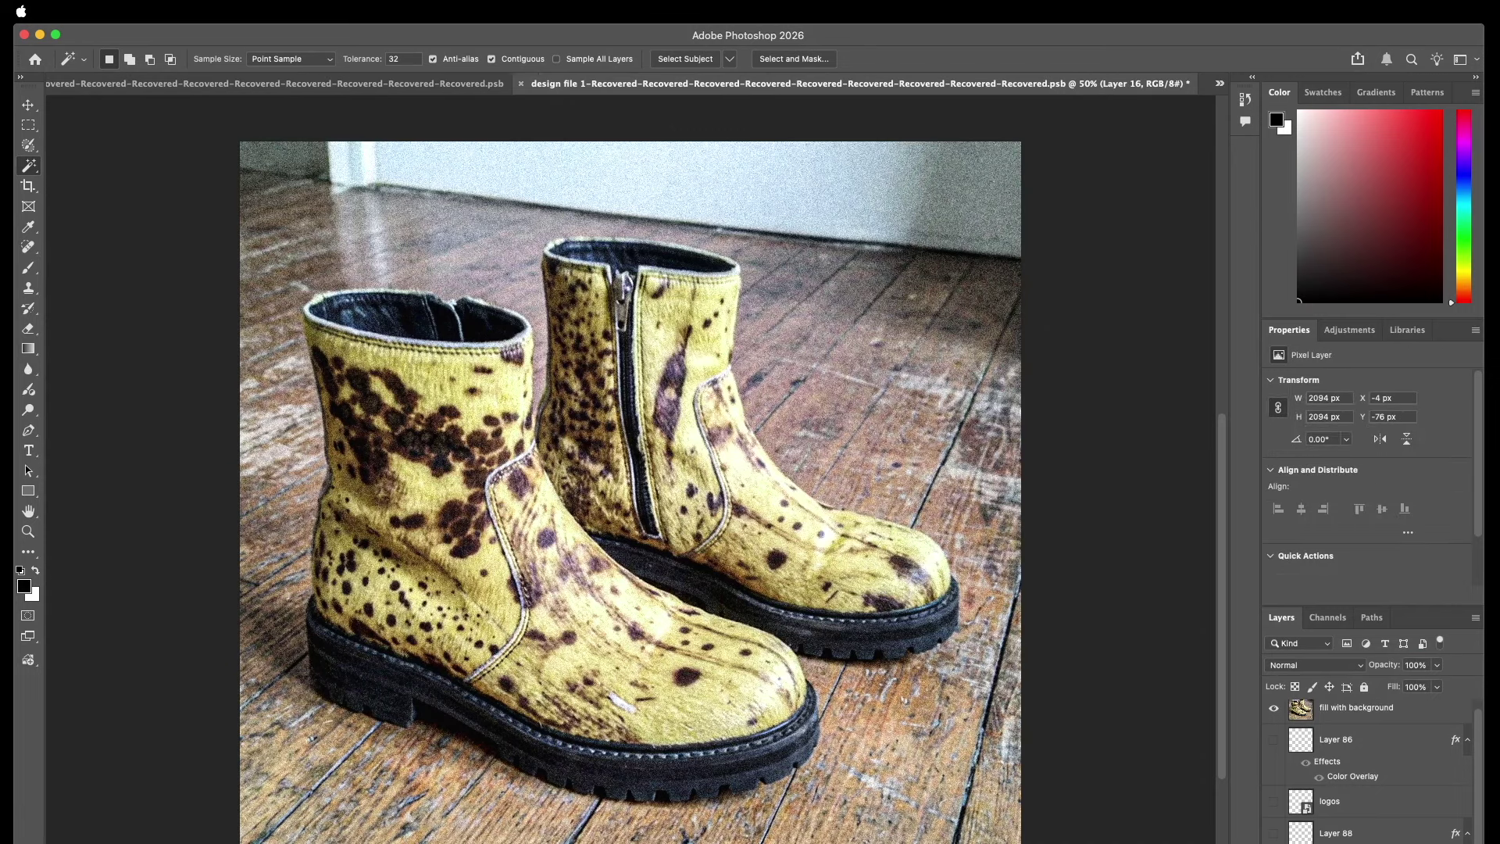
pyautogui.scroll(1, 1349, 750)
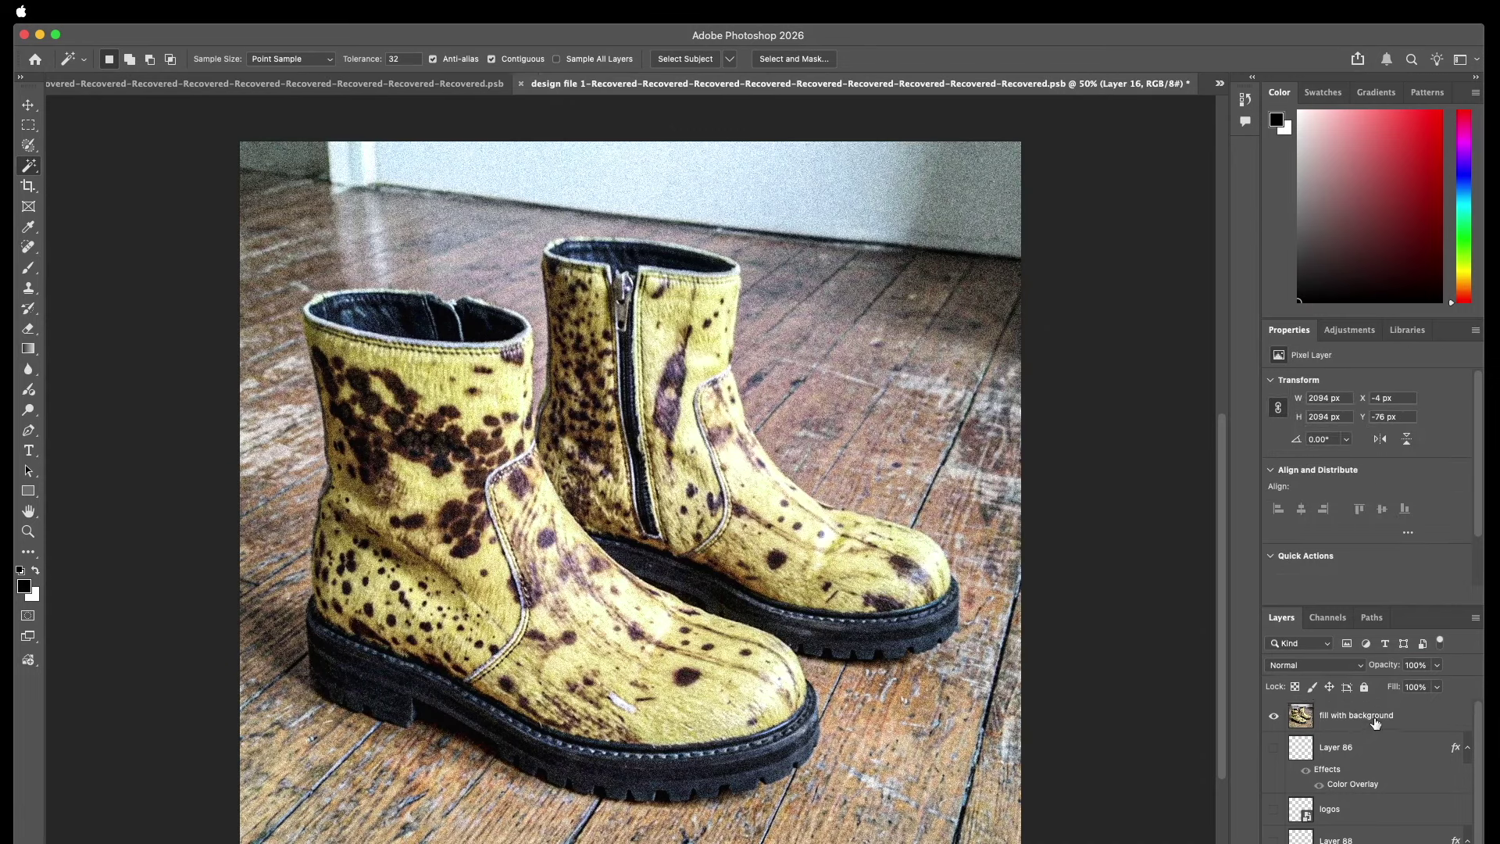
pyautogui.click(1274, 752)
pyautogui.click(1348, 749)
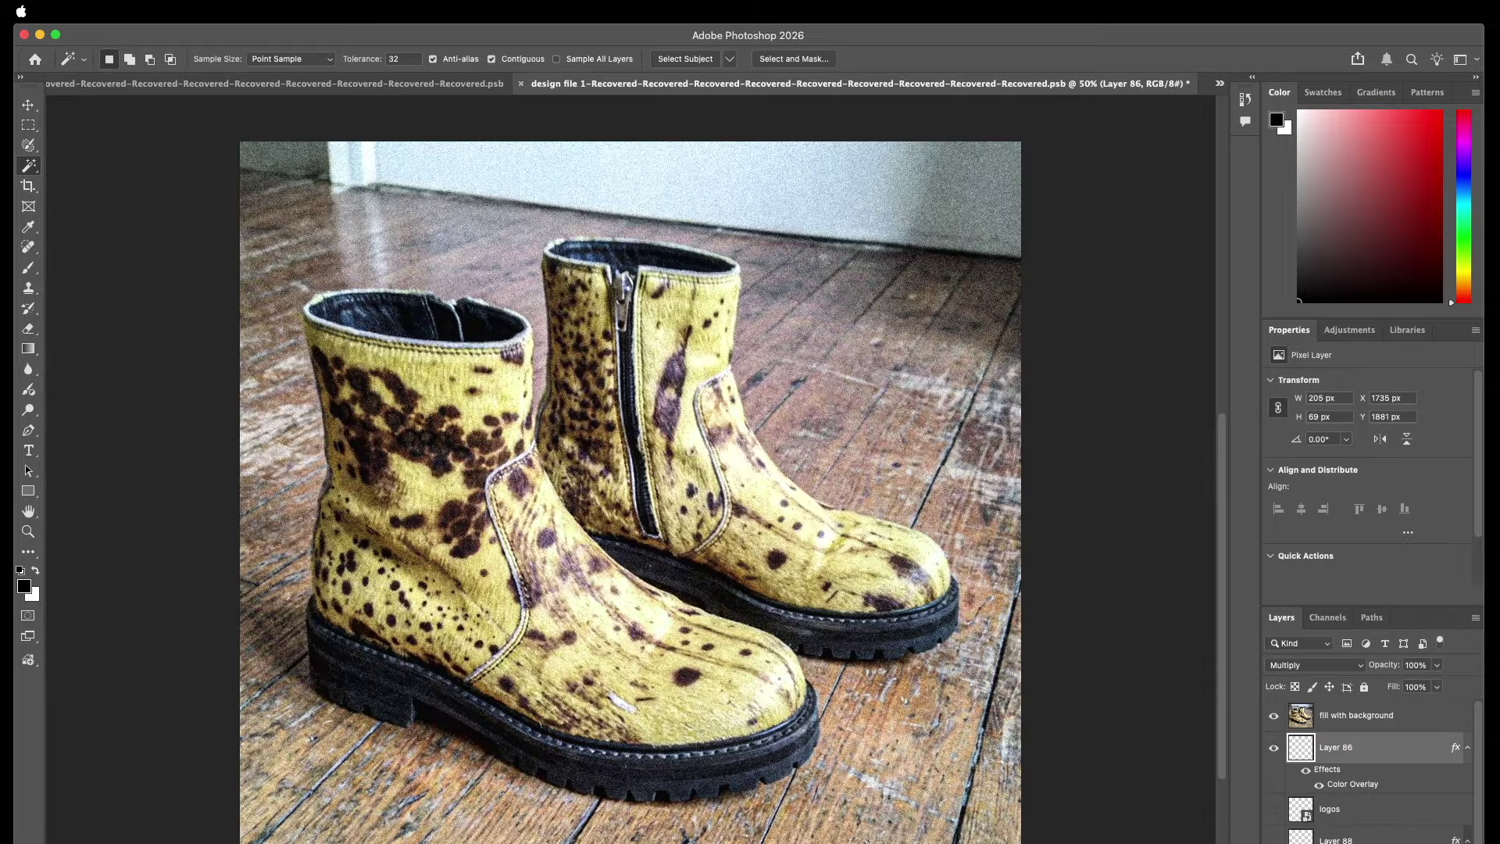
pyautogui.moveTo(1484, 843); pyautogui.dragTo(1488, 812)
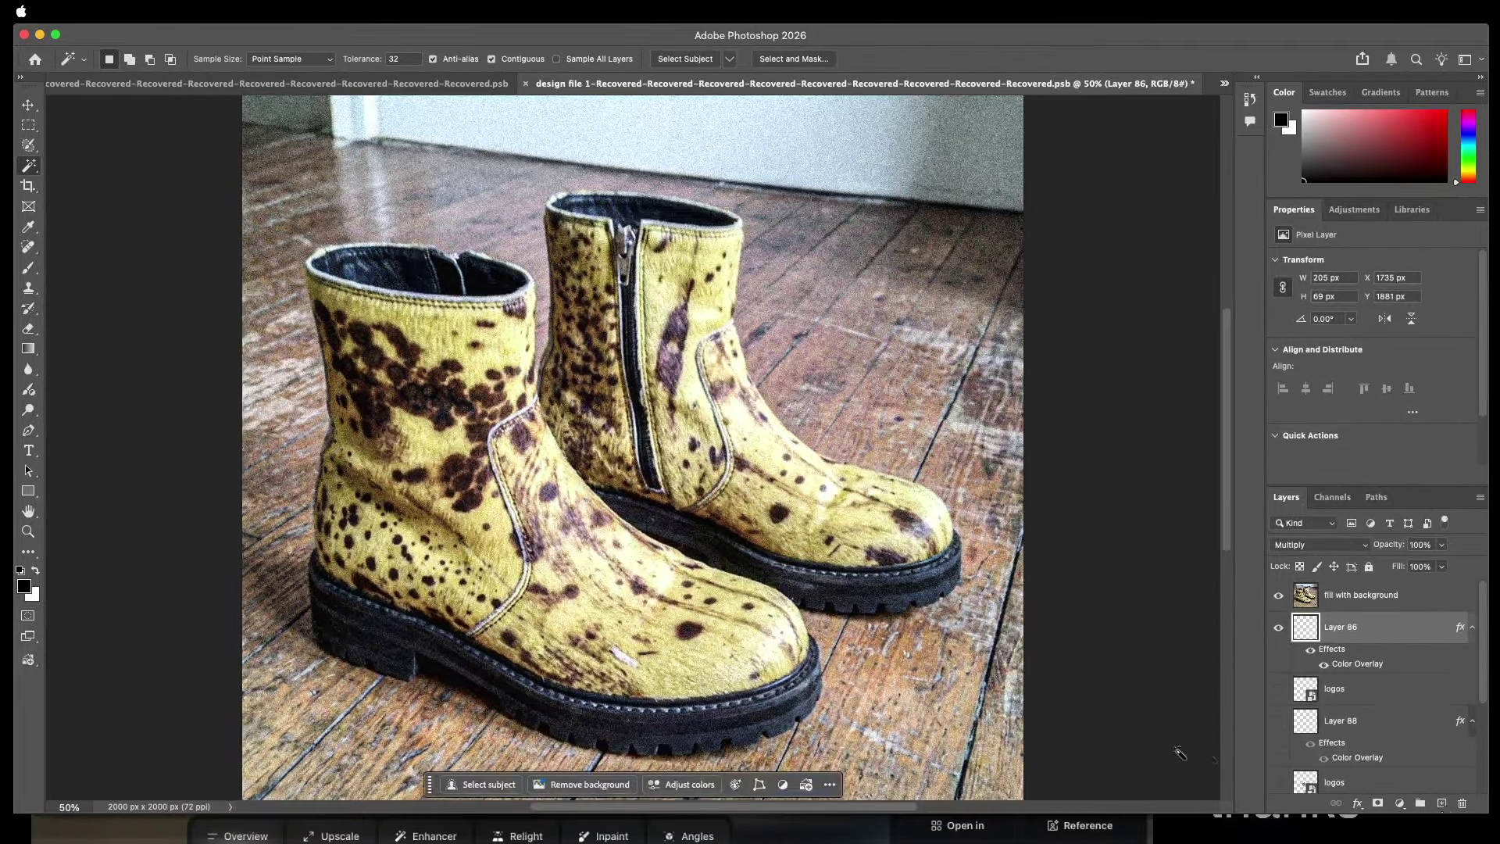
# Examine the lower corner logo and the whole boots image at 33.33% zoom.
pyautogui.scroll(-5, 1094, 695)
pyautogui.scroll(6, 957, 617)
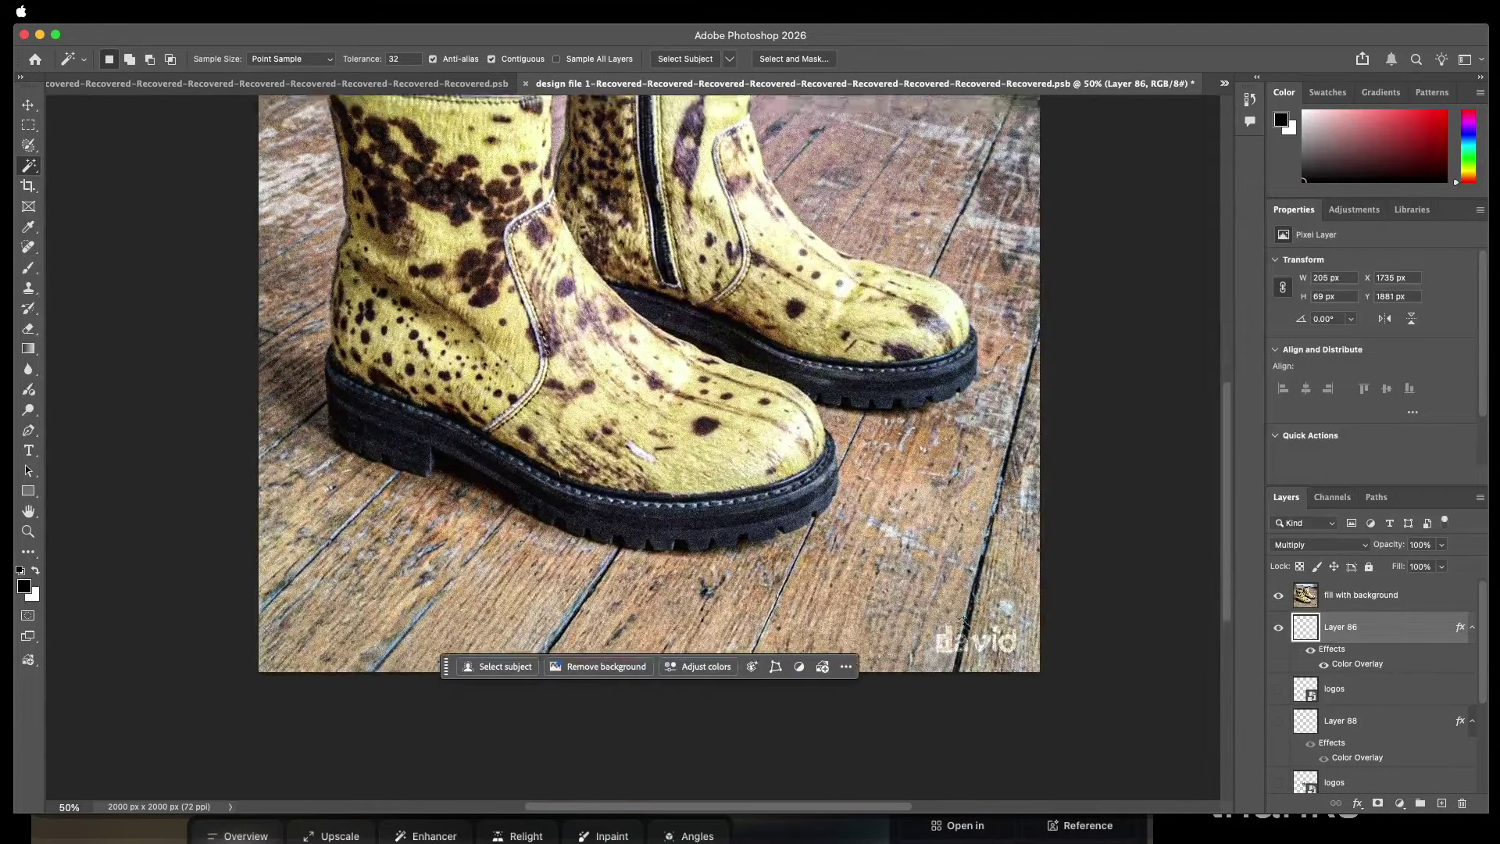
pyautogui.hscroll(-1, 961, 621)
pyautogui.scroll(-1, 962, 623)
pyautogui.press('super+minus')
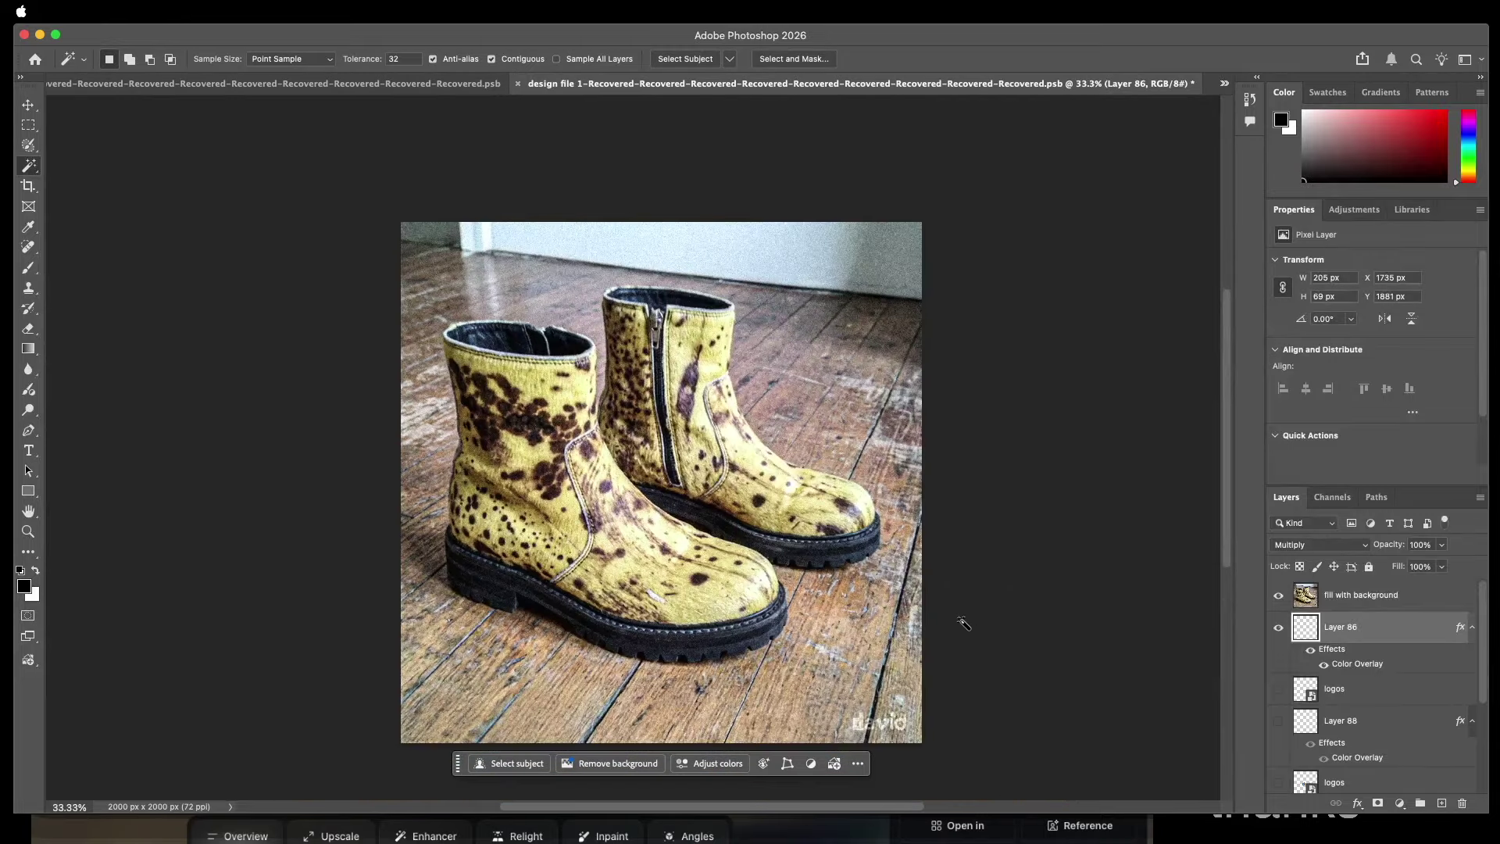
pyautogui.scroll(-1, 1036, 545)
# On the "fill with background" layer, boost the boots' yellow colour using the Sponge tool in Saturate mode with a 476 px brush.
pyautogui.click(1386, 591)
pyautogui.scroll(-5, 1383, 602)
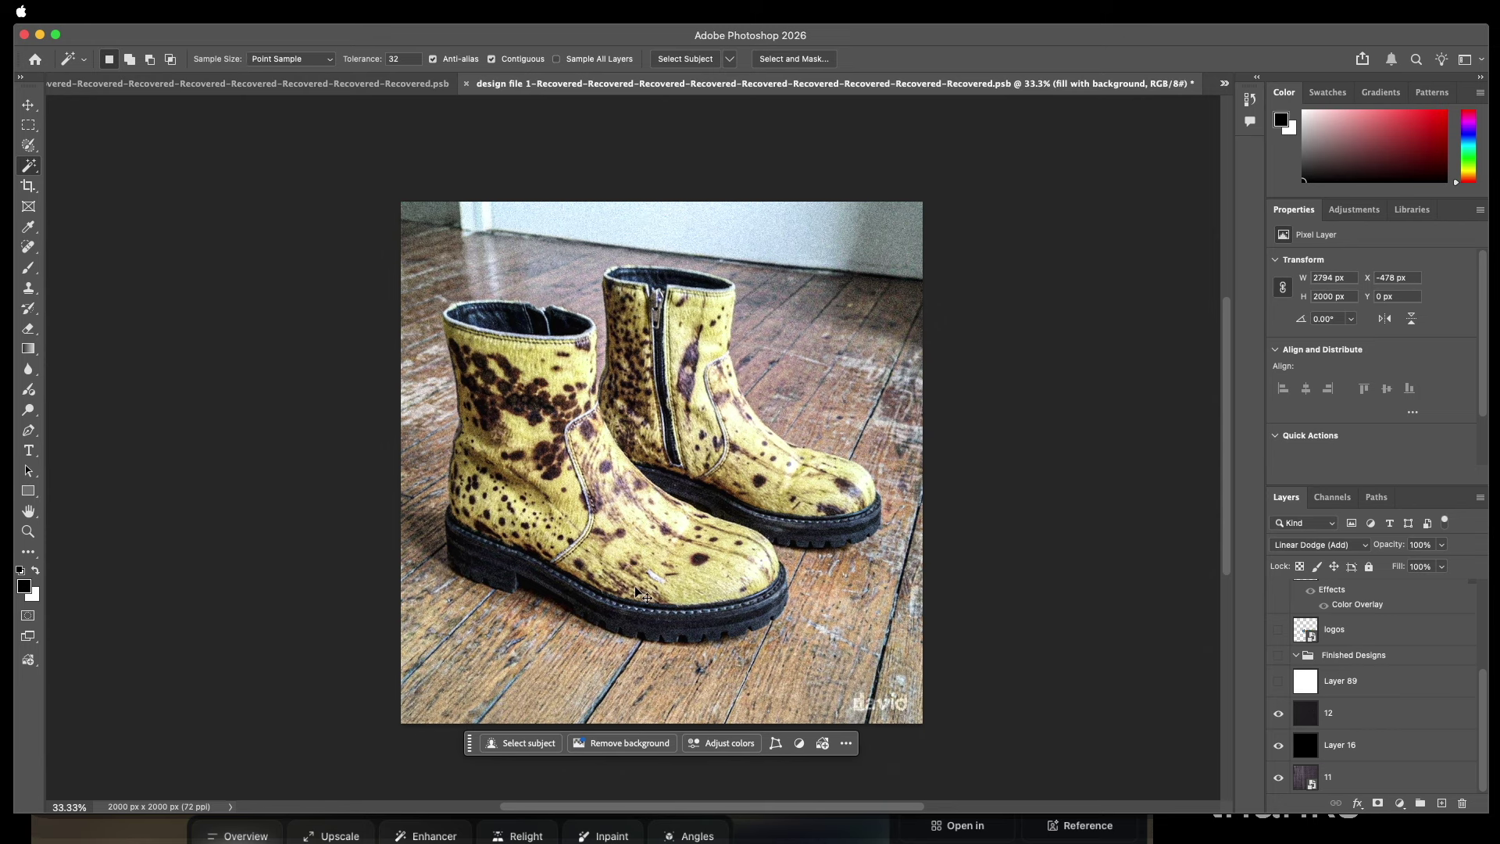
pyautogui.scroll(1, 635, 588)
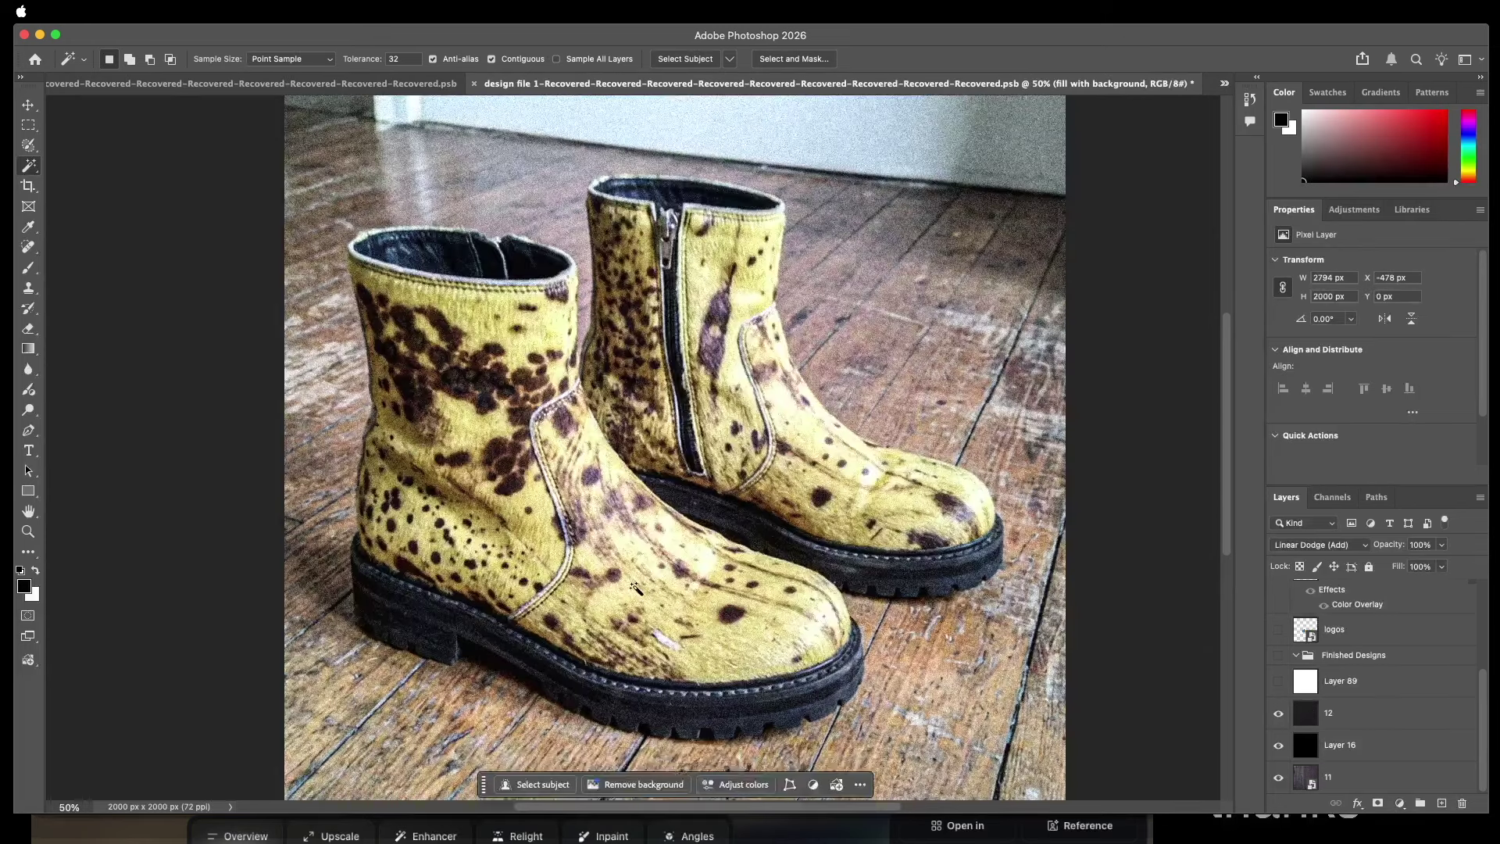
pyautogui.click(28, 370)
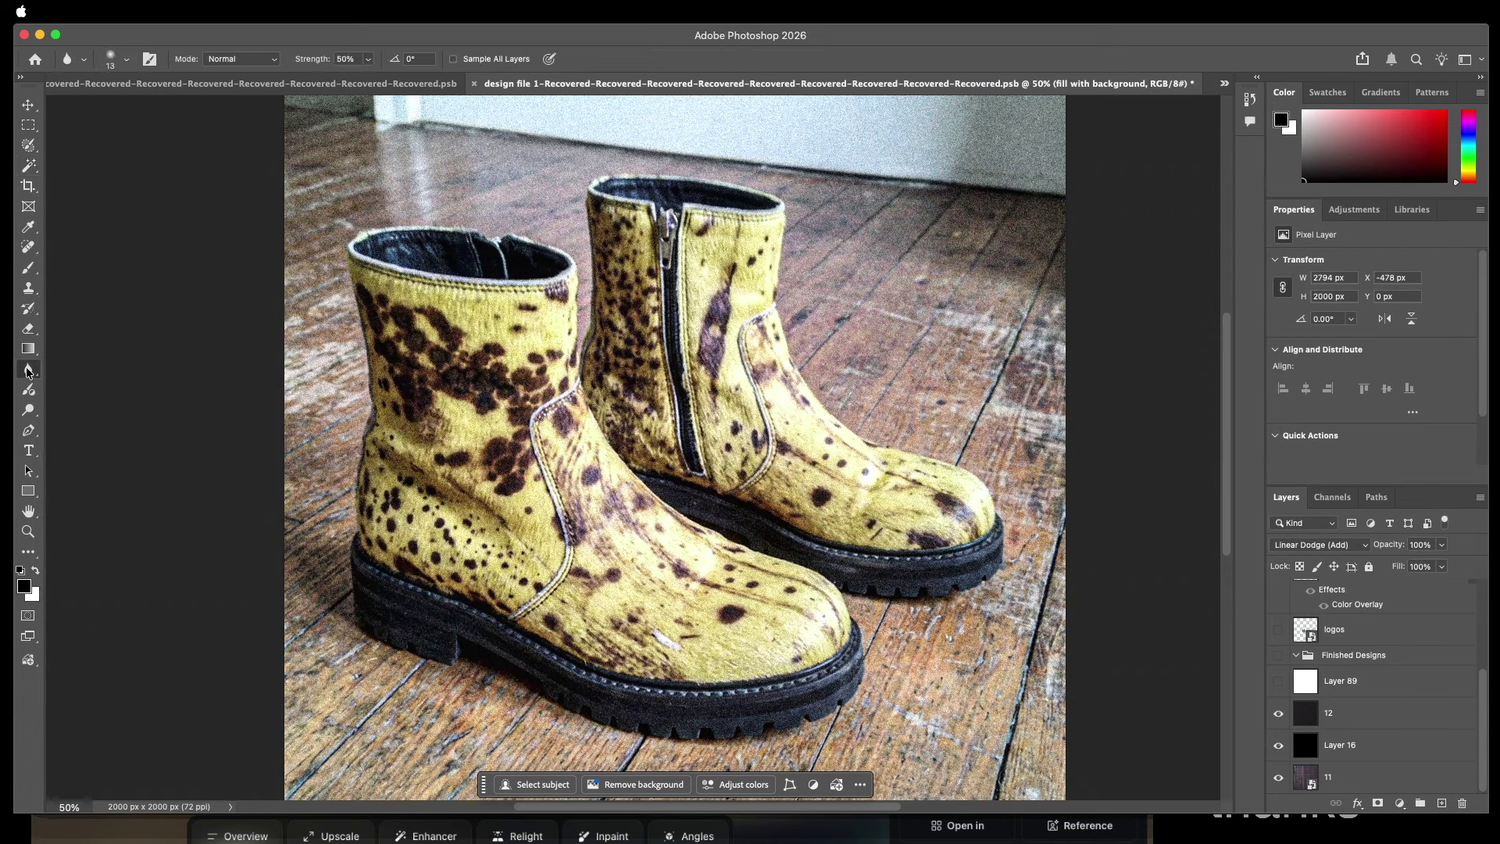
pyautogui.scroll(5, 1372, 707)
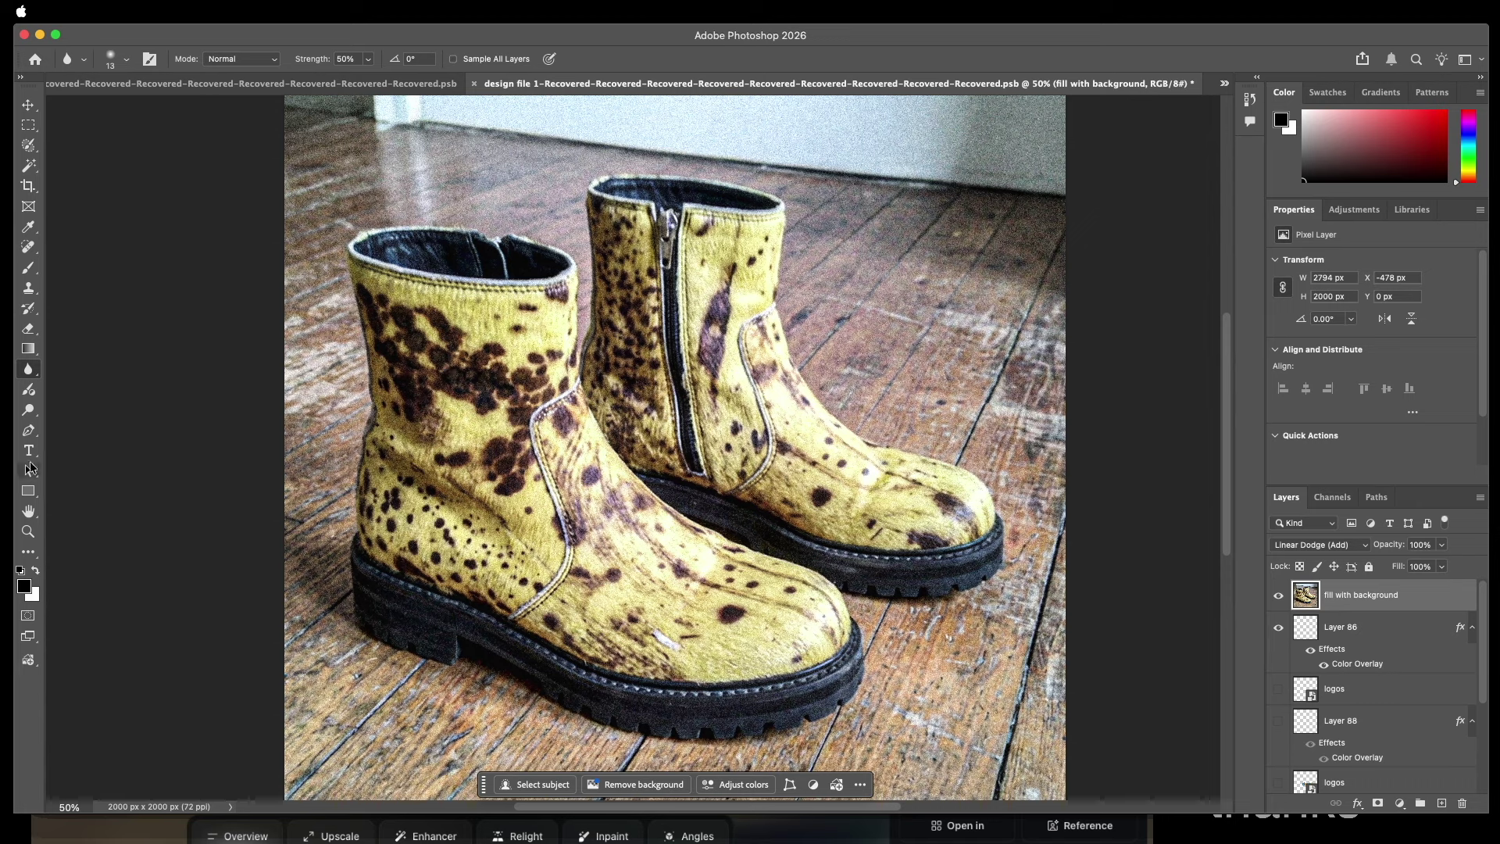
pyautogui.click(31, 409)
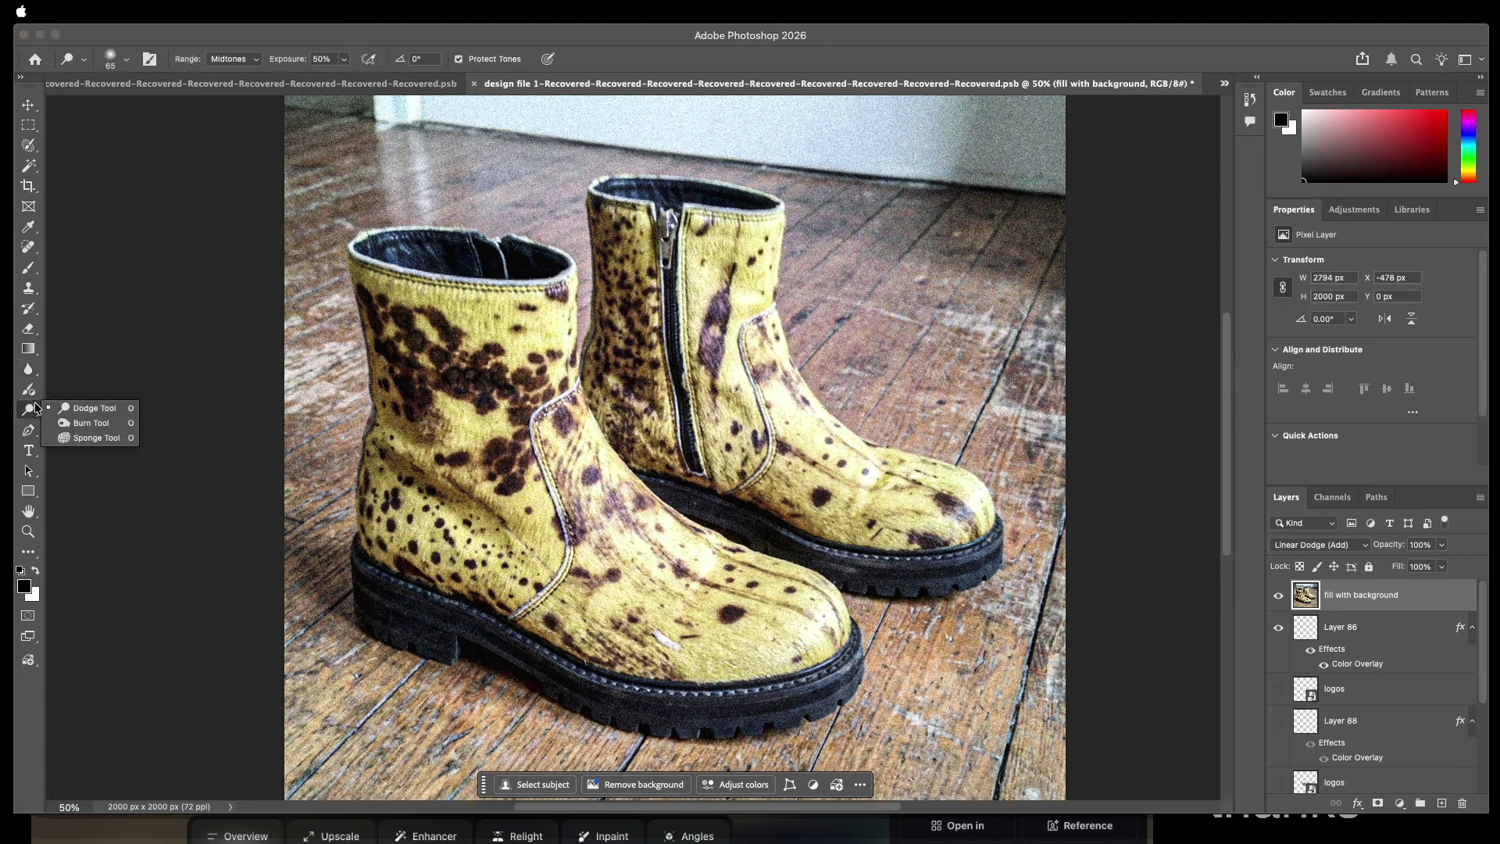
pyautogui.click(77, 437)
pyautogui.click(229, 61)
pyautogui.click(234, 75)
pyautogui.click(133, 64)
pyautogui.moveTo(133, 109); pyautogui.dragTo(188, 108)
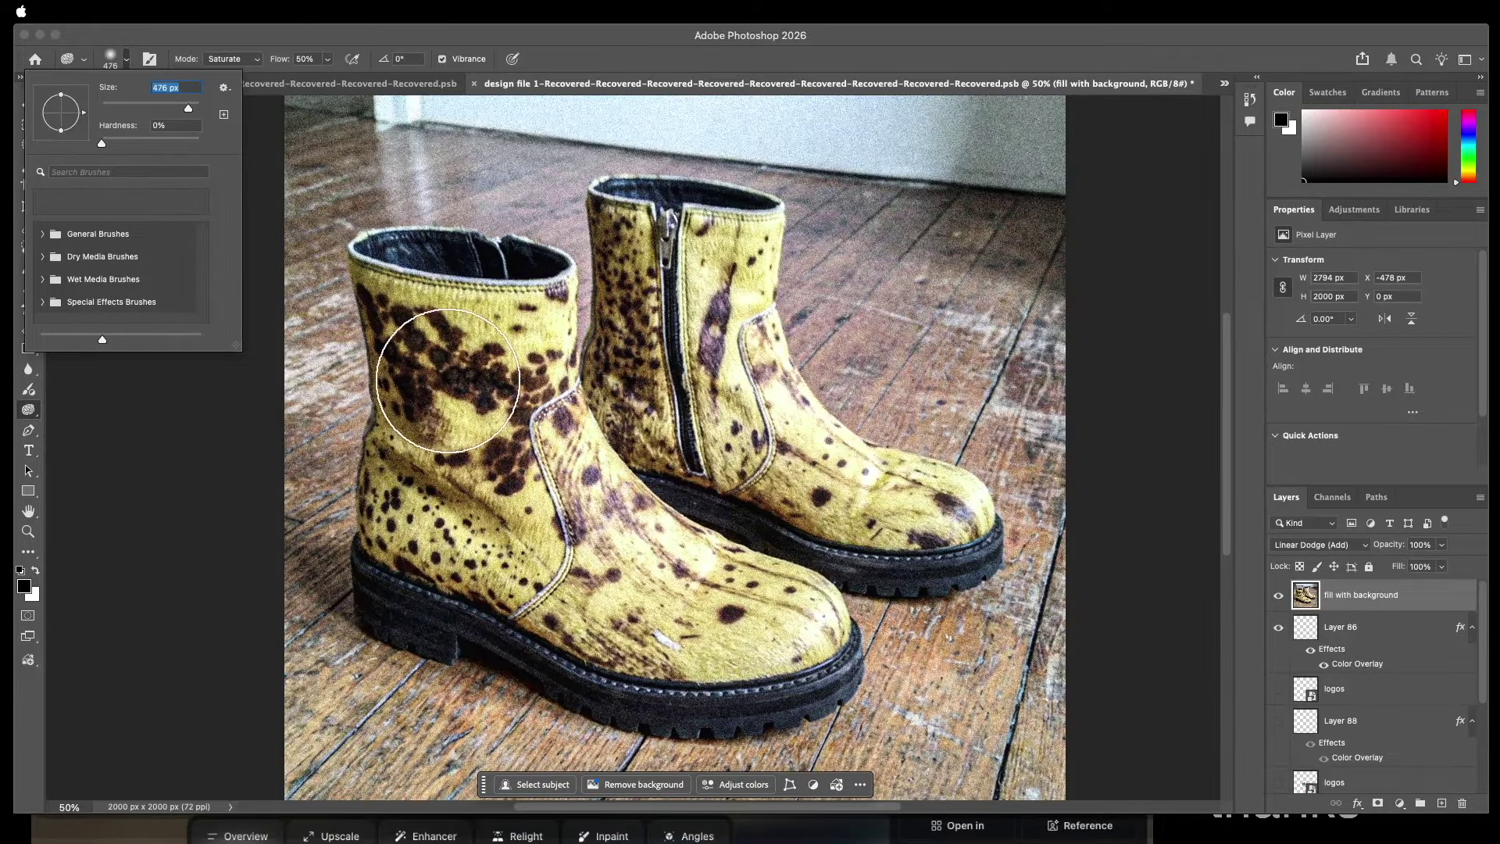
pyautogui.click(448, 380)
pyautogui.moveTo(602, 582)
pyautogui.mouseDown()
pyautogui.moveTo(554, 555)
pyautogui.moveTo(669, 593)
pyautogui.moveTo(602, 584)
pyautogui.moveTo(646, 610)
pyautogui.moveTo(524, 566)
pyautogui.moveTo(652, 610)
pyautogui.moveTo(513, 596)
pyautogui.moveTo(625, 578)
pyautogui.mouseUp()
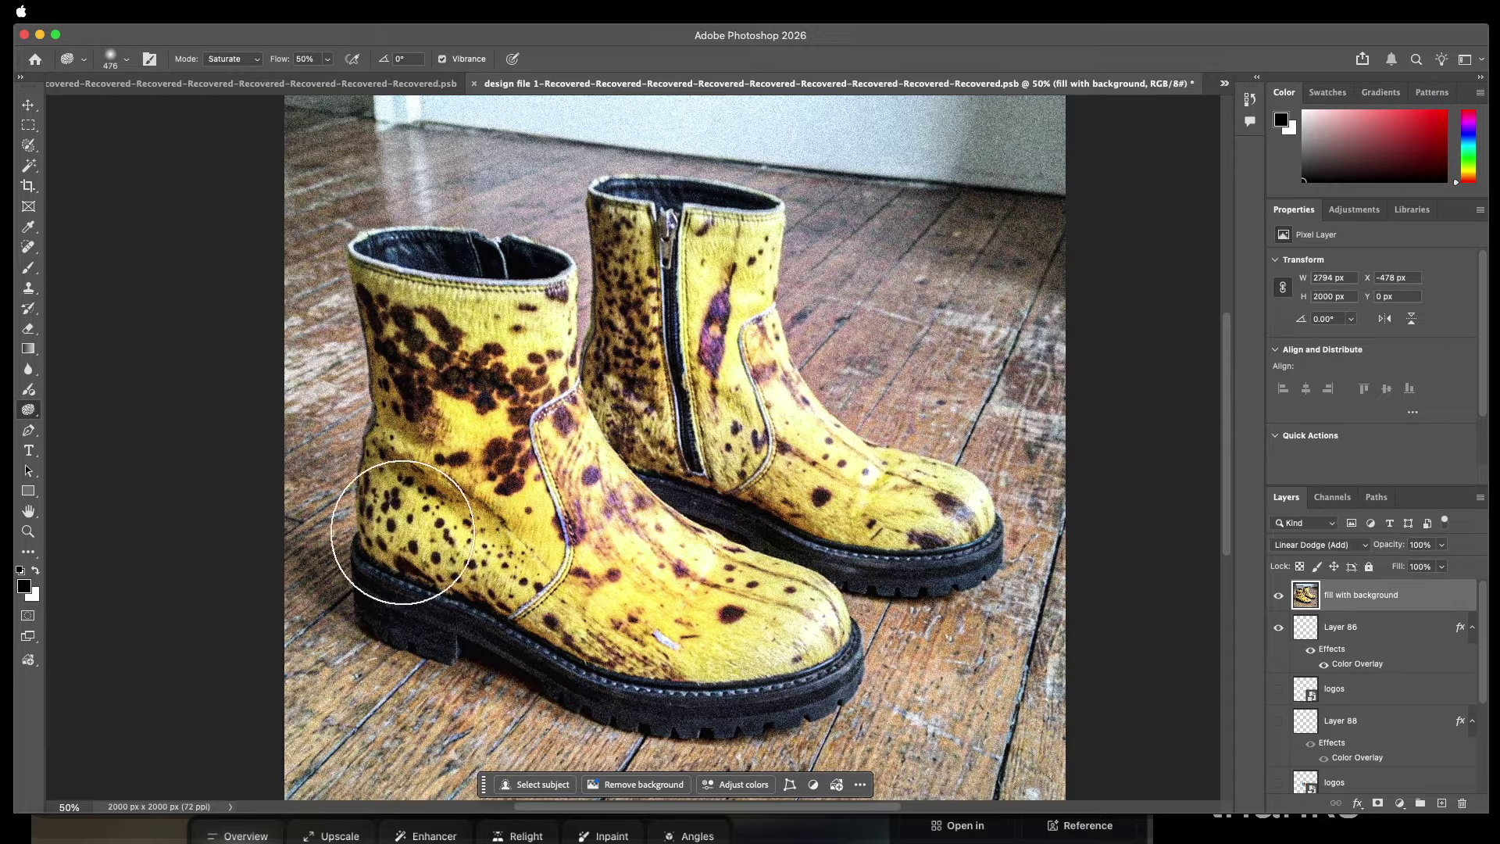
# Switch to Higgsfield, return to the image gallery, and view the first generated boots picture at large size.
pyautogui.hotkey('ctrl', '-')
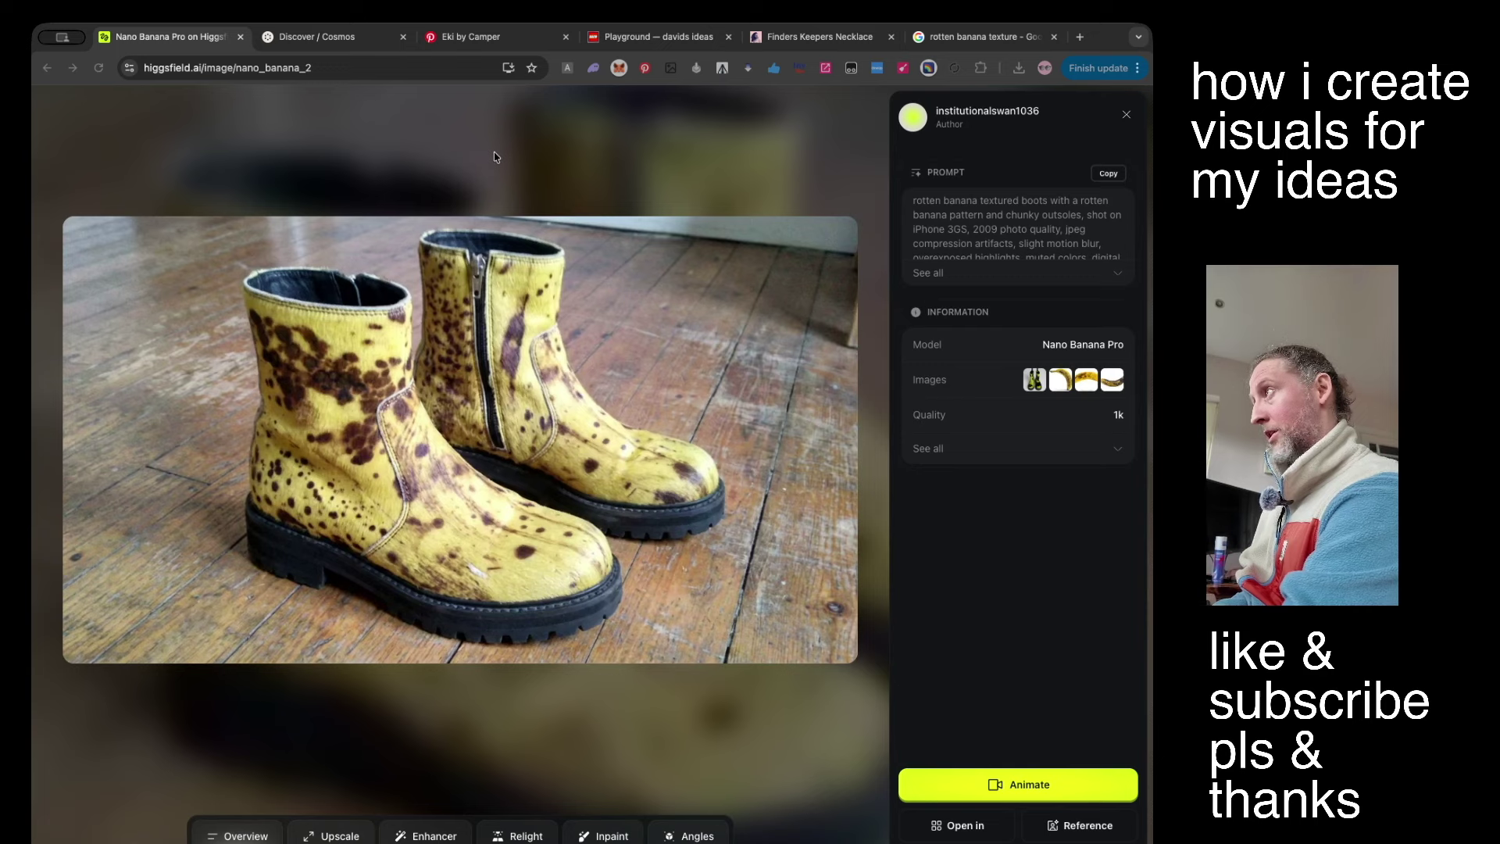
pyautogui.click(110, 116)
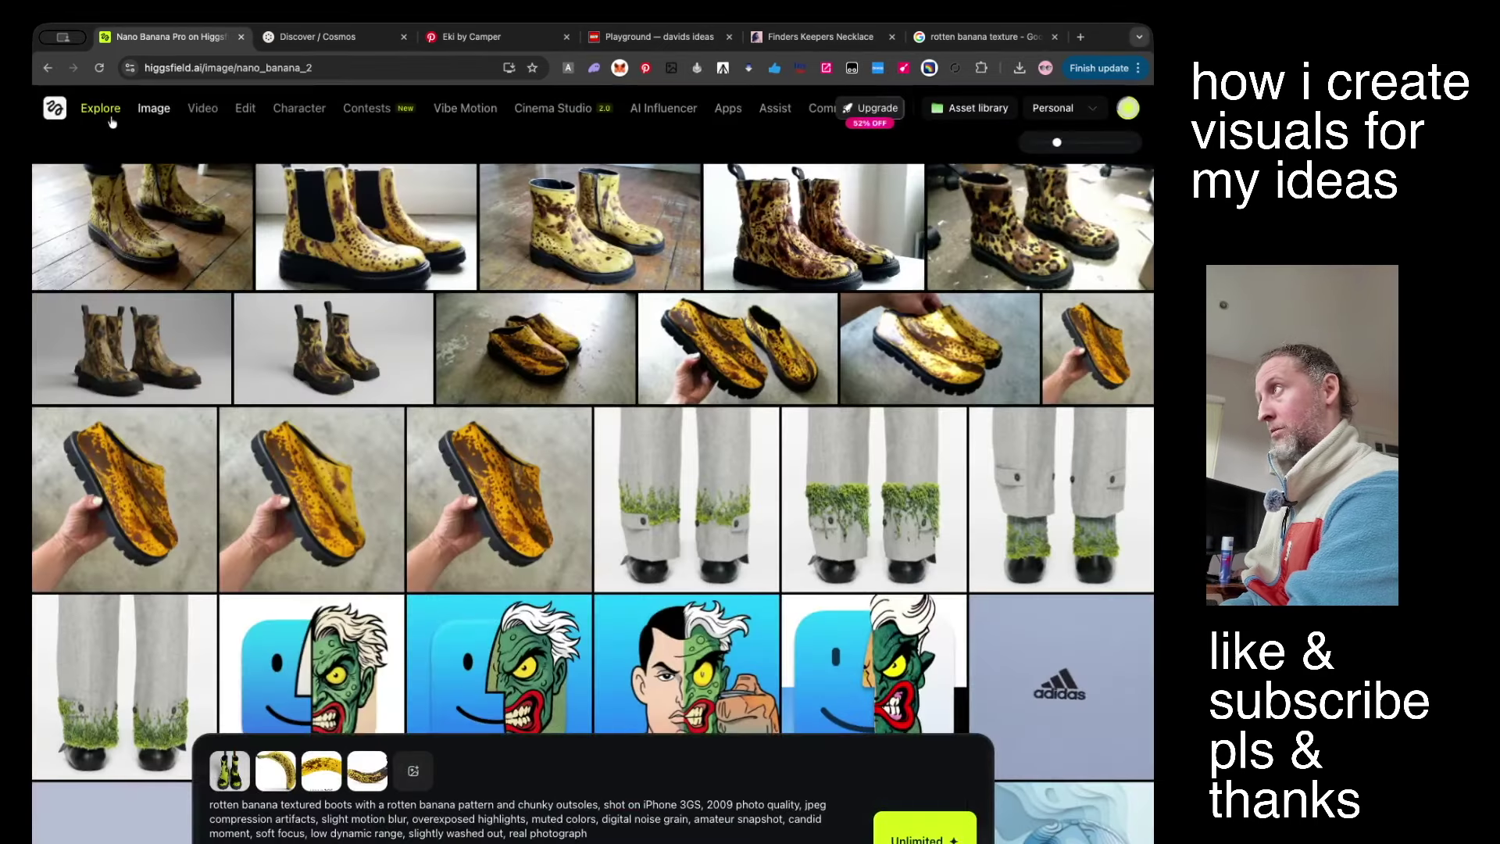
pyautogui.click(178, 233)
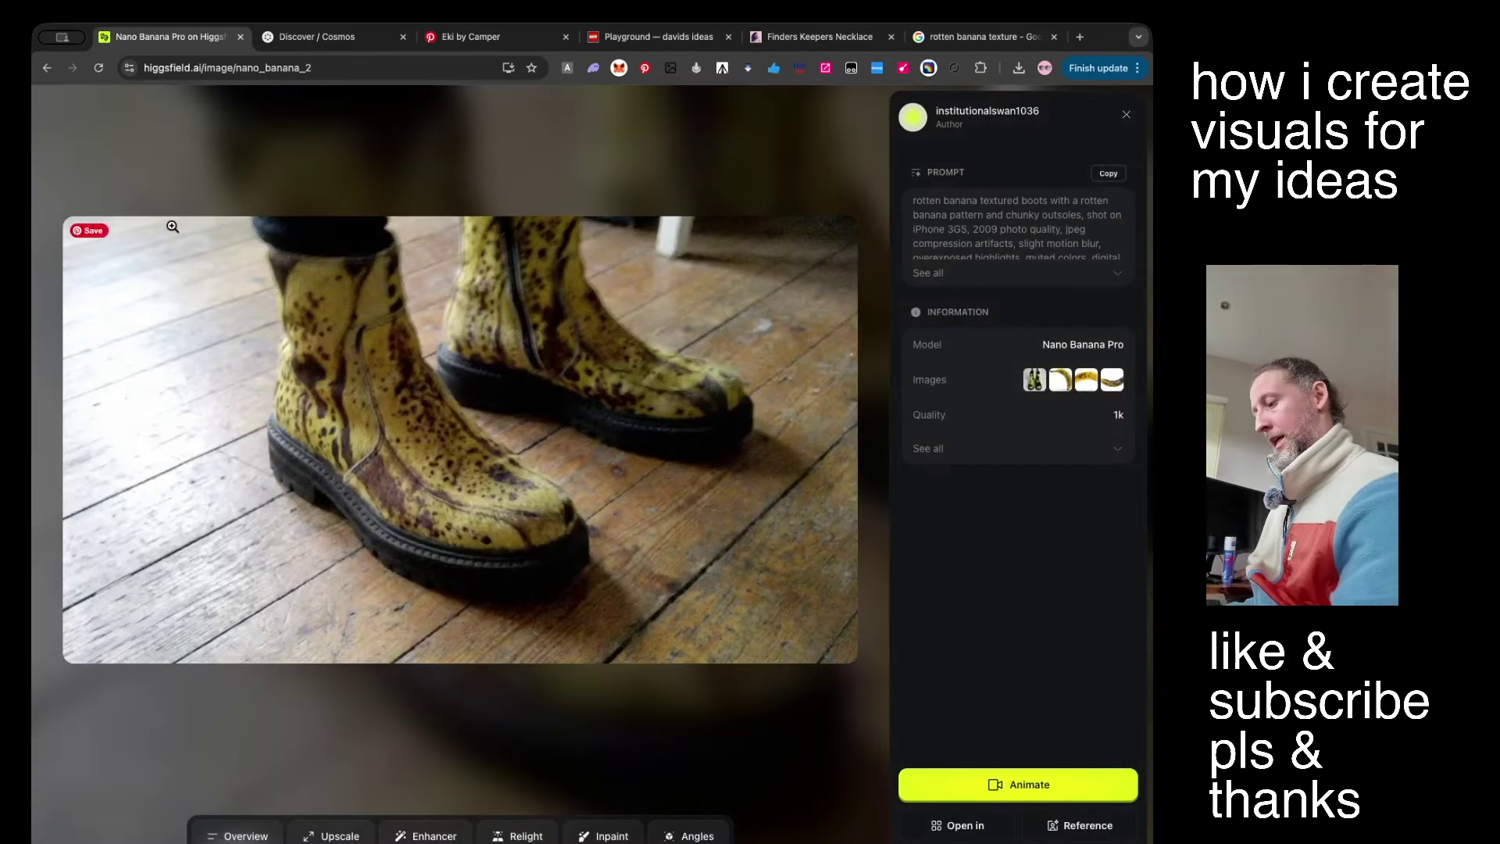
pyautogui.press('Escape')
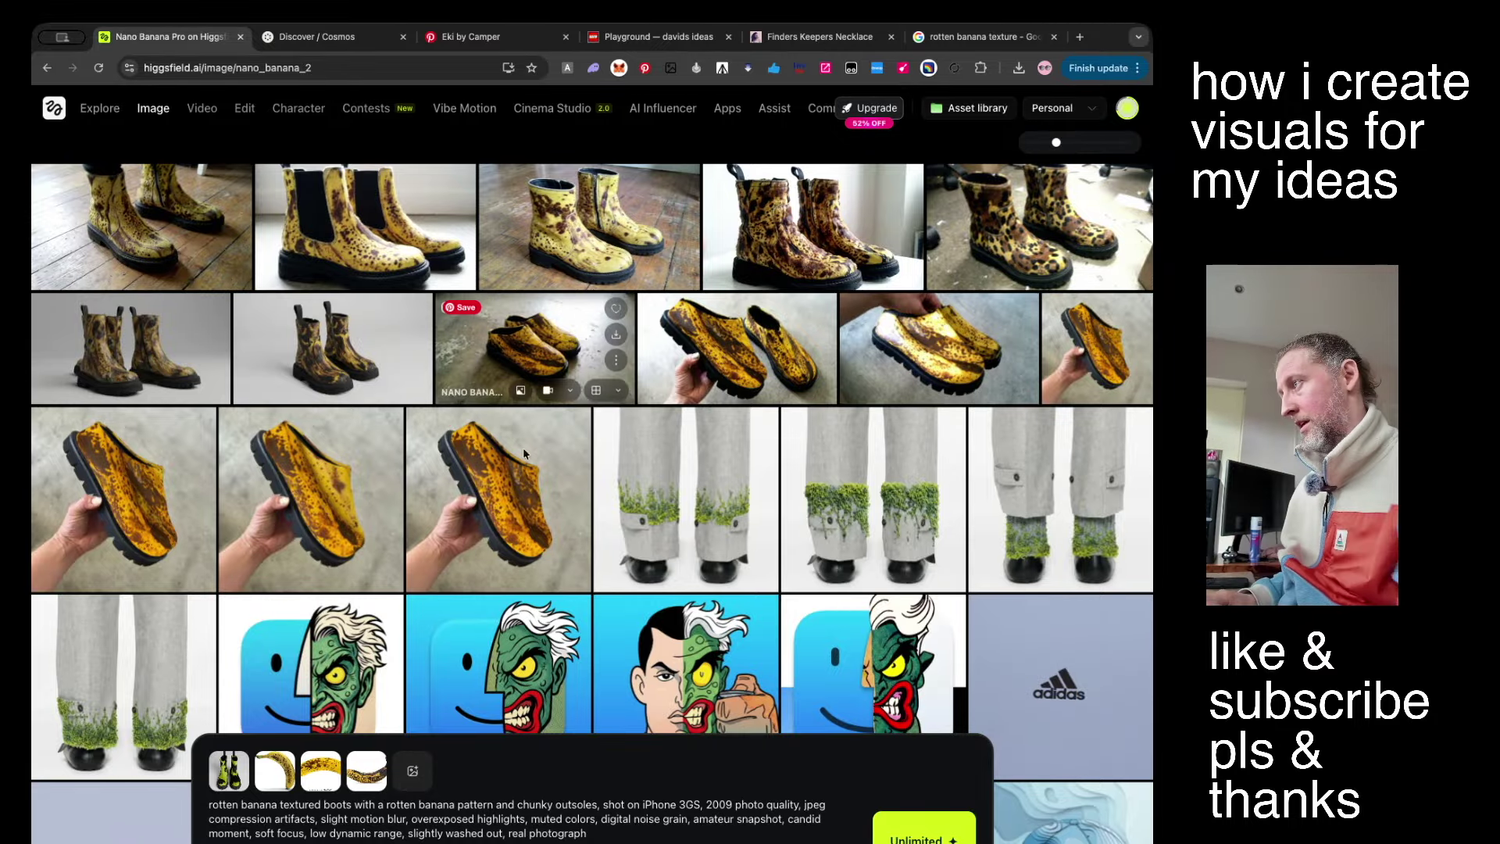
# Review the boots prompt, highlighting its photo-style wording such as "digital noise grain".
pyautogui.moveTo(560, 798); pyautogui.dragTo(767, 817)
pyautogui.click(707, 811)
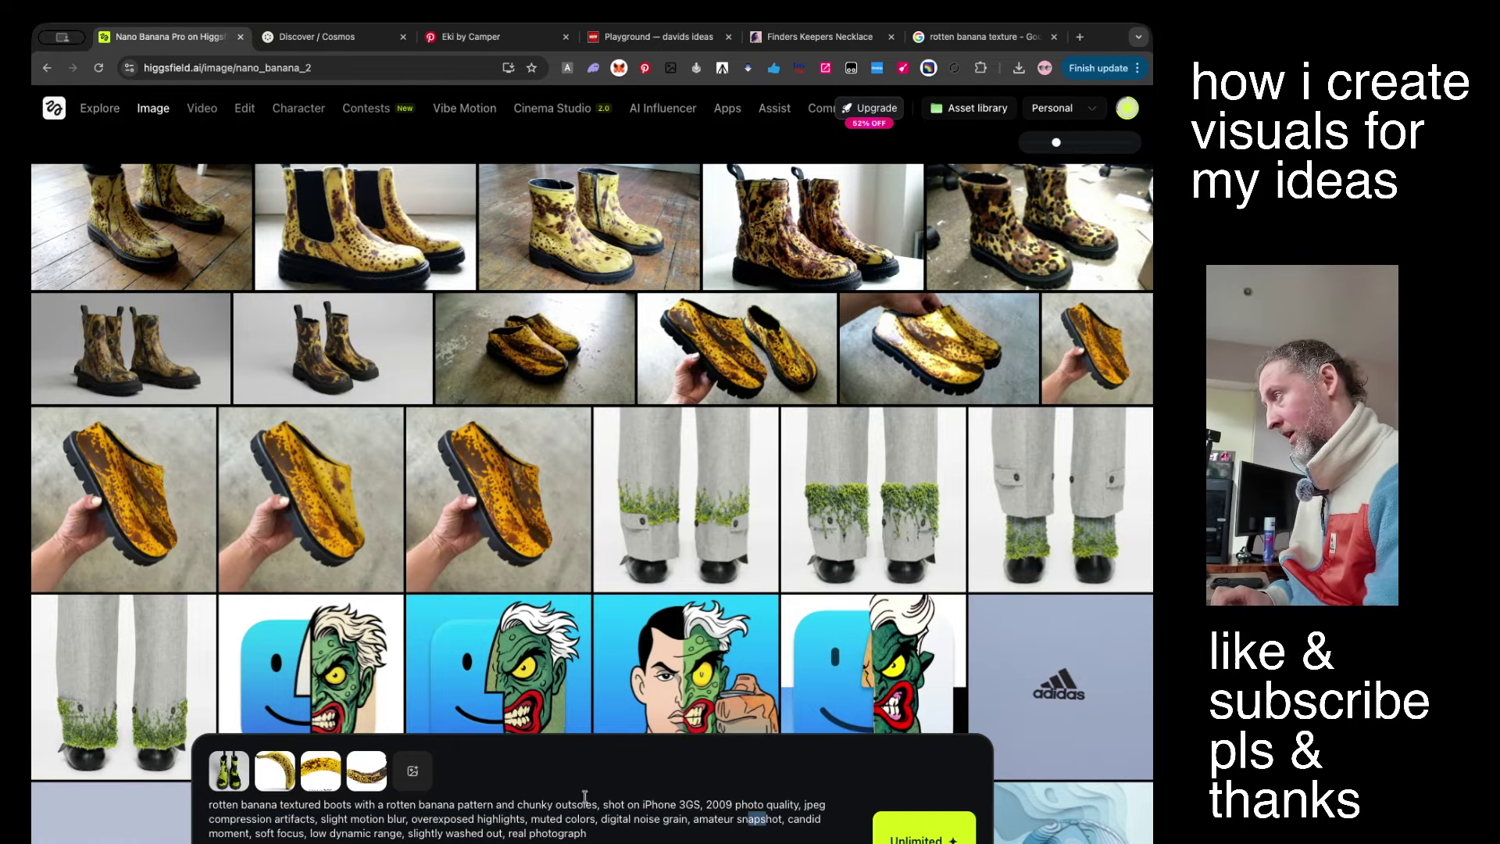
pyautogui.moveTo(409, 829); pyautogui.dragTo(695, 818)
pyautogui.click(435, 819)
pyautogui.click(624, 831)
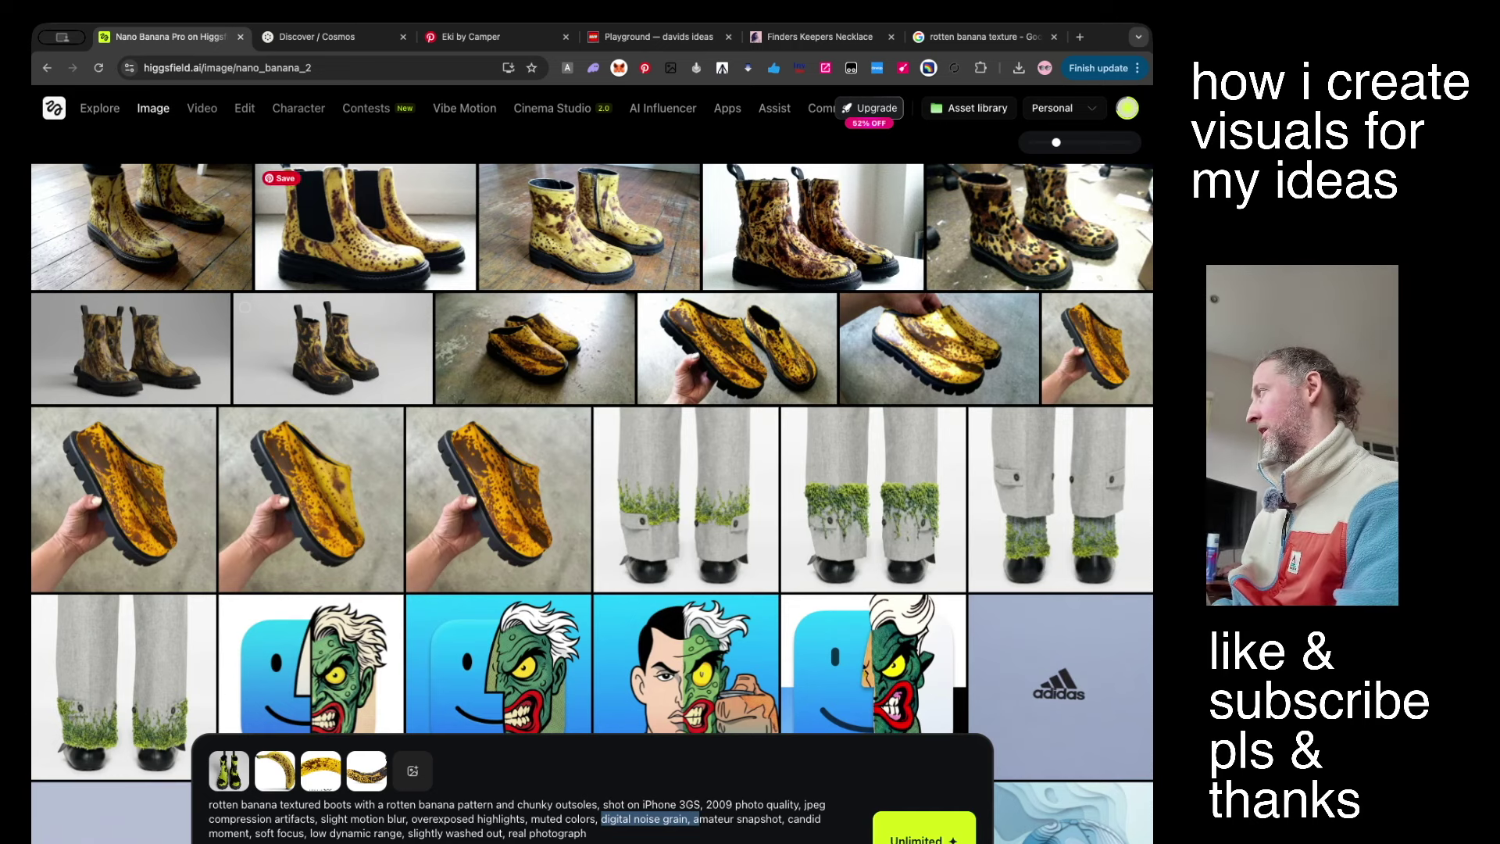
pyautogui.press('super+Tab')
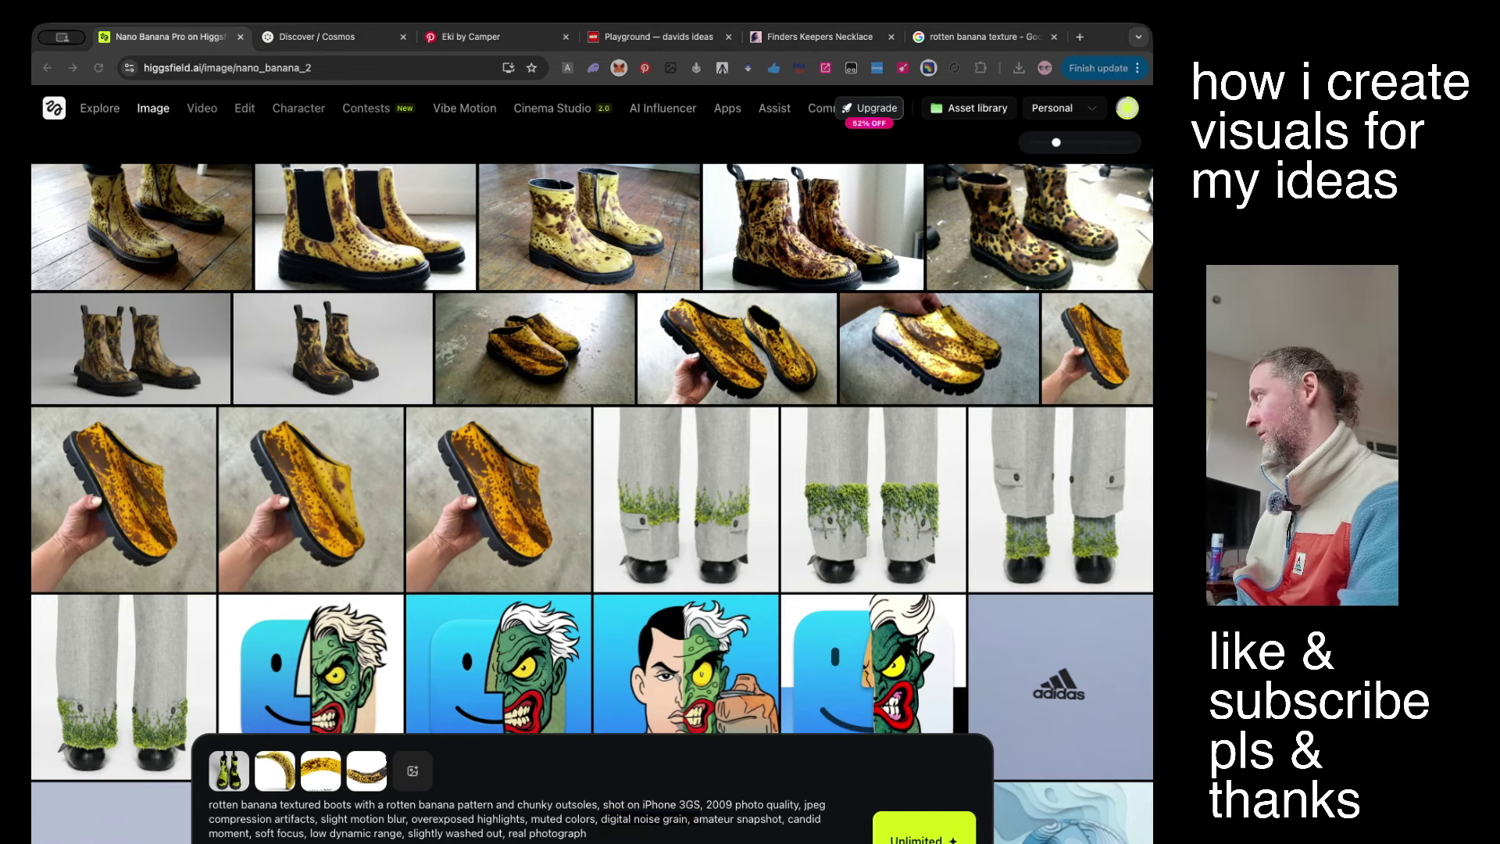